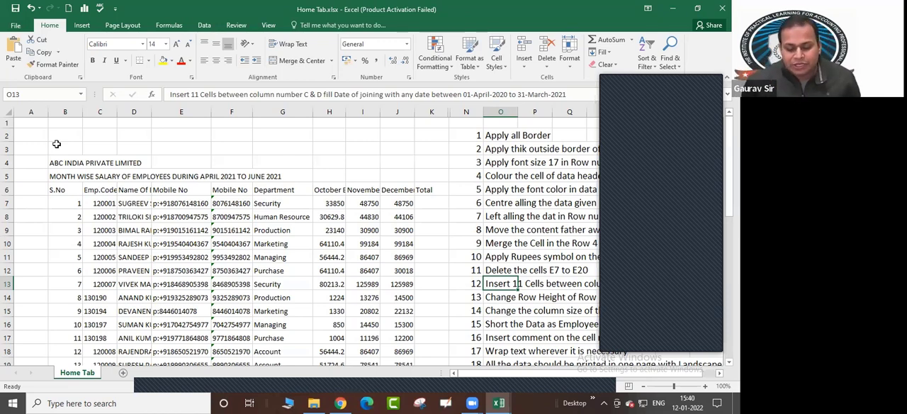
left_click(205, 26)
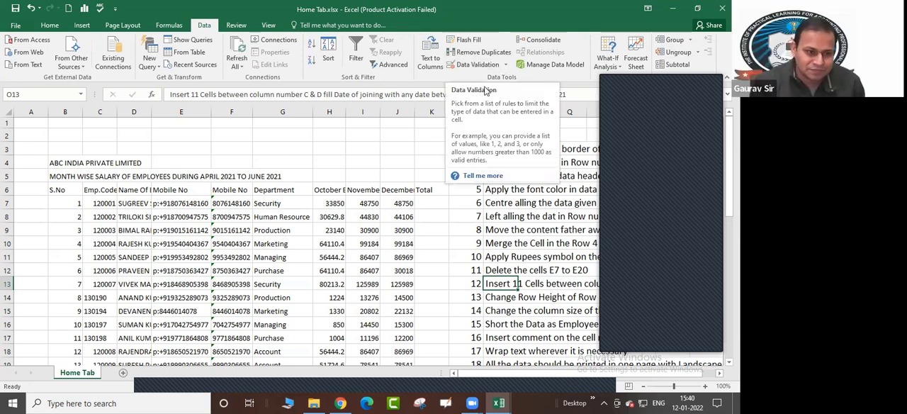
left_click(273, 25)
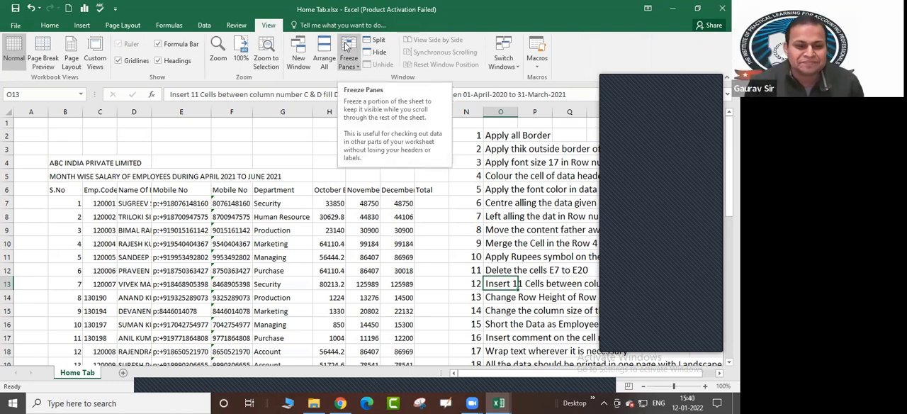
left_click(367, 177)
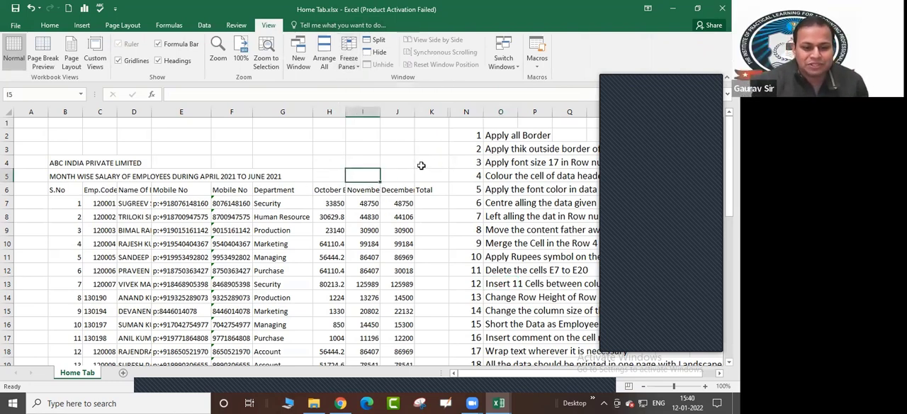
left_click(423, 174)
Freeze the panes at cell C7 so the rows above it and columns A and B stay fixed
left_click(63, 203)
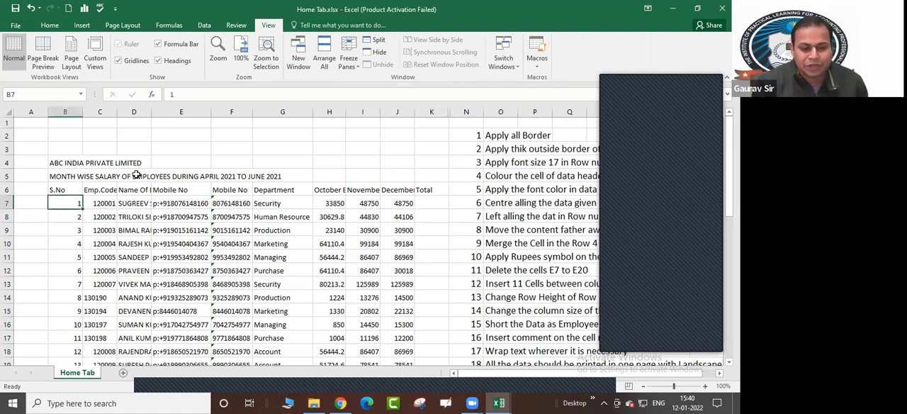
key("Right")
key("Right")
key("Left")
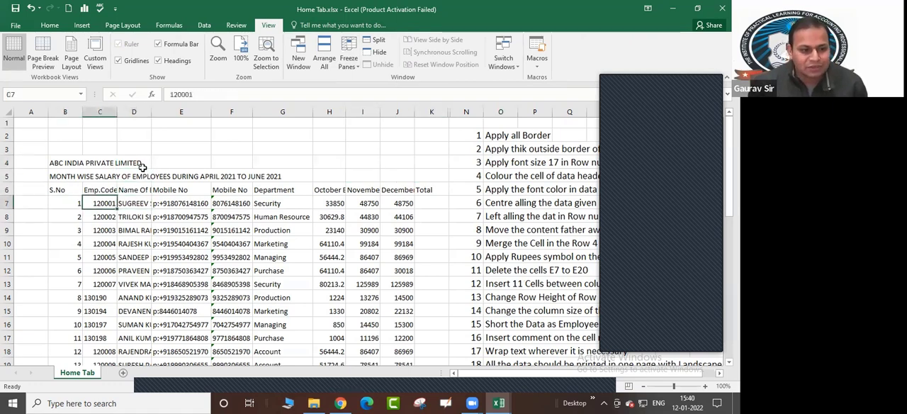
left_click(50, 24)
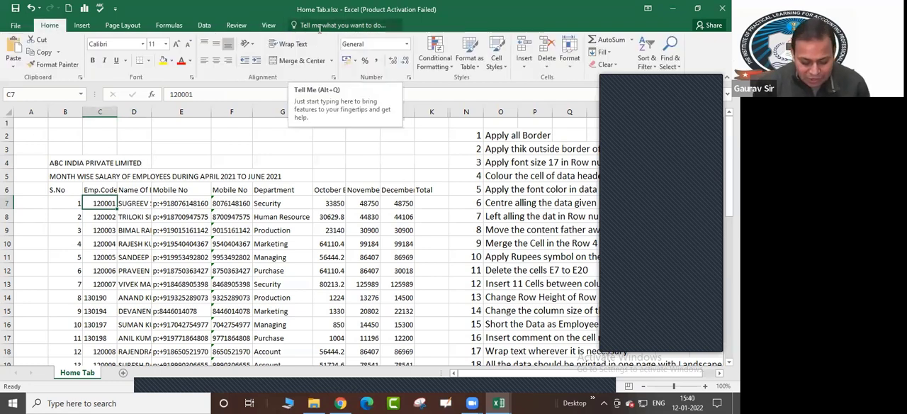
key("alt")
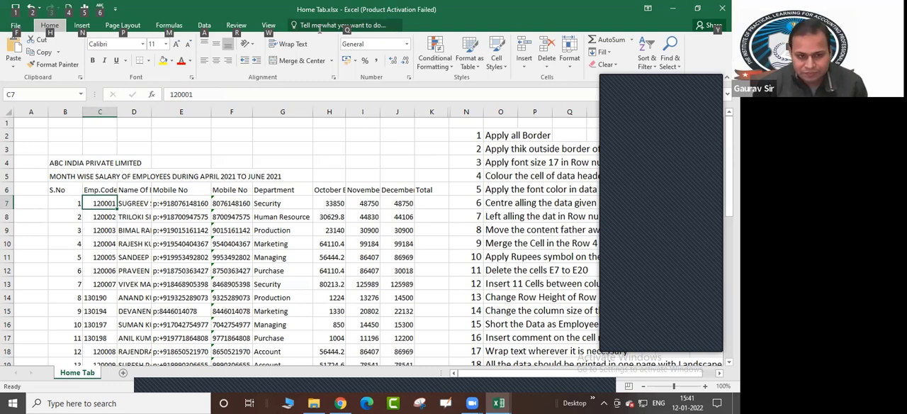
key("w")
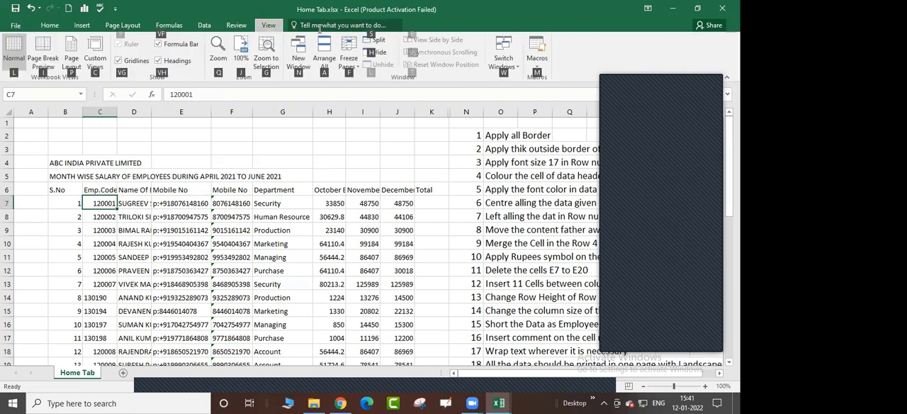
key("f")
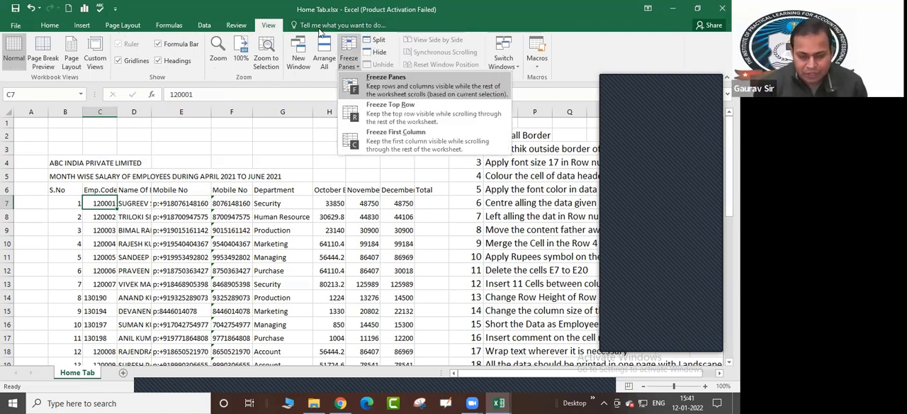
key("f")
Move through the employee codes in column C to examine how the frozen header rows behave
key("Down")
key("Down")
key("Down")
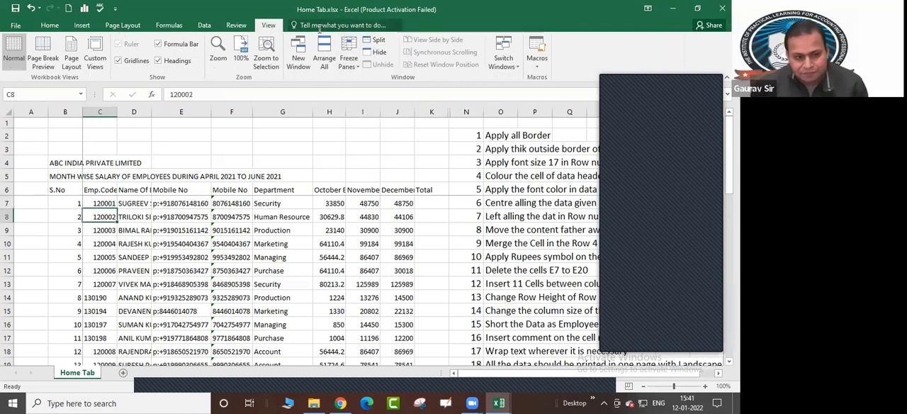
key("Up")
key("Up")
key("Down")
key("Down")
key("Down")
key("Down")
key("Down")
key("Down")
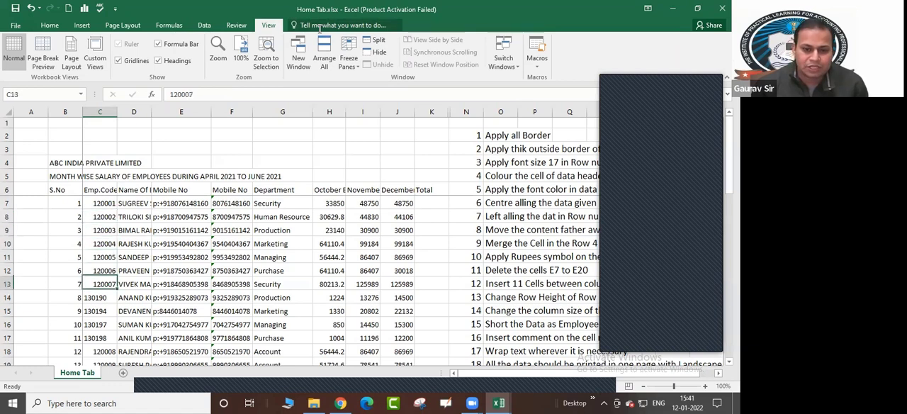
key("Up")
key("Up")
key("Up")
key("Up")
key("Up")
key("Up")
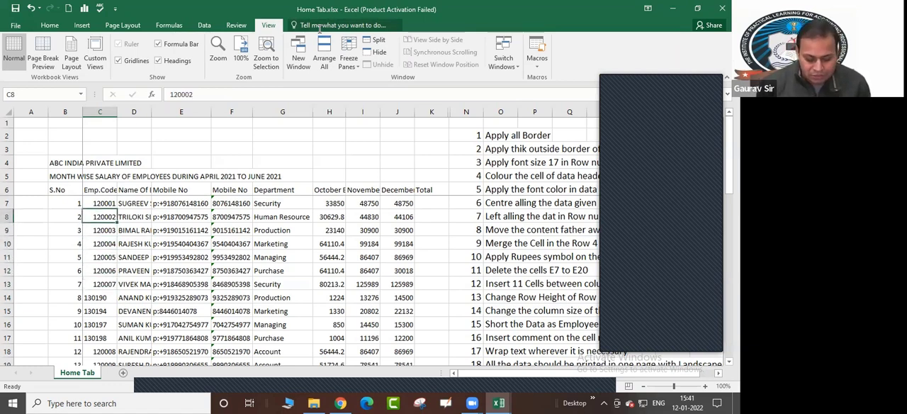
Unfreeze the worksheet's panes
left_click(348, 58)
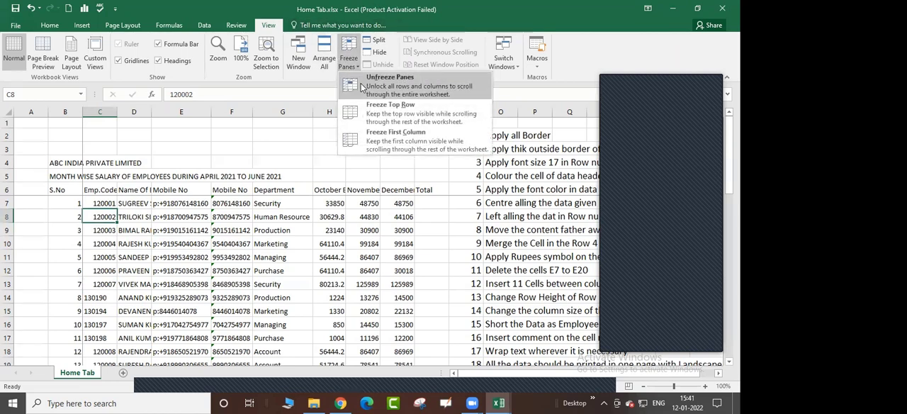
left_click(362, 87)
left_click_drag(339, 171, 339, 165)
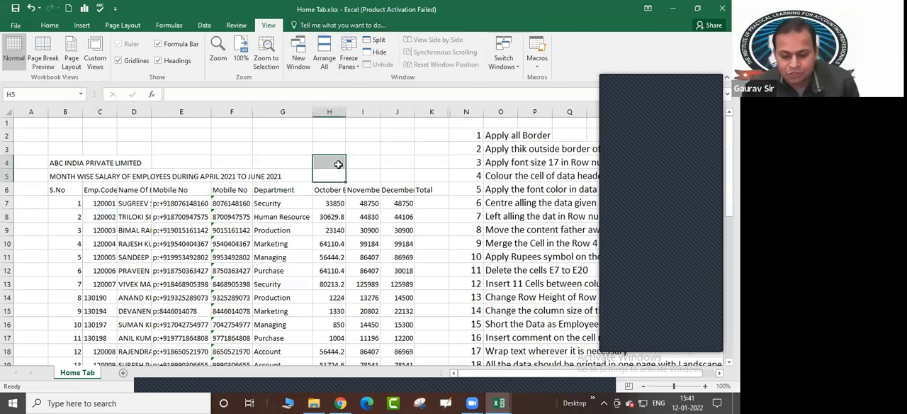
left_click(49, 24)
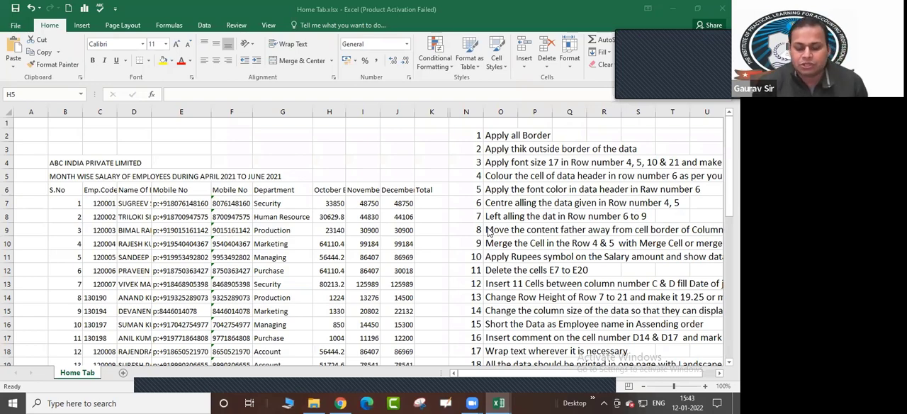
Start a list of formatting features in the empty area below the salary data by entering "Font" in cell J27
left_click(451, 265)
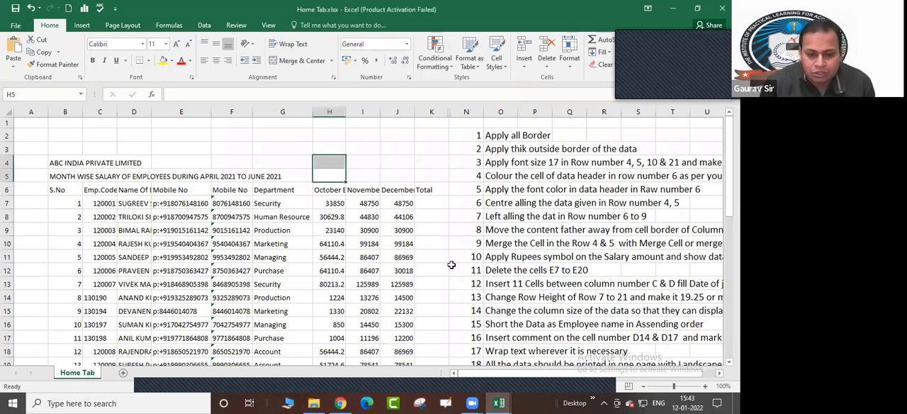
scroll(451, 265, "down", 7)
left_click(400, 187)
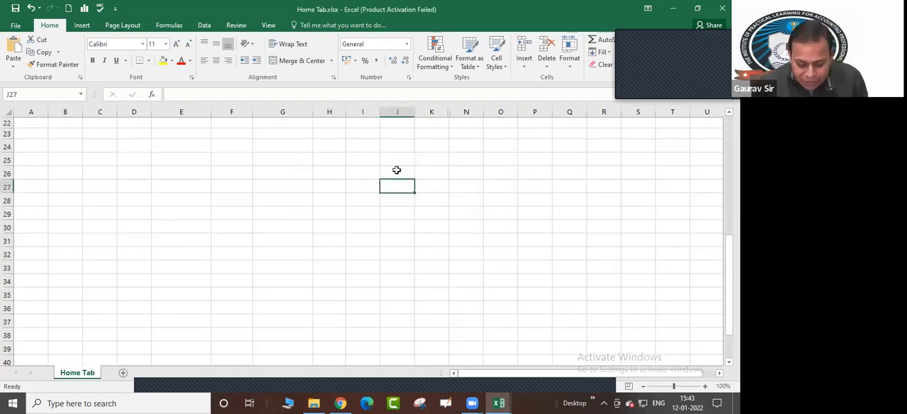
type("Forma")
key("BackSpace")
key("BackSpace")
key("BackSpace")
key("BackSpace")
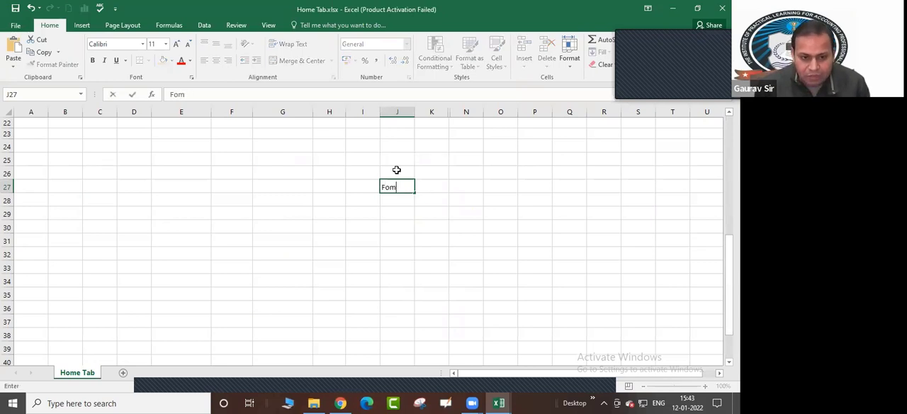
type("ont")
key("Return")
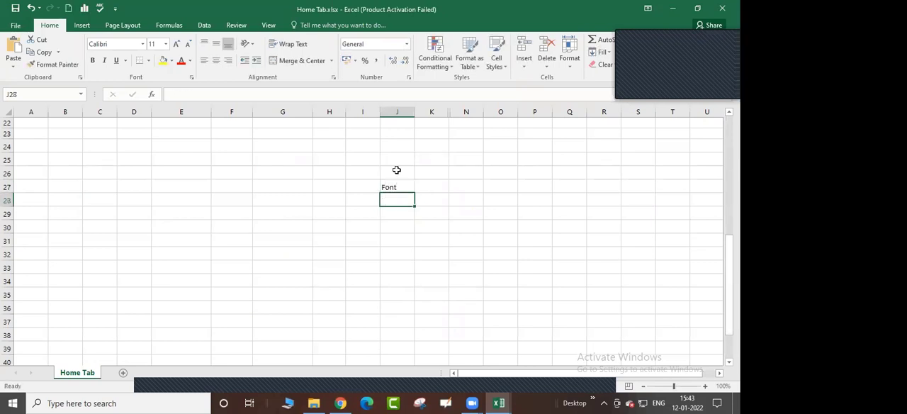
Add "Cell Colour" in cell J28 and "Font colour" in cell J29 to the formatting list
type("Cell ")
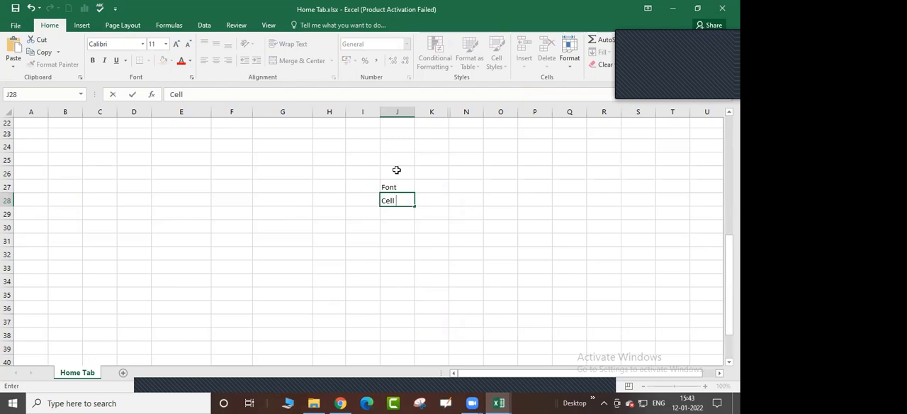
type("Colour")
key("Return")
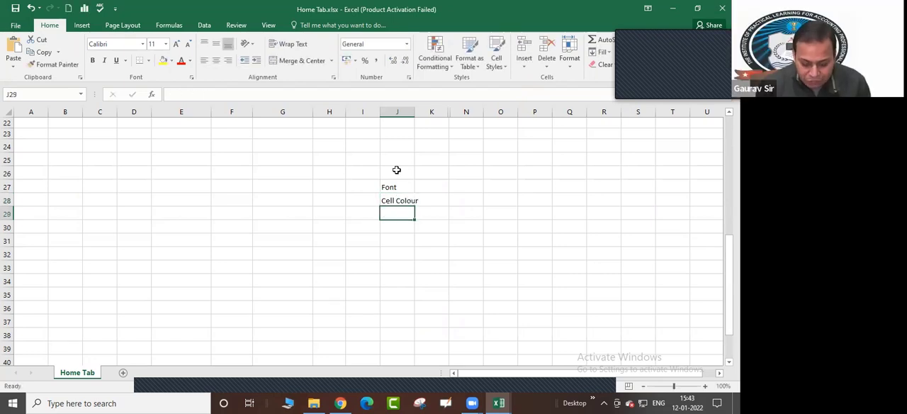
type("Font ")
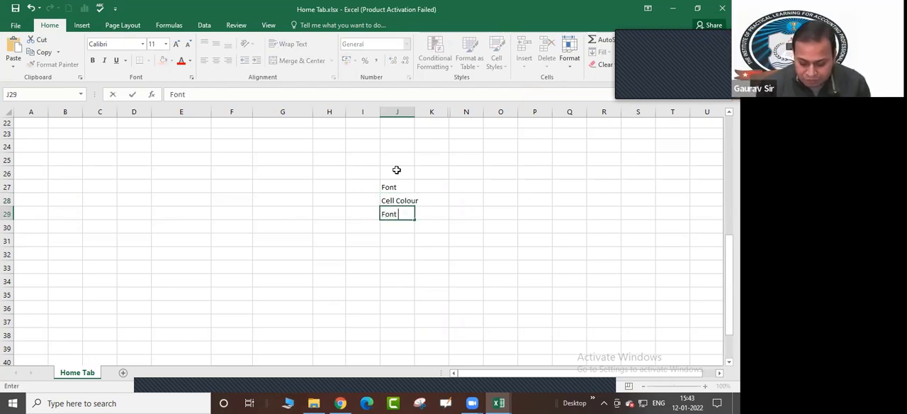
type("colour")
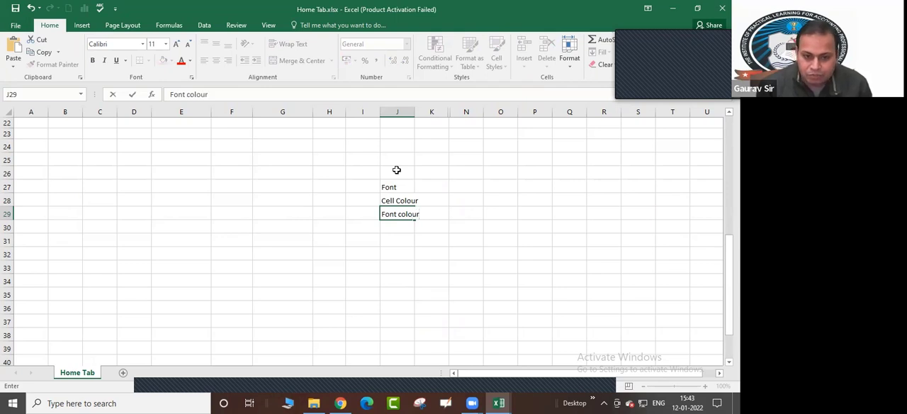
key("Return")
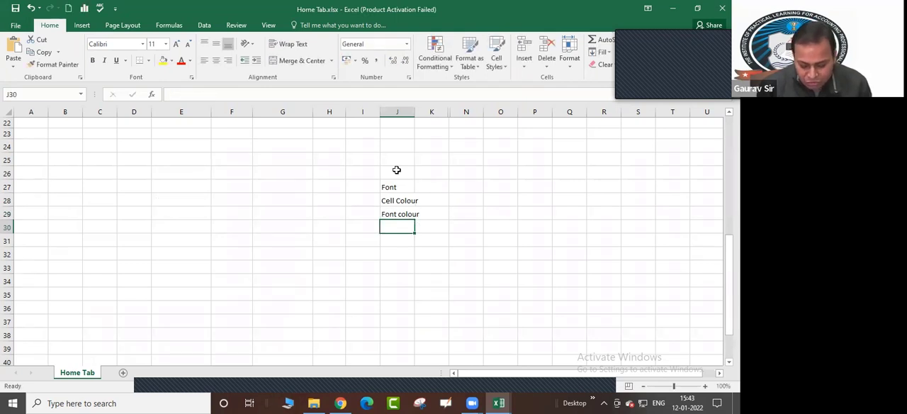
Enter "Column width" in cell J30 as the next item of the formatting list
type("Column w")
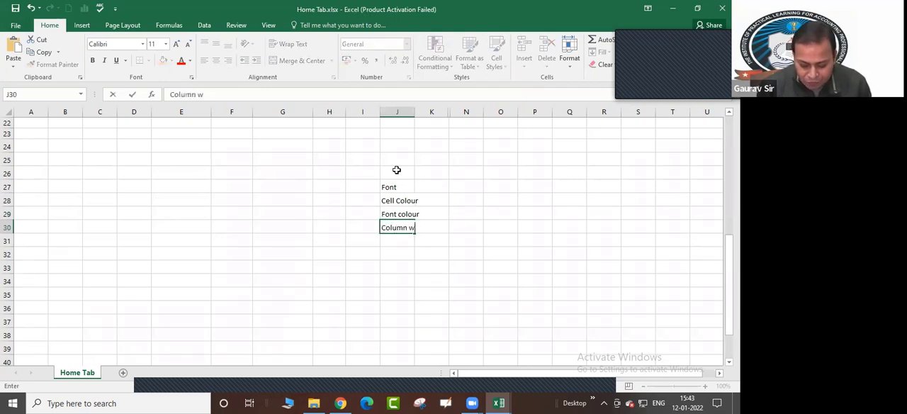
type("id")
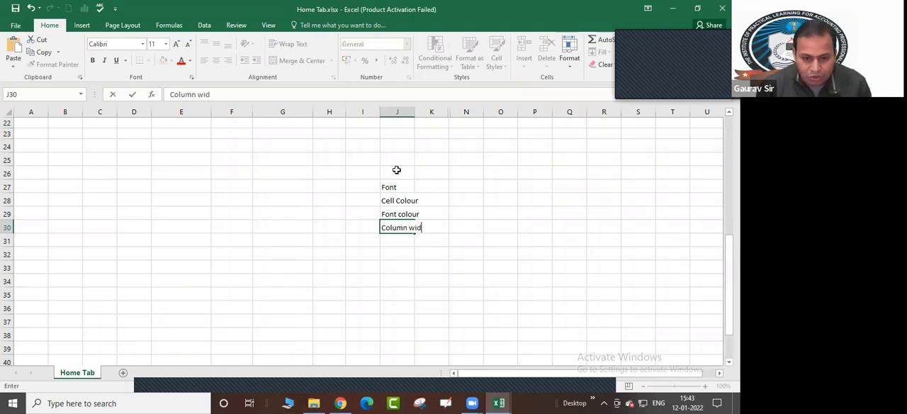
type("th")
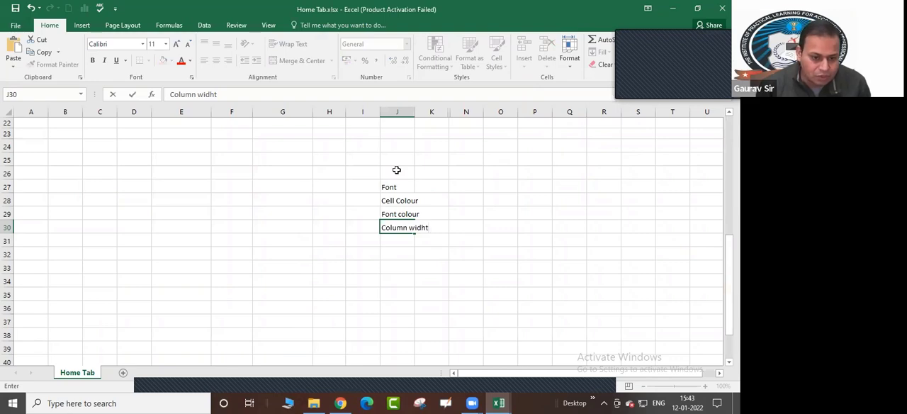
key("BackSpace")
type("th")
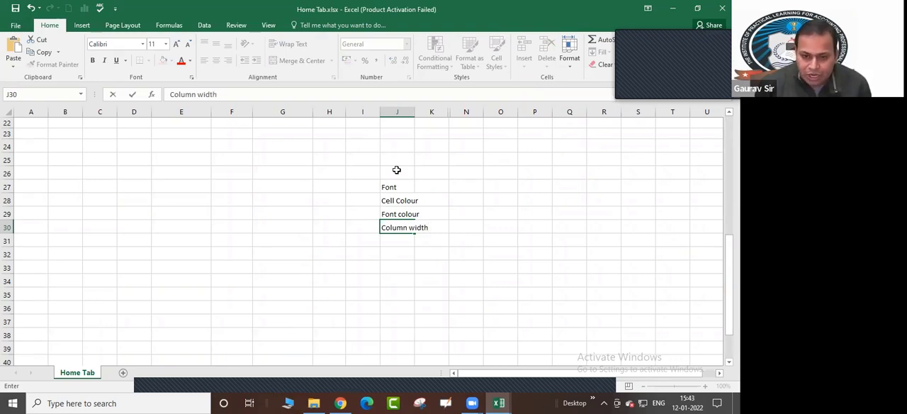
key("Return")
Add "Row height" in cell J31 and "Cell merge" in cell J32 to the formatting list
type("R")
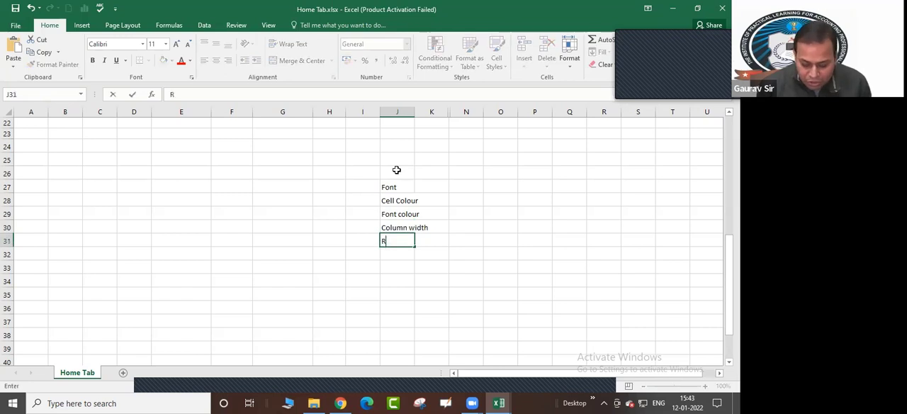
type("ow height")
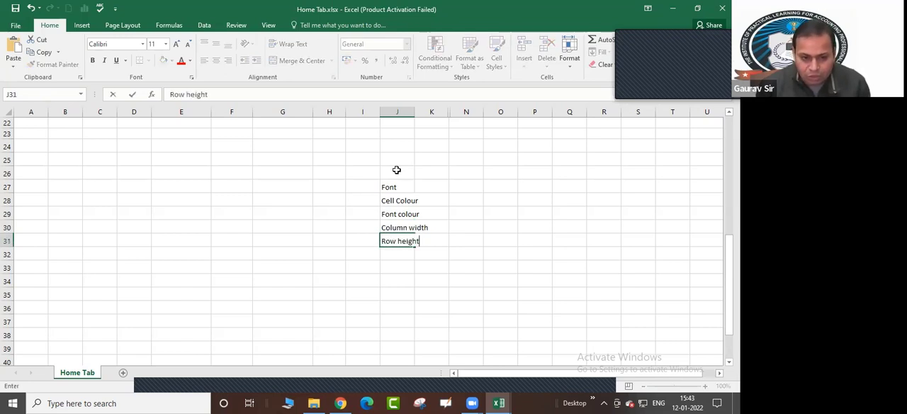
key("Return")
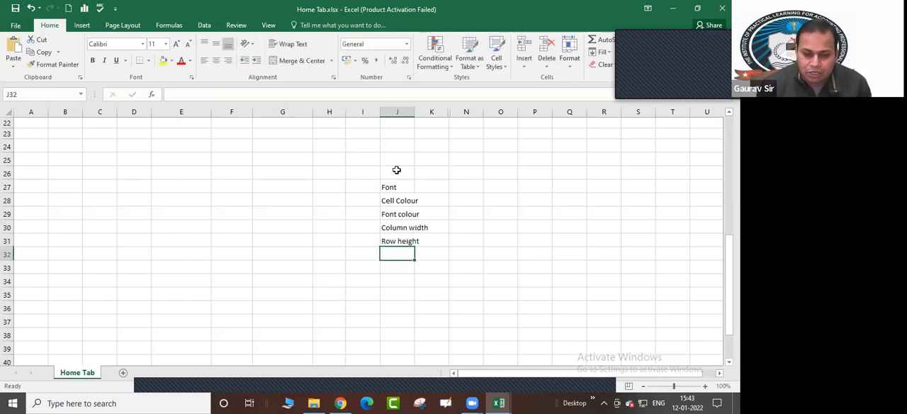
type("Cell merge")
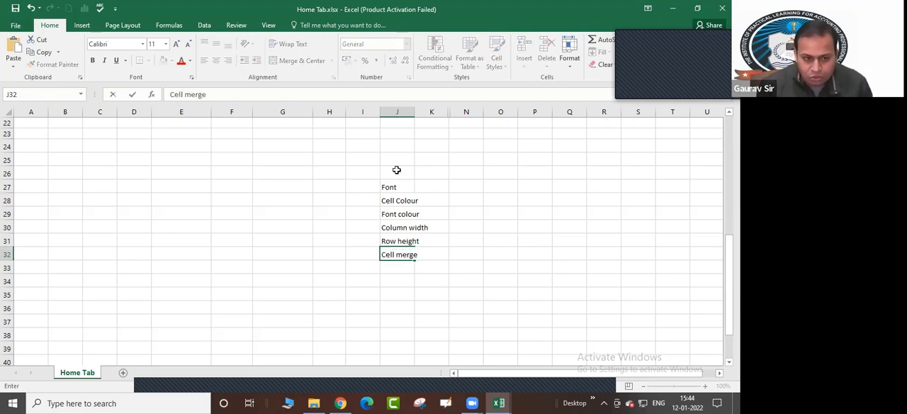
key("Return")
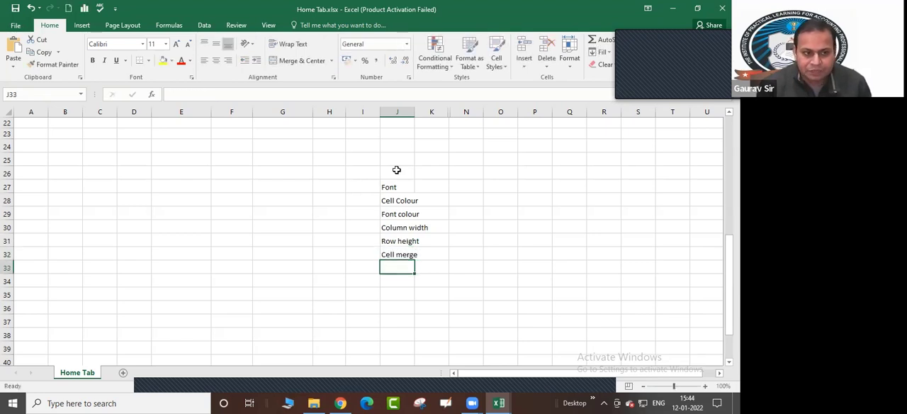
Add "Bold" in cell J33 as the next item of the list, leaving J34 empty
type("Bold")
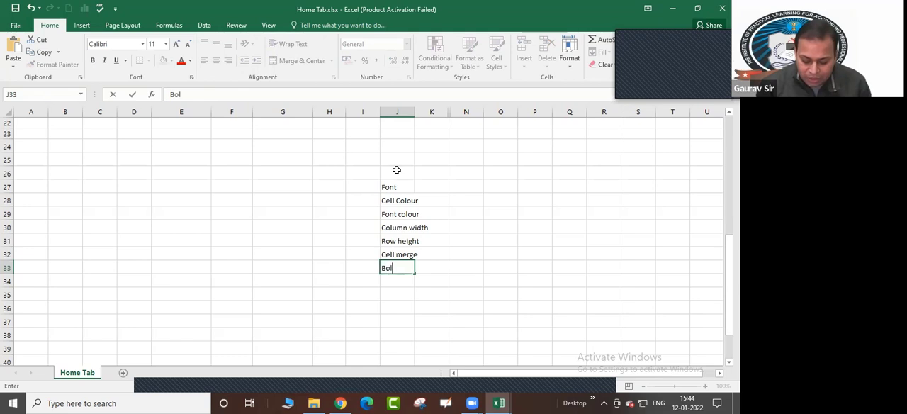
key("Return")
type("itac")
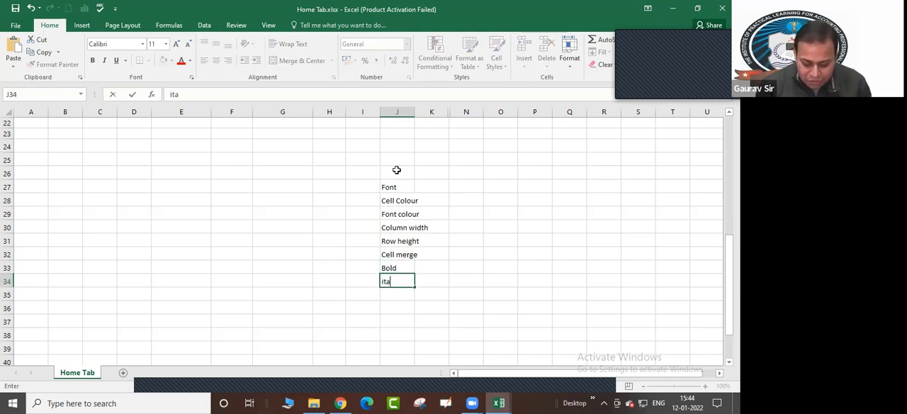
key("BackSpace")
key("BackSpace")
key("BackSpace")
key("BackSpace")
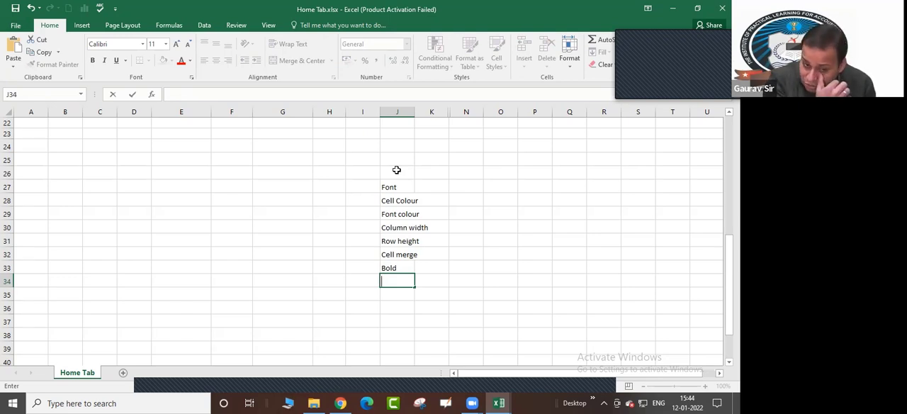
Clear the whole list of formatting features from cells J27:J33
left_click(423, 181)
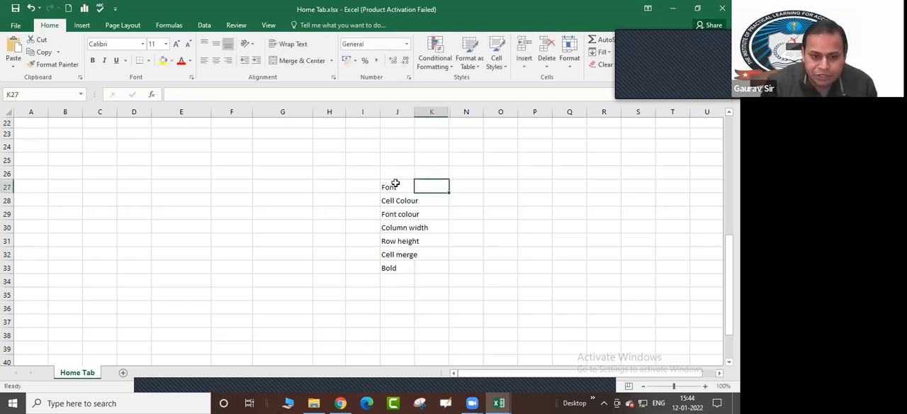
left_click_drag(397, 186, 399, 272)
key("Delete")
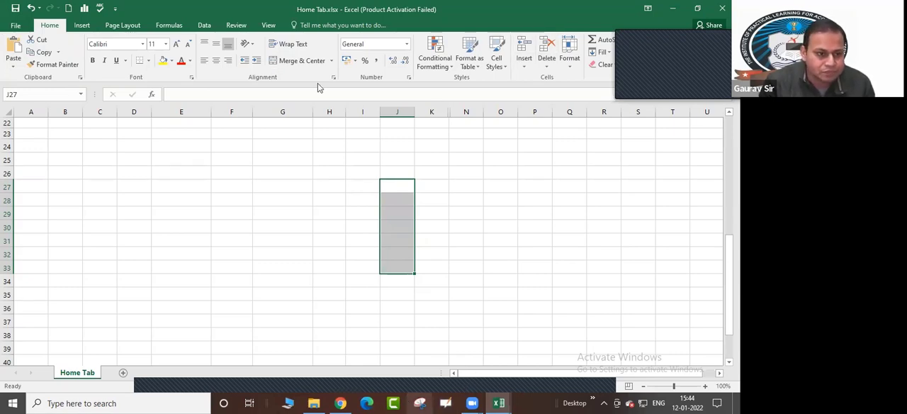
Draw annotation rectangles on the screen around the Font group and the Alignment group of the ribbon
key("alt+q")
left_click(432, 54)
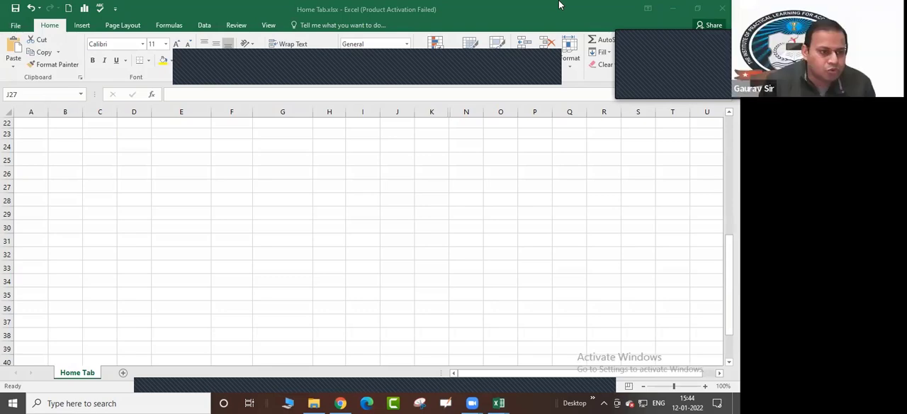
mouse_move(83, 35)
left_mouse_down()
mouse_move(95, 71)
mouse_move(197, 84)
left_mouse_up()
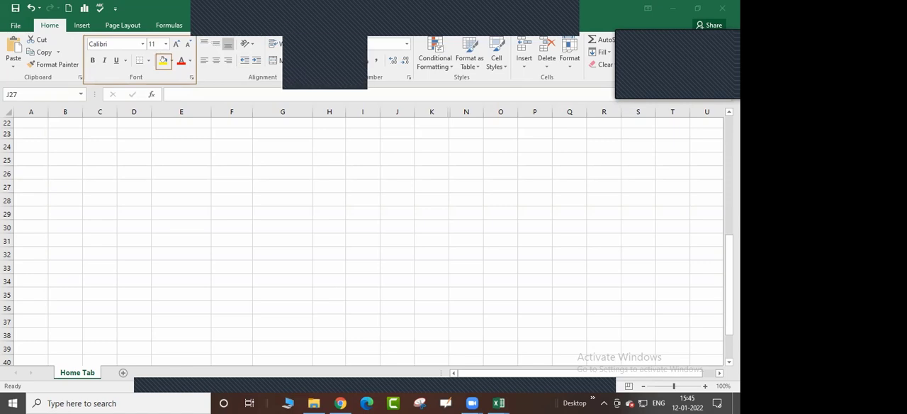
mouse_move(197, 36)
left_mouse_down()
mouse_move(284, 82)
mouse_move(336, 85)
mouse_move(269, 83)
mouse_move(338, 82)
left_mouse_up()
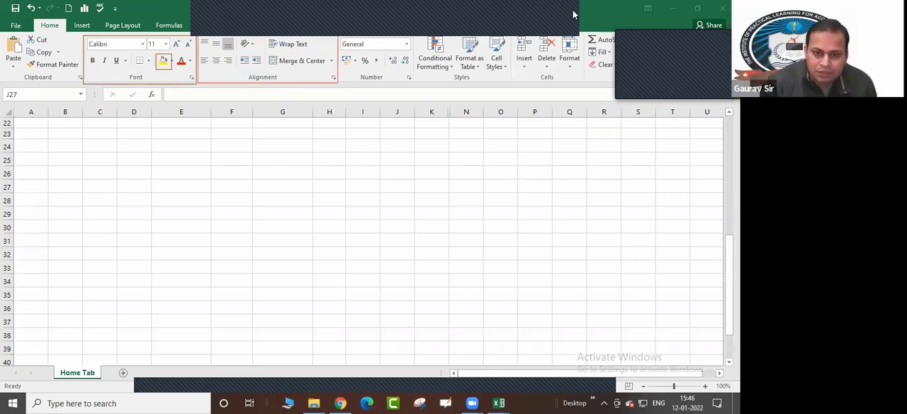
Merge and center the empty cell range G26:J29
left_click(287, 169)
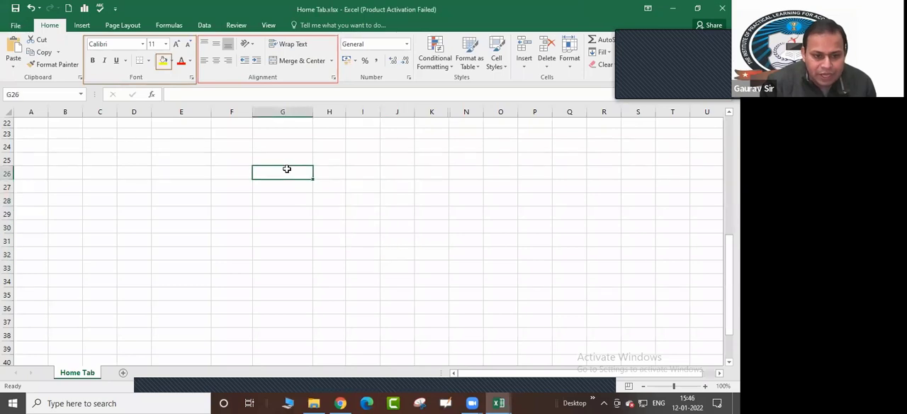
left_click_drag(287, 169, 386, 210)
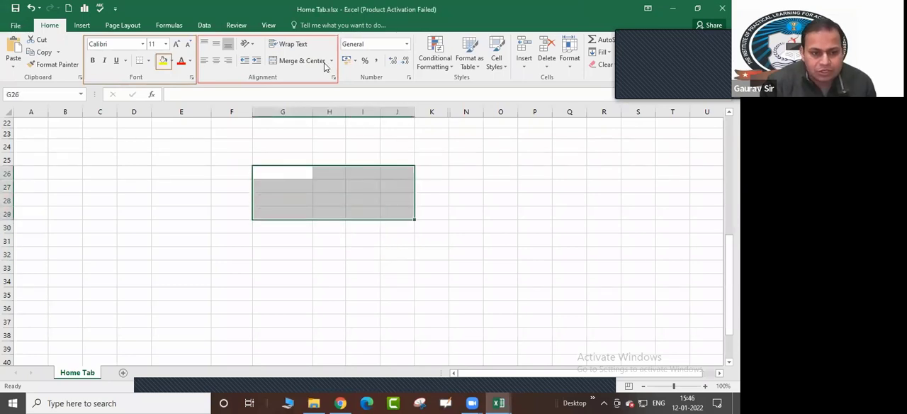
left_click(302, 60)
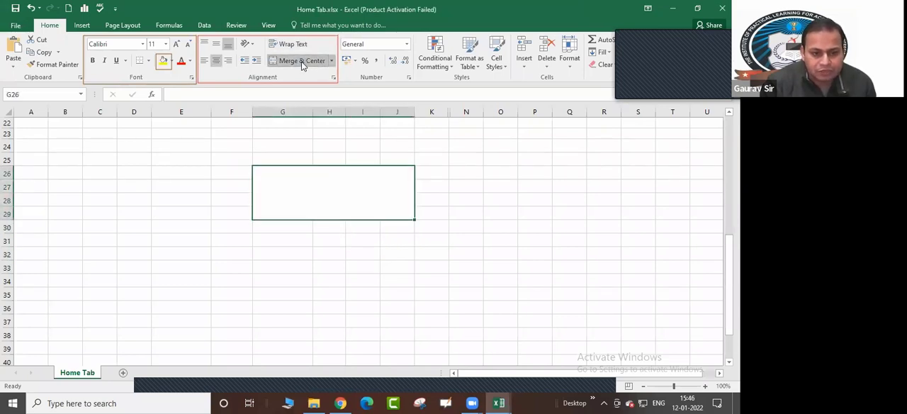
left_click(564, 253)
Enter "IPLAP" in the merged cell G26:J29
left_click(363, 200)
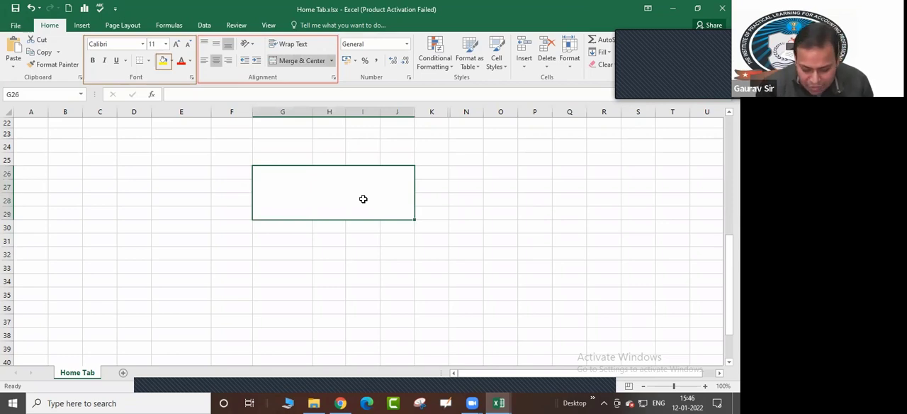
type("IPLAP")
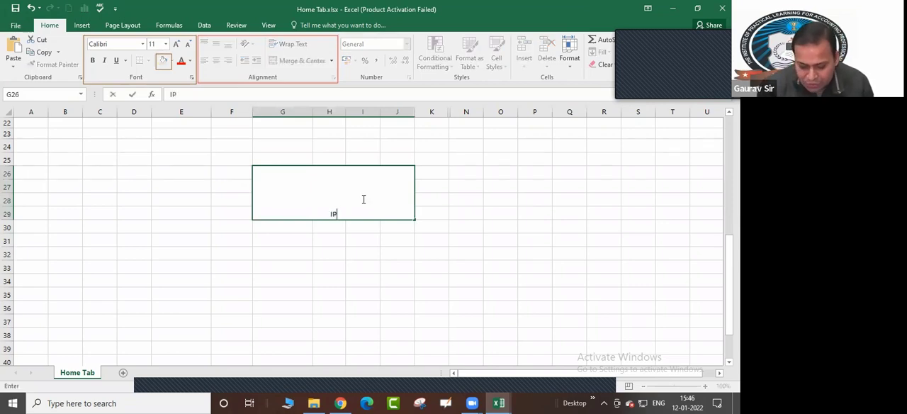
key("Return")
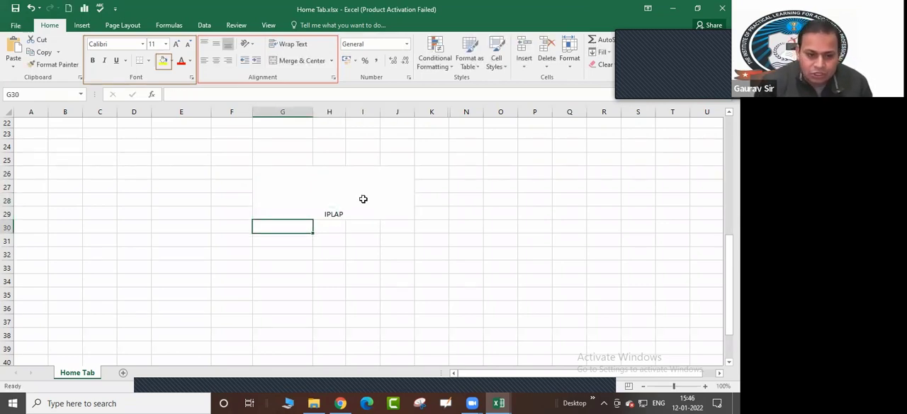
Try middle-left, top and bottom-right alignments on the merged "IPLAP" cell, finishing with middle vertical and centered horizontal alignment
left_click(363, 199)
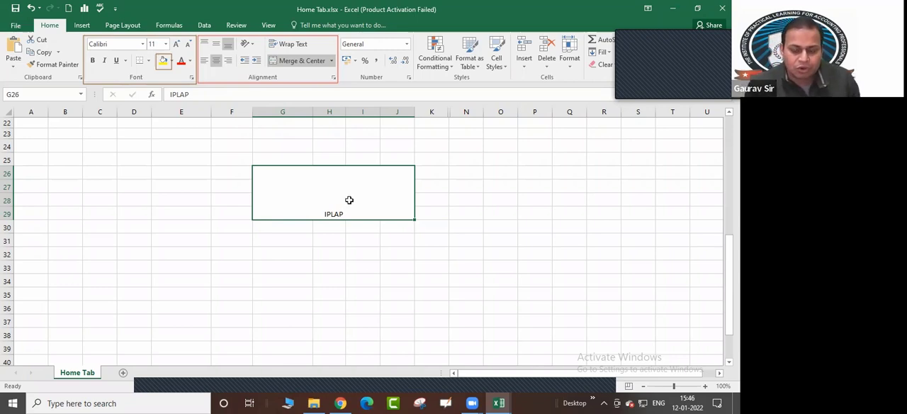
left_click(216, 44)
left_click(204, 60)
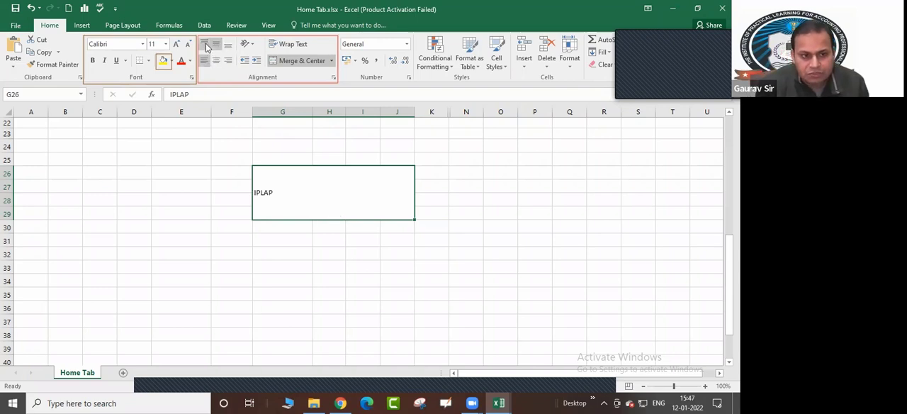
left_click(204, 44)
left_click(228, 44)
left_click(228, 61)
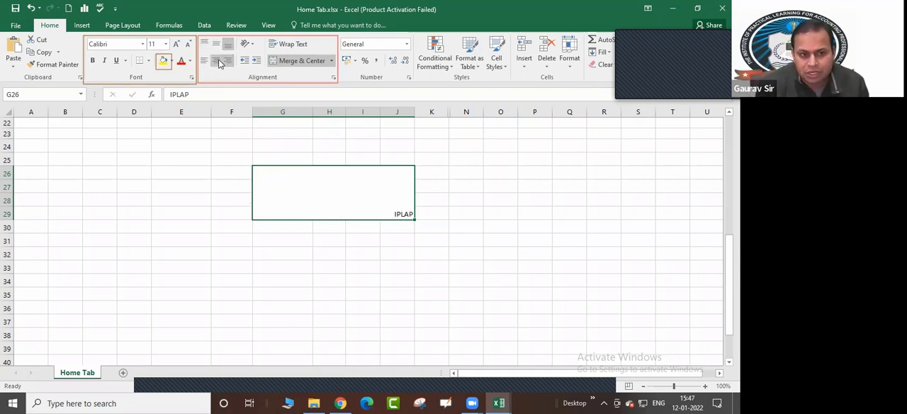
left_click(216, 60)
left_click(216, 44)
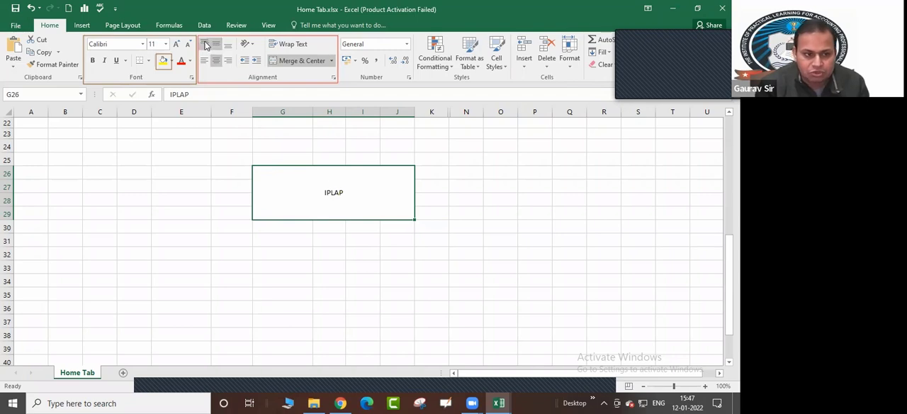
Cycle the vertical alignment of the "IPLAP" text through top, middle and bottom, ending on middle align
left_click(204, 43)
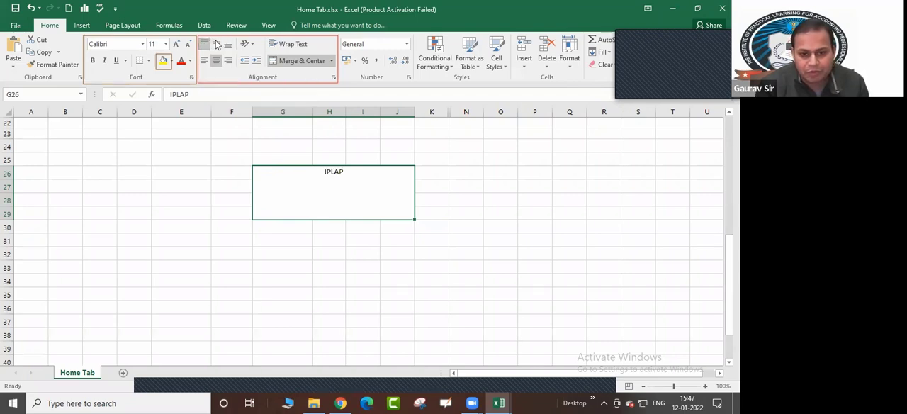
left_click(217, 45)
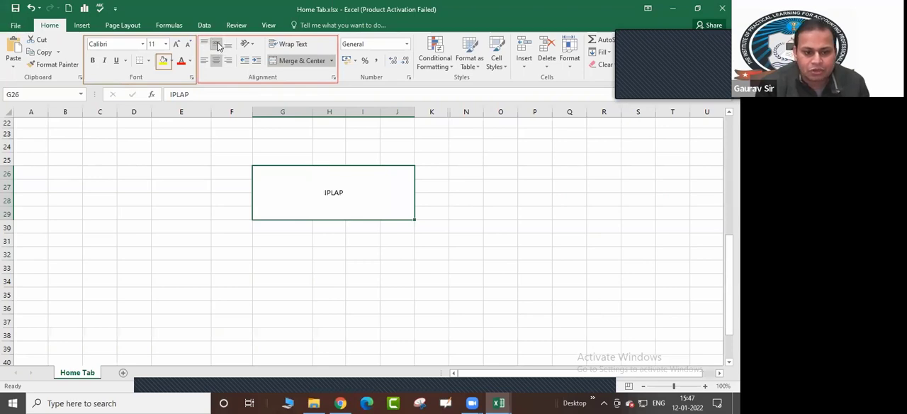
left_click(227, 45)
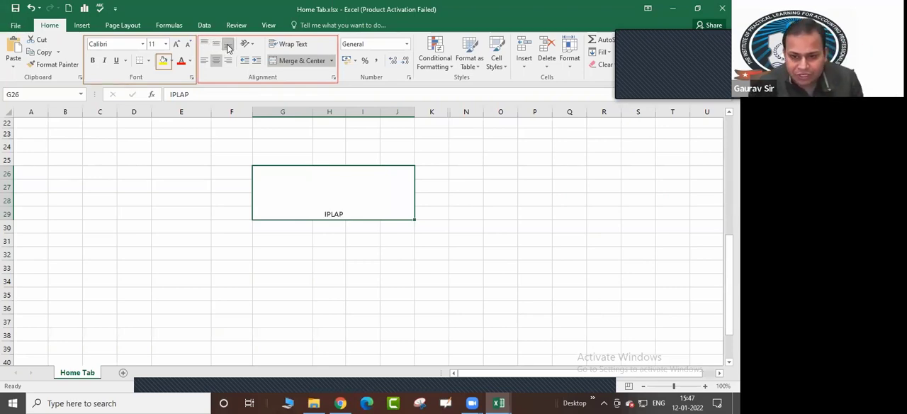
left_click(216, 45)
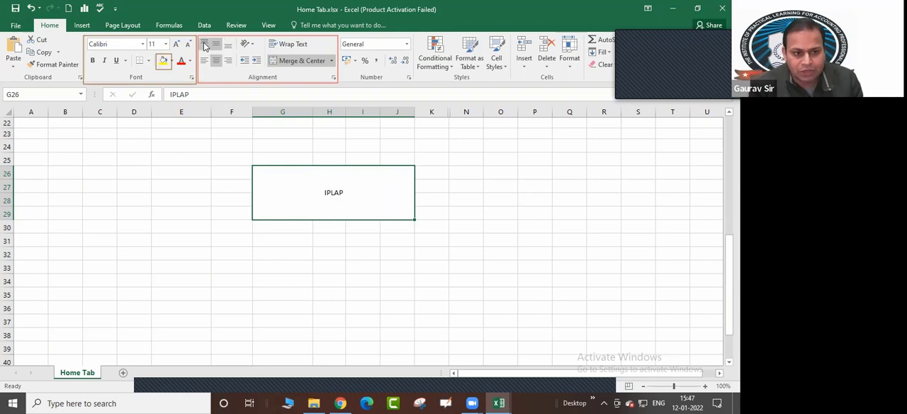
left_click(207, 45)
left_click(217, 44)
left_click(228, 45)
left_click(216, 45)
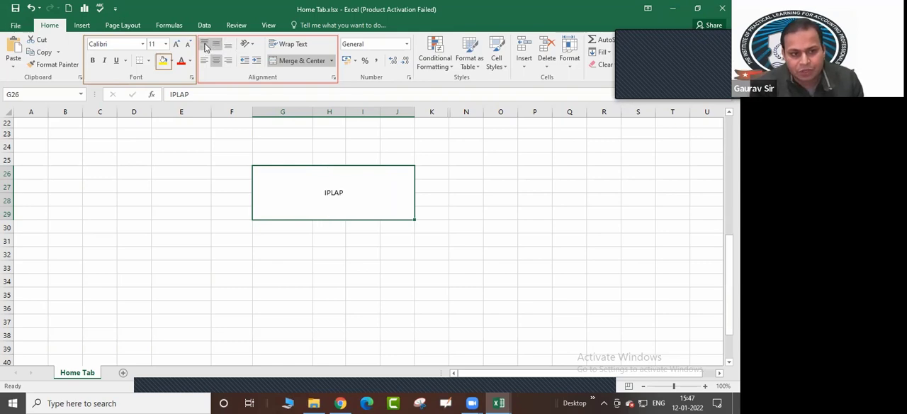
Top-align "IPLAP" and apply left, center and right alignment in turn, returning it to middle and centered alignment
left_click(204, 45)
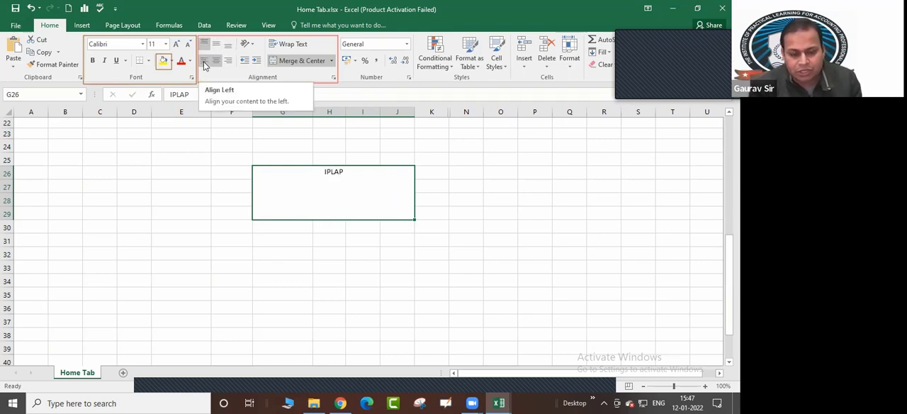
left_click(205, 63)
left_click(217, 62)
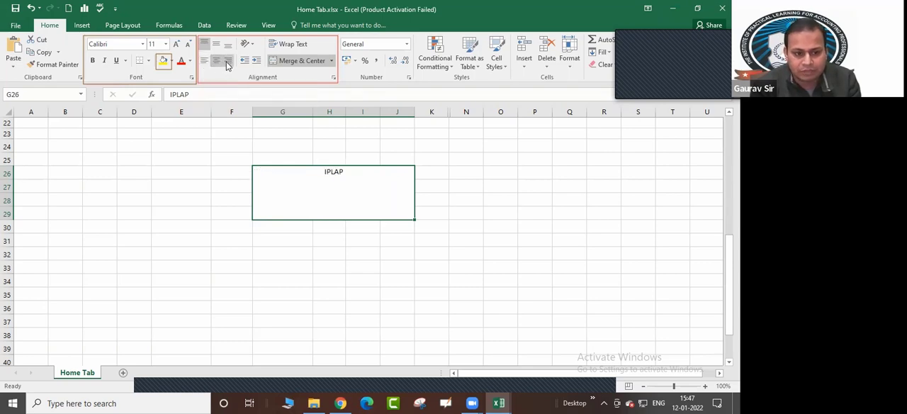
left_click(229, 63)
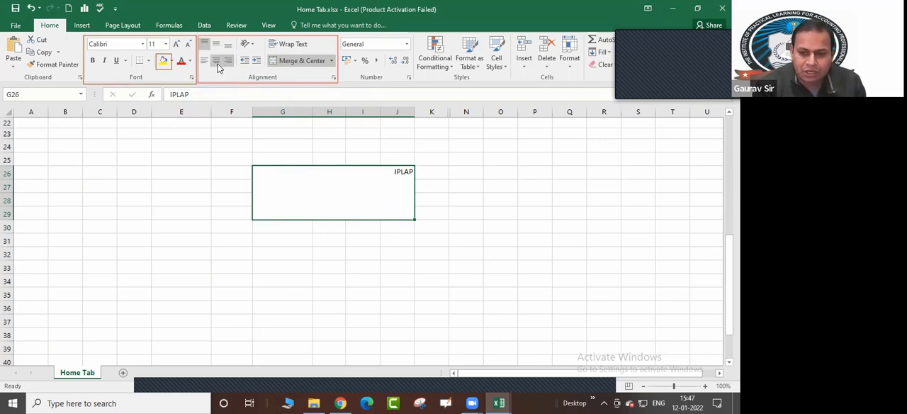
left_click(216, 44)
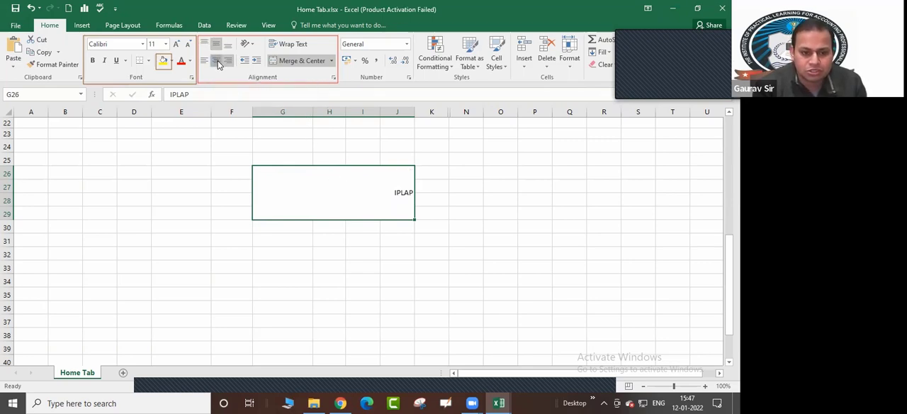
left_click(216, 60)
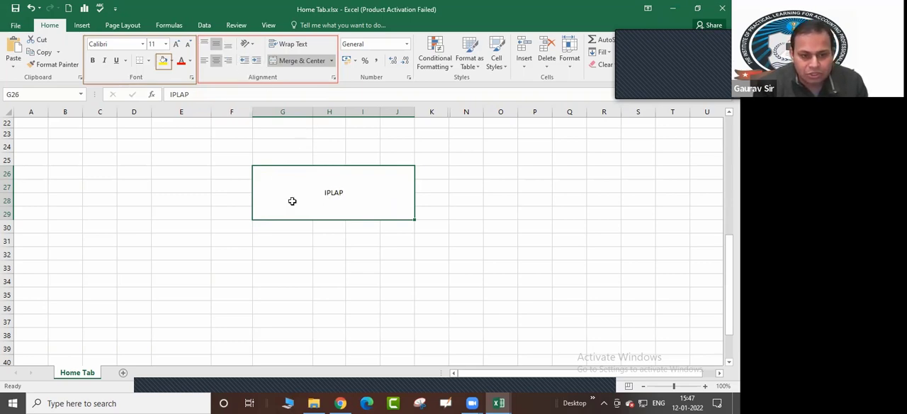
Switch the "IPLAP" text between left and center horizontal alignment, ending on left align
left_click(204, 61)
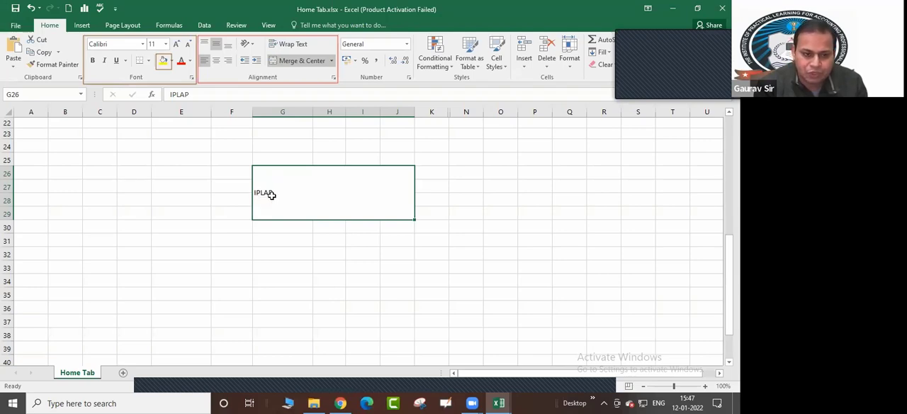
left_click(216, 61)
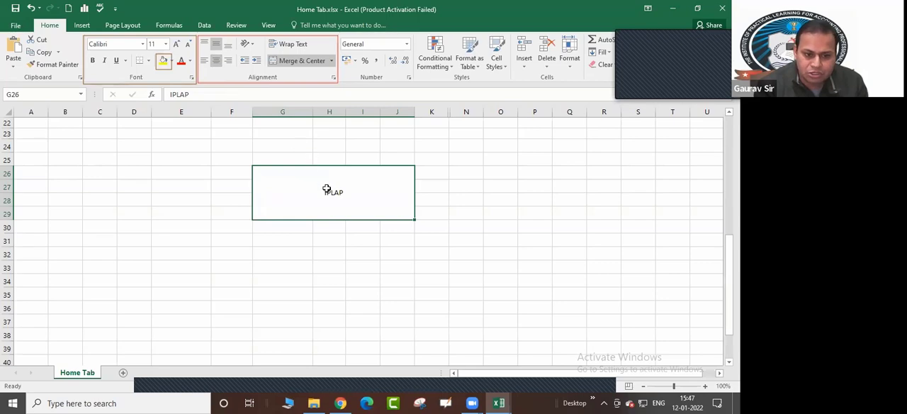
left_click(204, 60)
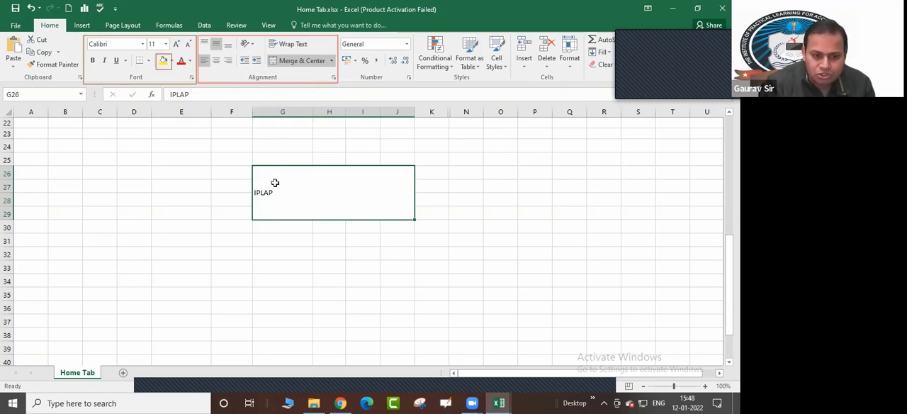
Increase the indent of the left-aligned "IPLAP" text by several levels within the merged cell
left_click(257, 62)
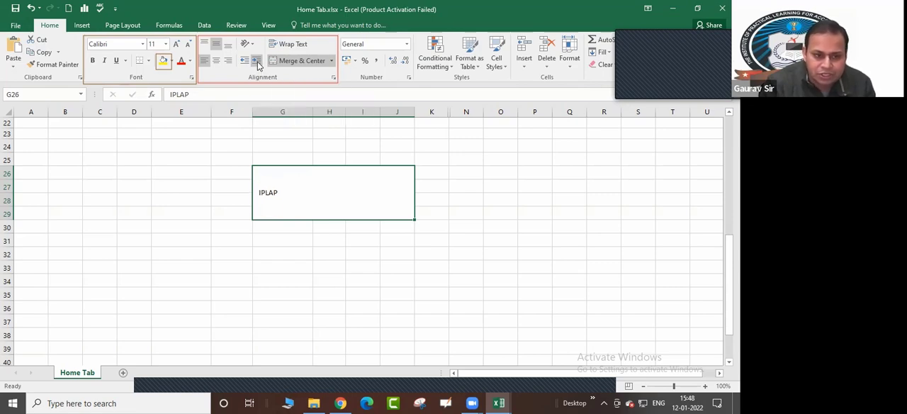
left_click(257, 62)
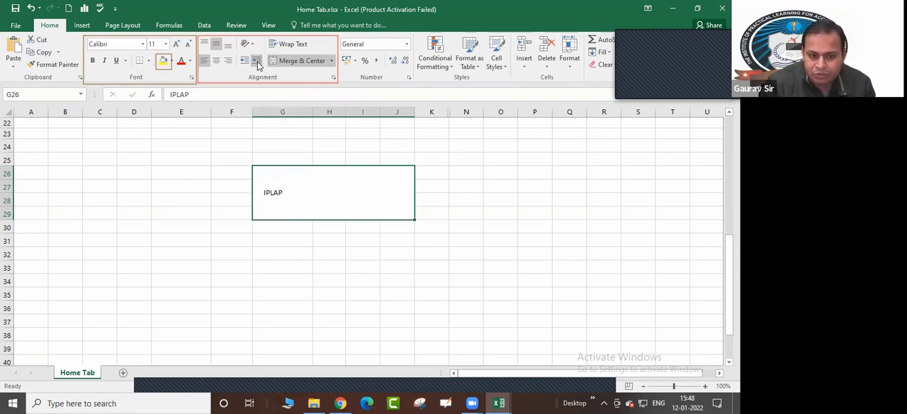
left_click(258, 61)
left_click(257, 62)
left_click(257, 62)
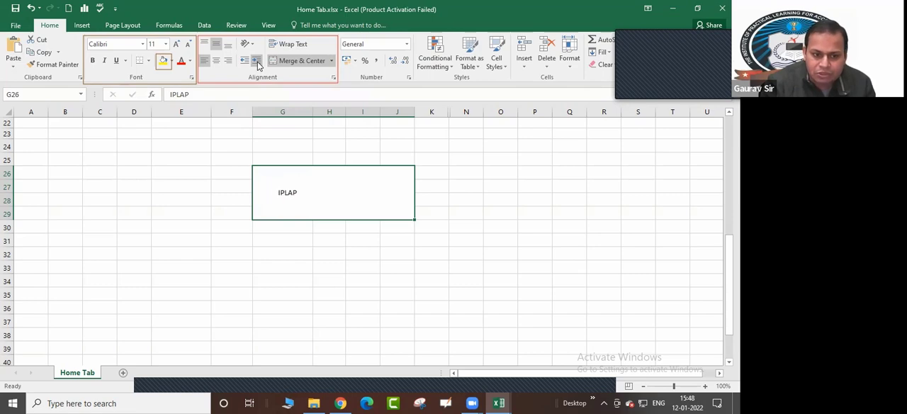
left_click(257, 62)
left_click(258, 62)
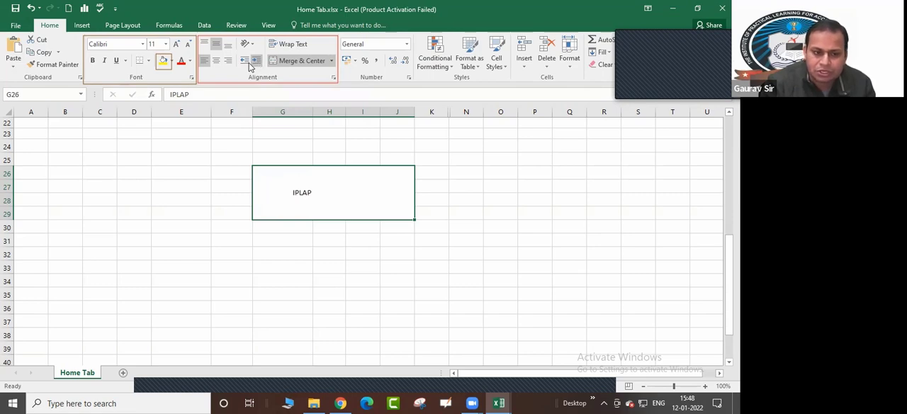
Decrease the indent of the left-aligned "IPLAP" text level by level until it sits at the merged cell's left edge
left_click(246, 62)
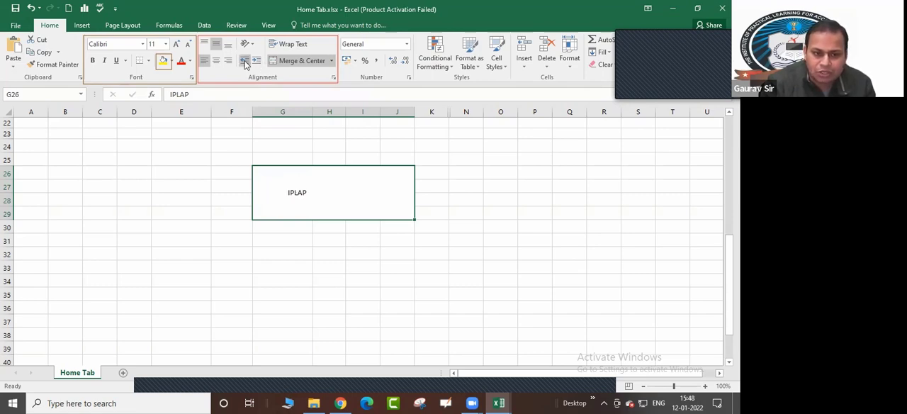
left_click(246, 62)
left_click(246, 63)
left_click(245, 63)
left_click(245, 62)
left_click(245, 63)
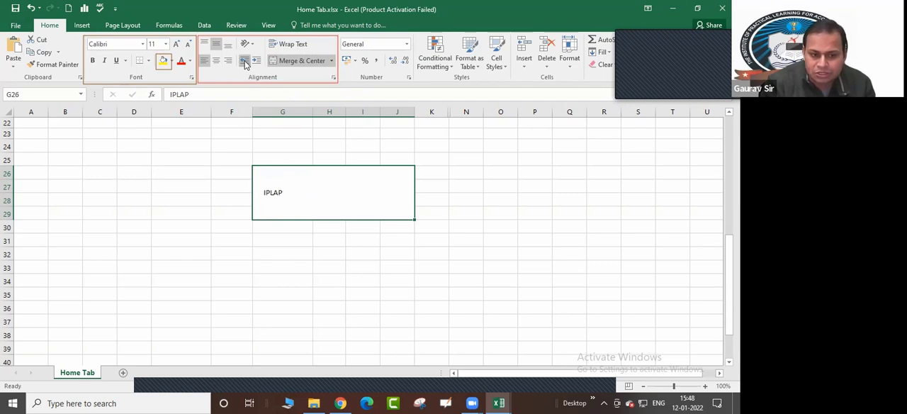
left_click(246, 62)
left_click(245, 62)
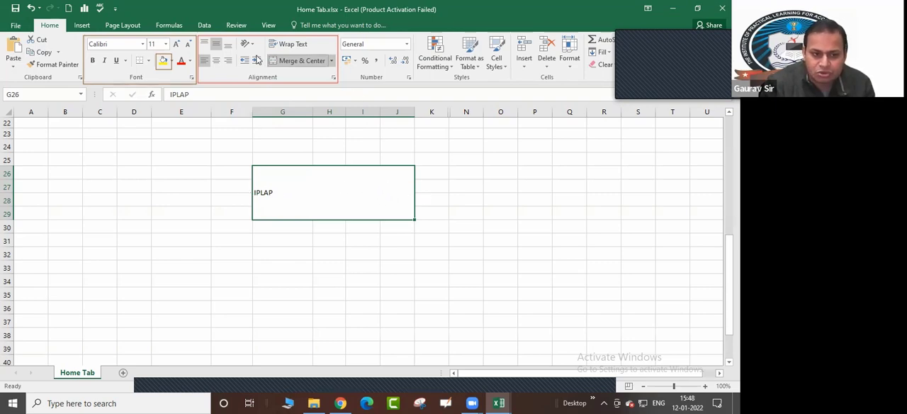
Right-align the "IPLAP" text and increase its indent by five levels away from the merged cell's right edge
left_click(228, 61)
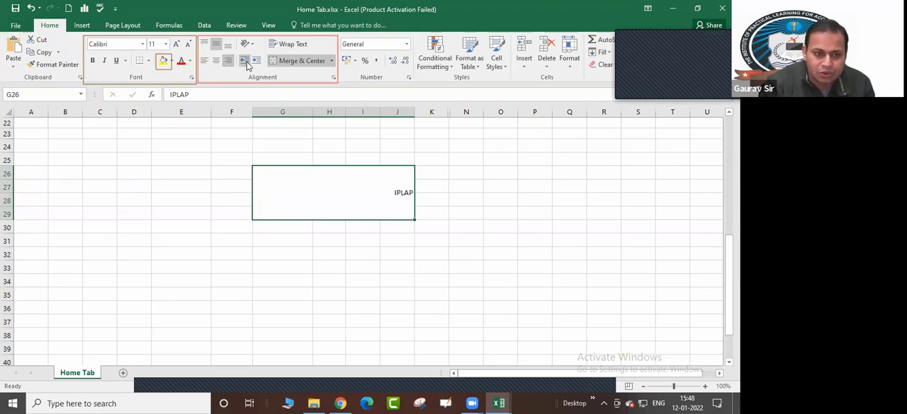
left_click(257, 62)
left_click(256, 61)
left_click(257, 62)
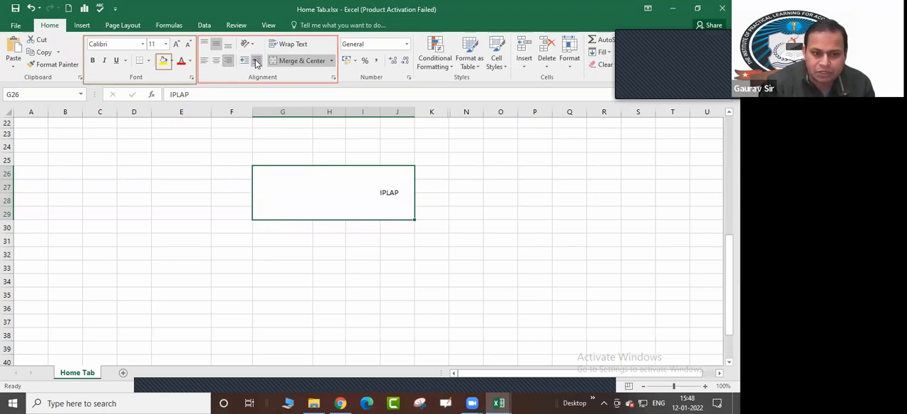
left_click(256, 61)
left_click(257, 62)
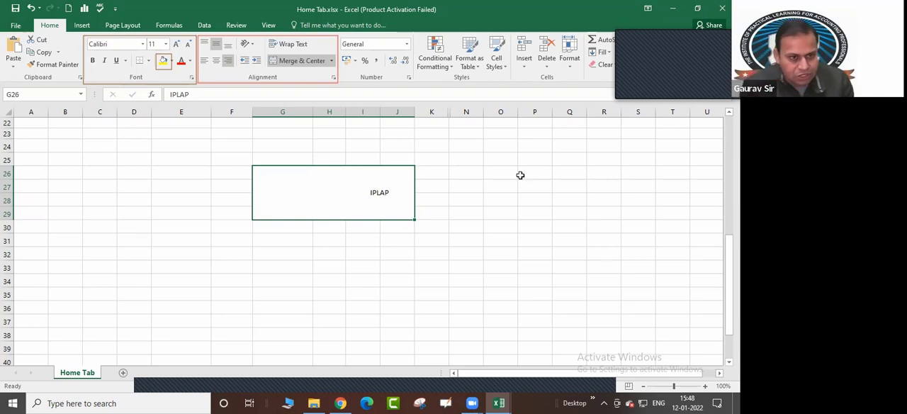
Decrease the indent of the right-aligned "IPLAP" text back to the cell edge and increase it again by one level
left_click(244, 61)
left_click(244, 61)
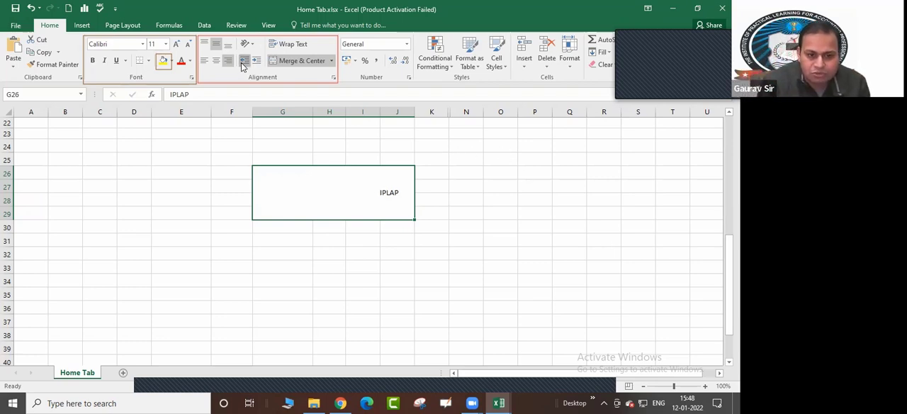
left_click(242, 63)
left_click(242, 62)
left_click(242, 63)
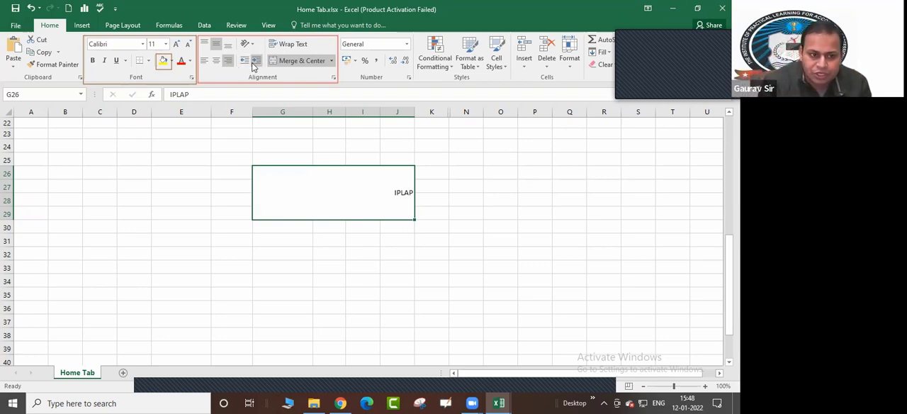
left_click(256, 62)
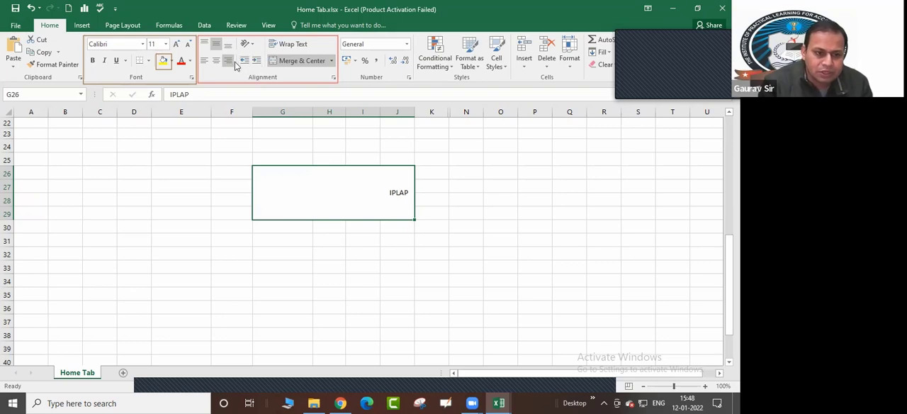
Center "IPLAP" horizontally and toggle its Angle Counterclockwise orientation on and off, ending with the text angled counterclockwise
left_click(215, 60)
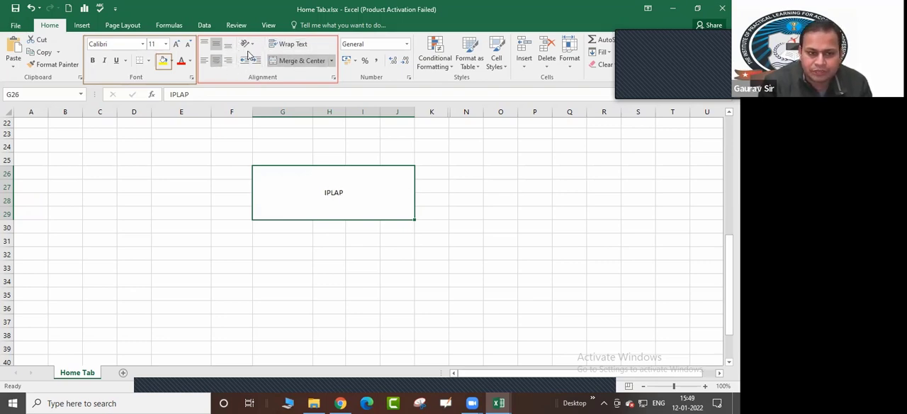
left_click(246, 45)
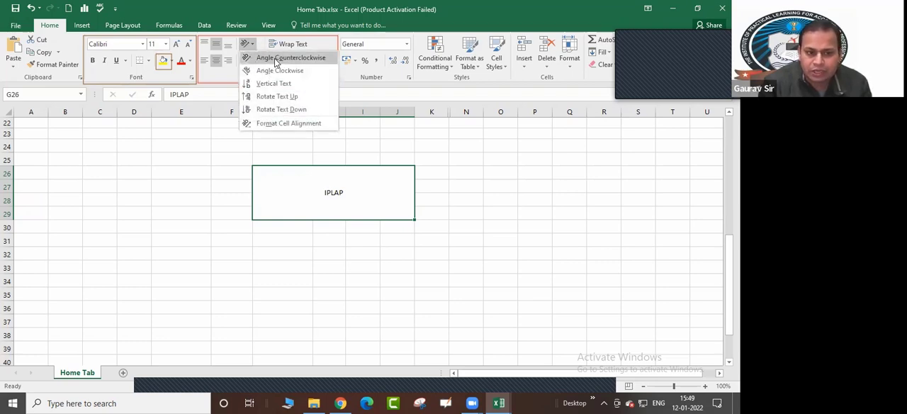
left_click(283, 61)
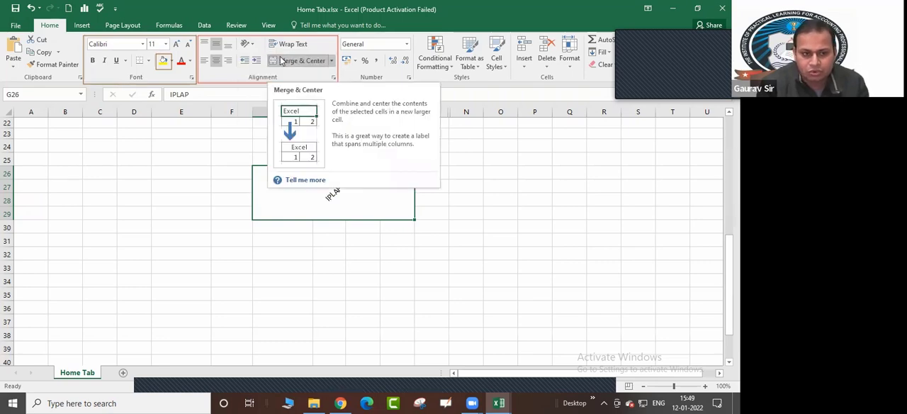
left_click(244, 44)
left_click(284, 60)
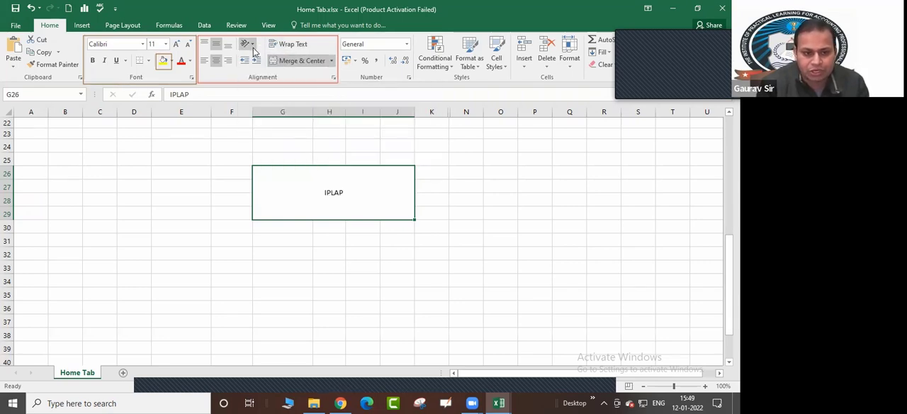
left_click(247, 44)
left_click(269, 61)
left_click(252, 46)
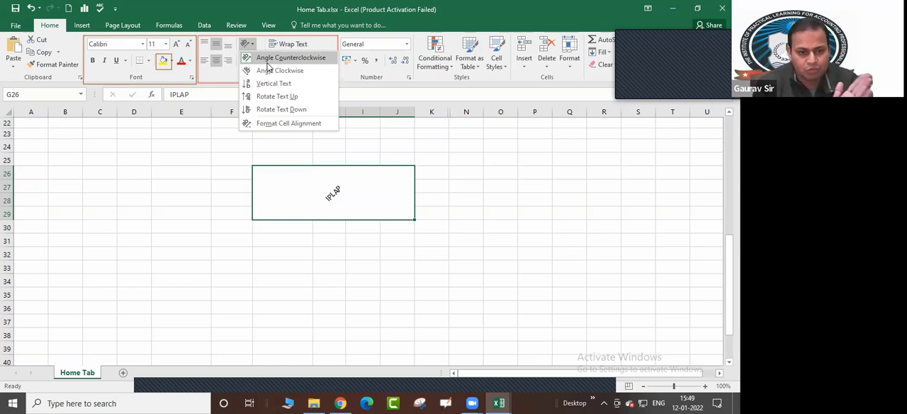
left_click(283, 58)
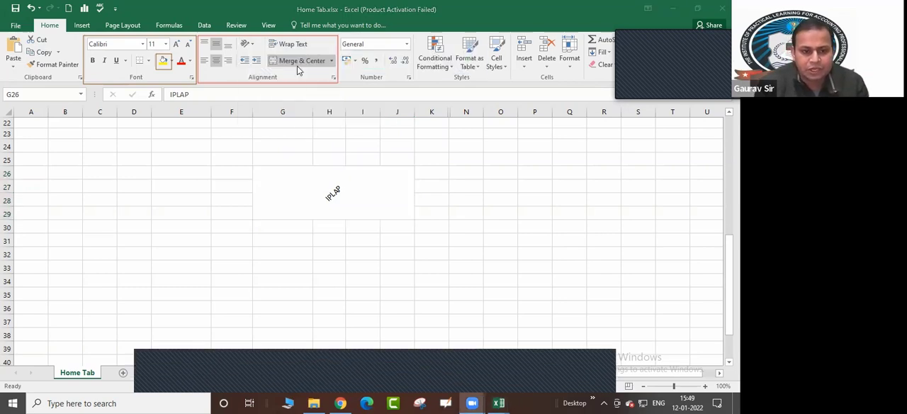
Apply the Angle Clockwise orientation to "IPLAP" and remove it again to return the text to horizontal
left_click(253, 45)
left_click(261, 72)
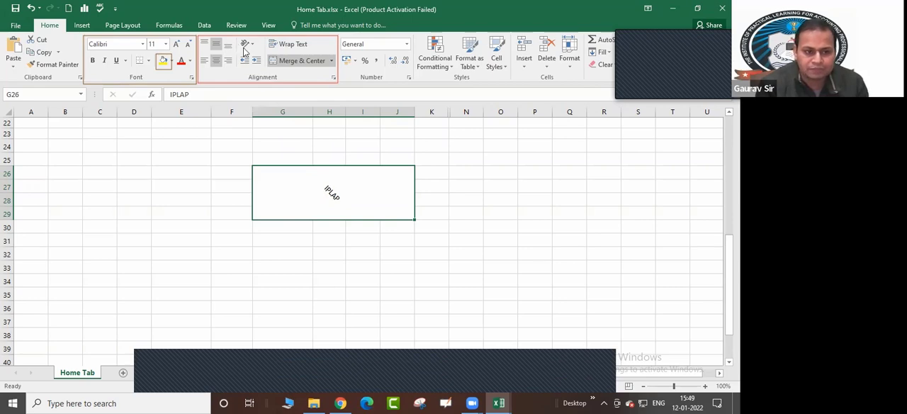
left_click(245, 44)
left_click(258, 70)
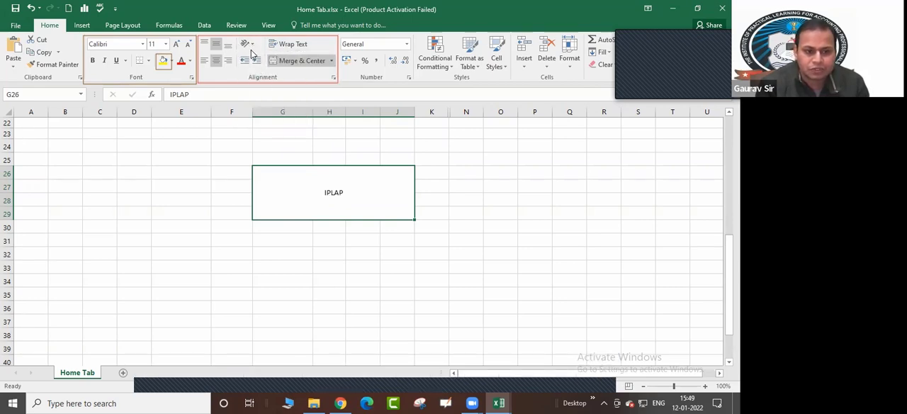
Apply the Vertical Text, Rotate Text Up and Rotate Text Down orientations to "IPLAP" in turn
left_click(246, 44)
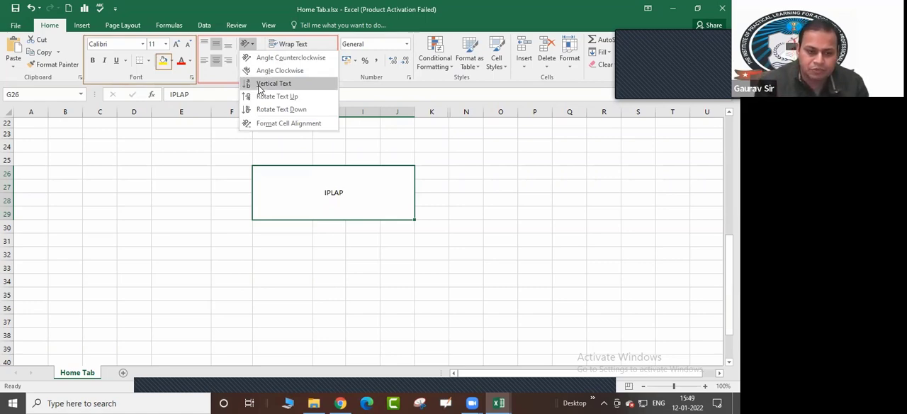
left_click(261, 83)
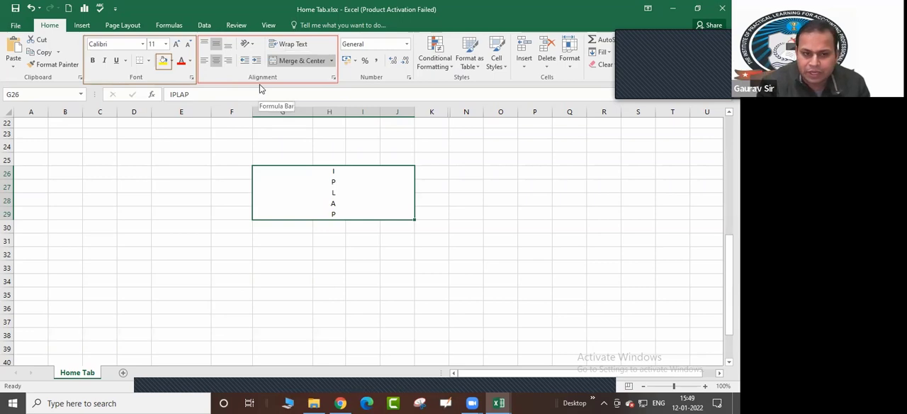
left_click(252, 45)
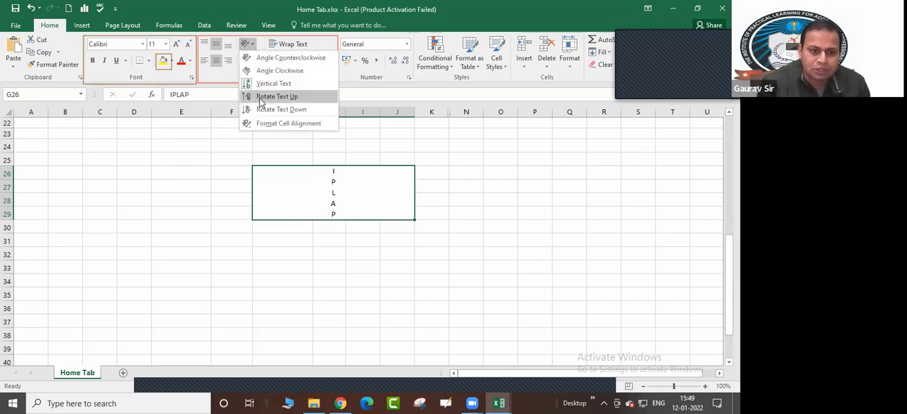
left_click(259, 98)
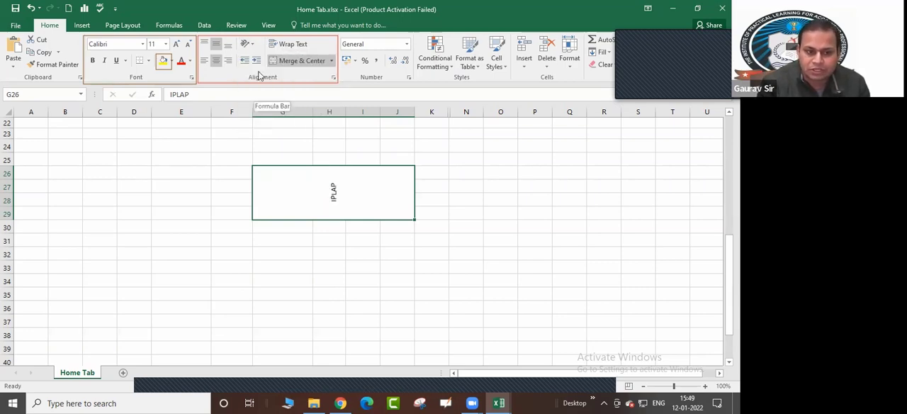
left_click(252, 46)
left_click(261, 108)
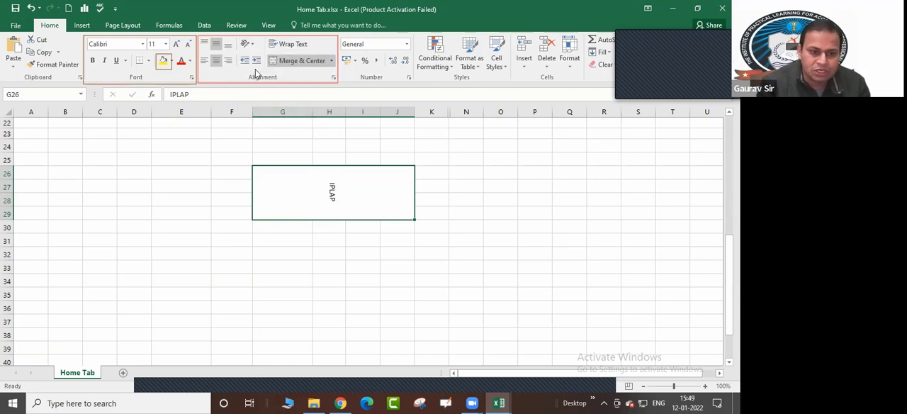
Switch the "IPLAP" text between the Angle Counterclockwise and Angle Clockwise orientations, ending on Angle Counterclockwise
left_click(252, 46)
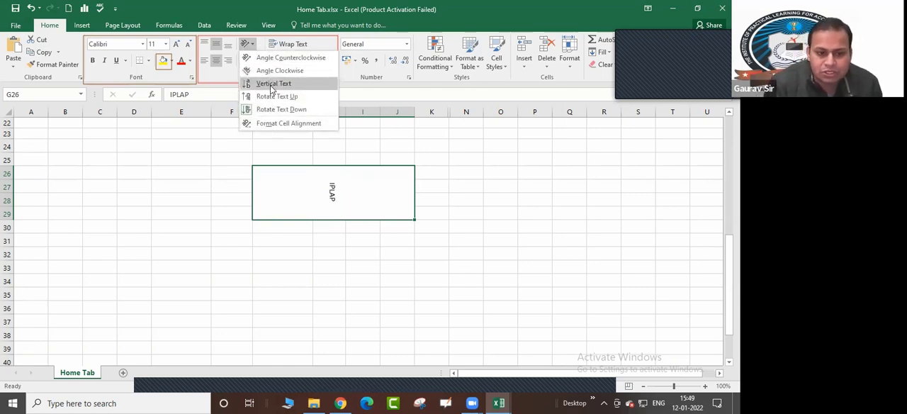
left_click(270, 59)
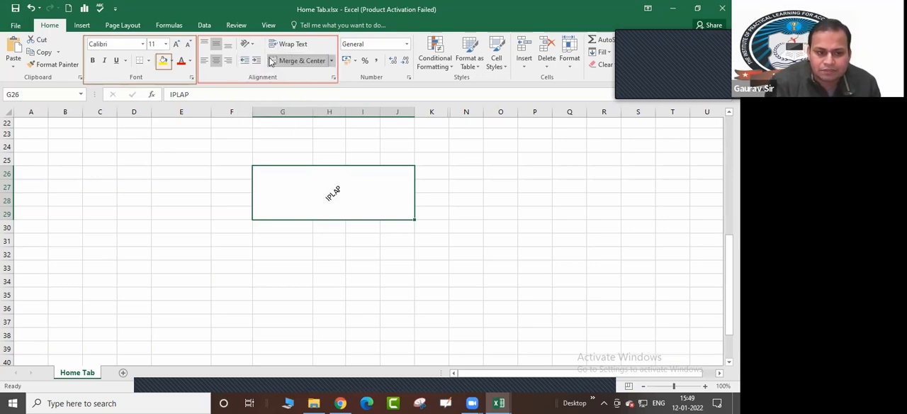
left_click(248, 43)
left_click(266, 71)
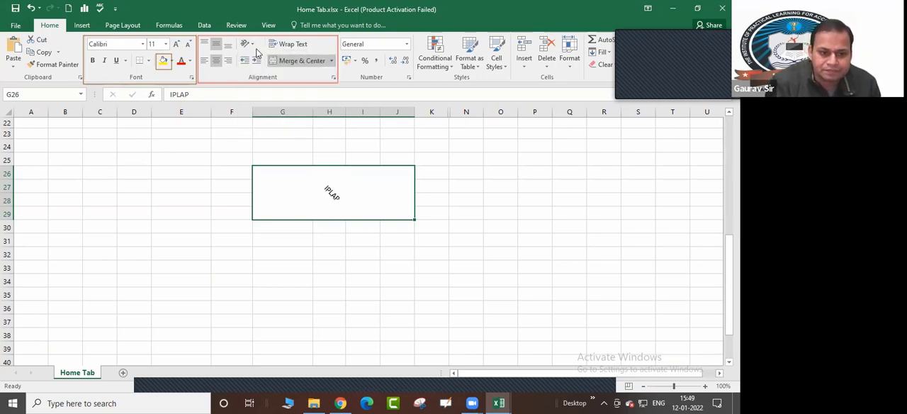
left_click(248, 44)
left_click(266, 58)
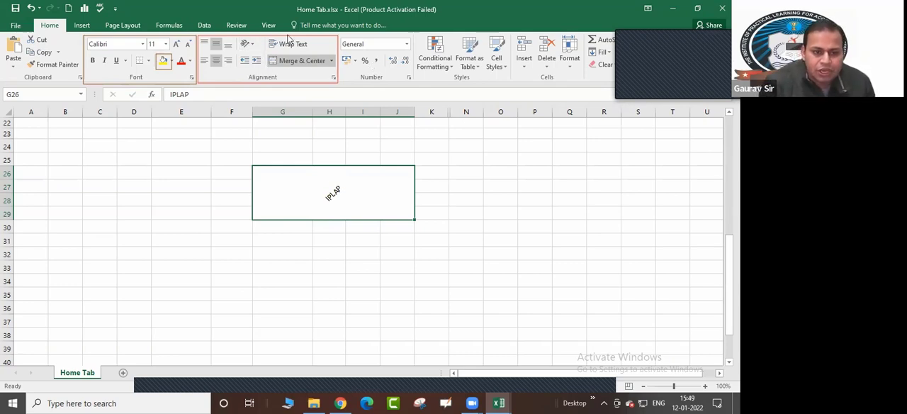
left_click(252, 46)
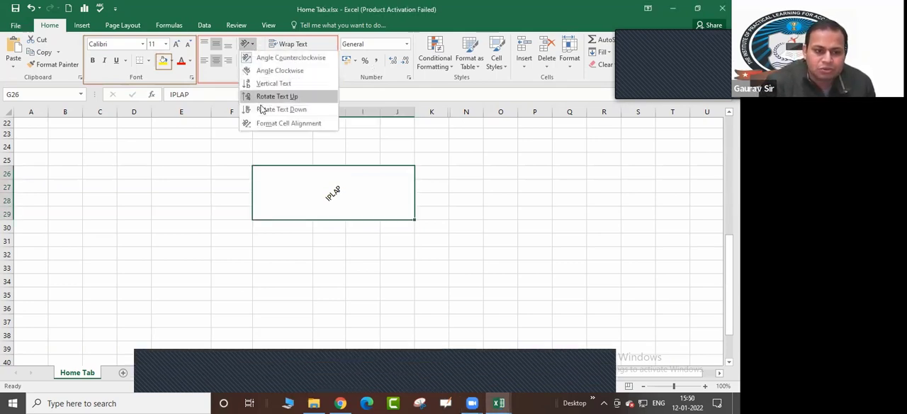
left_click(419, 158)
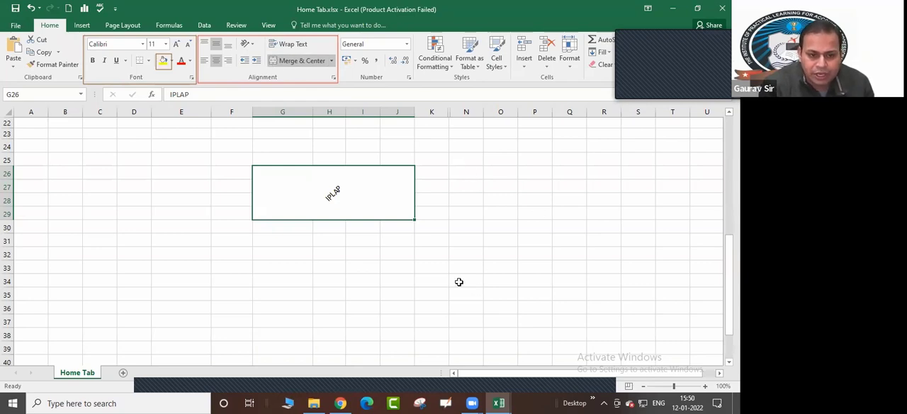
Apply All Borders to the cell range I31:P34 below the merged "IPLAP" cell
left_click(418, 281)
left_click_drag(356, 241, 550, 280)
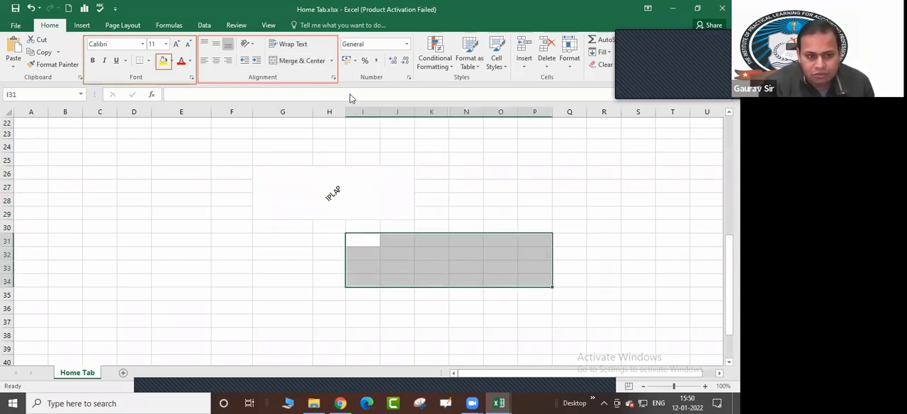
left_click(149, 60)
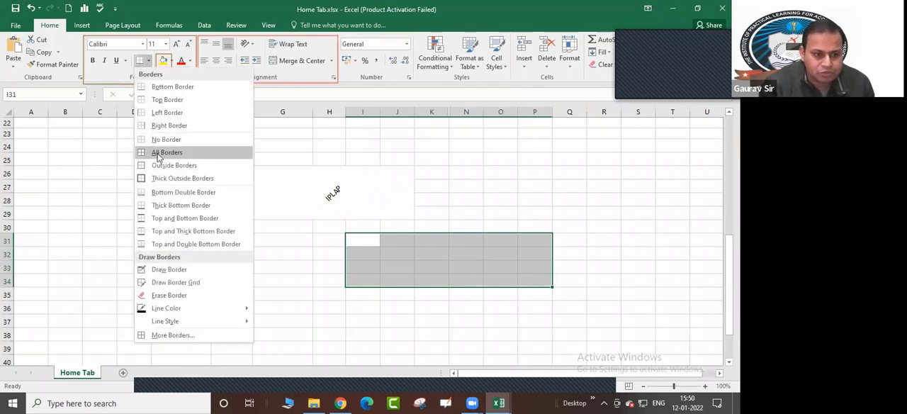
left_click(155, 151)
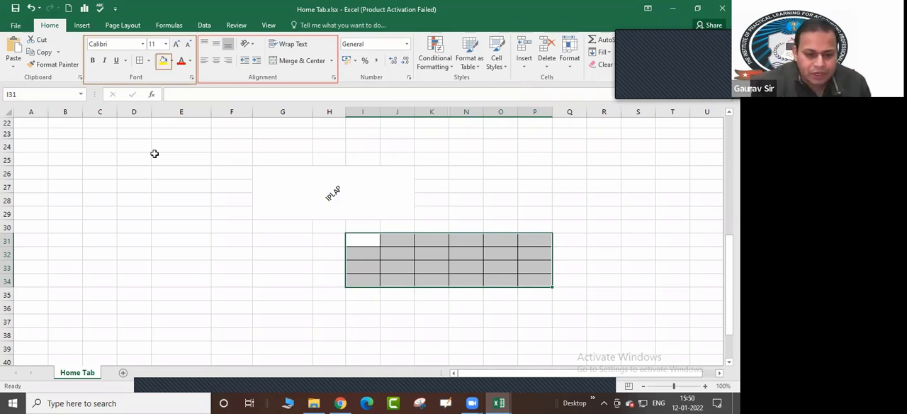
left_click(432, 293)
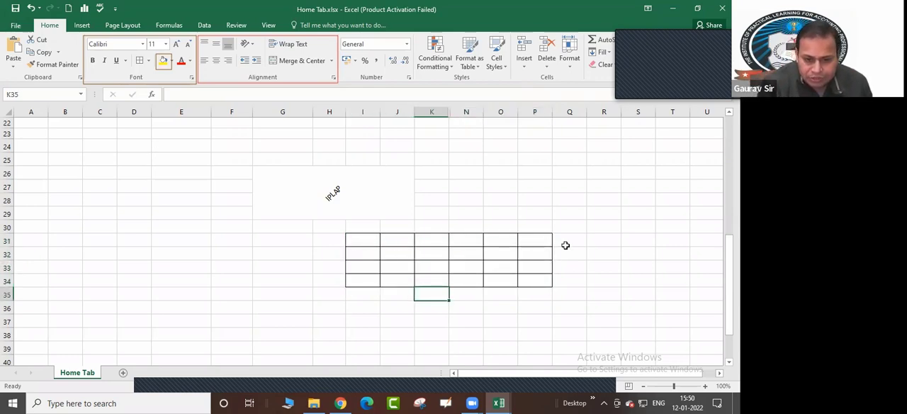
Zoom the sheet to 120% and step through the separate cells of the bordered grid I31:P34
left_click(353, 242)
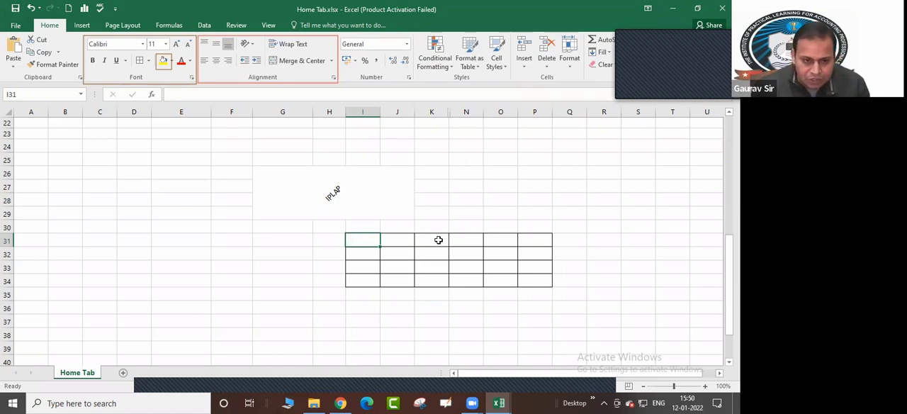
left_click(705, 387)
left_click(705, 386)
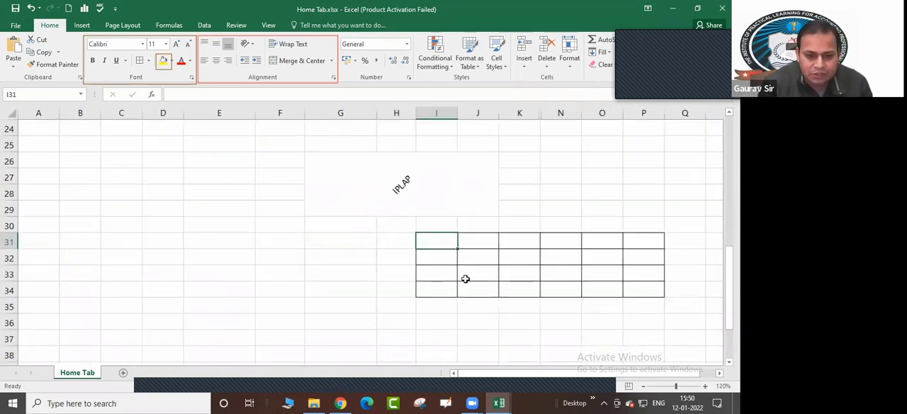
left_click(468, 240)
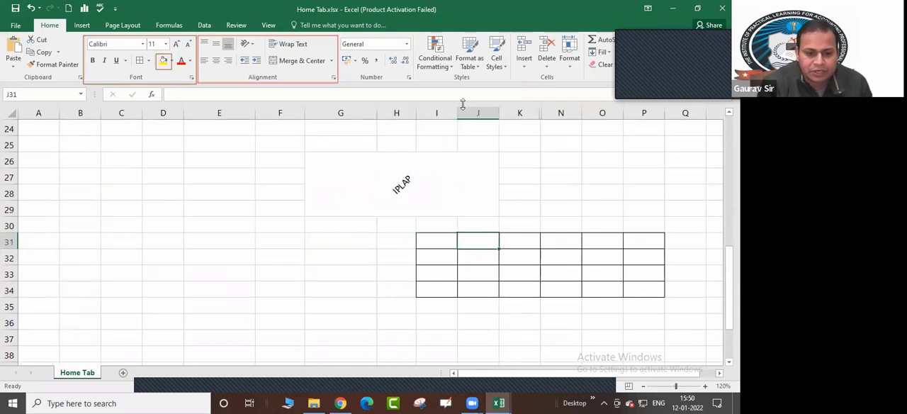
left_click(448, 237)
key("Right")
key("Right")
key("Right")
key("Right")
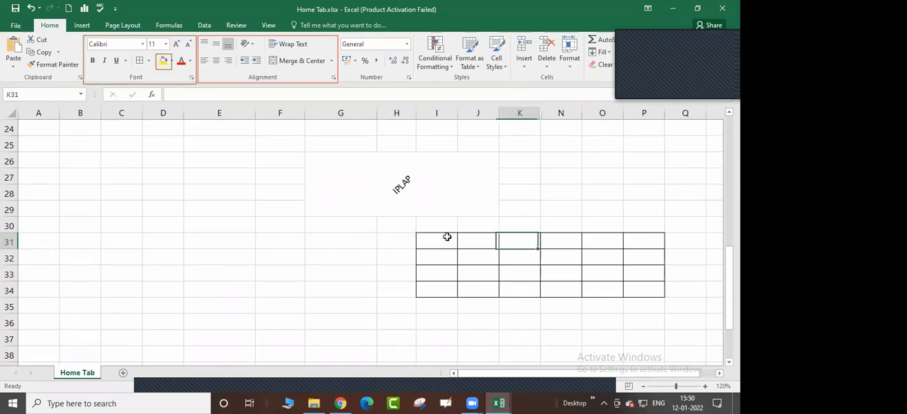
key("Down")
key("Left")
key("Left")
key("Left")
key("Left")
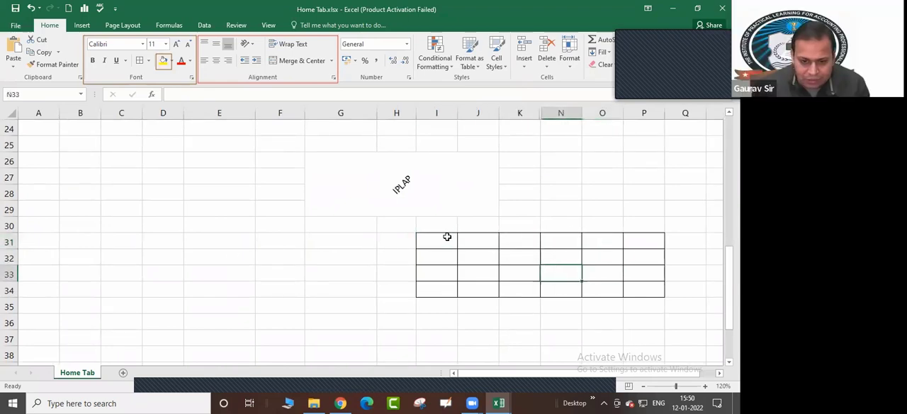
key("Up")
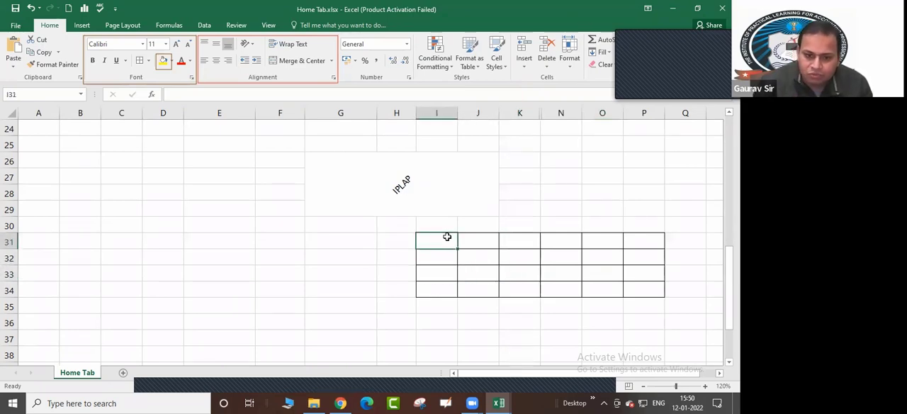
Compare the merged "IPLAP" cell with the single cell I31 and view the available merge options
left_click(423, 185)
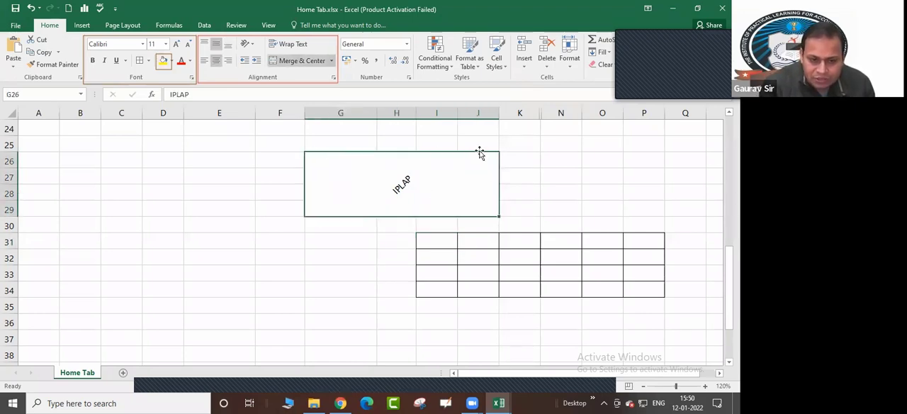
left_click(434, 243)
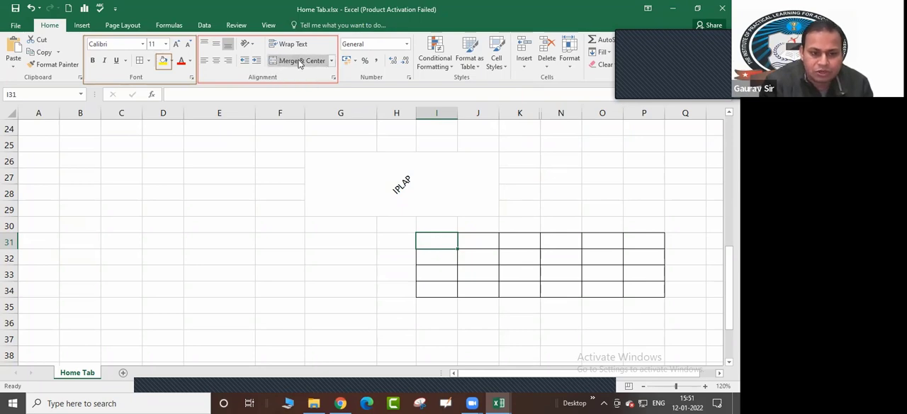
left_click(332, 62)
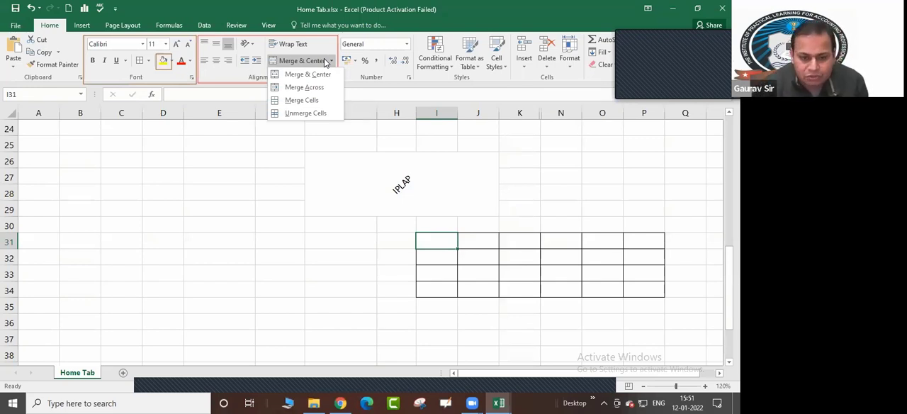
left_click(434, 254)
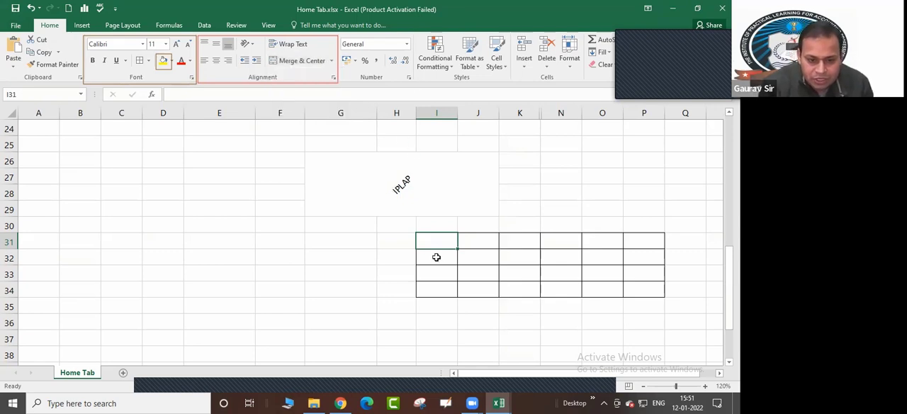
Enter "IPLAP" in cell I32 of the bordered grid
left_click(436, 258)
type("IPL")
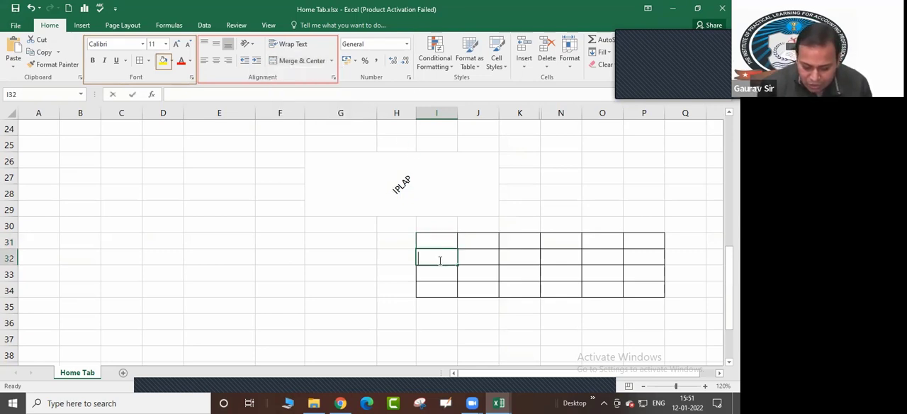
type("AP")
key("Return")
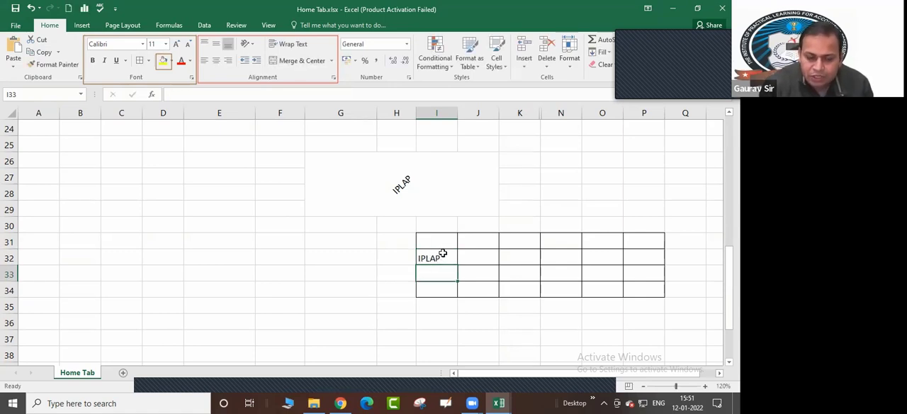
Apply Merge & Center to the bordered range I31:P34
left_click_drag(429, 241, 646, 287)
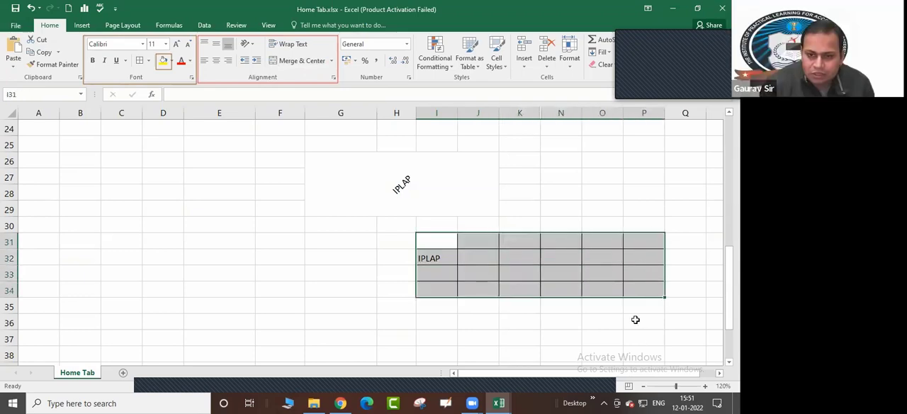
left_click(332, 62)
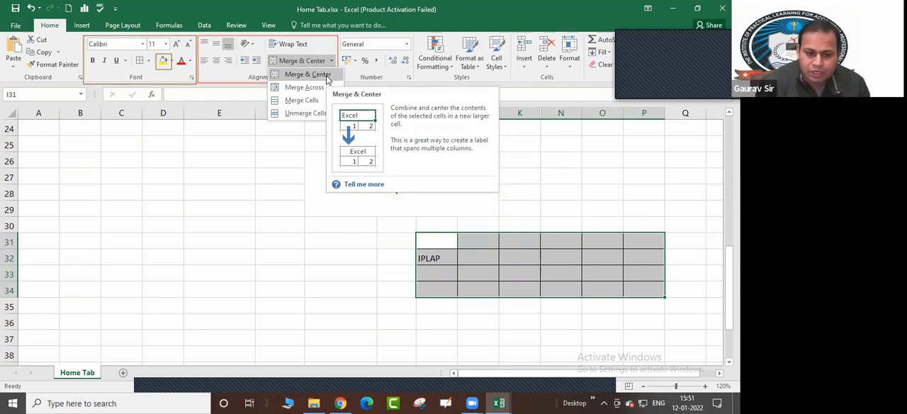
left_click(326, 76)
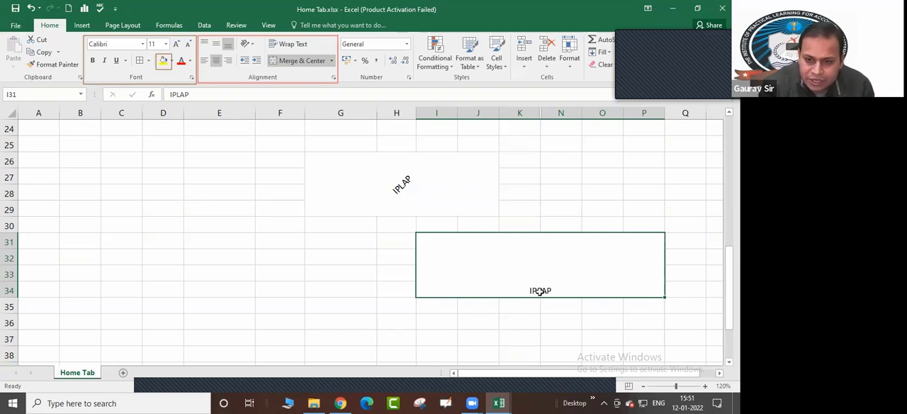
Try Middle Align on the merged I31:P34 text, switch it to left and back to center, and finish with Bottom Align
left_click(216, 44)
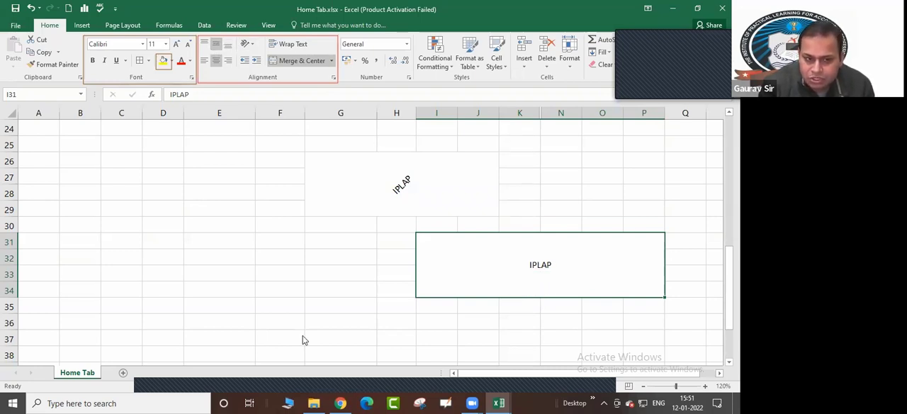
left_click(218, 62)
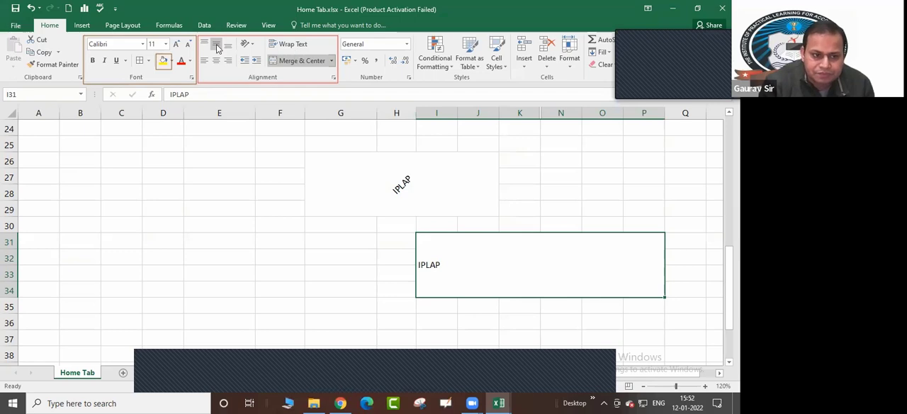
left_click(216, 60)
left_click(228, 44)
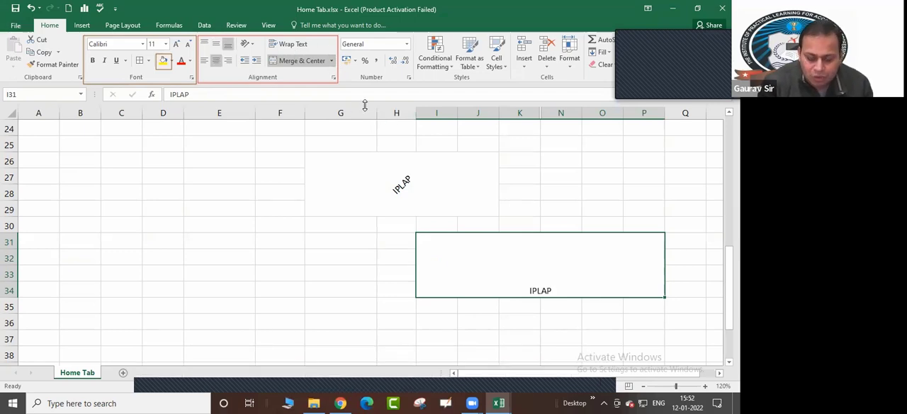
Undo the alignment changes and the Merge & Center on I31:P34
key("ctrl+z")
key("ctrl+z")
key("ctrl+z")
key("ctrl+z")
key("ctrl+z")
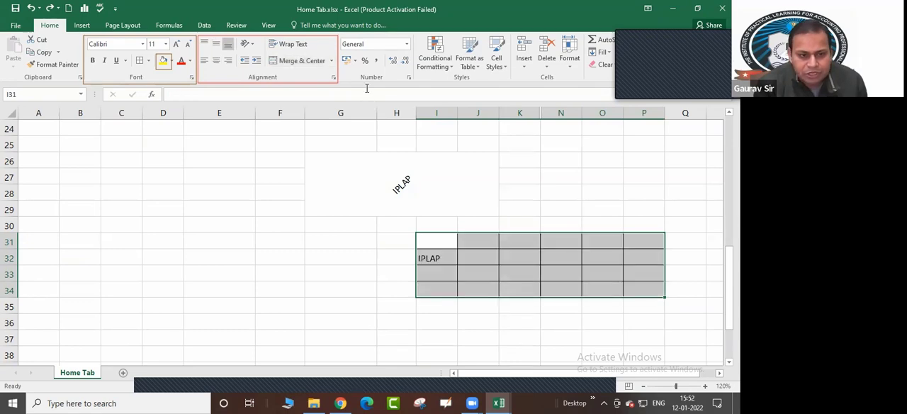
Combine the range I31:P34 with Merge Cells, and split it again with Unmerge Cells
left_click(331, 63)
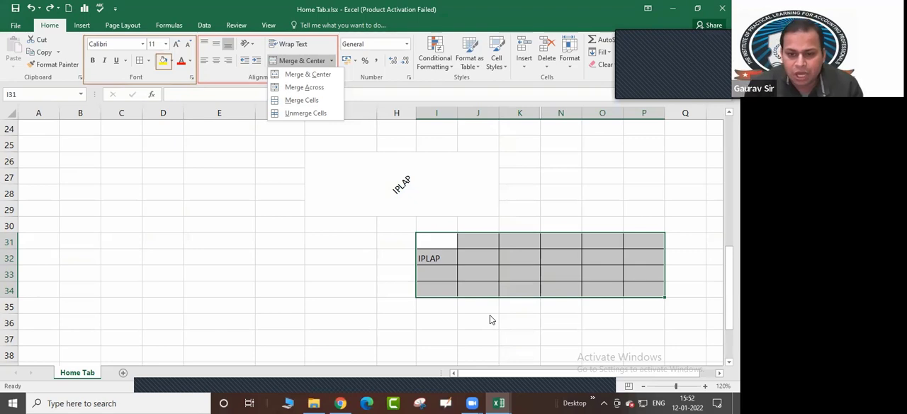
left_click(310, 100)
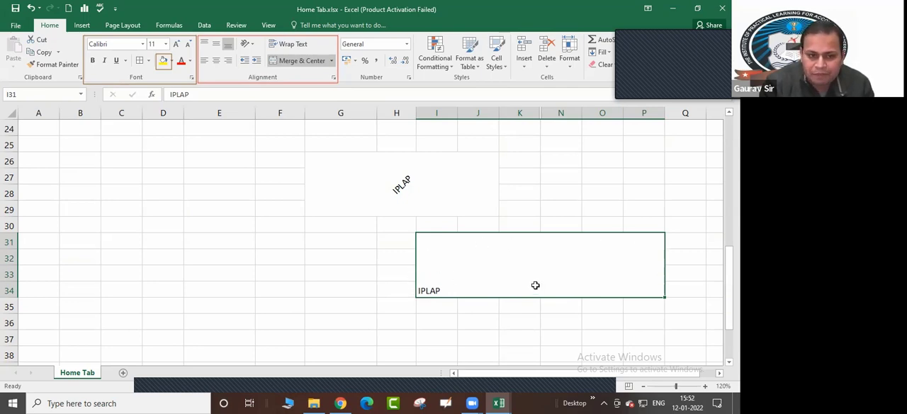
left_click(291, 62)
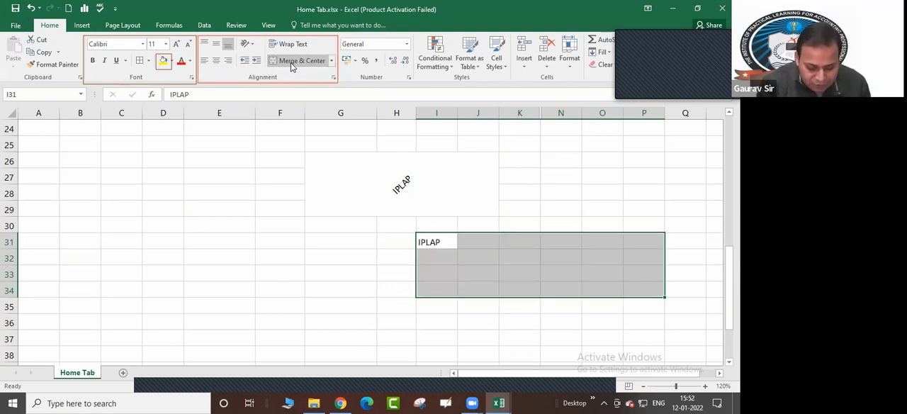
left_click(296, 64)
left_click(331, 62)
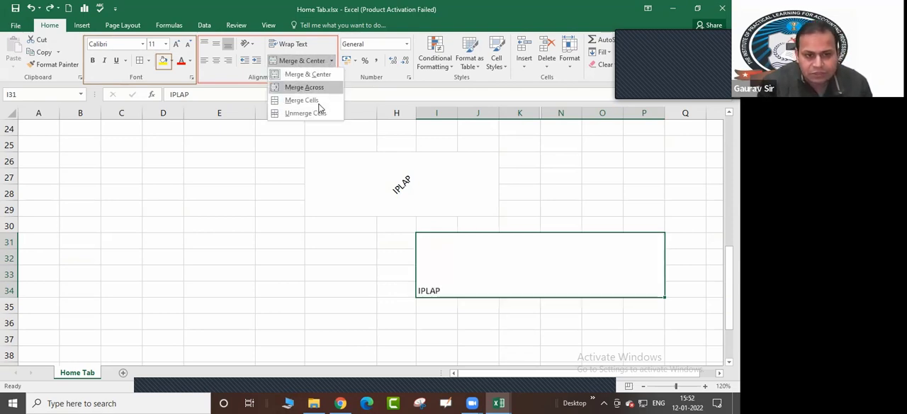
left_click(318, 114)
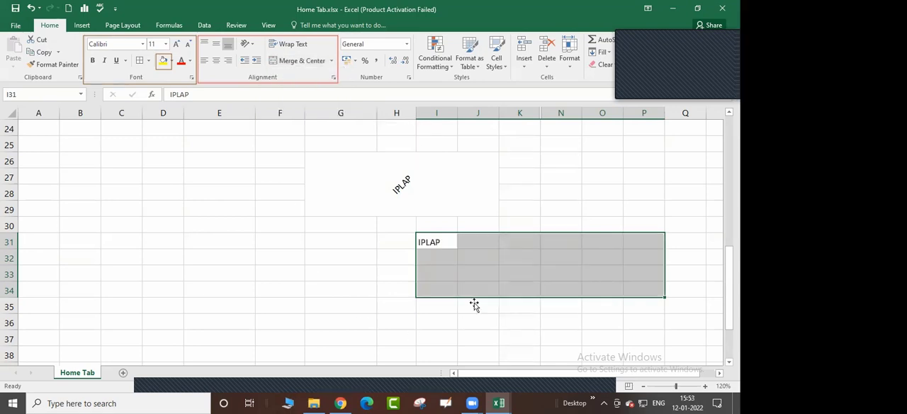
Enter "EXCEL", "GST" and "TALLY" in cells I32, I33 and I34 below "IPLAP"
left_click(435, 242)
left_click(435, 254)
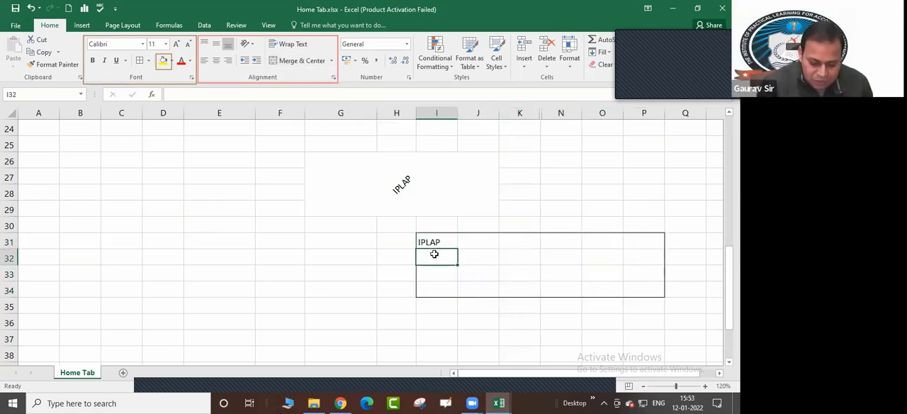
type("EXCEL")
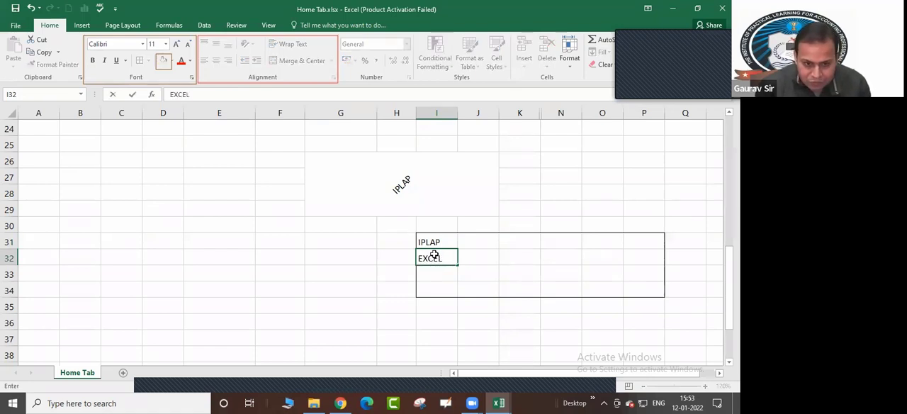
key("Return")
type("GST")
key("Return")
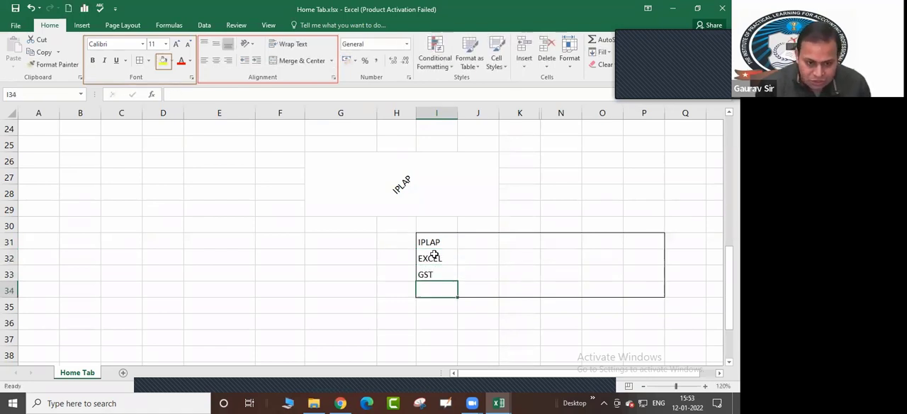
type("TALLY")
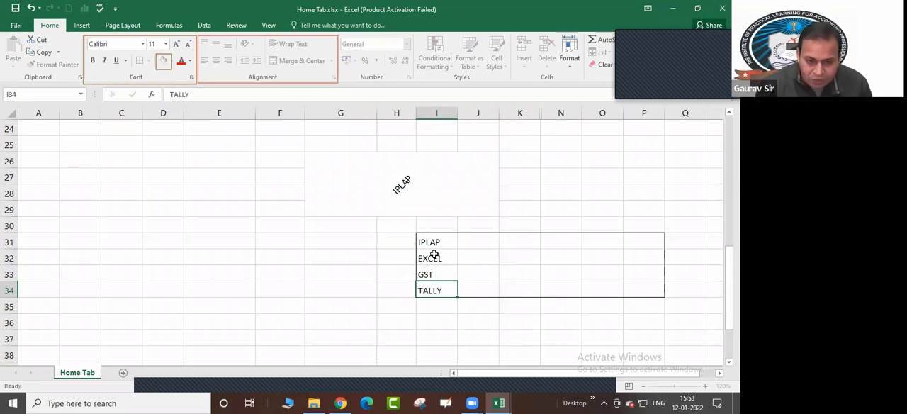
key("Return")
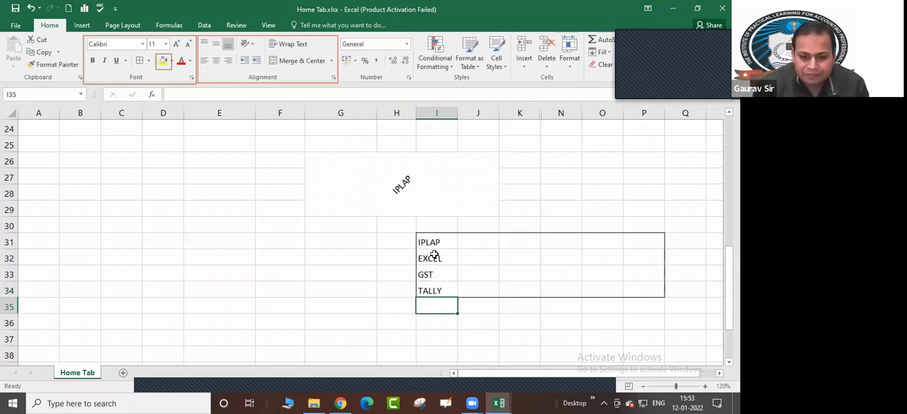
Apply All Borders to the range I31:P34 containing the four text entries
left_click_drag(430, 242, 641, 290)
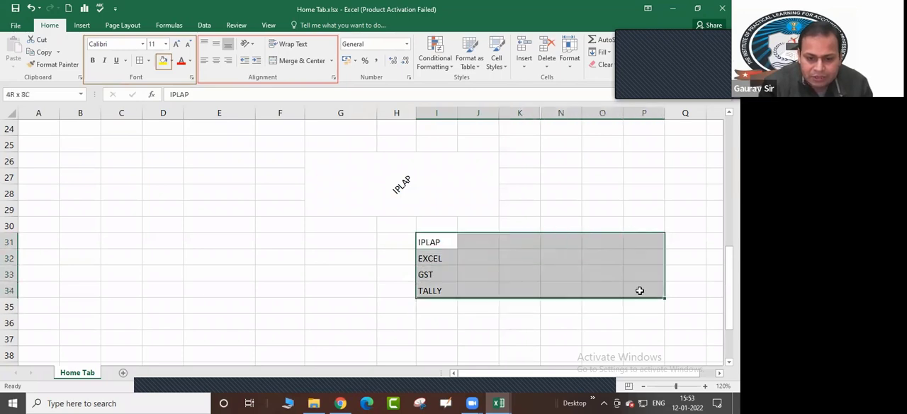
left_click(140, 60)
left_click(341, 242)
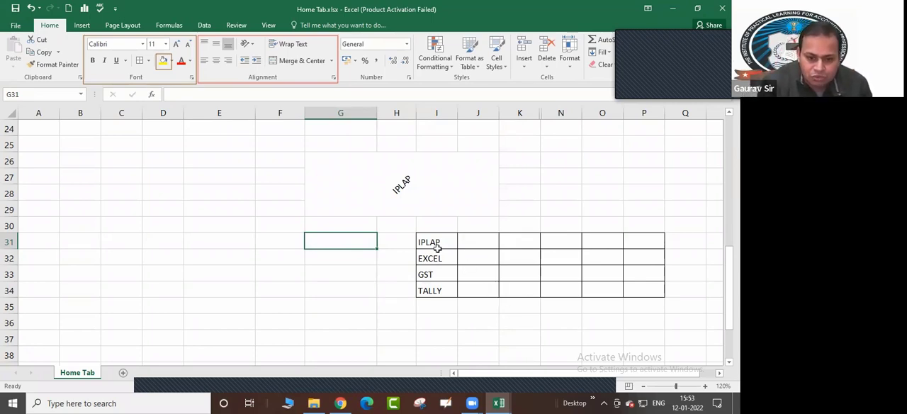
Select the IPLAP, EXCEL, GST and TALLY rows across columns I to P one after another
left_click_drag(428, 242, 643, 237)
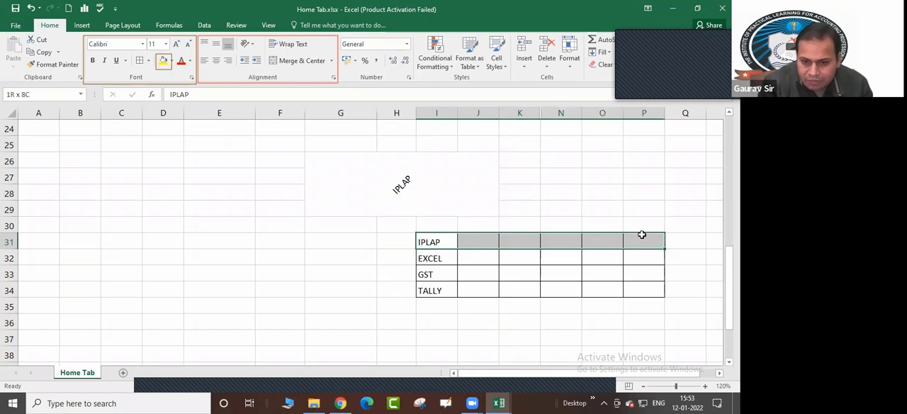
left_click_drag(454, 261, 647, 258)
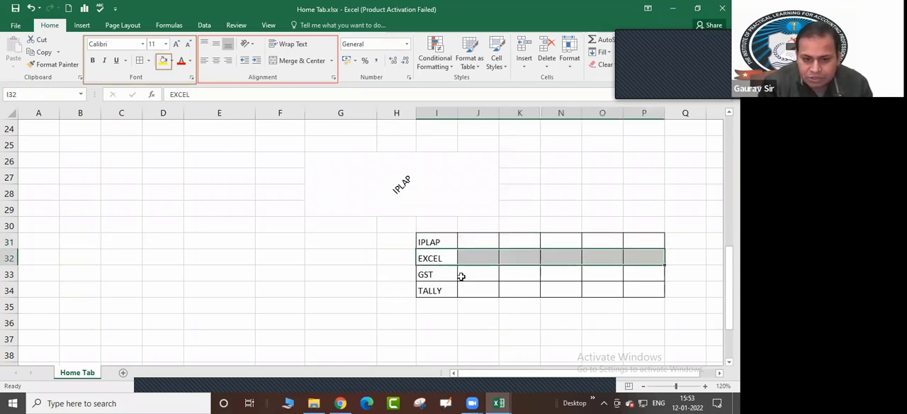
left_click(432, 277)
left_click_drag(491, 277, 638, 274)
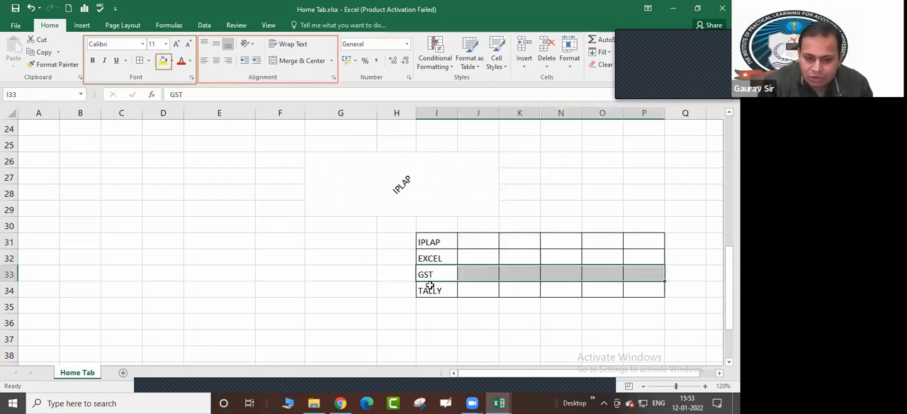
left_click_drag(429, 291, 640, 286)
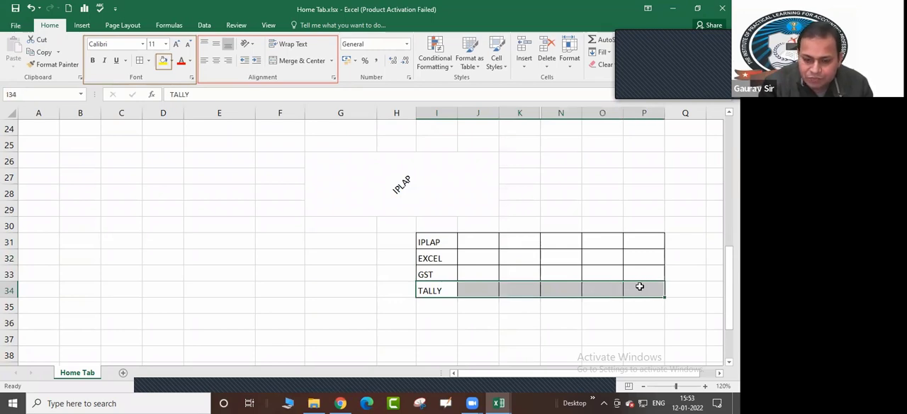
Merge the whole range I31:P34 with Merge Cells, accepting the loss of the other values, and undo the merge
left_click(504, 315)
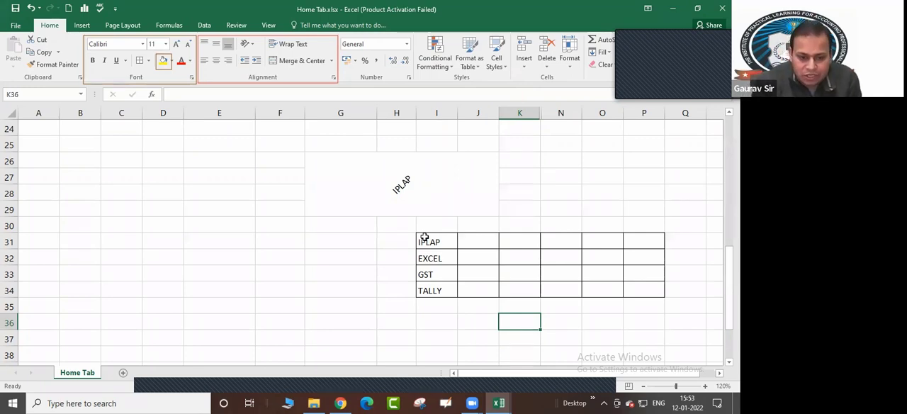
left_click_drag(424, 238, 635, 287)
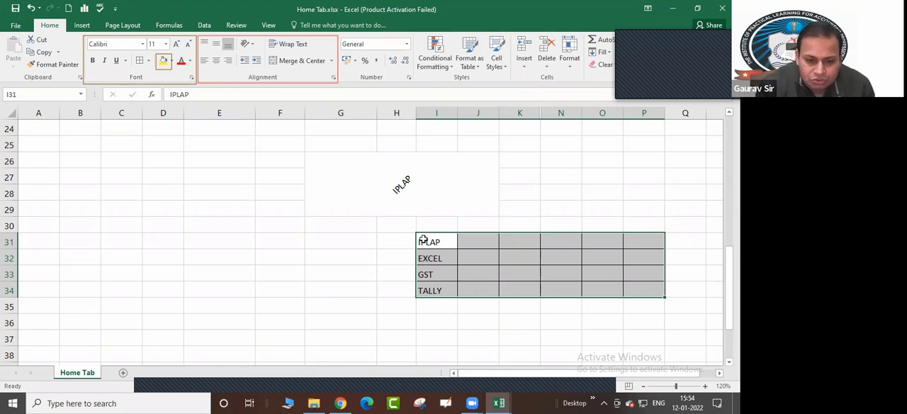
left_click(331, 61)
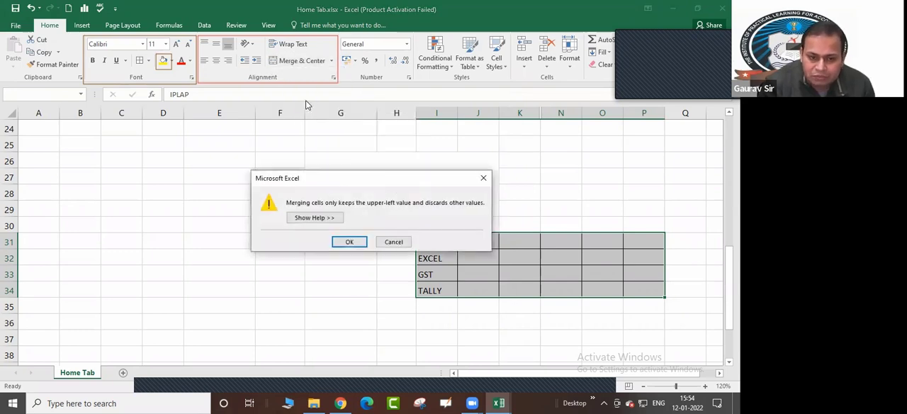
left_click_drag(359, 179, 461, 181)
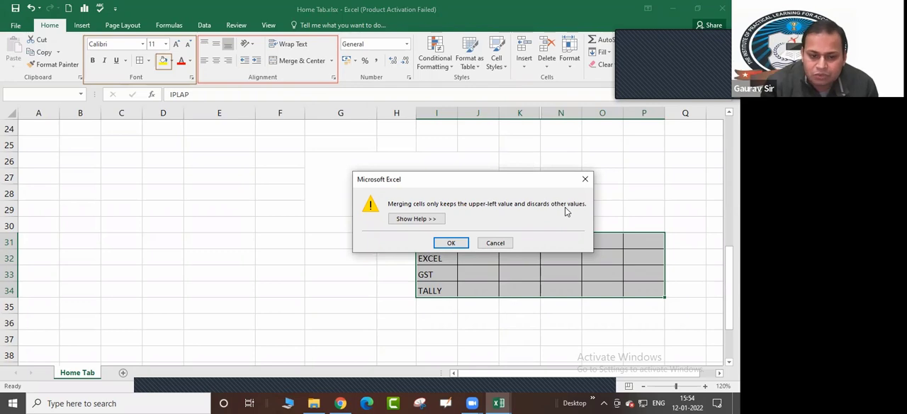
left_click_drag(494, 183, 488, 119)
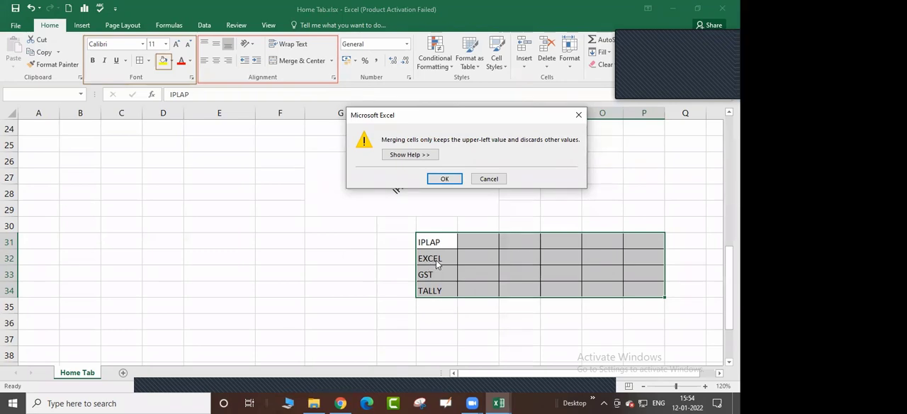
left_click(444, 180)
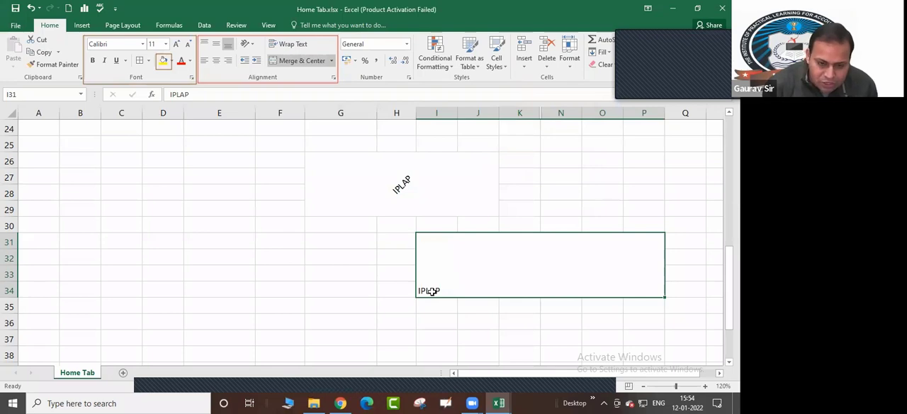
key("ctrl+z")
Merge the IPLAP row I31:P31 and the EXCEL row I32:P32 individually with Merge Cells
left_click_drag(432, 242, 645, 240)
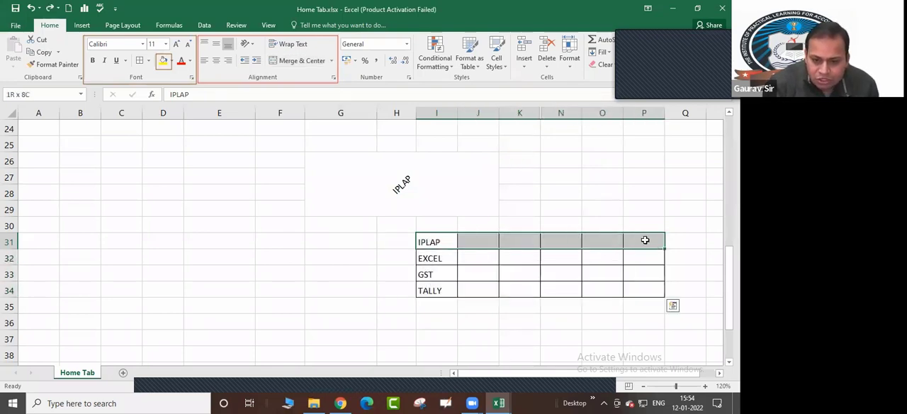
left_click(331, 61)
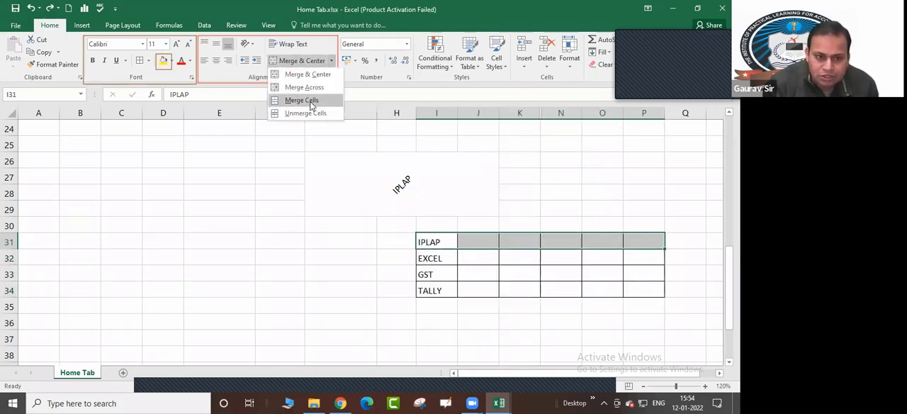
left_click(309, 101)
left_click_drag(432, 258, 645, 258)
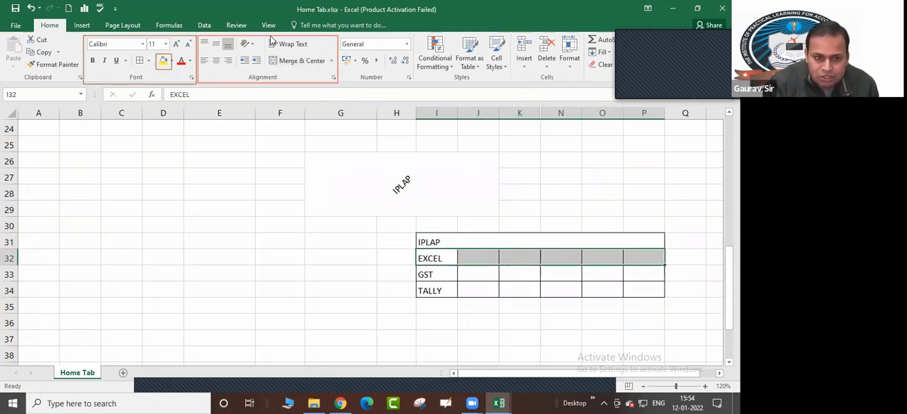
left_click(332, 61)
left_click(314, 101)
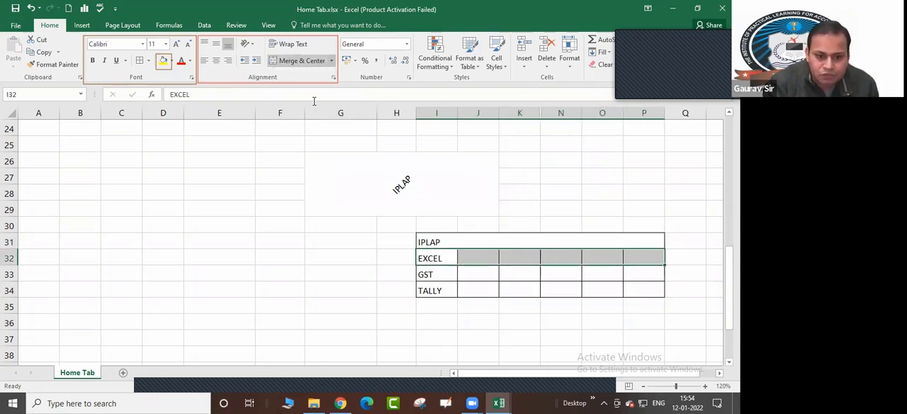
Merge the GST row I33:P33 and the TALLY row I34:P34 individually with Merge Cells
left_click_drag(426, 275, 634, 271)
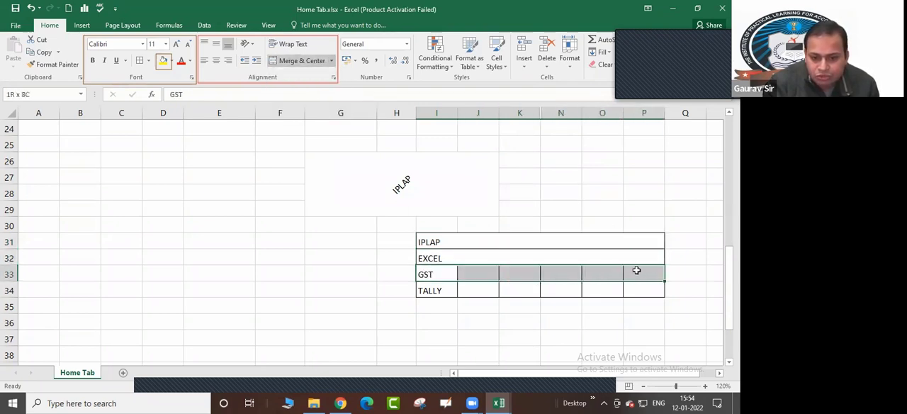
left_click(331, 61)
left_click(312, 101)
left_click_drag(432, 290, 641, 287)
left_click(331, 61)
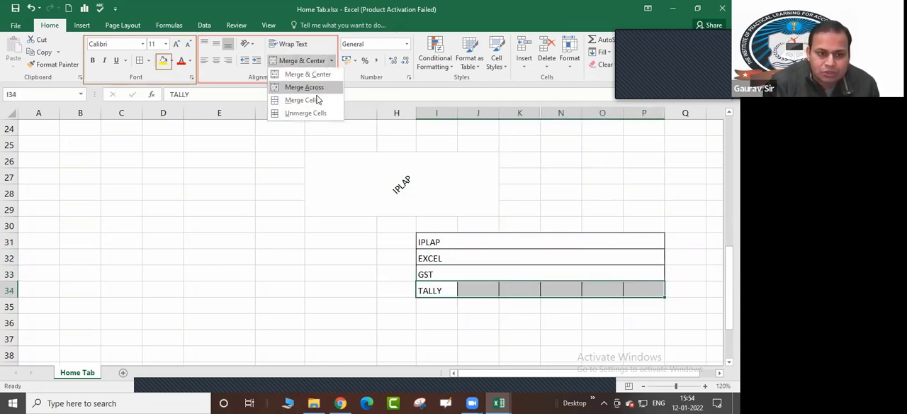
left_click(317, 100)
left_click(520, 322)
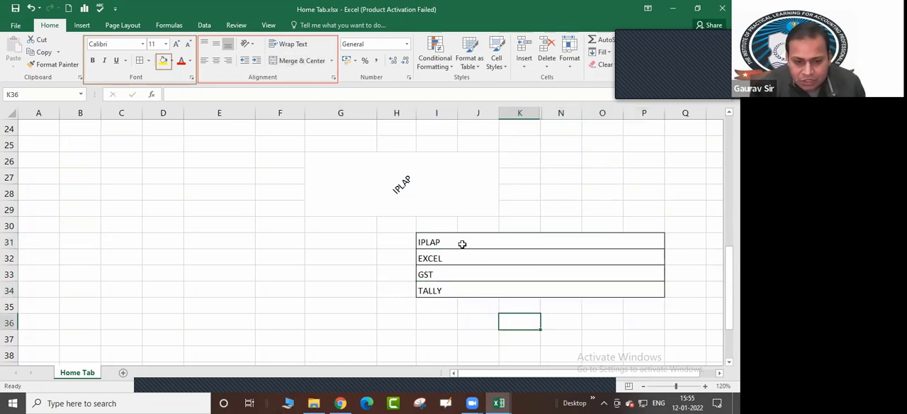
Check the four merged rows from IPLAP to TALLY one by one, and undo their individual merges
left_click(451, 241)
left_click(447, 256)
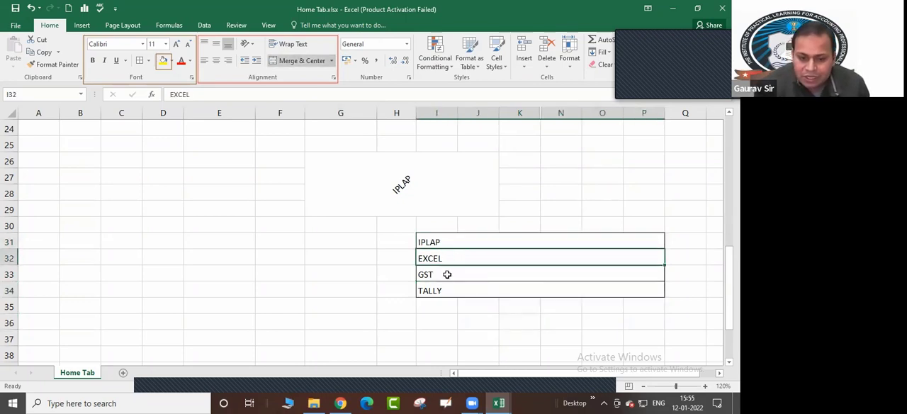
left_click(448, 274)
left_click(446, 290)
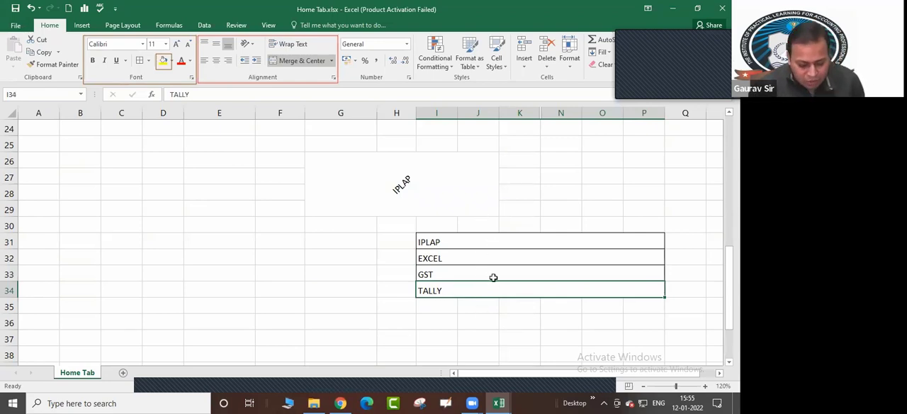
key("ctrl+z")
key("ctrl+z")
key("ctrl+z")
key("ctrl+z")
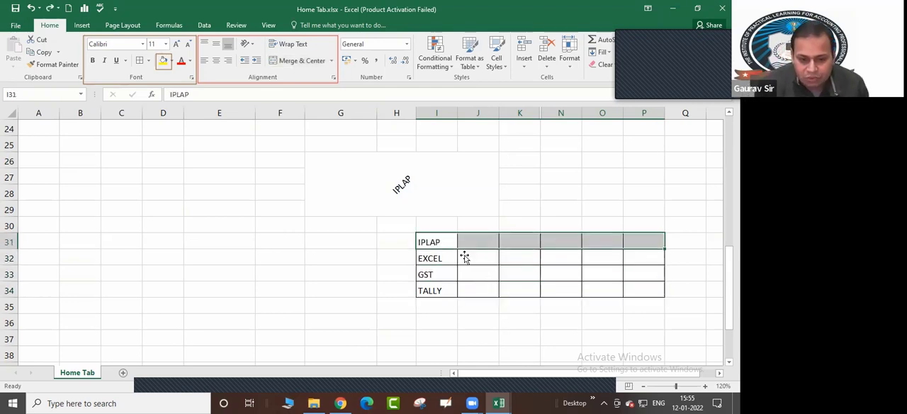
Merge every row of the range I31:P34 separately in one operation with Merge Across
left_click_drag(431, 241, 657, 289)
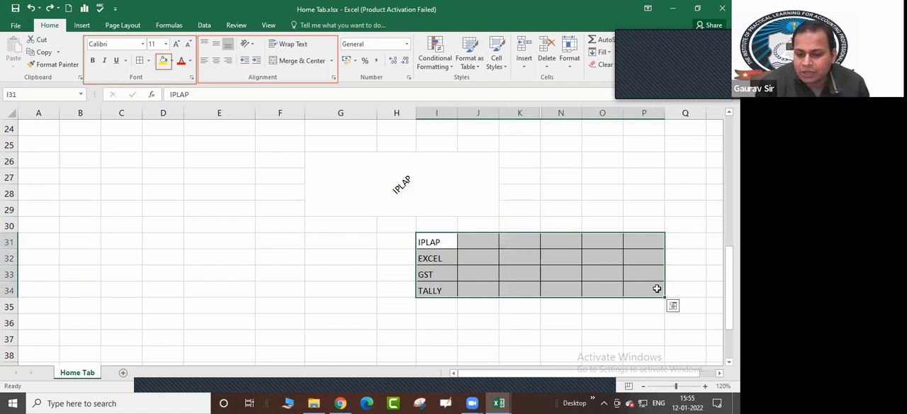
left_click(330, 61)
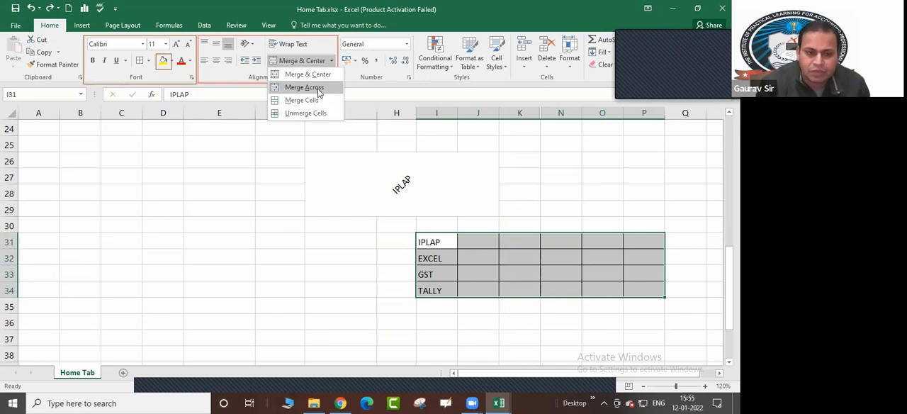
left_click(320, 87)
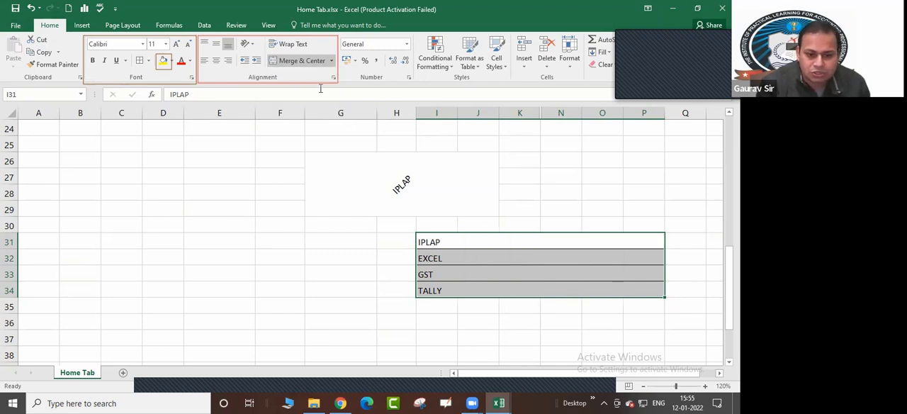
left_click(382, 259)
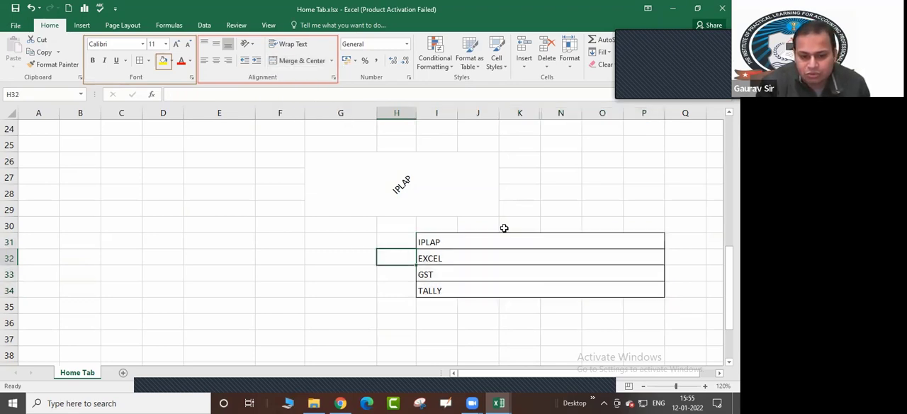
Step through the merged rows from IPLAP down to TALLY to inspect the Merge Across result
left_click(504, 227)
left_click(613, 241)
key("Down")
key("Down")
key("Down")
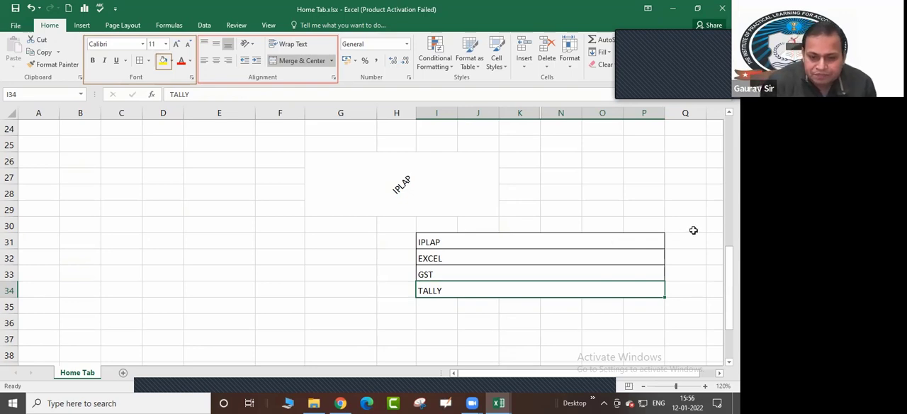
left_click(666, 227)
left_click(453, 228)
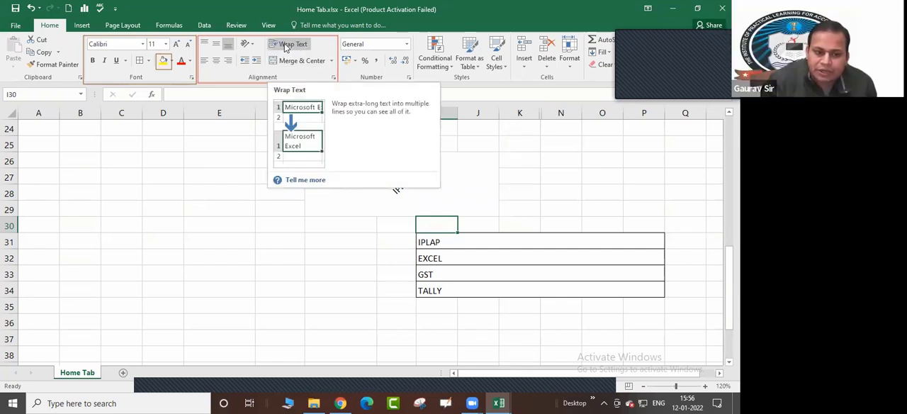
Enter "The Institute of Practical learning for accounting professionals" in cell E35
left_click(260, 303)
left_click(225, 304)
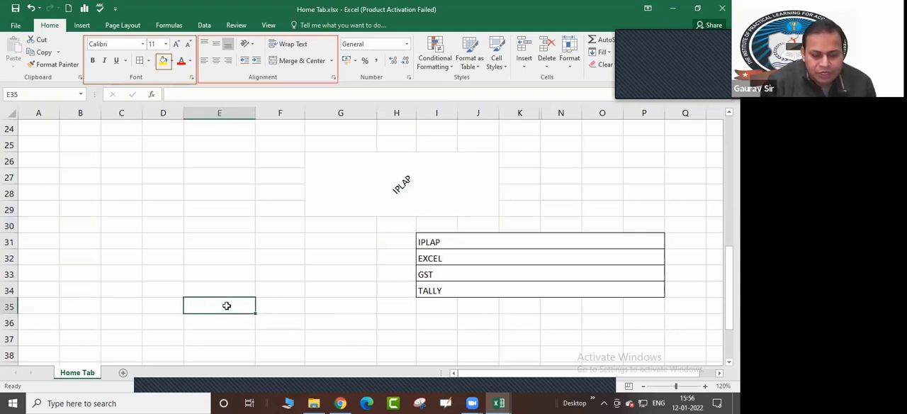
type("tHE")
key("BackSpace")
key("BackSpace")
key("BackSpace")
key("BackSpace")
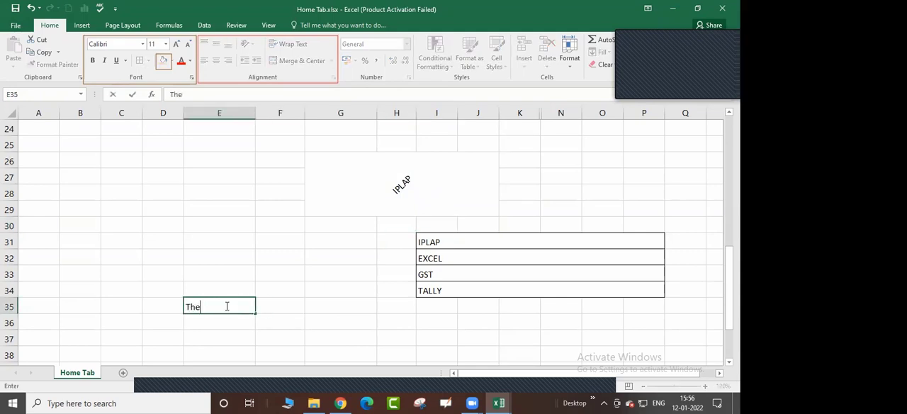
type("The Institute")
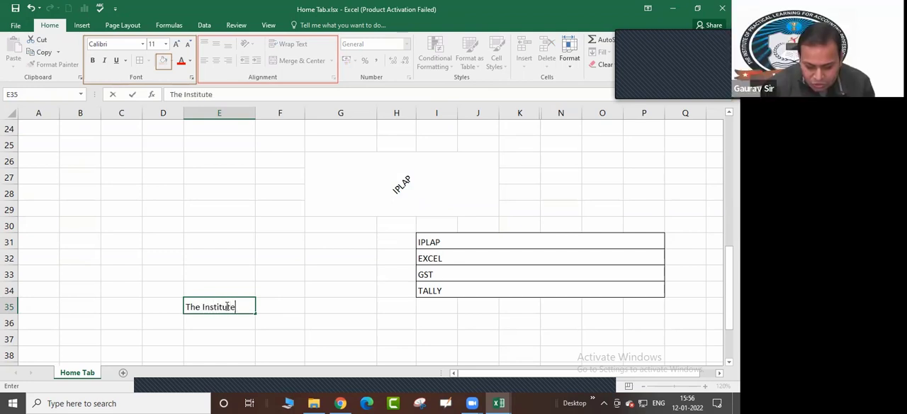
type(" of Pra")
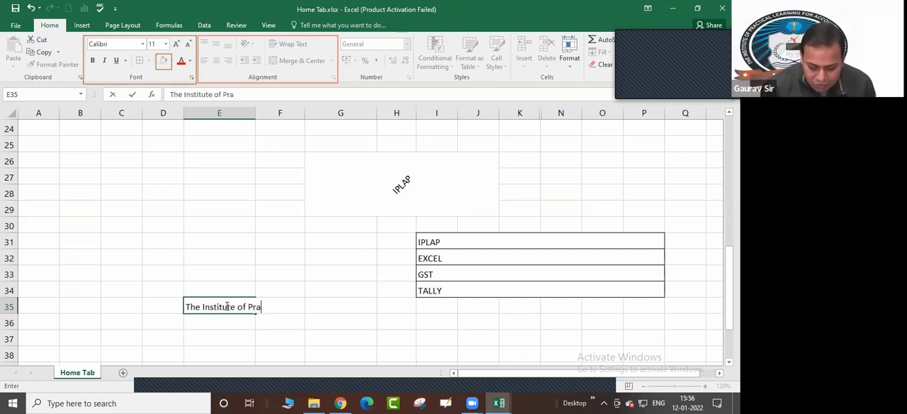
type("ctical lear")
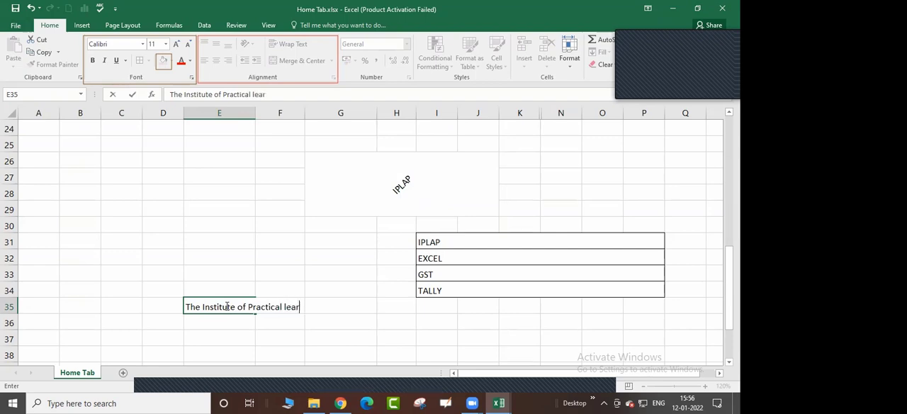
type("ning for a")
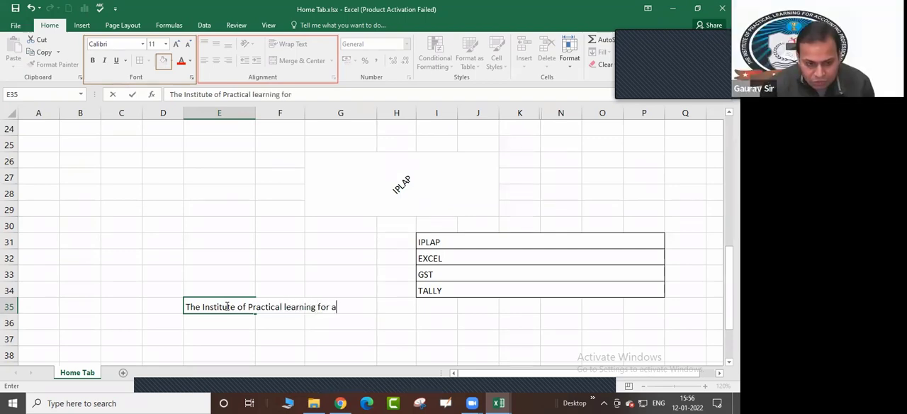
type("ccounting")
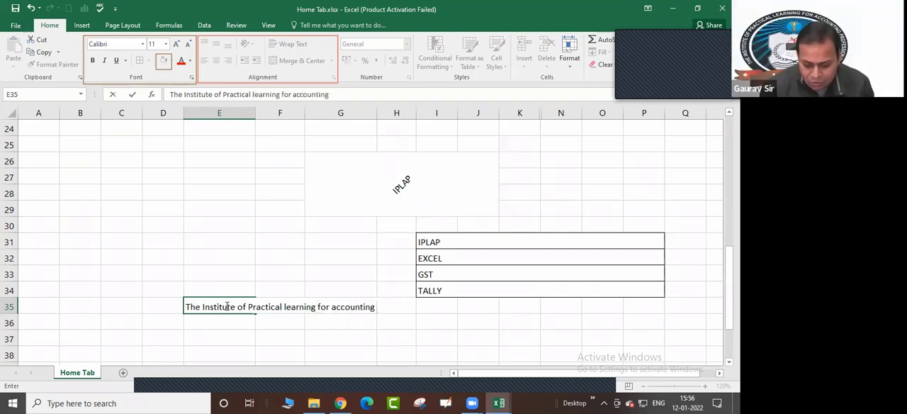
type(" professionals")
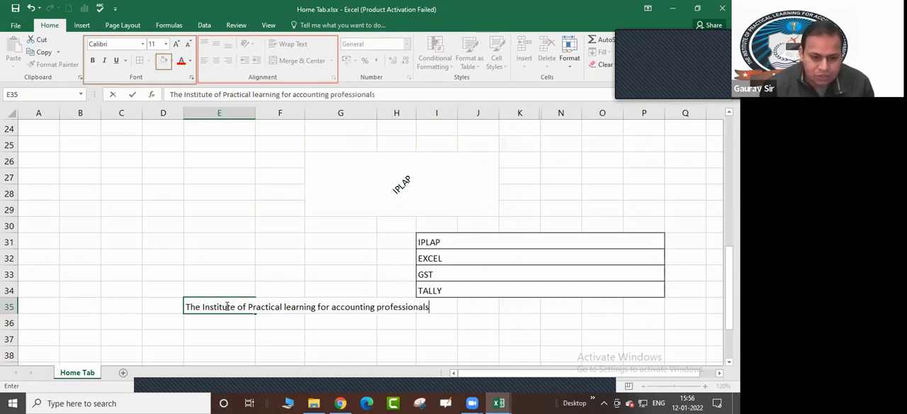
key("Return")
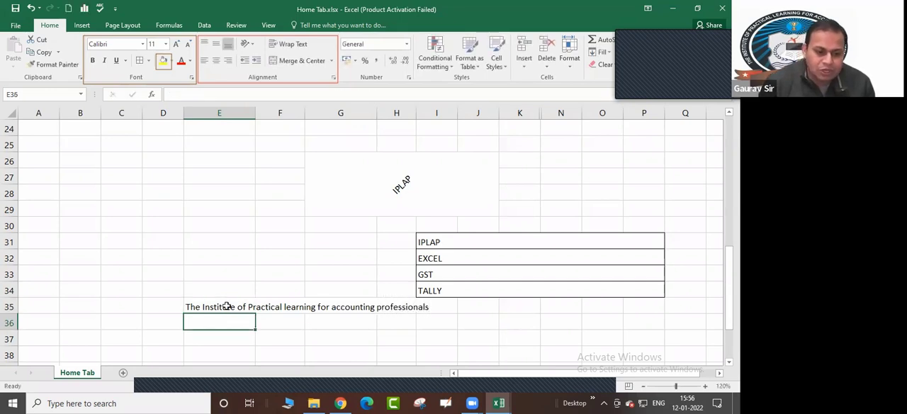
Enter "Excel class" in cell F35, next to the long institute text
left_click(226, 306)
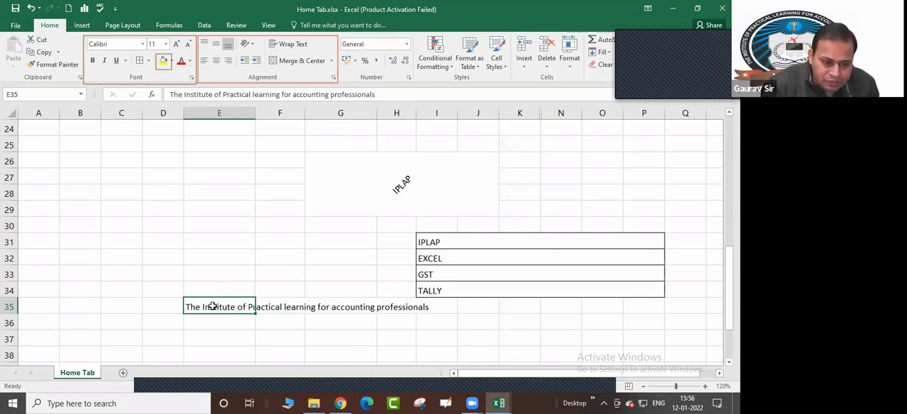
left_click(284, 307)
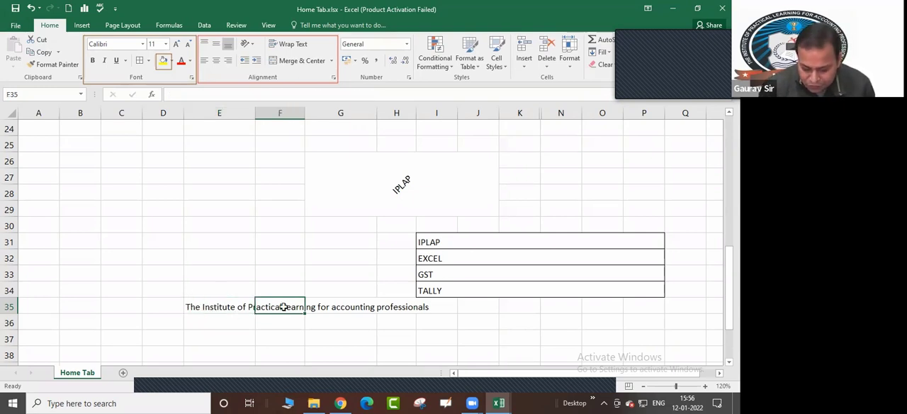
type("Exce")
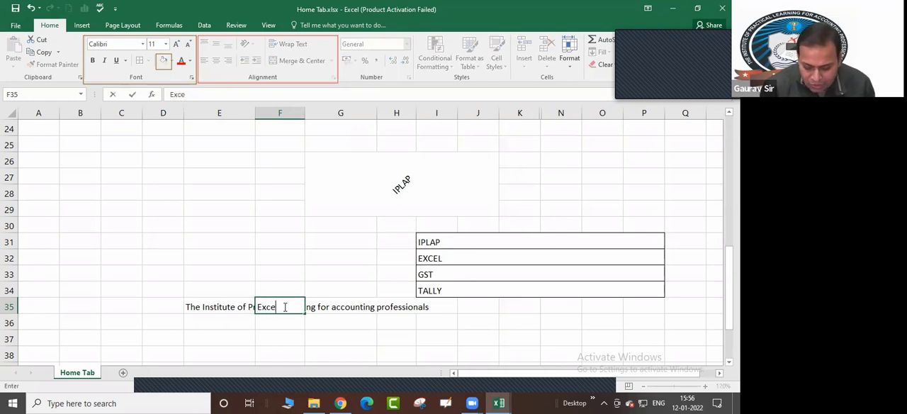
type("l class")
key("Return")
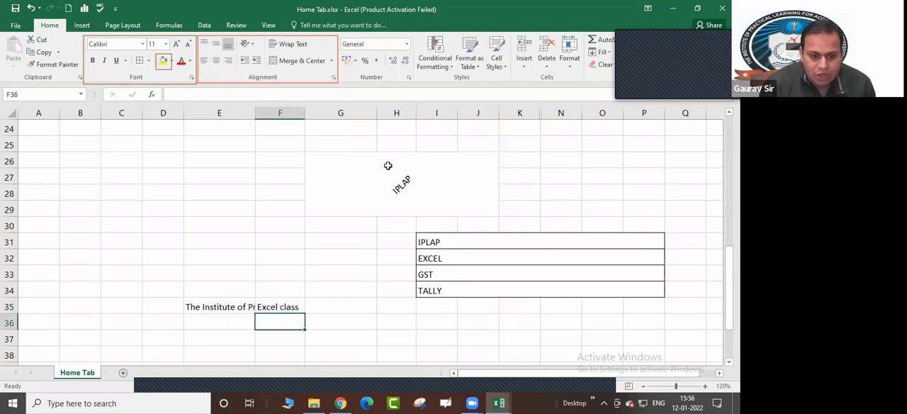
Examine at 140% zoom how the long institute text in E35 is cut off beside the filled cell F35
left_click(216, 307)
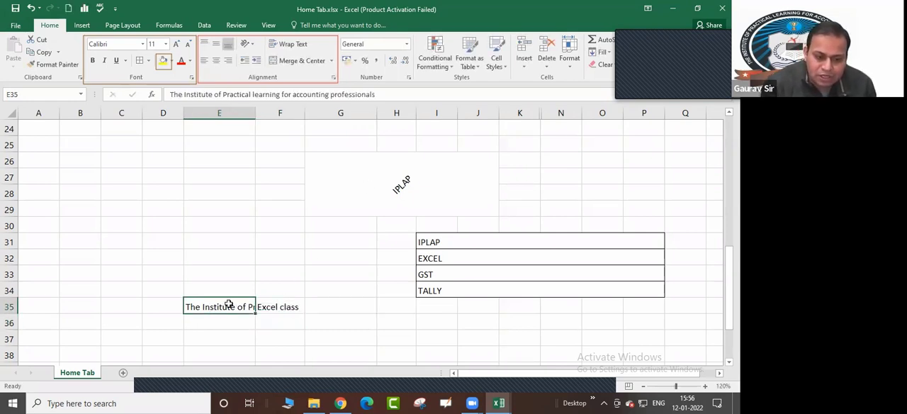
left_click_drag(229, 298, 275, 296)
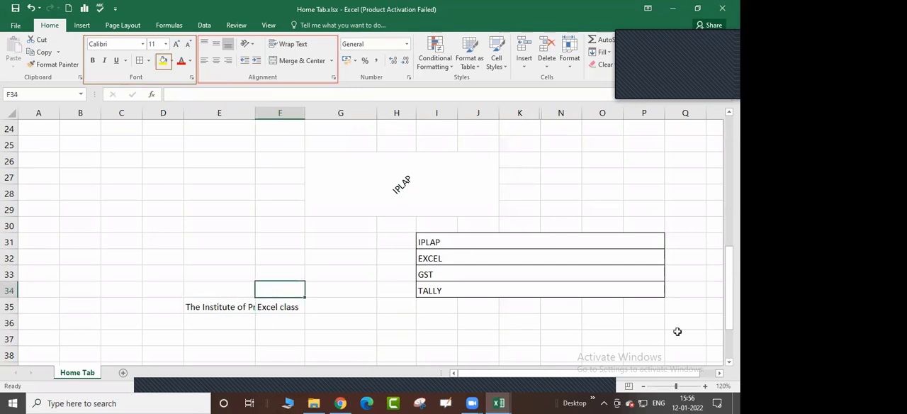
left_click(704, 386)
left_click(704, 386)
scroll(418, 317, "down", 2)
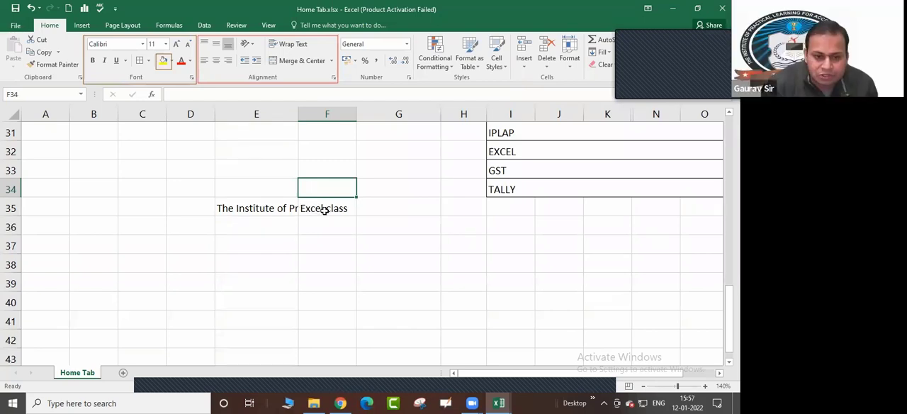
left_click(235, 206)
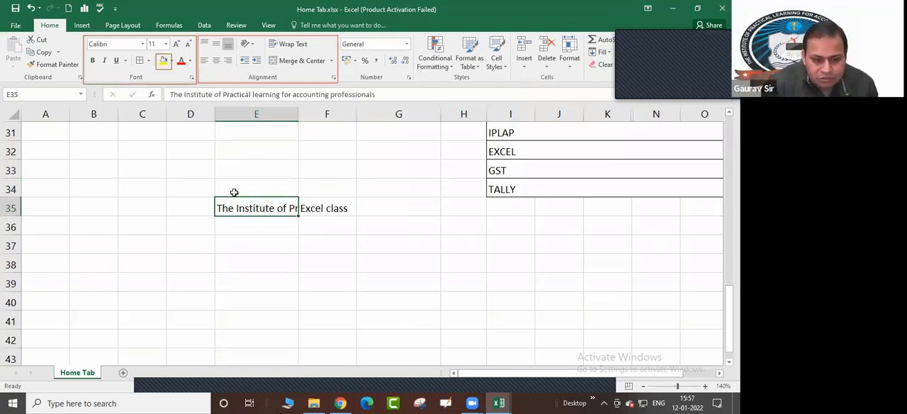
left_click(269, 246)
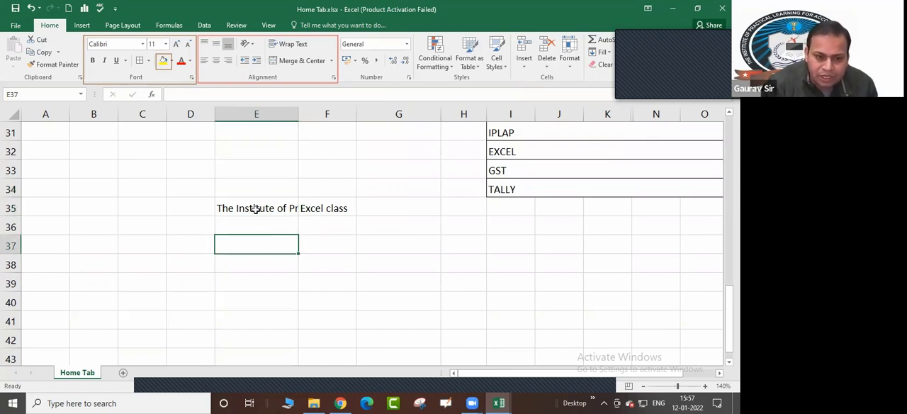
left_click(256, 209)
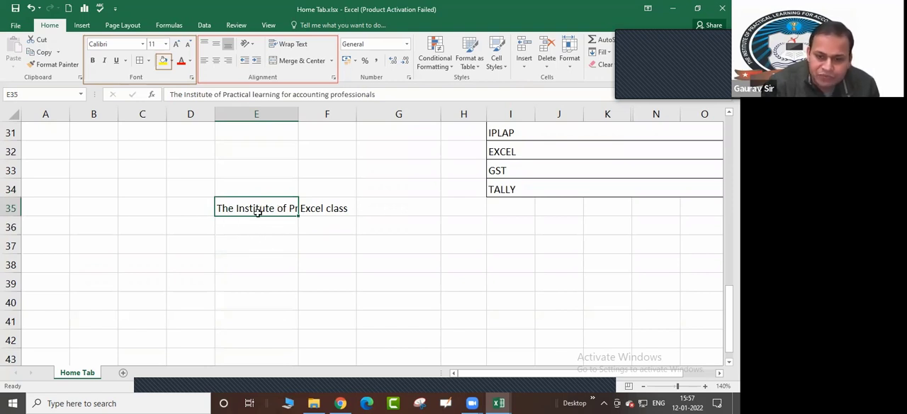
Widen column E until the full institute text fits, and narrow it again until the text is cut off just after "Practical"
left_click_drag(298, 114, 546, 125)
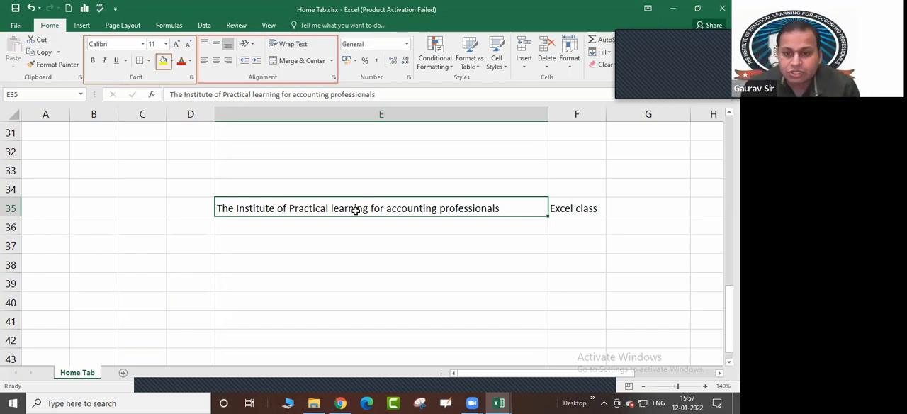
left_click(253, 94)
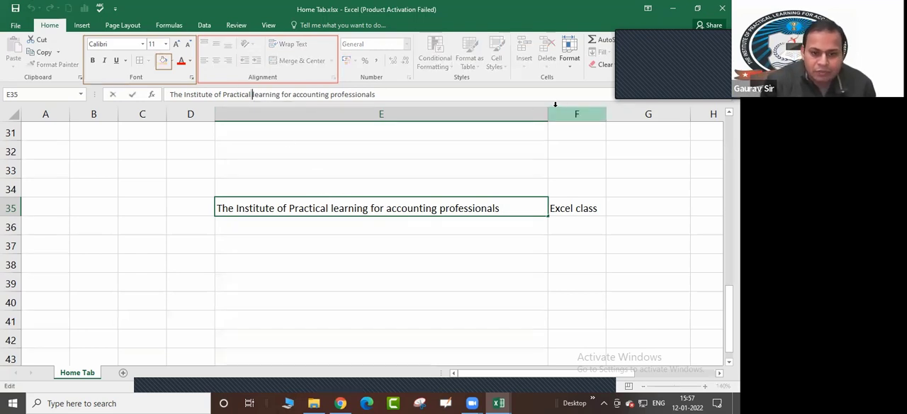
left_click_drag(547, 110, 336, 113)
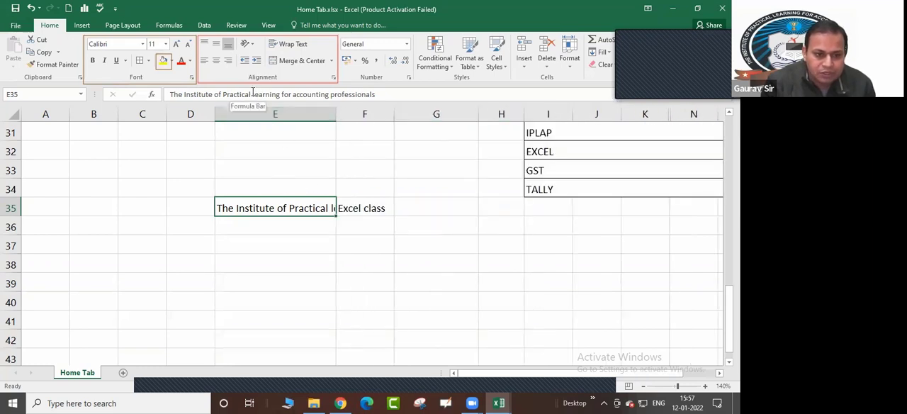
Move "learning for accounting professionals" out of E35 into E36 and widen column E to fit it
left_click_drag(253, 95, 380, 95)
key("ctrl+x")
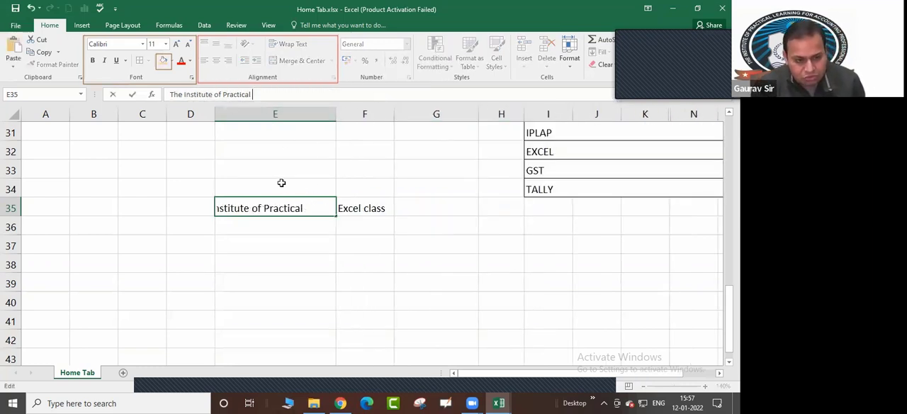
left_click(318, 223)
key("ctrl+v")
left_click(296, 259)
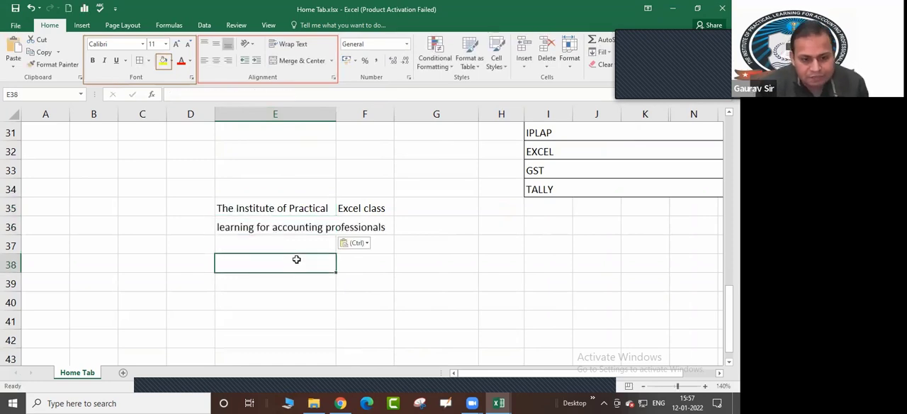
left_click_drag(336, 114, 388, 113)
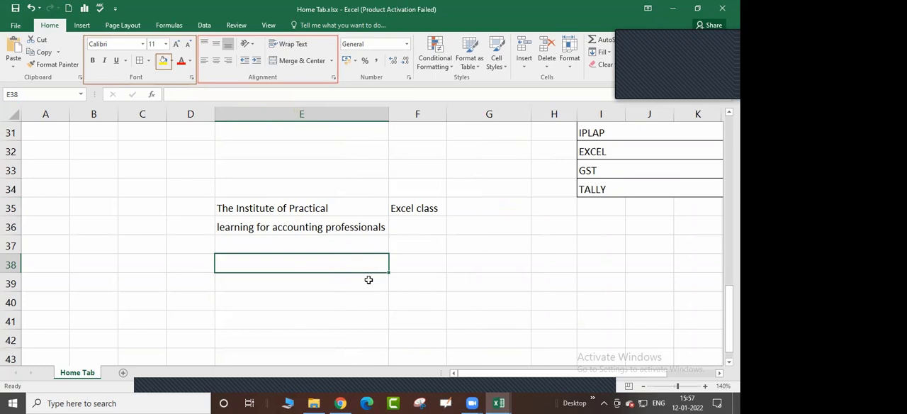
Undo the column E widening and the split across E35 and E36, restoring the full institute text in E35
left_click(276, 227)
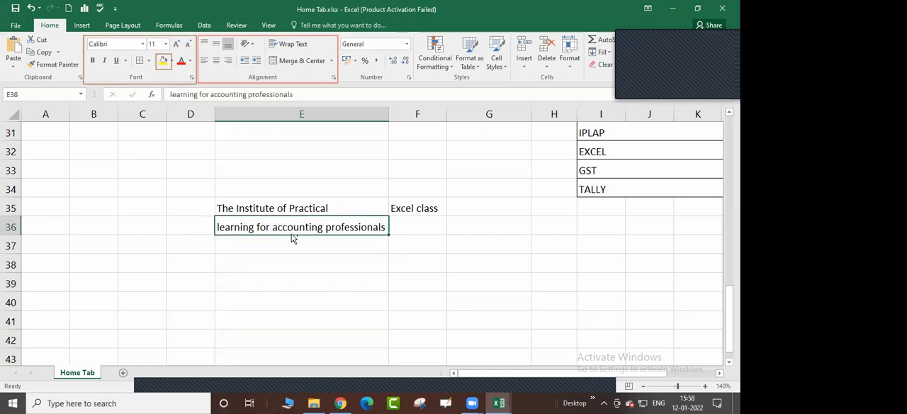
key("ctrl+z")
key("Delete")
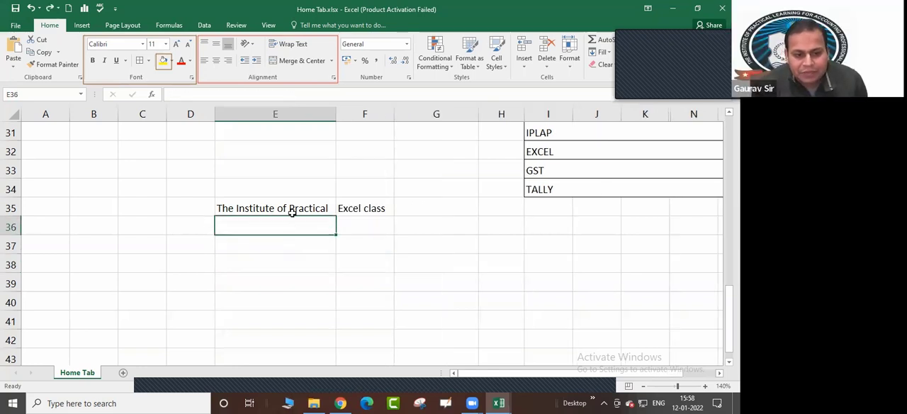
left_click(292, 208)
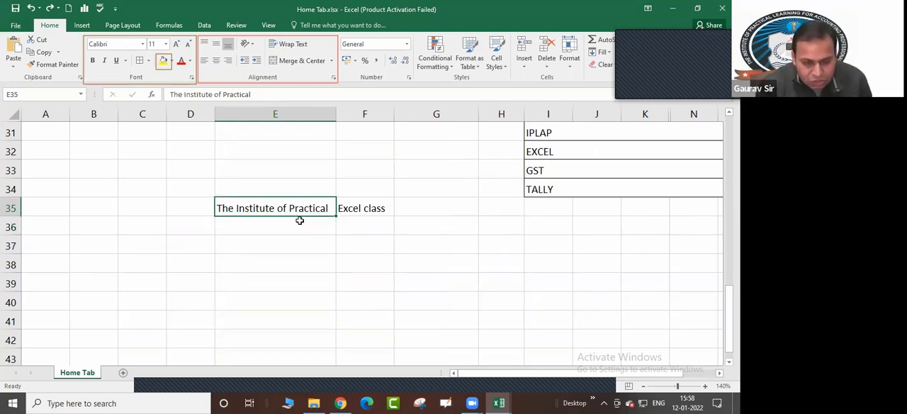
key("ctrl+z")
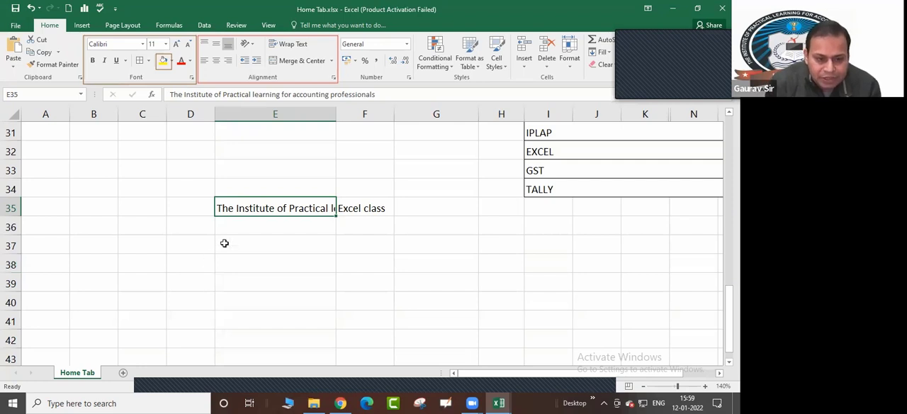
Try Wrap Text on the long institute text in E35, view the cell format options, and undo the wrapping
left_click(292, 44)
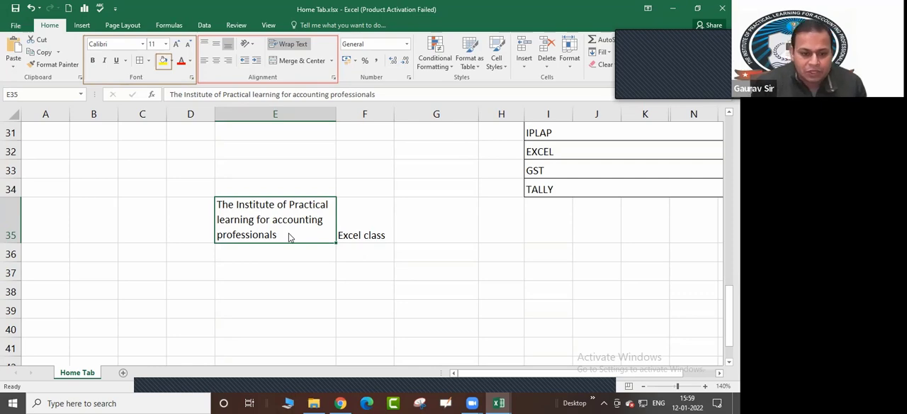
left_click(572, 64)
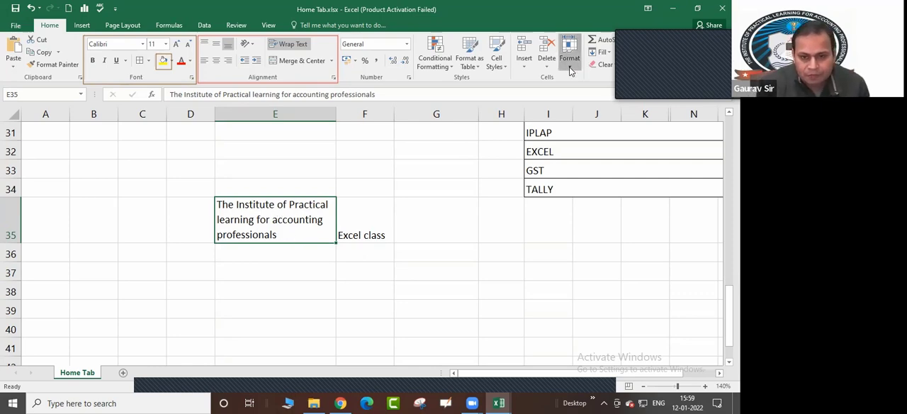
left_click(325, 314)
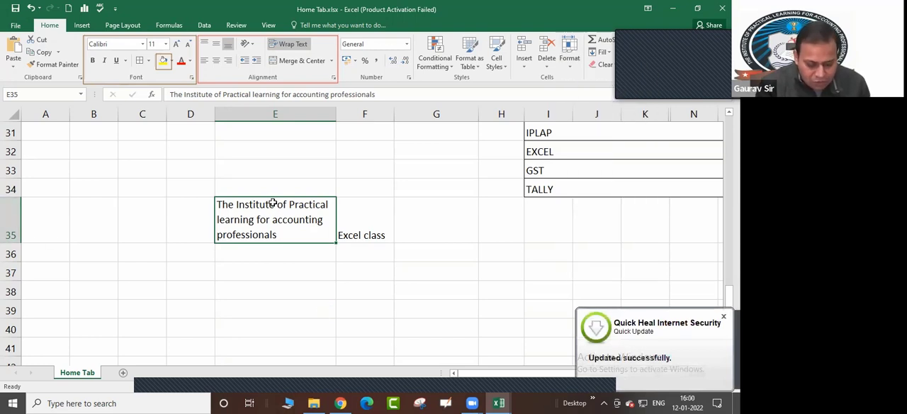
key("ctrl+z")
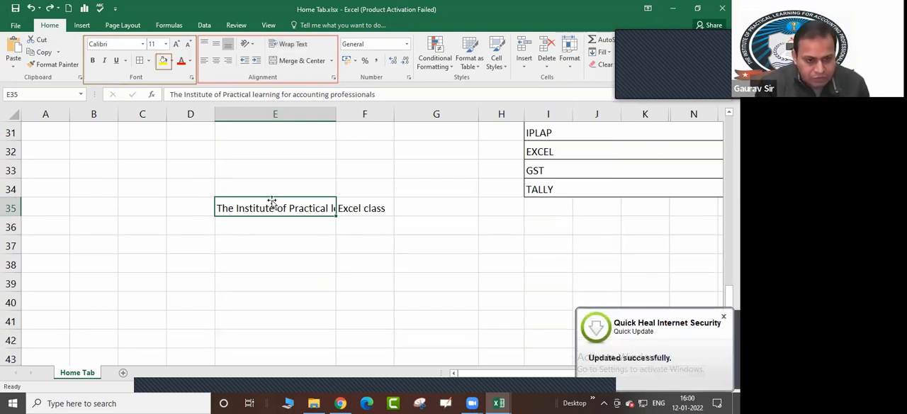
Set the height of row 35 to 20
left_click(11, 207)
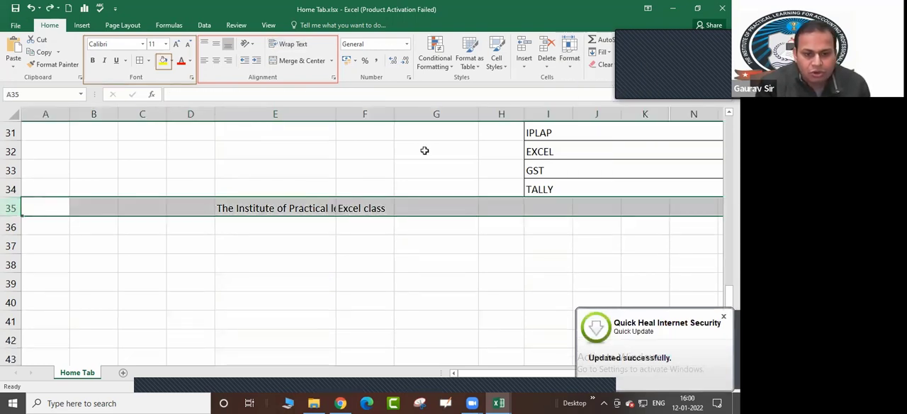
left_click(571, 60)
left_click(593, 90)
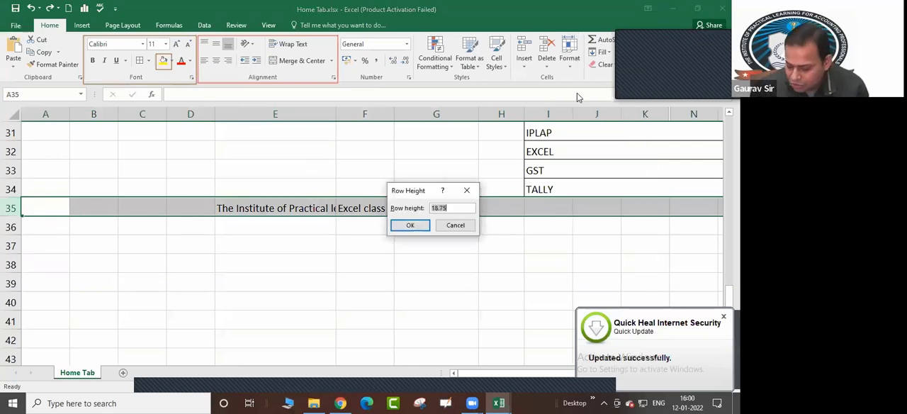
type("20")
key("Return")
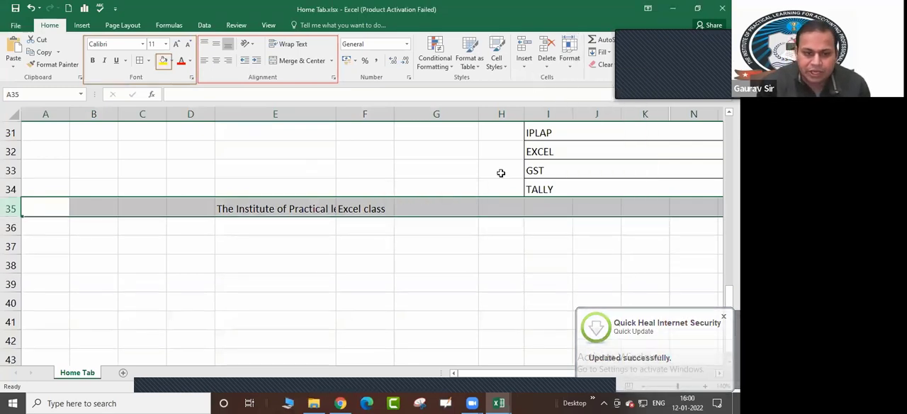
left_click(418, 239)
Apply Wrap Text to E35, switching it off and on again to compare the text display at the fixed row height
left_click(260, 210)
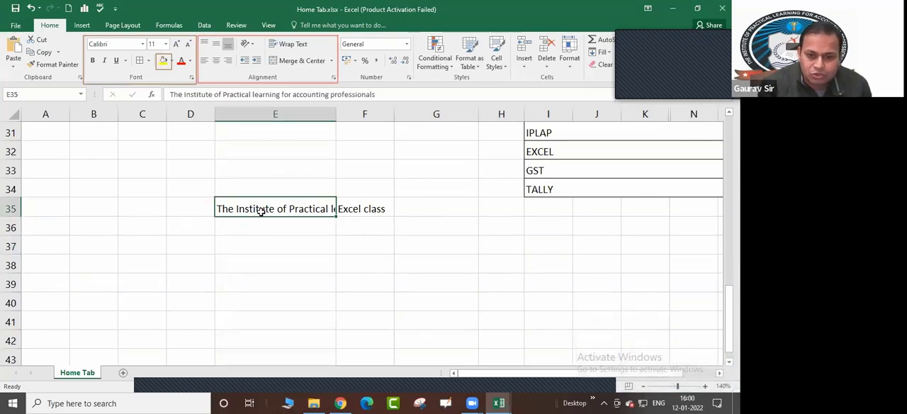
left_click(256, 226)
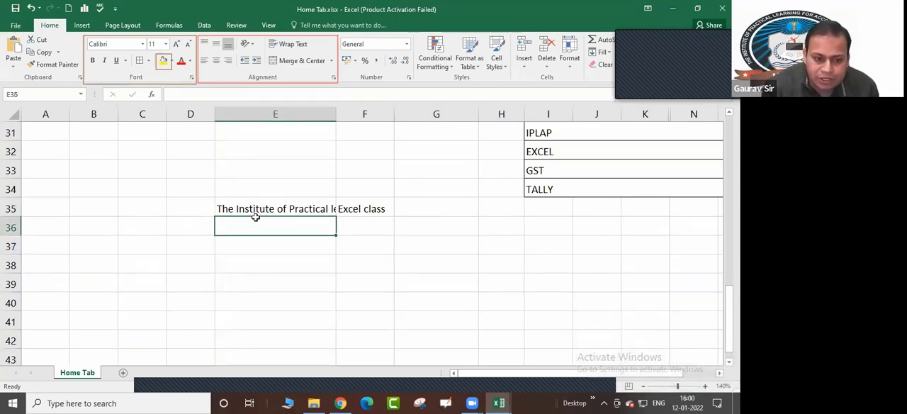
left_click(253, 206)
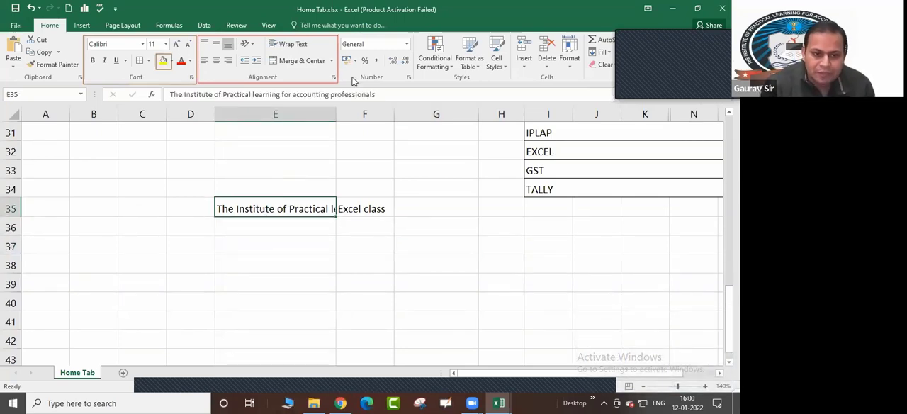
left_click(302, 43)
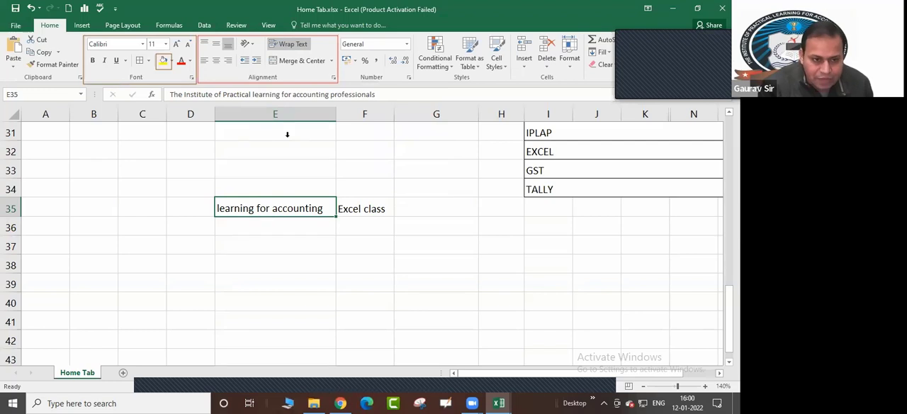
left_click(293, 44)
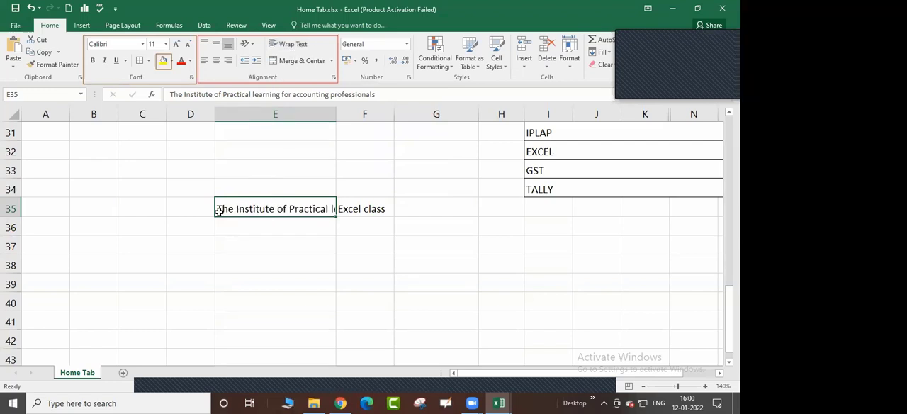
left_click(291, 45)
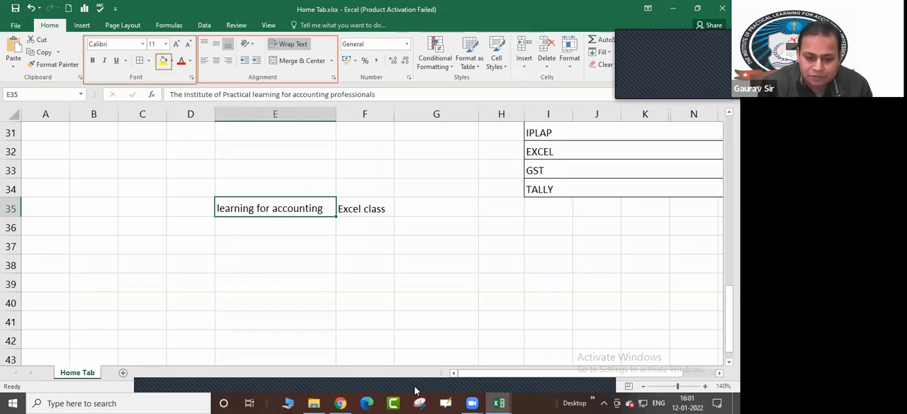
Draw a red annotation rectangle around the Cells group of the ribbon and return to the worksheet
left_click(490, 376)
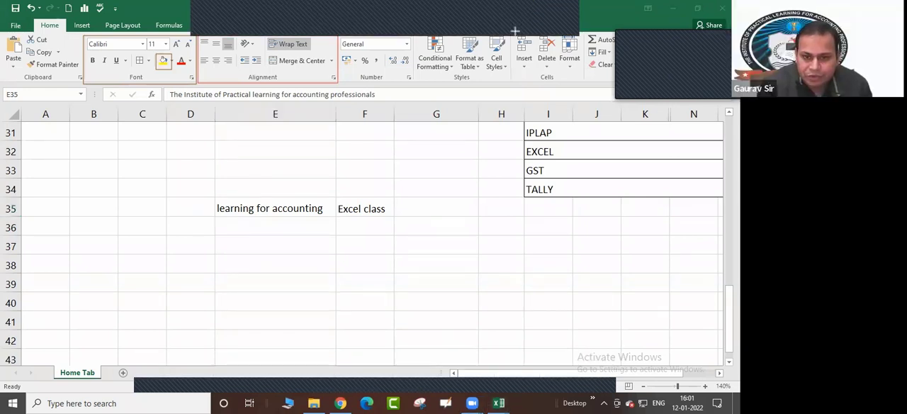
mouse_move(513, 36)
left_mouse_down()
mouse_move(536, 71)
mouse_move(585, 85)
left_mouse_up()
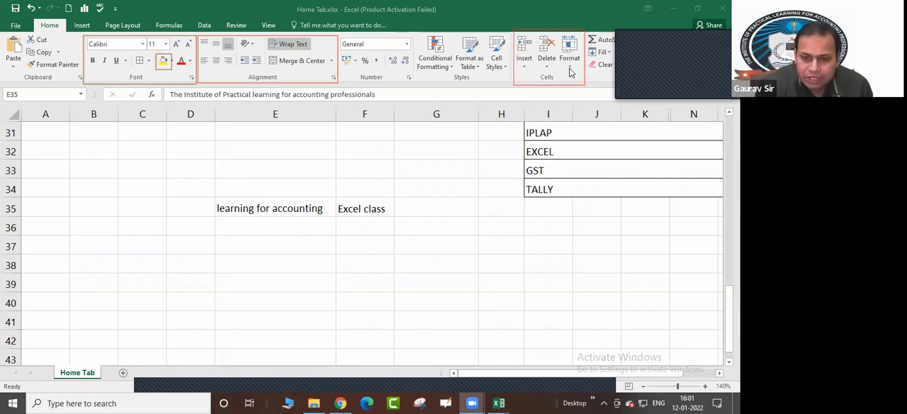
left_click(571, 70)
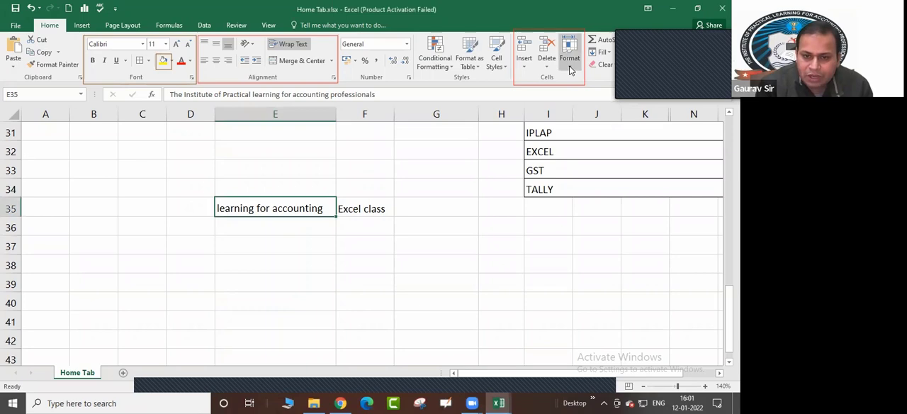
Try AutoFit Row Height on row 35 and undo it
left_click(570, 67)
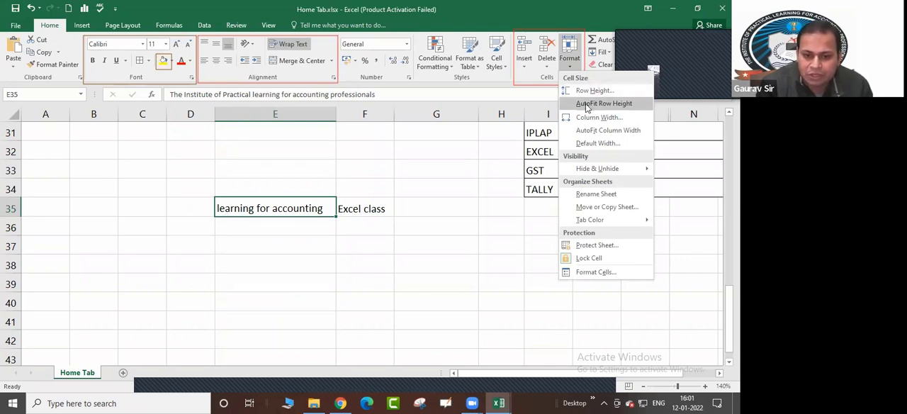
left_click(224, 264)
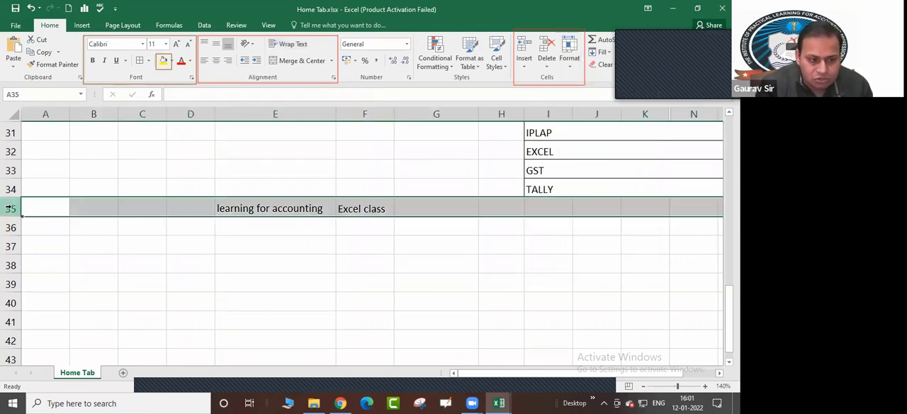
left_click(10, 209)
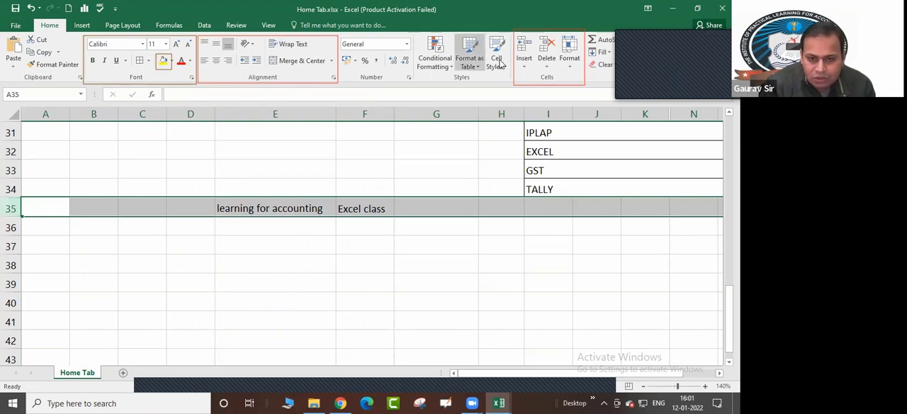
left_click(571, 69)
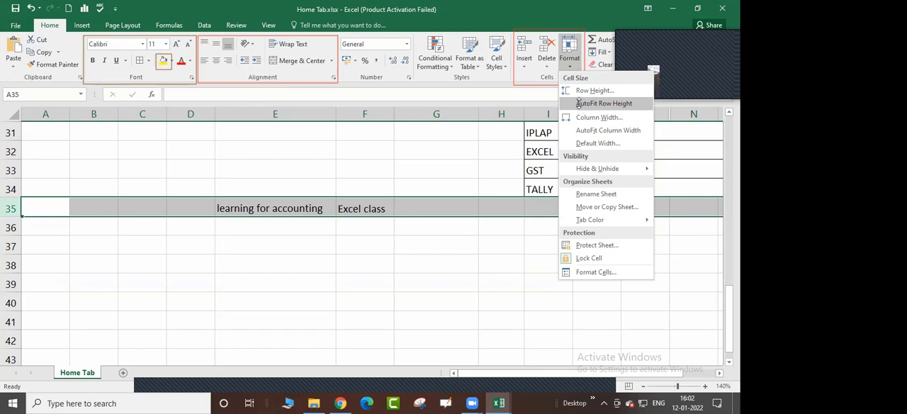
left_click(579, 103)
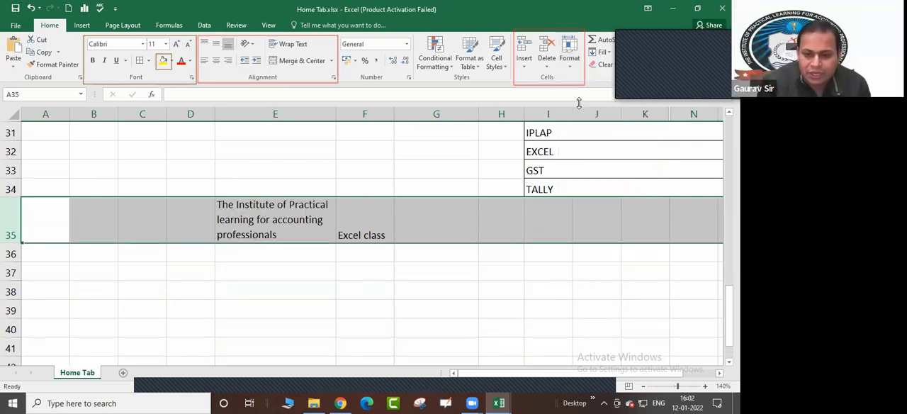
left_click(254, 217)
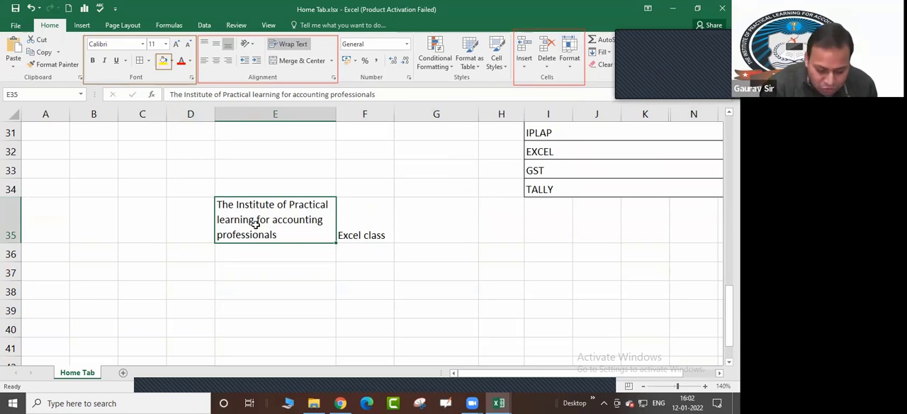
key("ctrl+z")
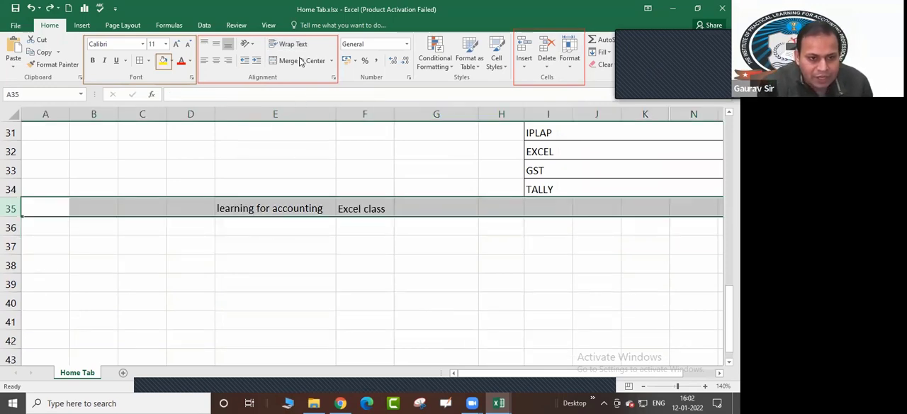
Turn off Wrap Text in E35 and apply AutoFit Row Height to its row
left_click(270, 224)
left_click(277, 208)
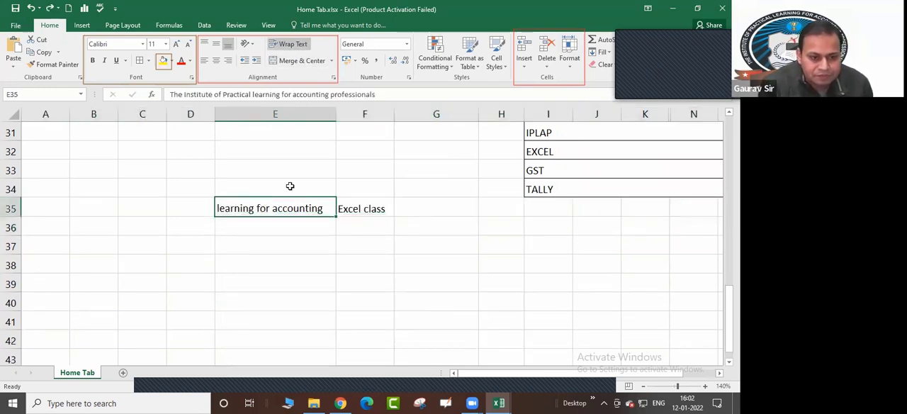
left_click(293, 44)
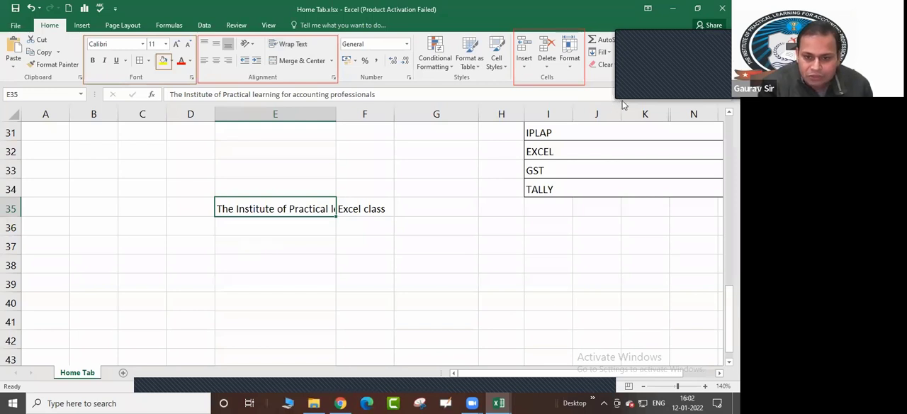
left_click(570, 58)
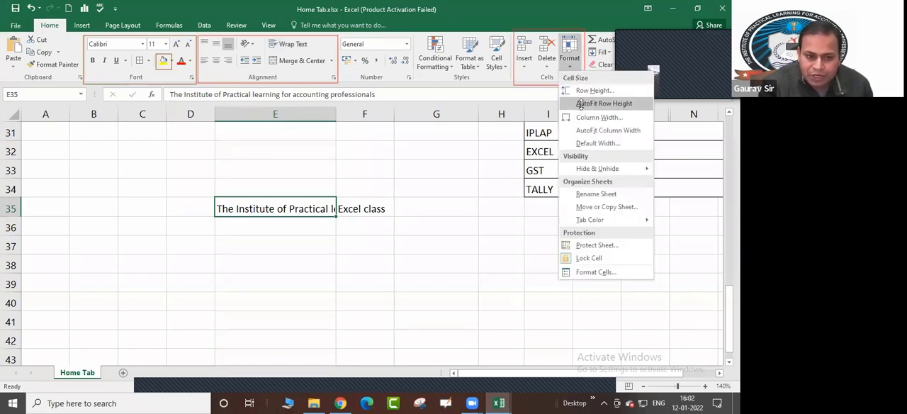
left_click(583, 103)
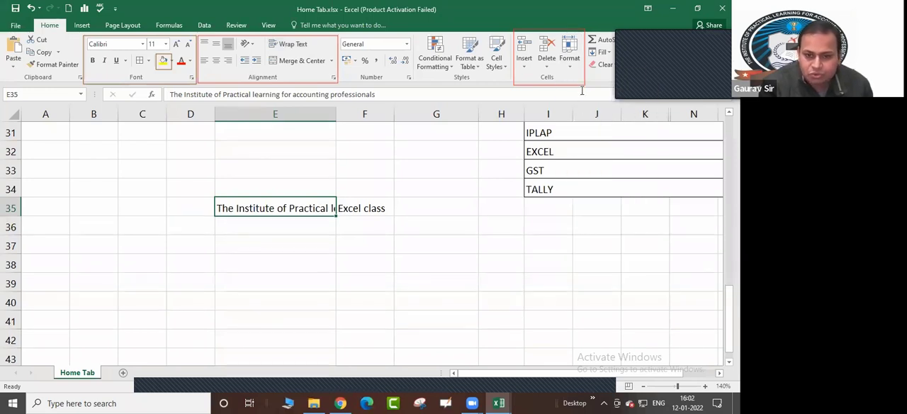
Apply Wrap Text to the long institute text in E35 with the row height on AutoFit
left_click(267, 232)
left_click(269, 208)
left_click(303, 44)
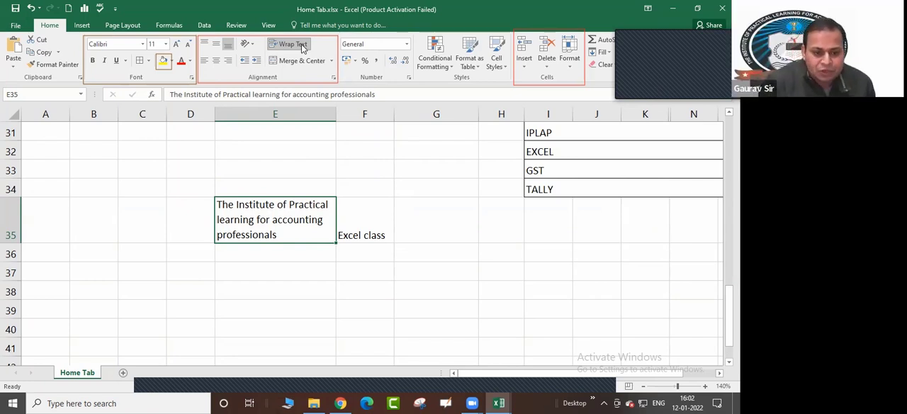
scroll(638, 307, "up", 1)
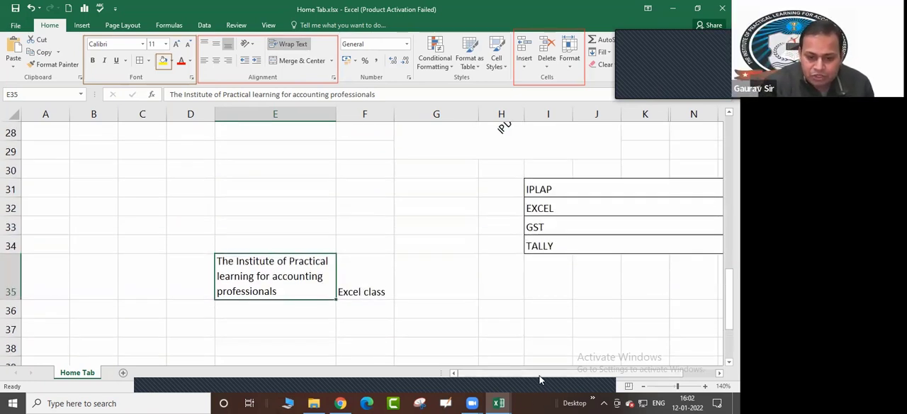
left_click_drag(539, 376, 556, 374)
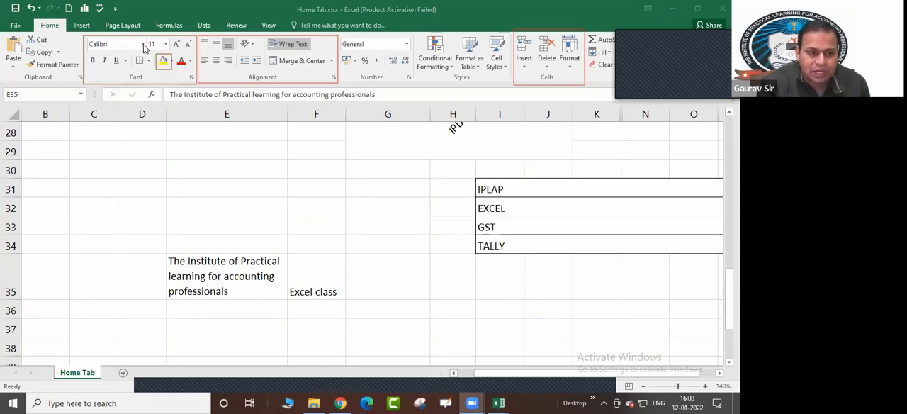
Format the text in E35 with the Arial font, bold, italic and a single underline
left_click(199, 281)
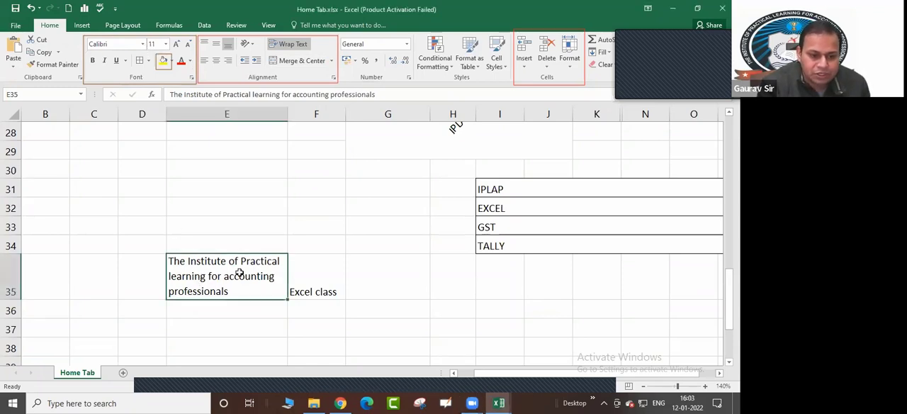
left_click(142, 45)
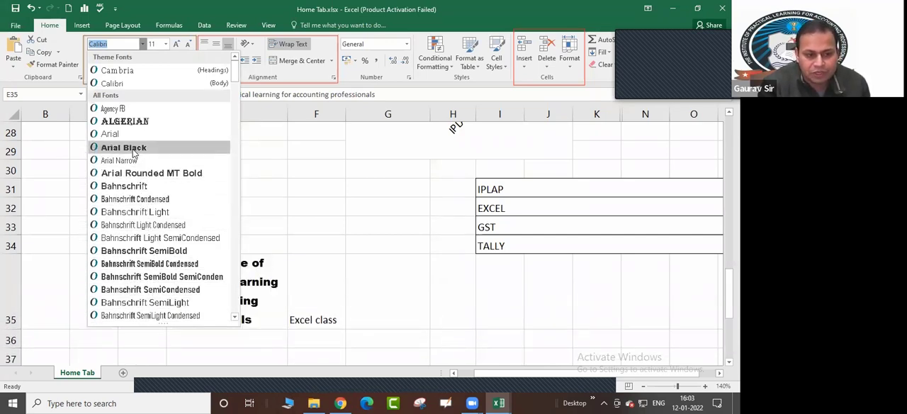
left_click(110, 134)
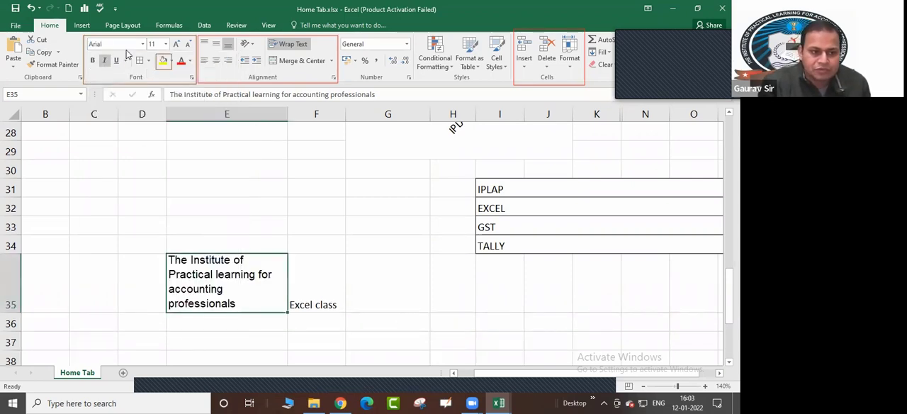
left_click(92, 61)
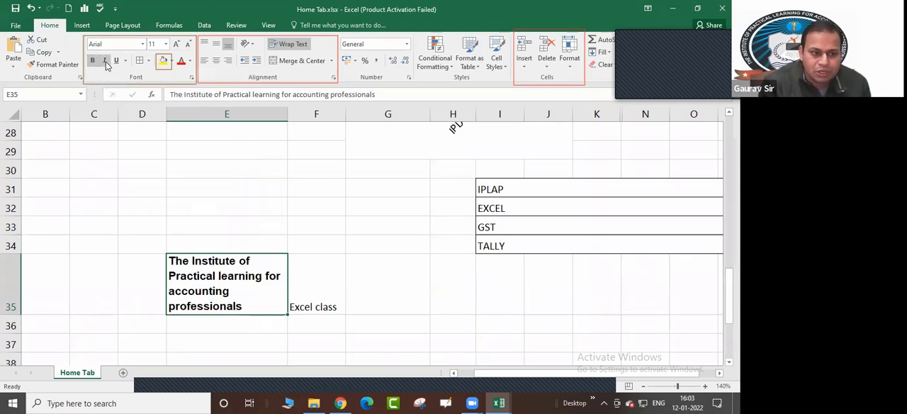
left_click(105, 61)
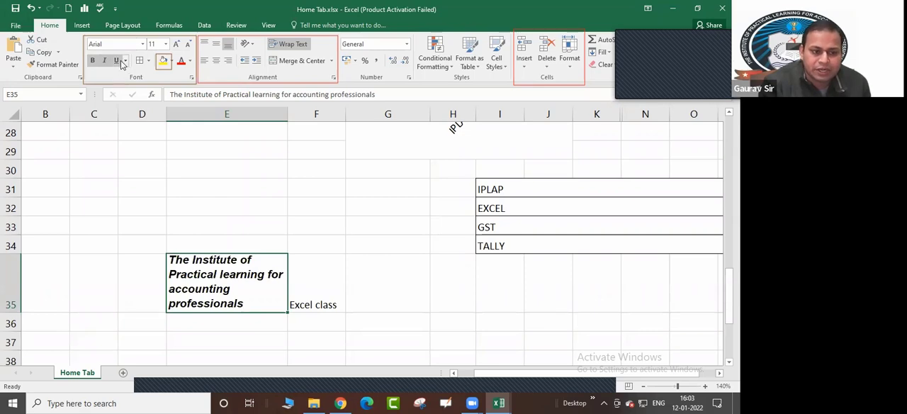
left_click(124, 61)
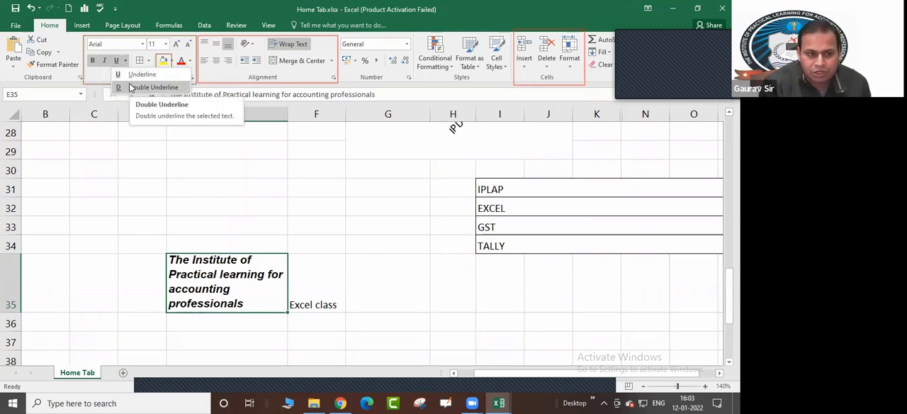
left_click(132, 75)
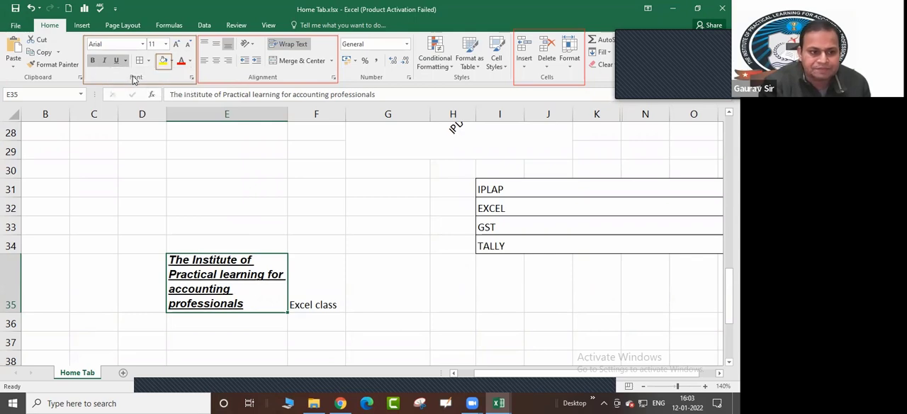
Set the font size of E35 to 14 and change it to 12.5, previewing larger preset sizes without applying one
left_click(165, 44)
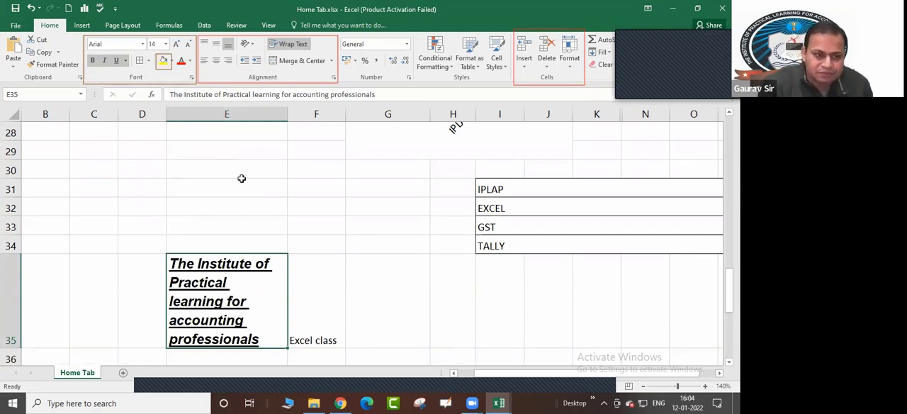
left_click(155, 44)
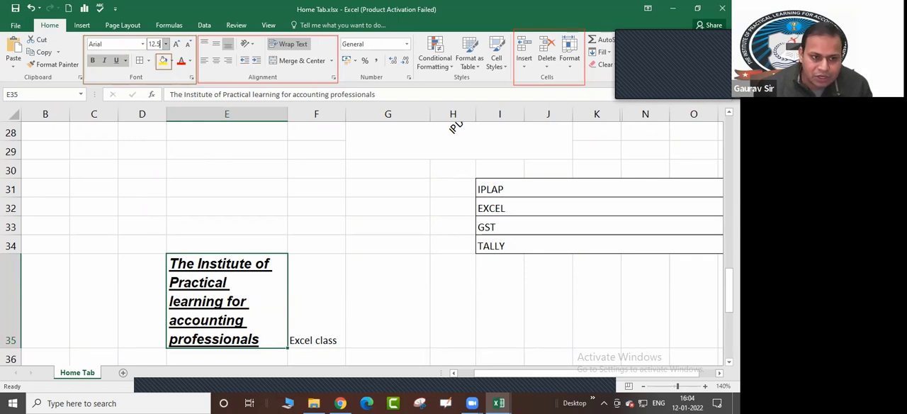
key("Return")
scroll(281, 139, "down", 1)
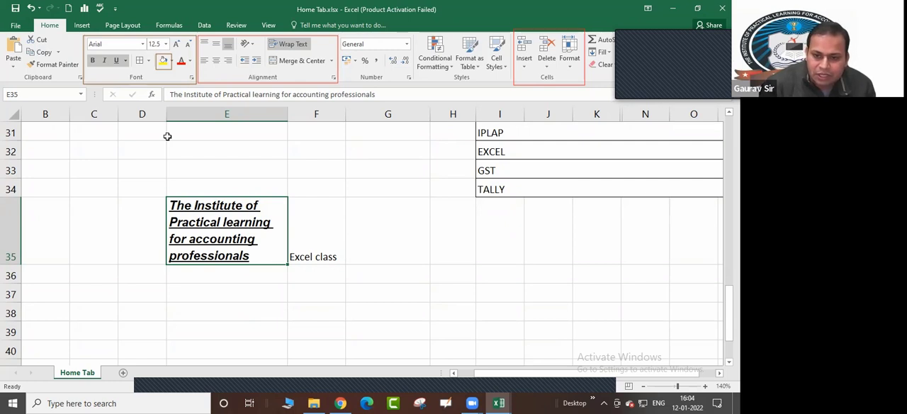
left_click(166, 44)
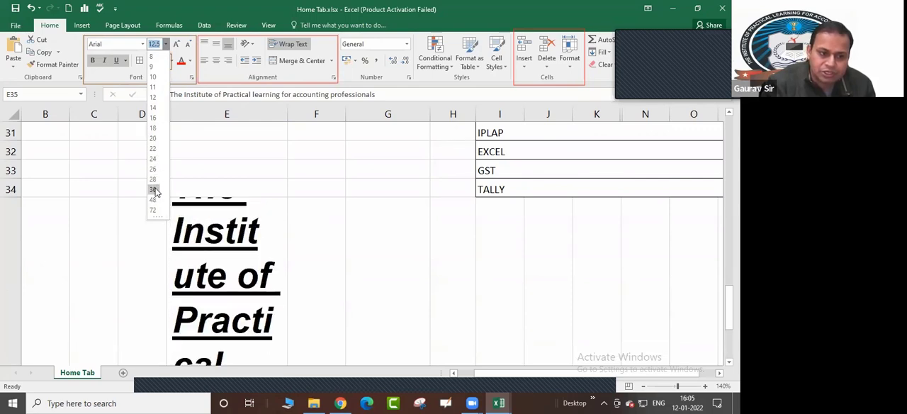
left_click(420, 230)
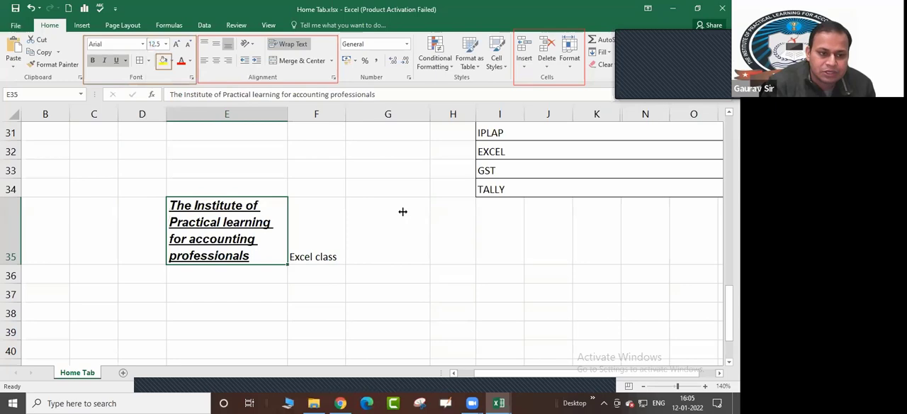
Enlarge the text in E35 step by step with Increase Font Size, through 14 and 16 to 18
left_click(177, 45)
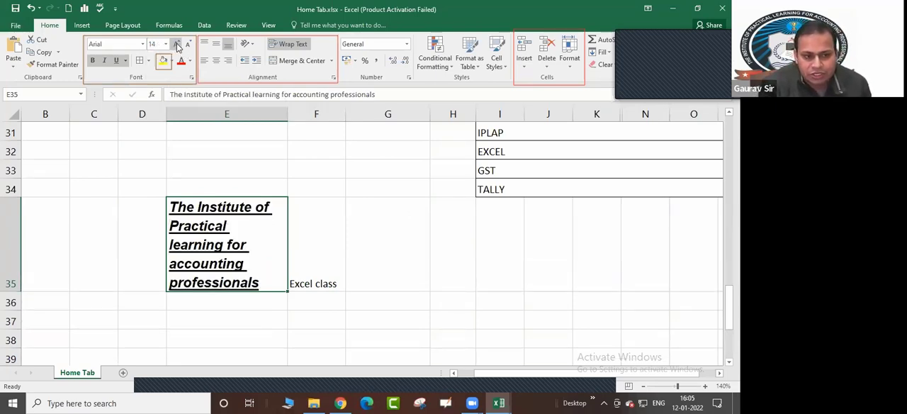
left_click(177, 45)
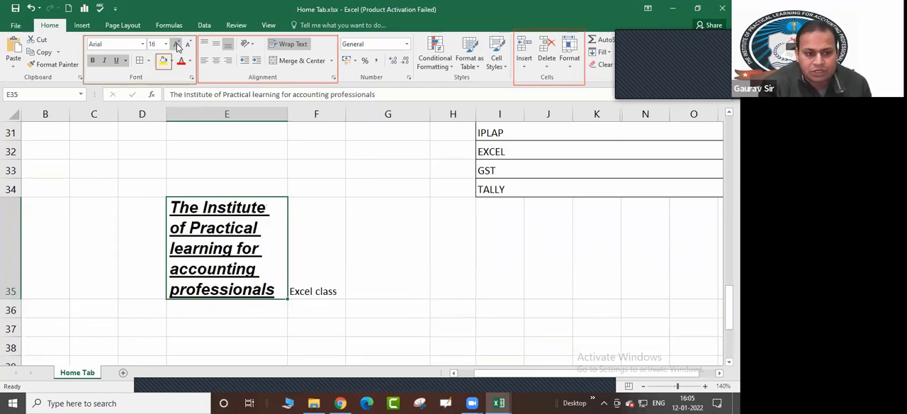
left_click(177, 45)
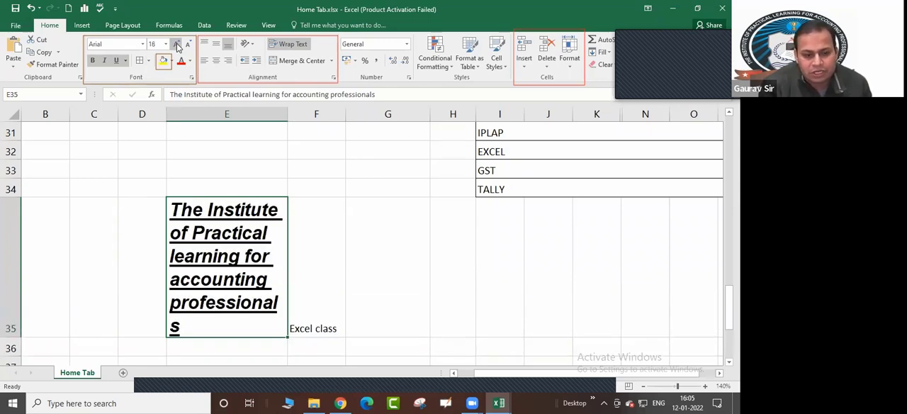
left_click(178, 44)
Bring the font size of E35 to 9 with Decrease Font Size and Increase Font Size, leaving E35 selected
left_click(188, 45)
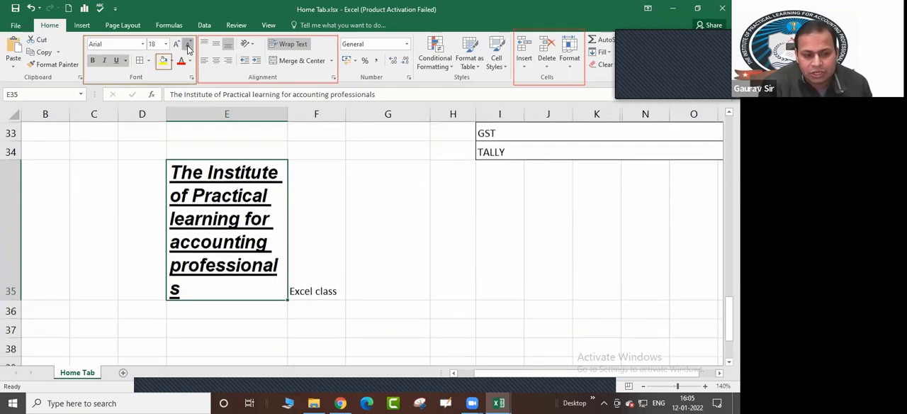
left_click(188, 45)
left_click(188, 44)
left_click(188, 45)
left_click(188, 45)
left_click(188, 45)
left_click(188, 45)
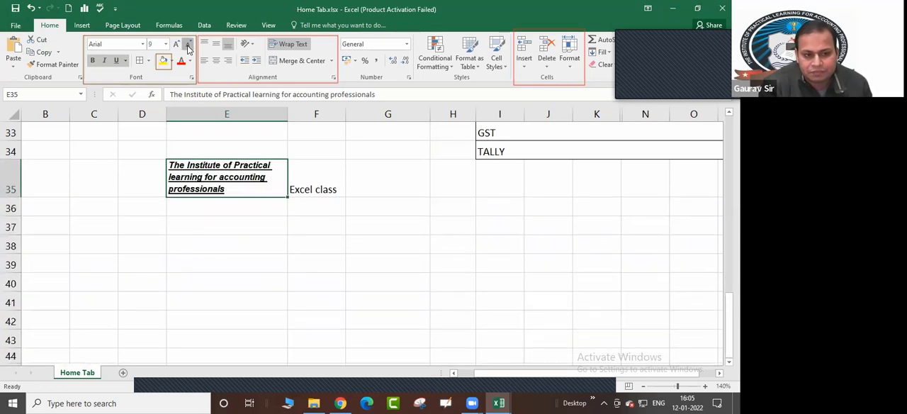
left_click(187, 44)
left_click(177, 45)
left_click(178, 44)
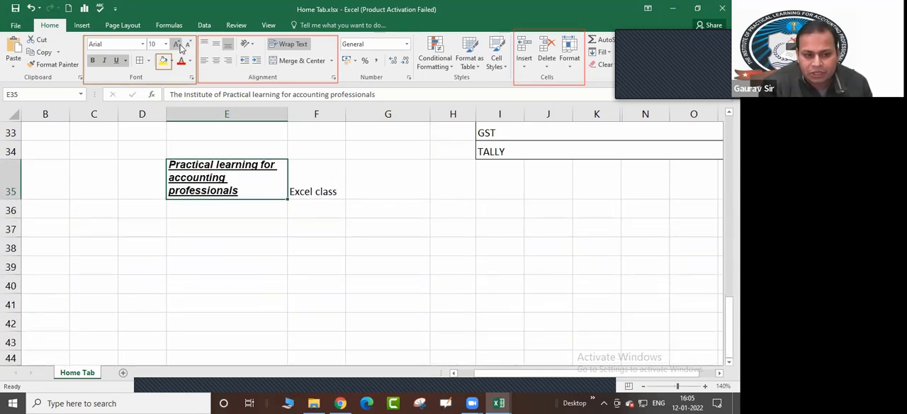
left_click(188, 45)
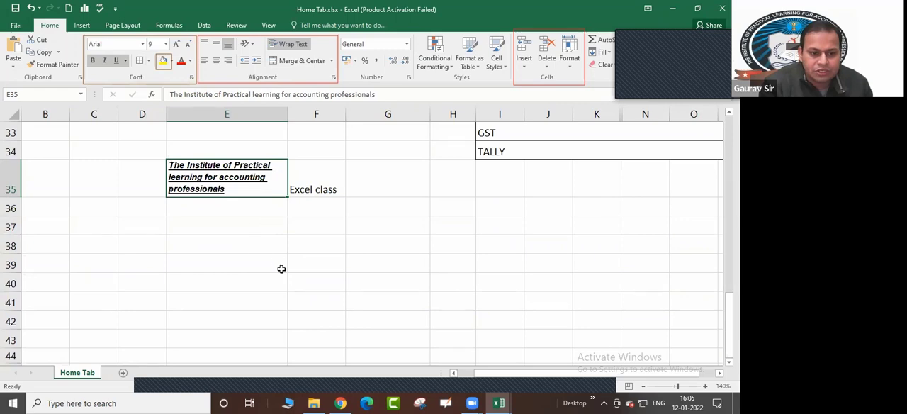
scroll(281, 268, "up", 1)
left_click(255, 285)
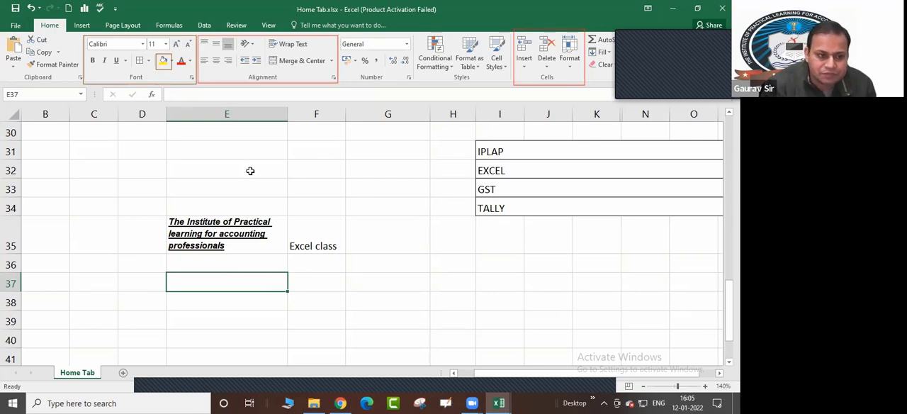
left_click(282, 229)
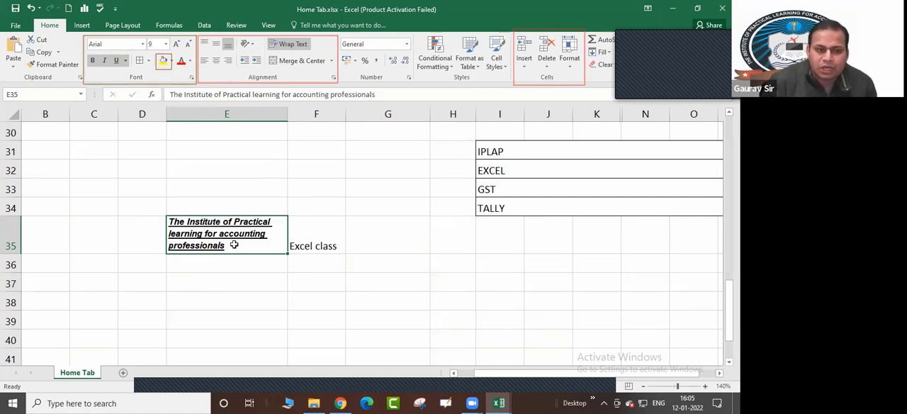
Open the custom font colours for E35 and try several blue and purple shades with adjusted brightness, ending on RGB 45, 26, 100
left_click(190, 62)
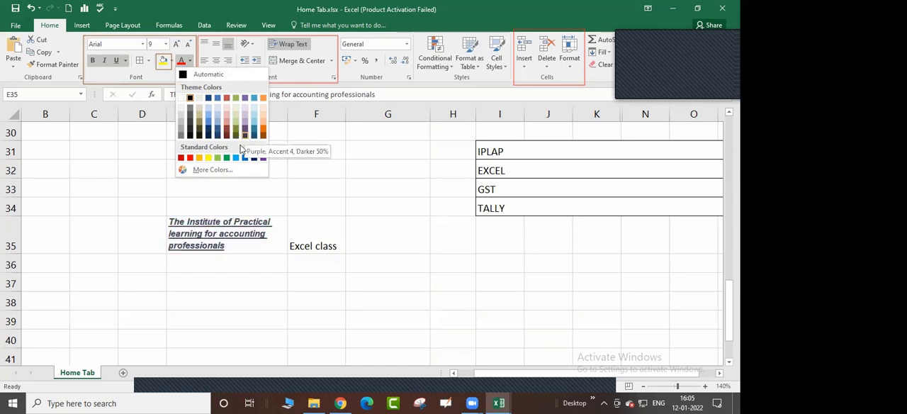
left_click(211, 174)
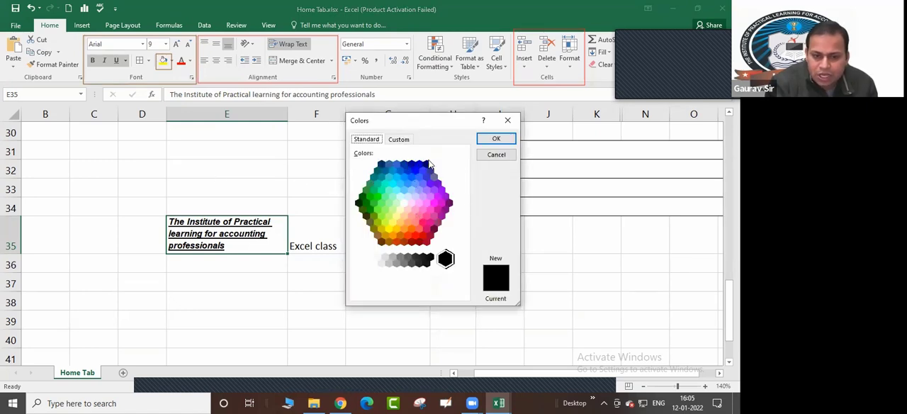
left_click(399, 139)
left_click_drag(462, 232, 462, 212)
left_click(424, 188)
left_click(417, 172)
left_click(417, 192)
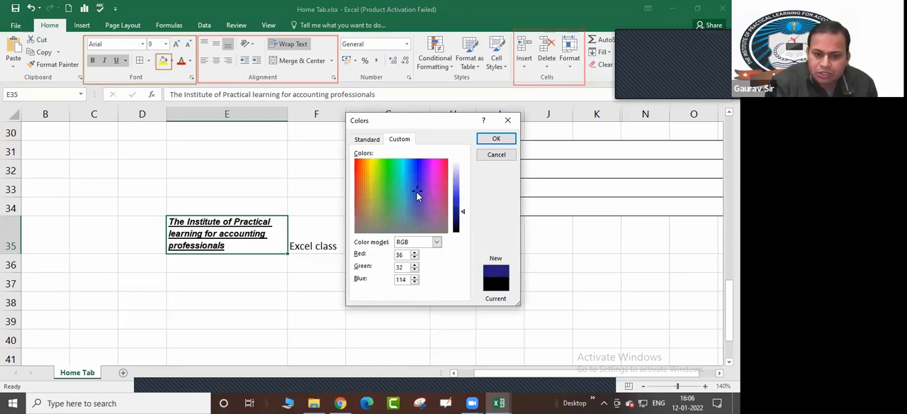
left_click(417, 199)
left_click(417, 172)
left_click(427, 185)
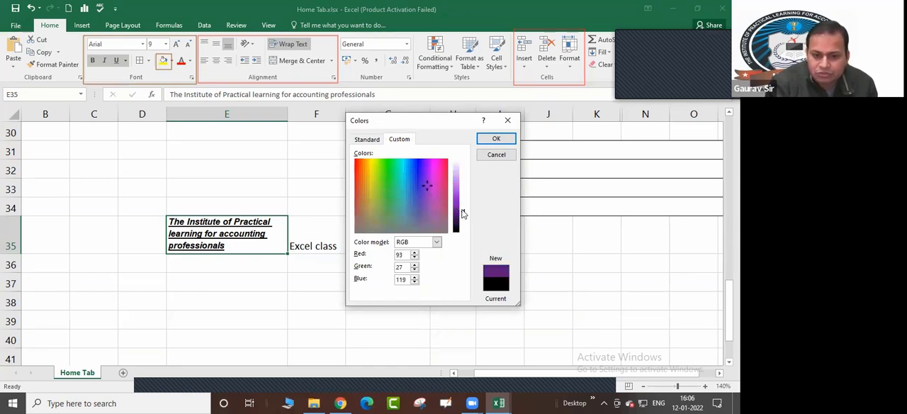
mouse_move(459, 210)
left_mouse_down()
mouse_move(465, 195)
mouse_move(467, 214)
left_mouse_up()
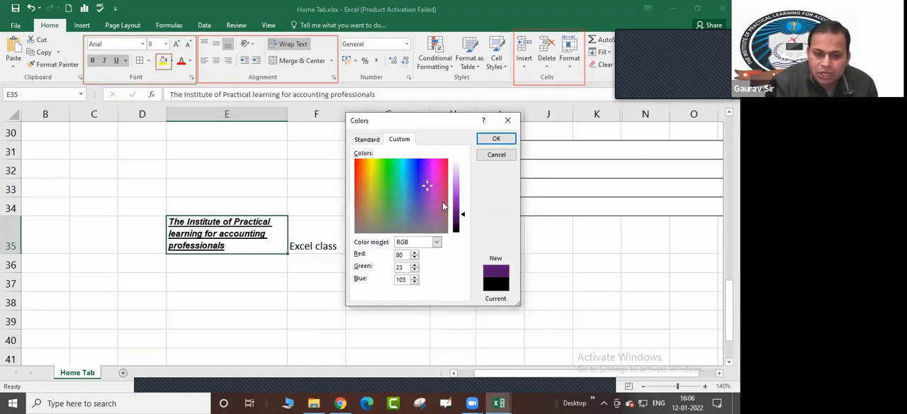
left_click(420, 188)
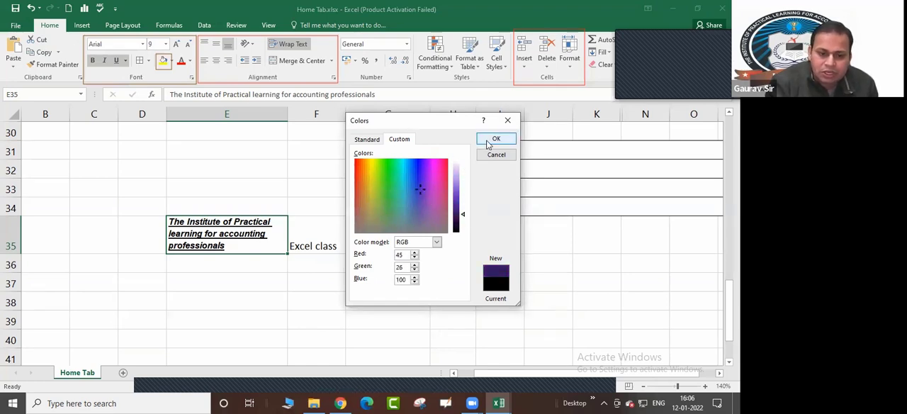
Pick an olive-green custom shade instead, brighten it slightly and apply it to the text in E35
left_click(372, 168)
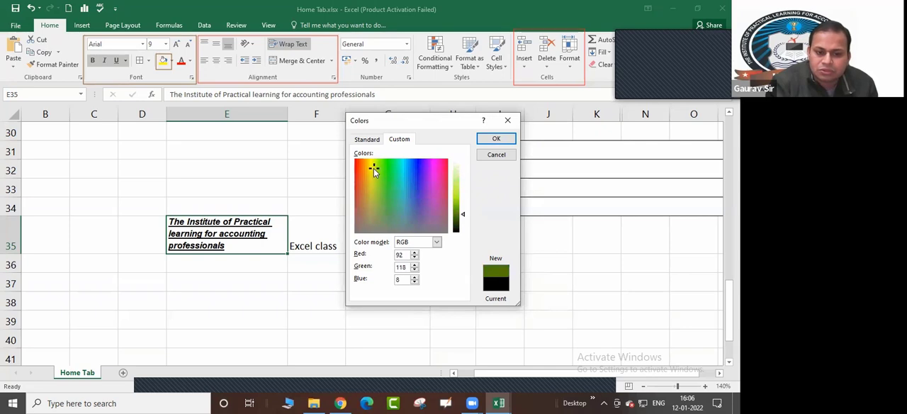
left_click_drag(464, 214, 465, 208)
left_click(495, 140)
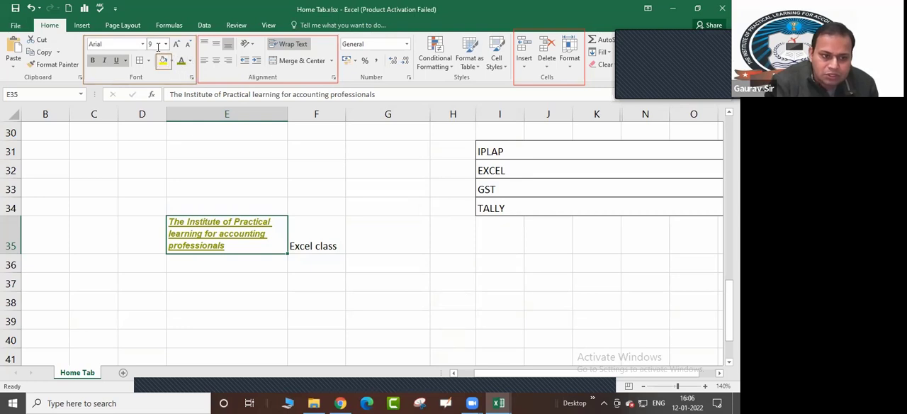
Fill cell E35 with the standard Purple colour
left_click(174, 62)
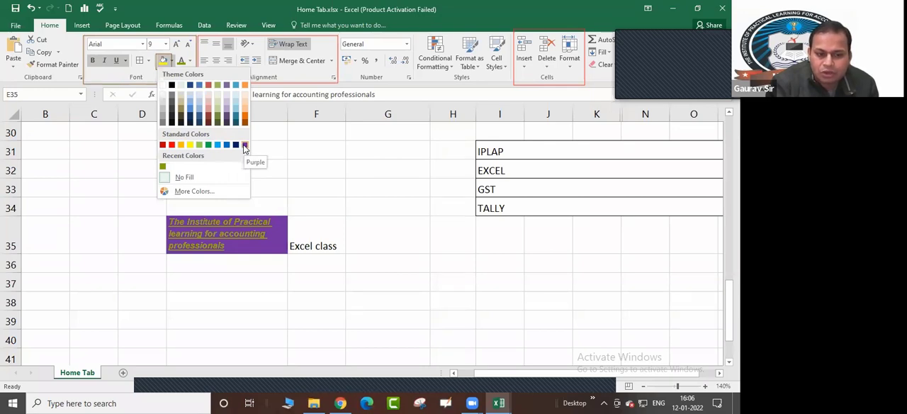
left_click(244, 147)
left_click(399, 288)
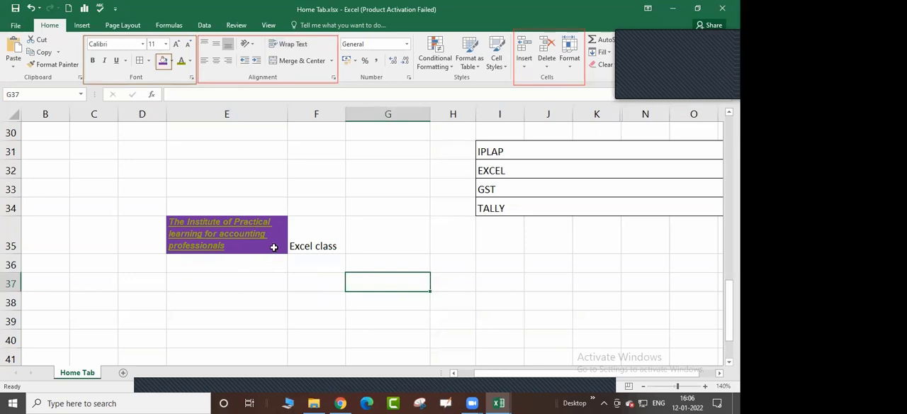
Fill the "Excel class" cell F35 with the standard light blue colour
left_click(310, 229)
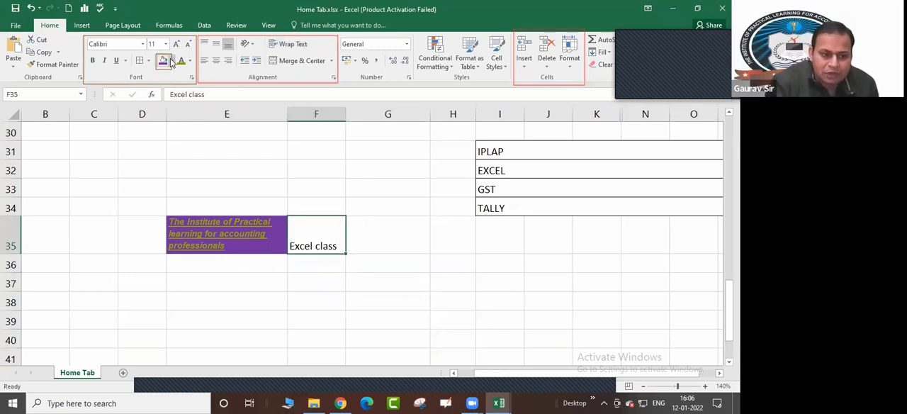
left_click(170, 61)
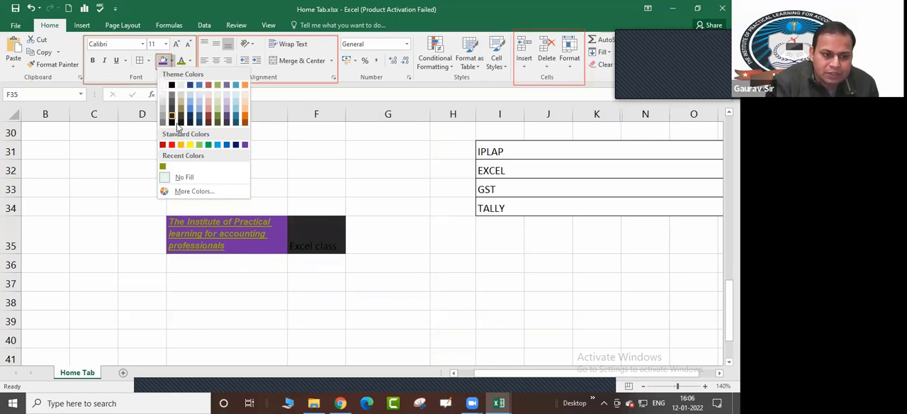
left_click(216, 146)
left_click(397, 245)
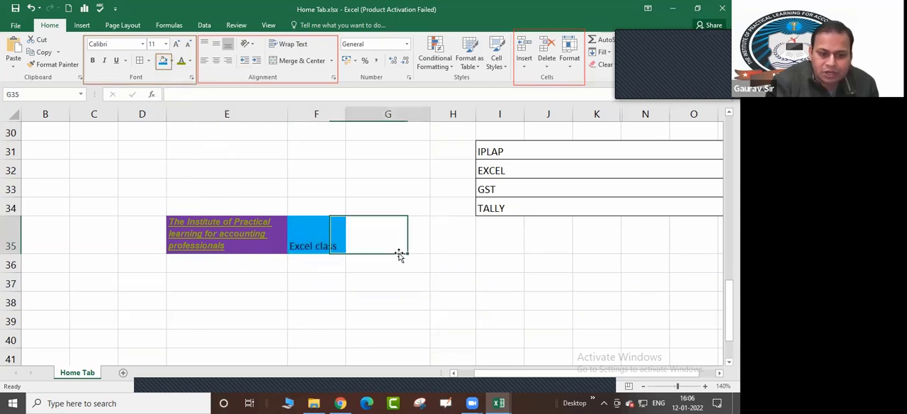
Remove the fill colour from F35 with No Fill
left_click(320, 227)
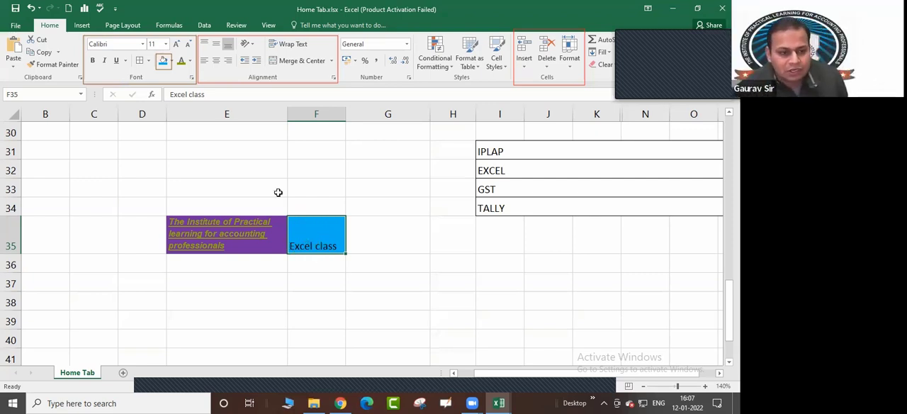
left_click(172, 61)
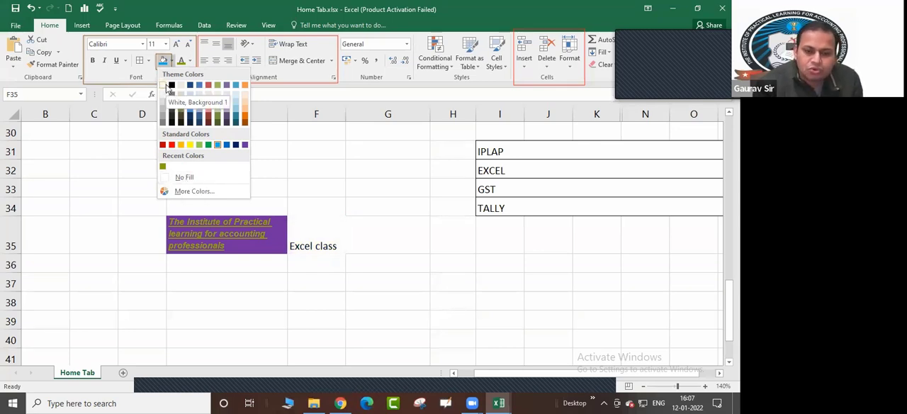
left_click(187, 180)
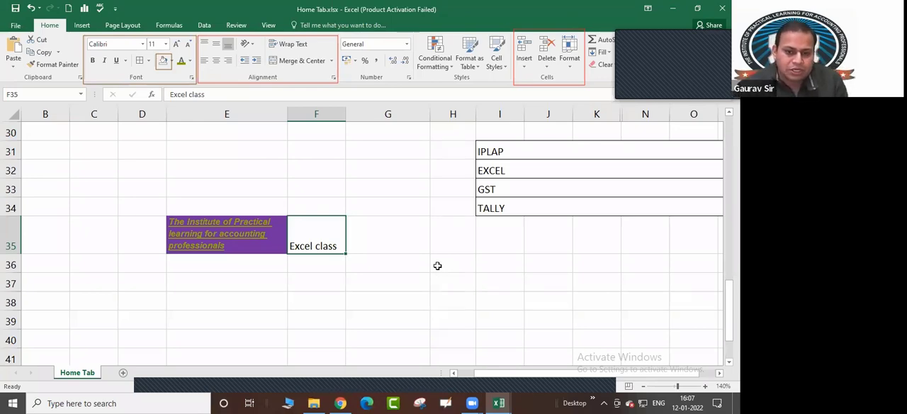
left_click(175, 61)
left_click(184, 179)
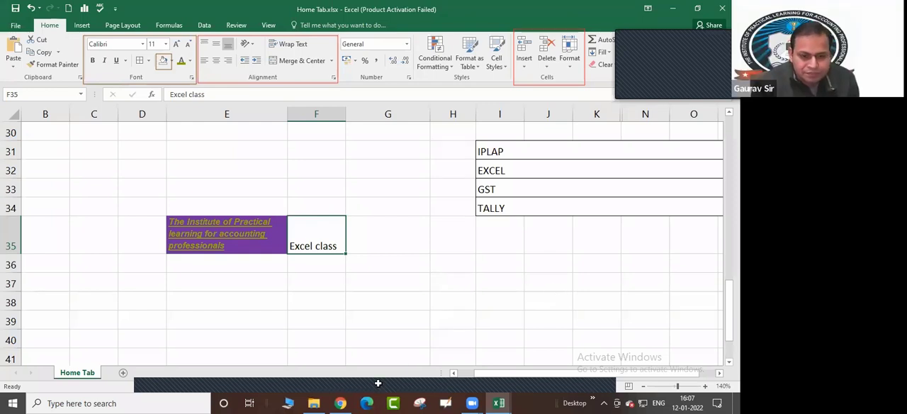
left_click(462, 306)
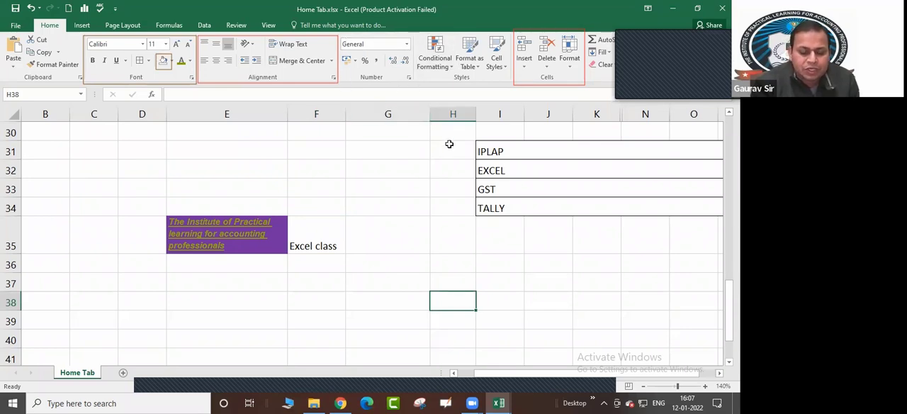
Enter the number 25412.321 in cell G36
left_click(412, 268)
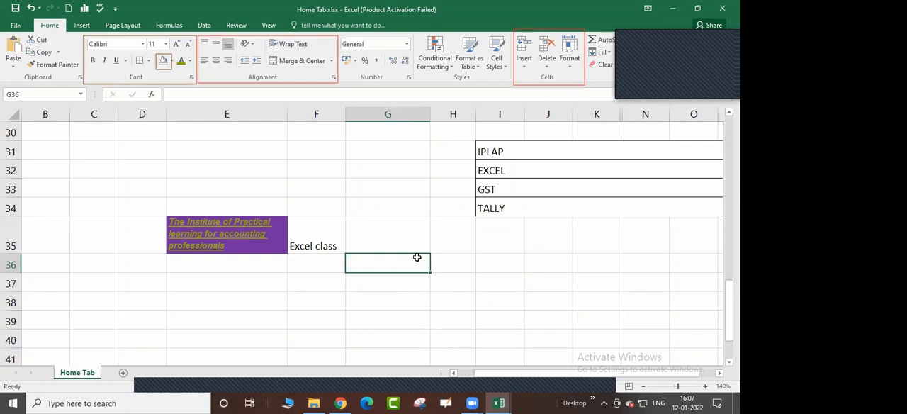
type("25412")
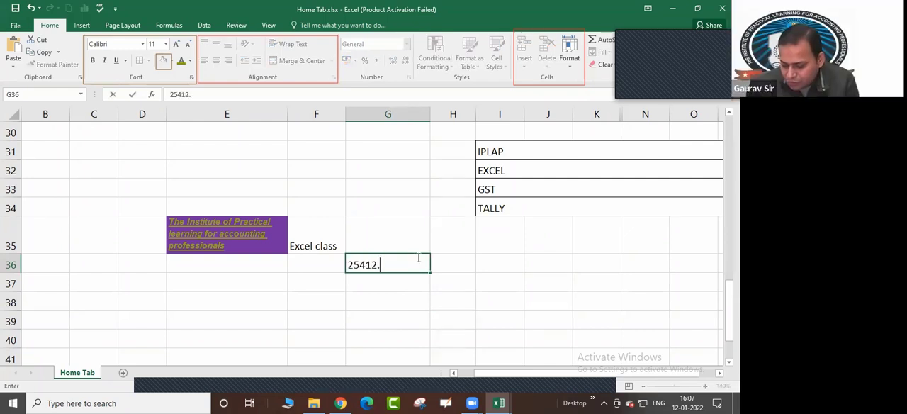
type(".321")
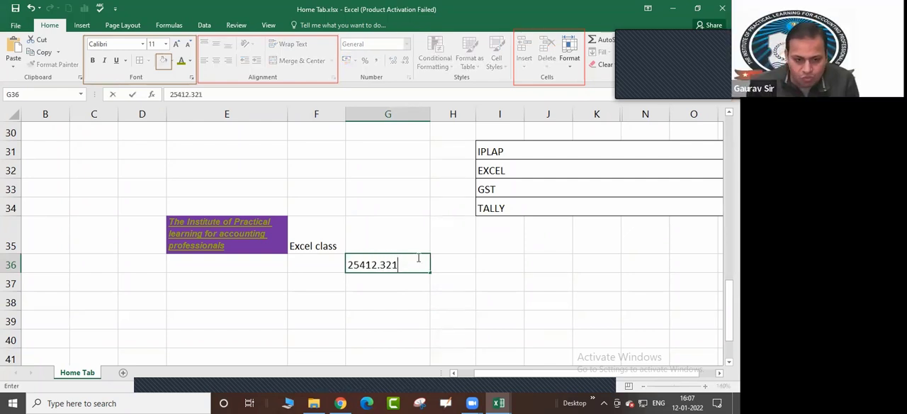
key("Return")
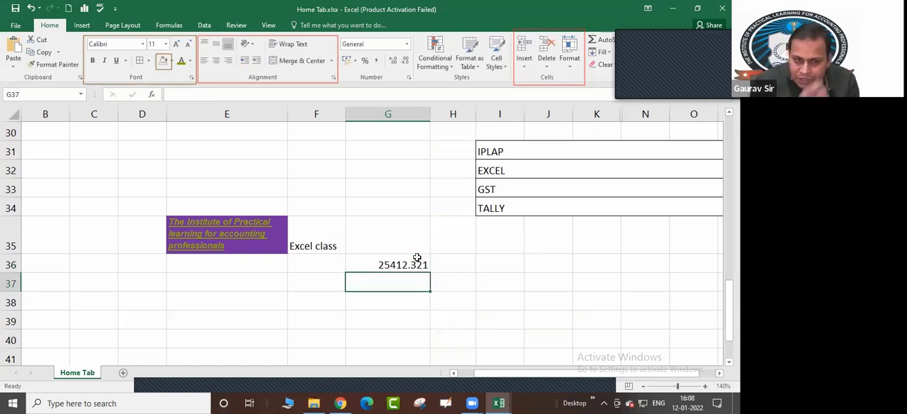
Review the number formats offered for the value in G36 without choosing one
left_click(404, 265)
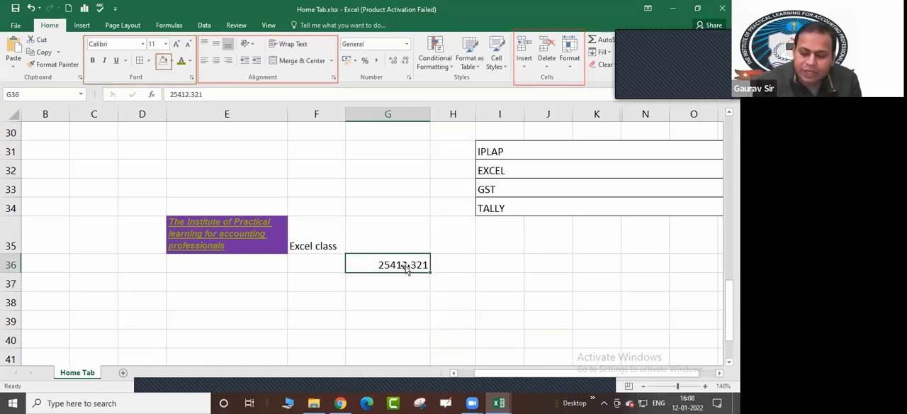
left_click(477, 299)
left_click(410, 265)
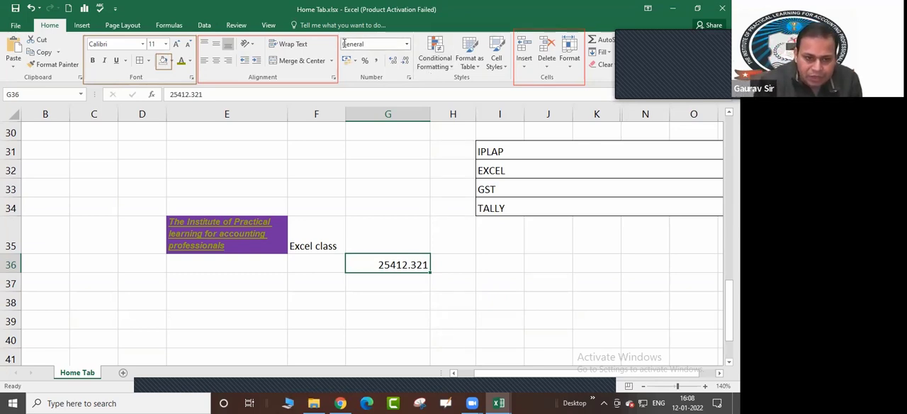
left_click(407, 44)
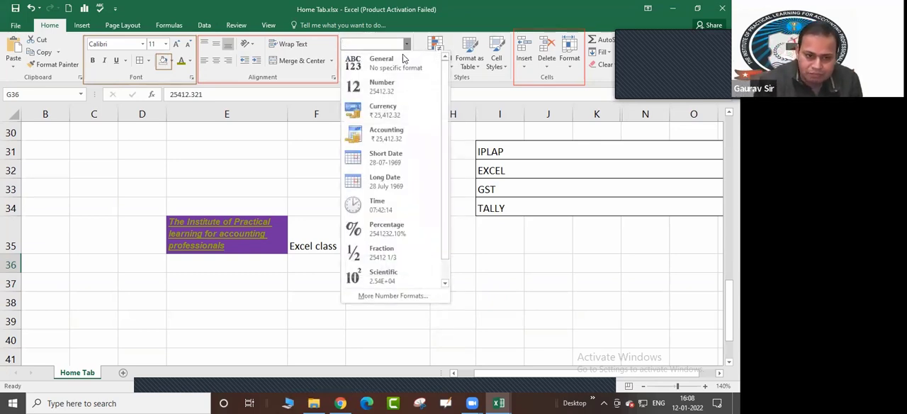
left_click(508, 303)
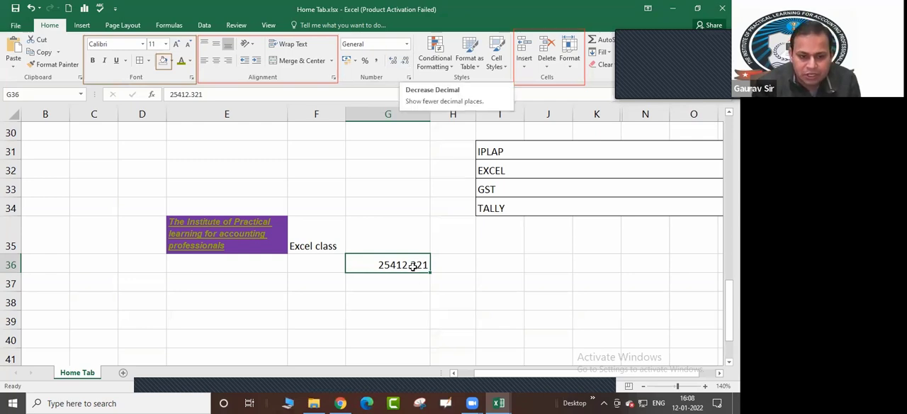
Reduce G36 to no decimal places with Decrease Decimal, and bring back three places with Increase Decimal
left_click(407, 61)
left_click(406, 61)
left_click(406, 61)
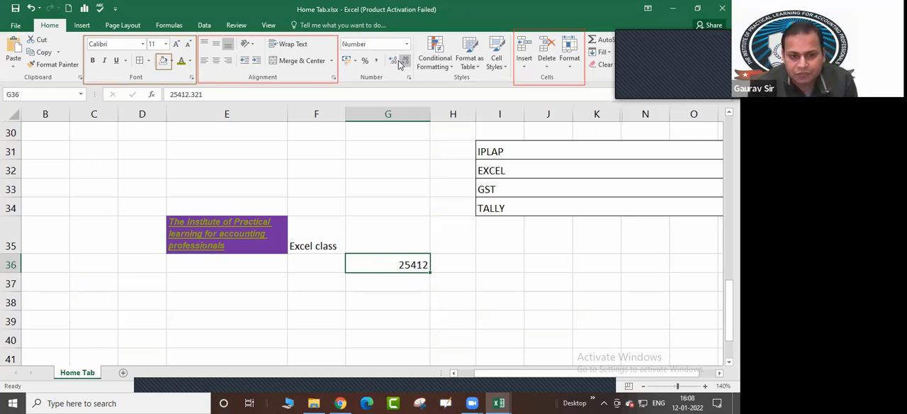
left_click(393, 62)
left_click(394, 62)
left_click(394, 62)
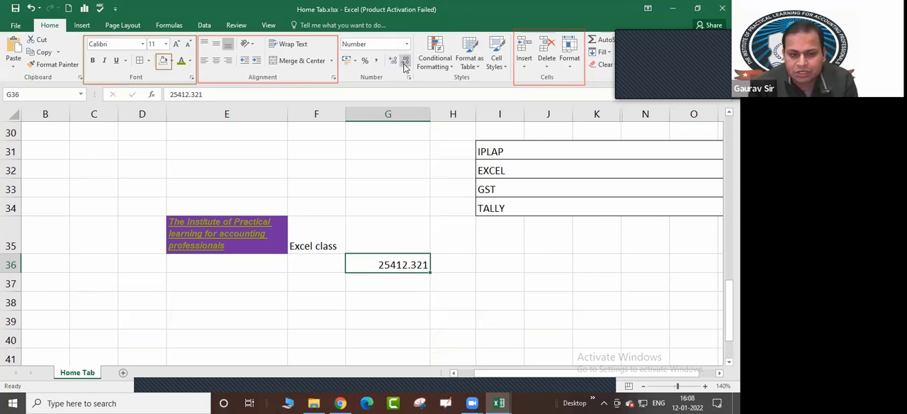
Repeat the decimal demonstration on G36, stepping it down to a whole number and back up to three decimal places
left_click(405, 64)
left_click(405, 63)
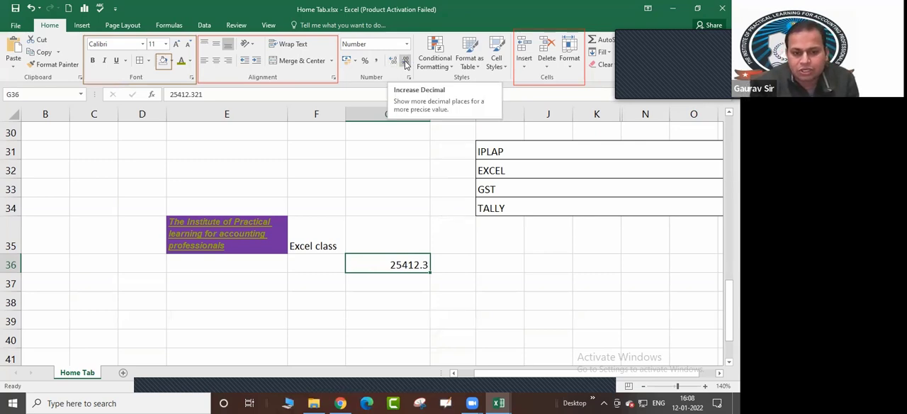
left_click(405, 64)
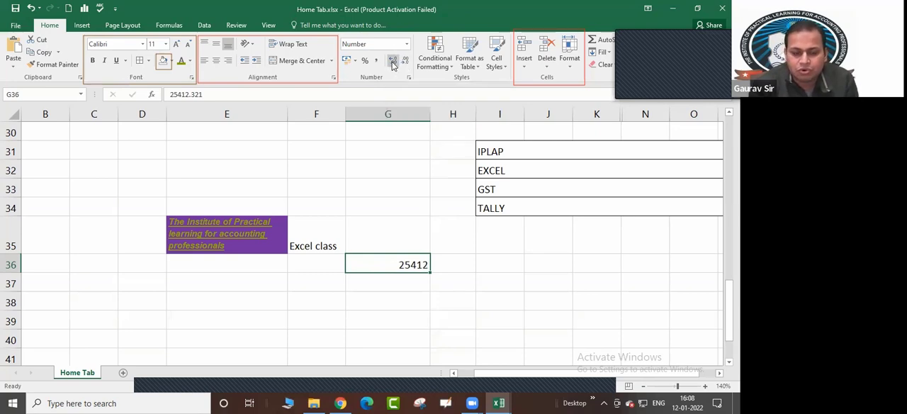
left_click(393, 63)
left_click(394, 63)
left_click(393, 62)
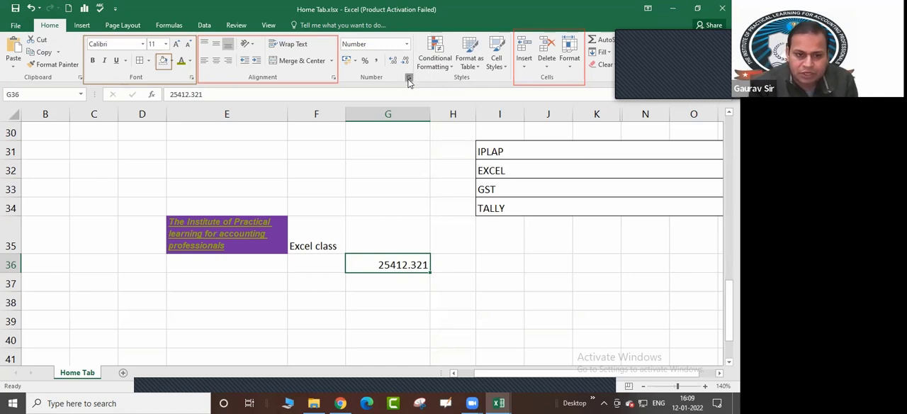
Open the Format Cells dialog for G36 and look through its Alignment, Font, Border, Fill and Protection settings
left_click(408, 79)
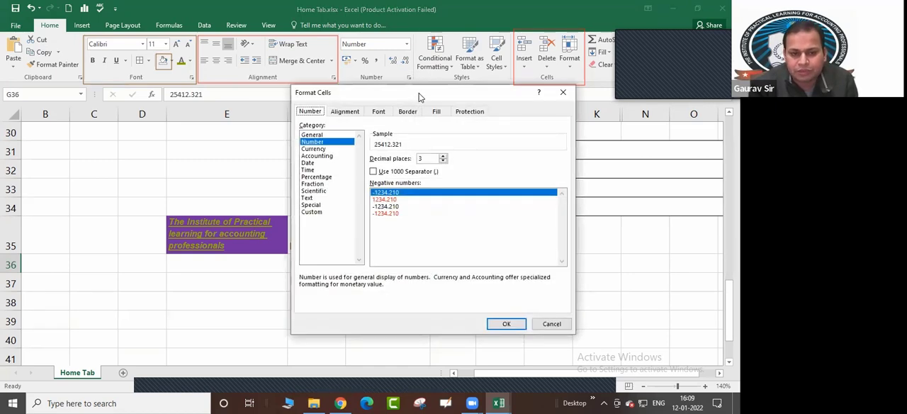
left_click_drag(418, 99, 446, 112)
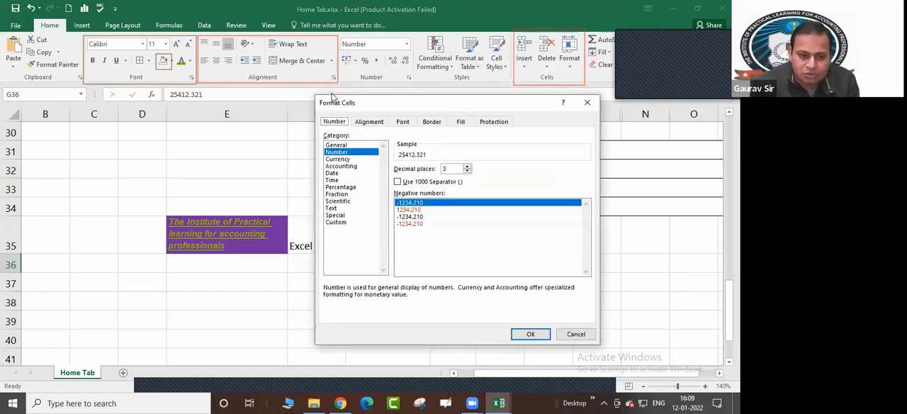
left_click(375, 123)
left_click(403, 121)
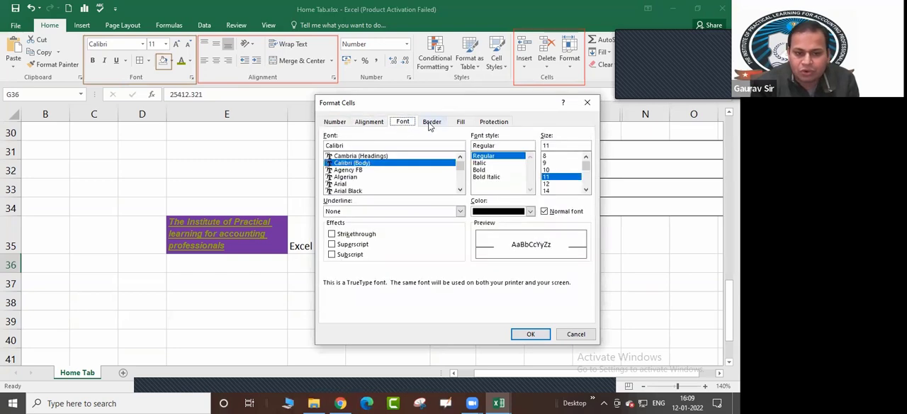
left_click(431, 122)
left_click(461, 122)
left_click(495, 122)
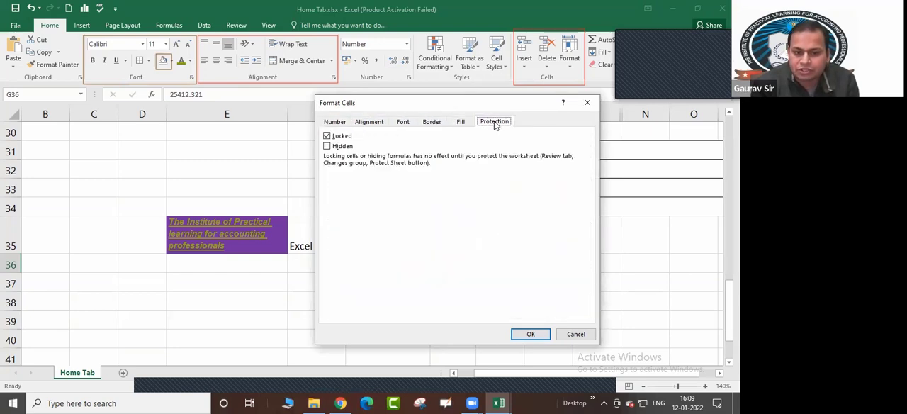
Review the Number, Alignment, Font, Border and Fill settings in Format Cells, and return to the Number settings with the dialog moved clear of G36
left_click(335, 122)
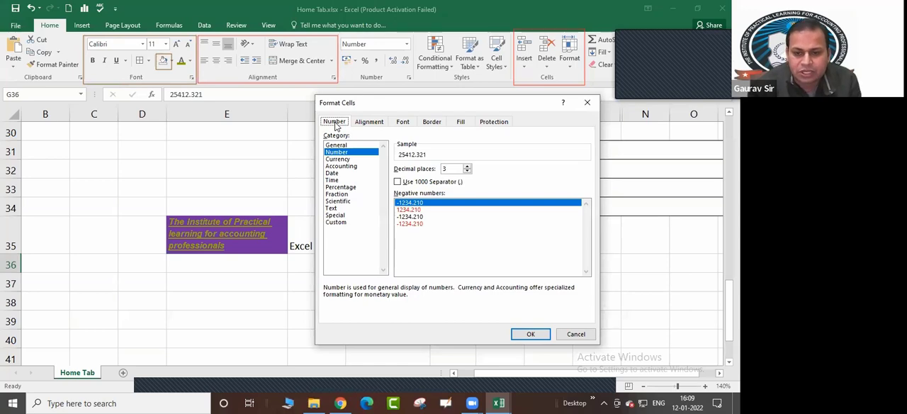
left_click_drag(368, 106, 415, 104)
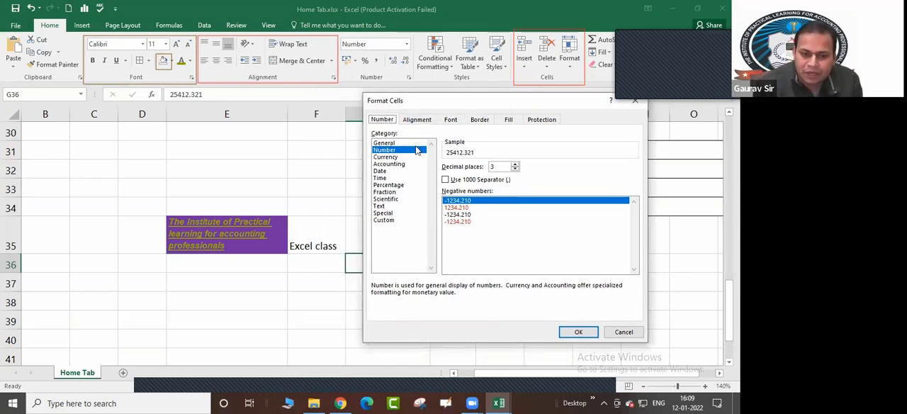
left_click(419, 120)
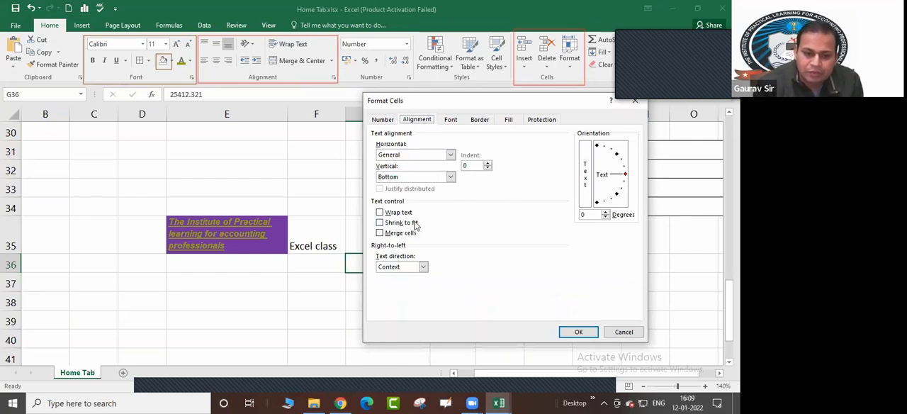
left_click(451, 121)
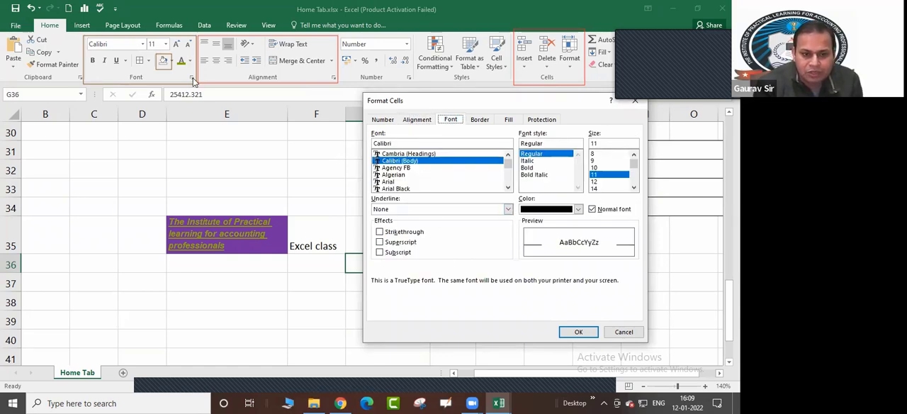
left_click(480, 121)
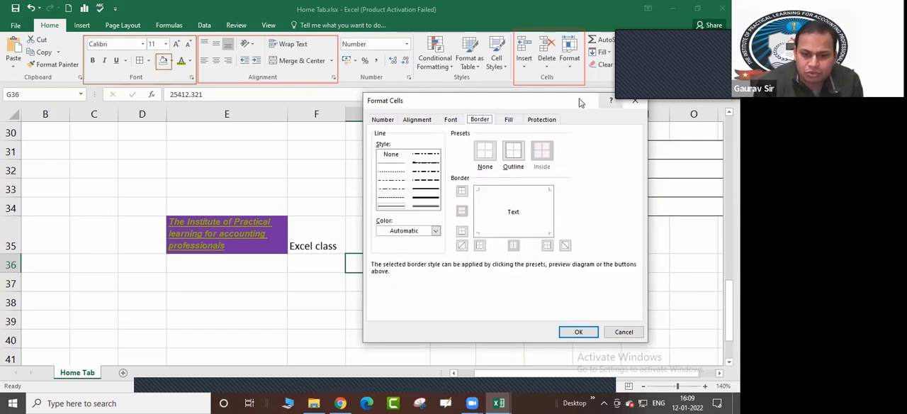
left_click_drag(581, 99, 537, 98)
left_click(464, 118)
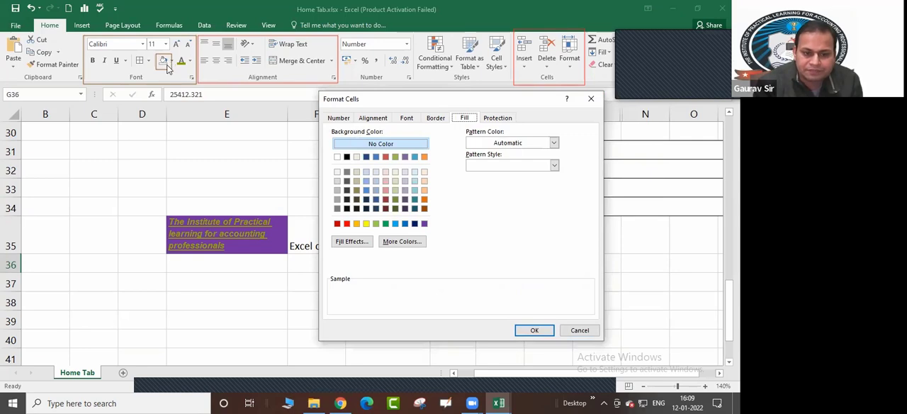
left_click(339, 119)
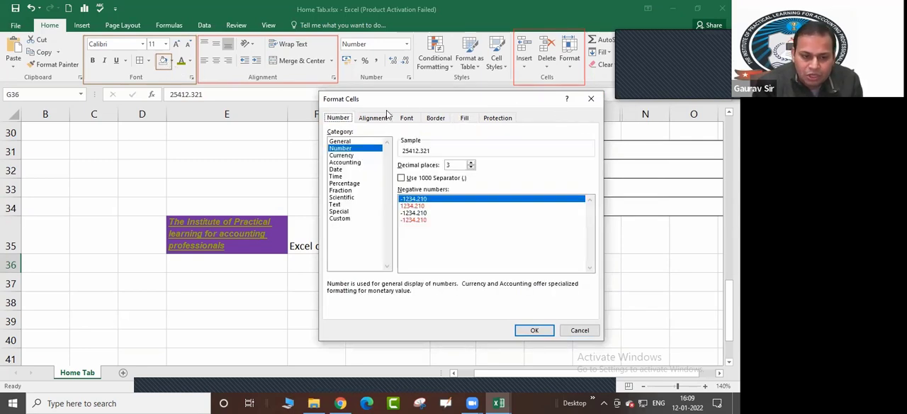
left_click_drag(413, 101, 557, 102)
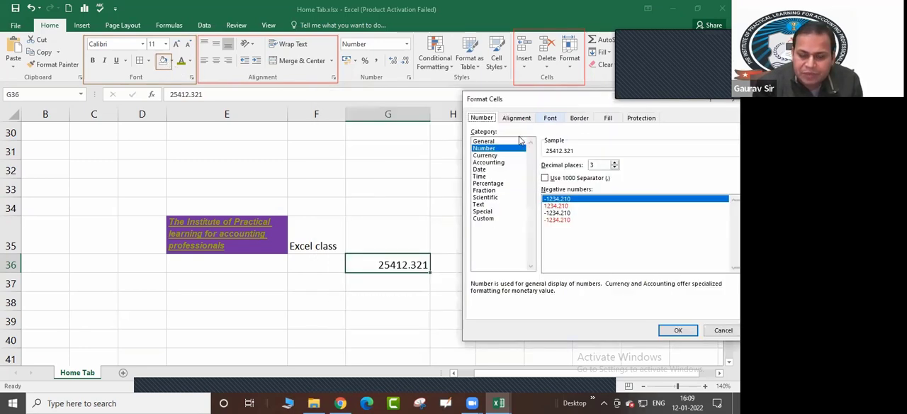
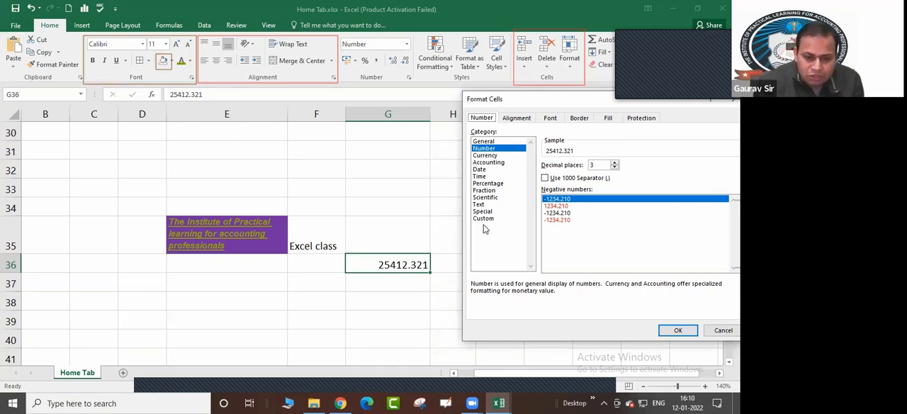
Dismiss the Format Cells dialog without changes and enter IPLAP in cell I37
left_click(723, 330)
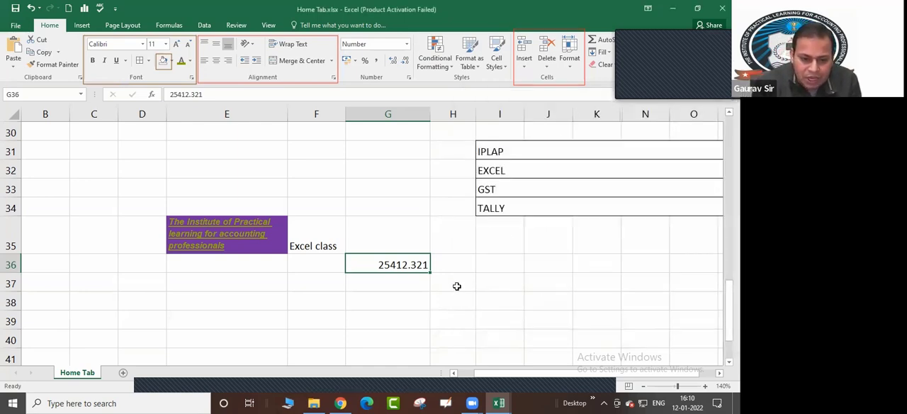
left_click(502, 280)
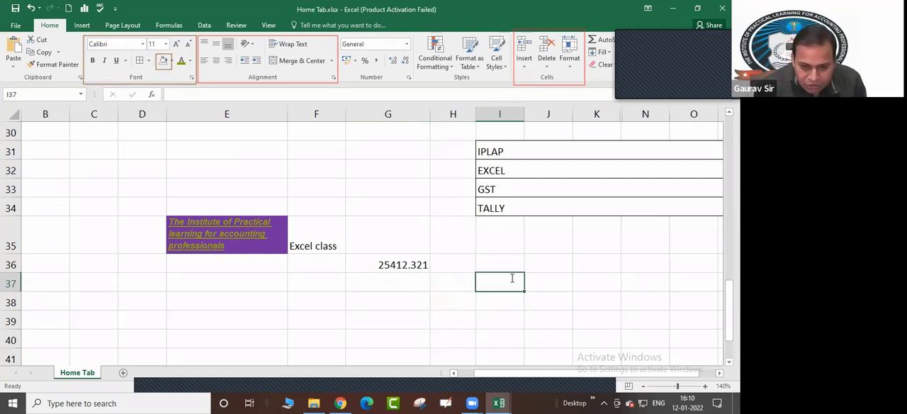
type("RA")
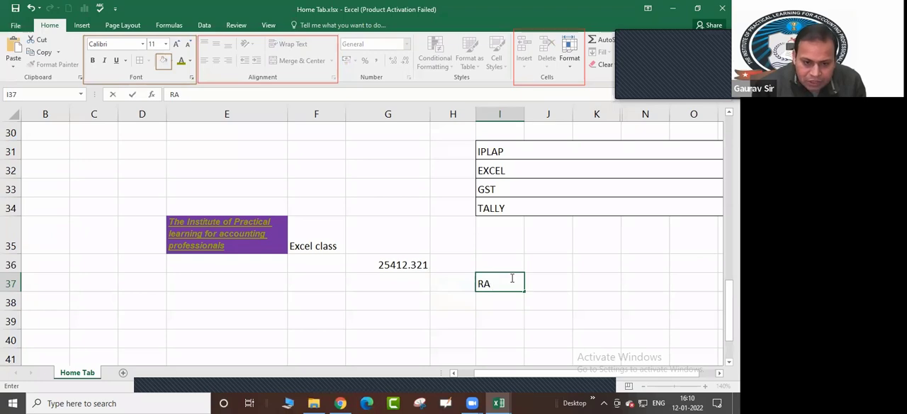
key("BackSpace")
key("BackSpace")
type("ipla")
key("BackSpace")
key("BackSpace")
key("BackSpace")
key("BackSpace")
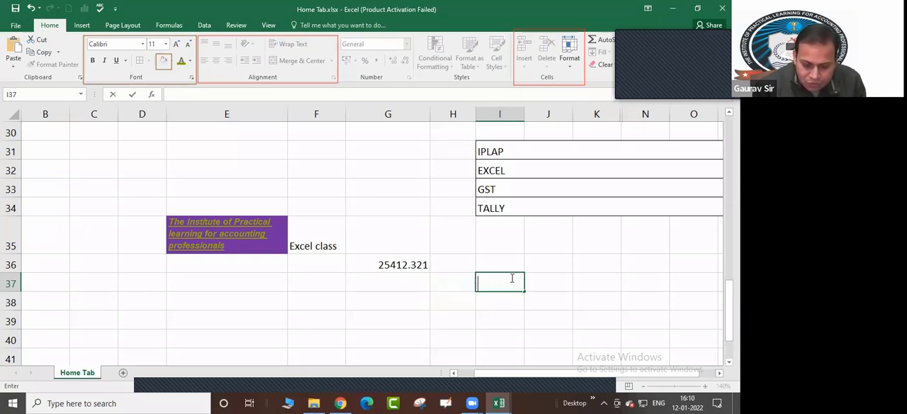
type("IPLAP")
key("Return")
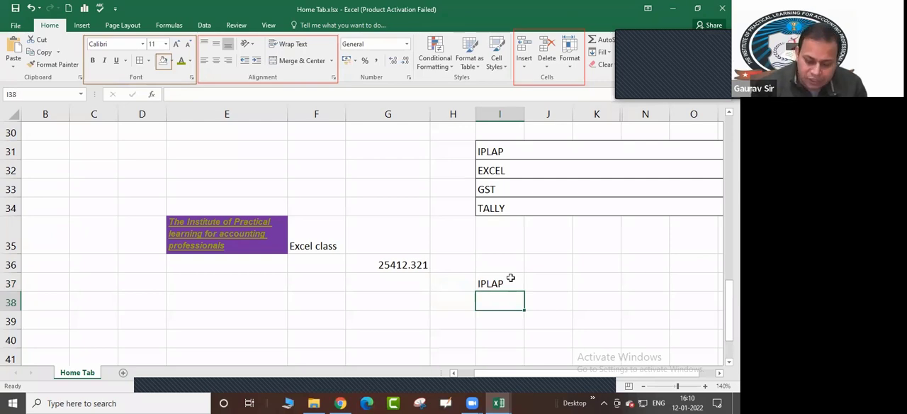
Apply the Number format to the column J cells from J35 down through row 41
key("Up")
key("Up")
key("Left")
key("Left")
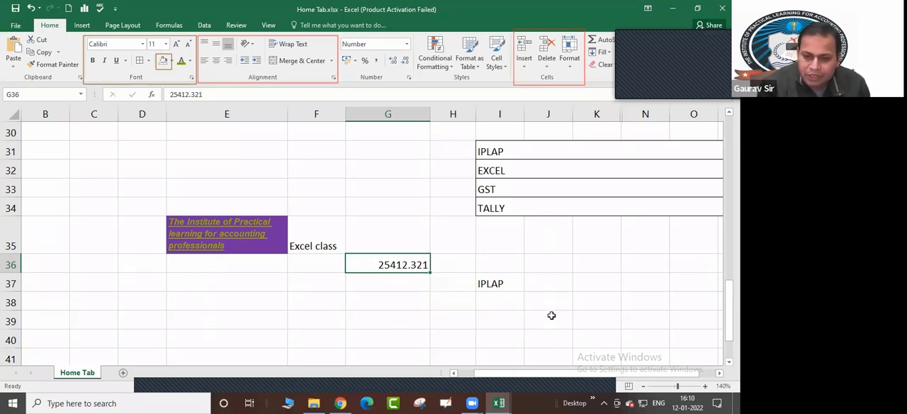
left_click_drag(546, 247, 546, 349)
left_click(583, 331)
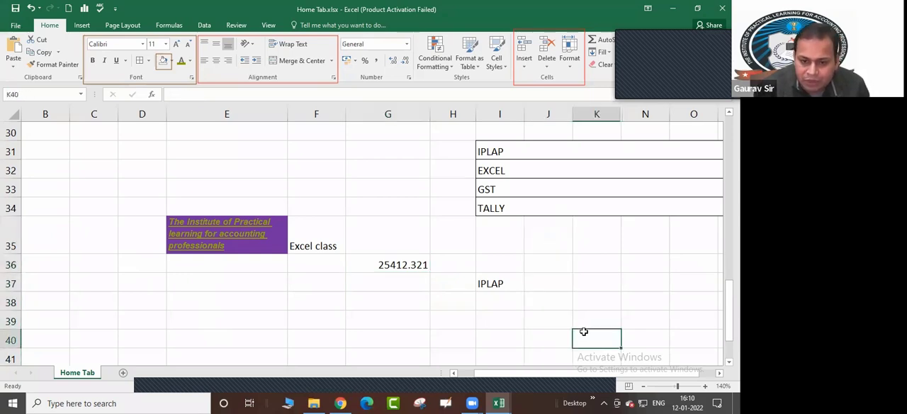
left_click(543, 232)
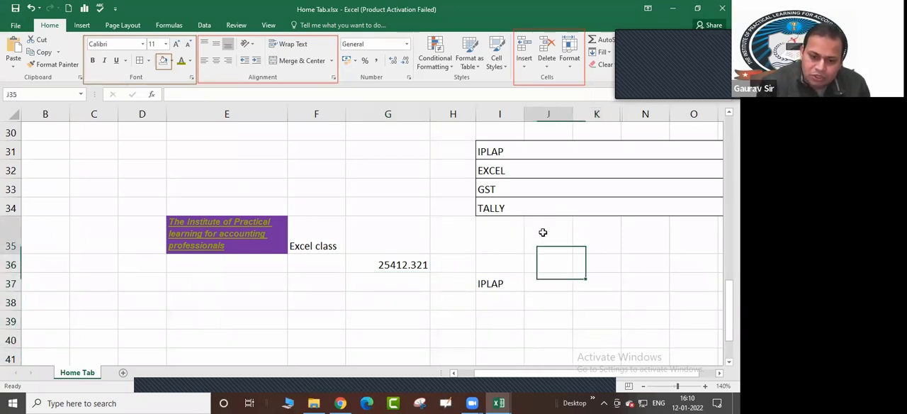
left_click_drag(543, 233, 537, 345)
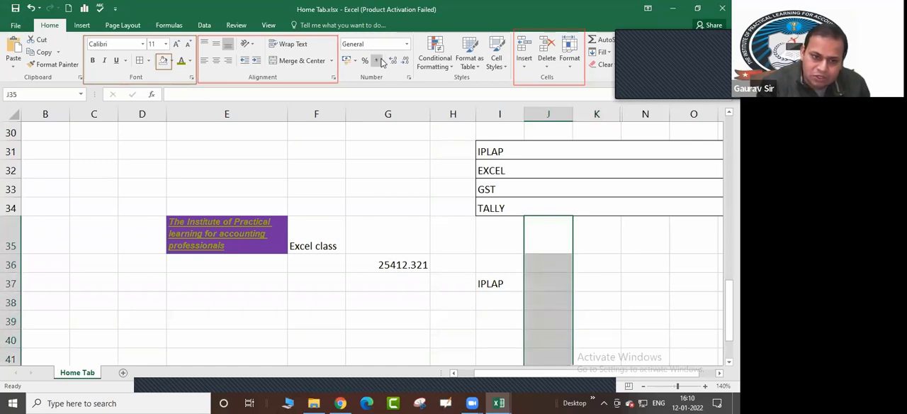
left_click(407, 44)
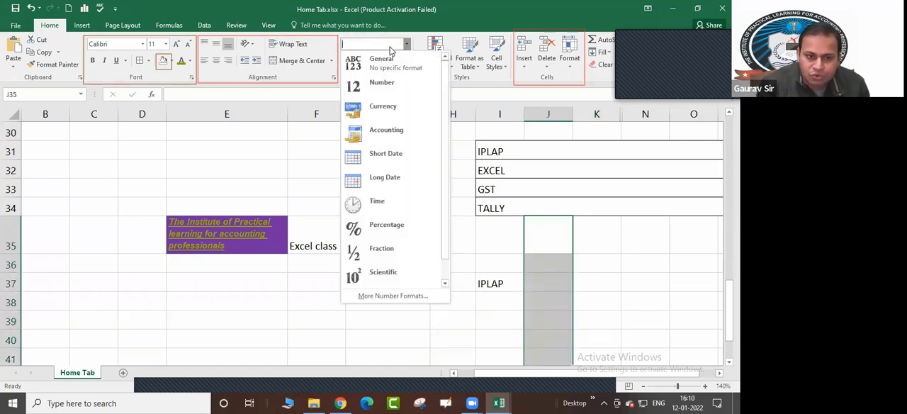
left_click(390, 85)
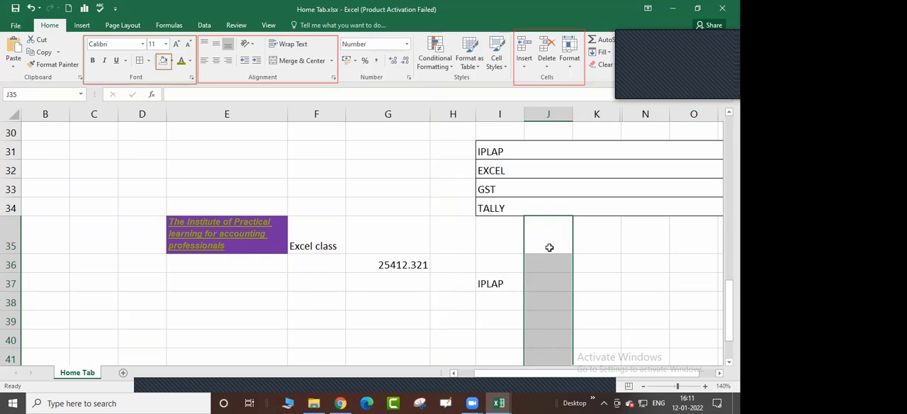
Enter 12345, 4515 and 41251 in cells J35 to J37
type("12345")
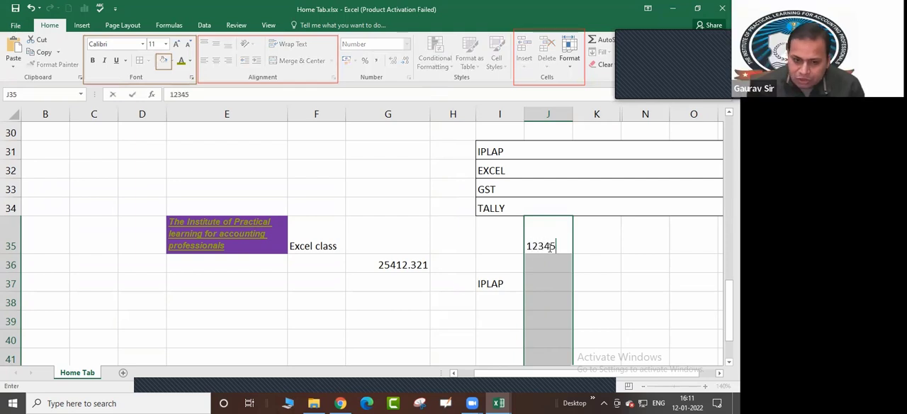
key("Return")
key("Down")
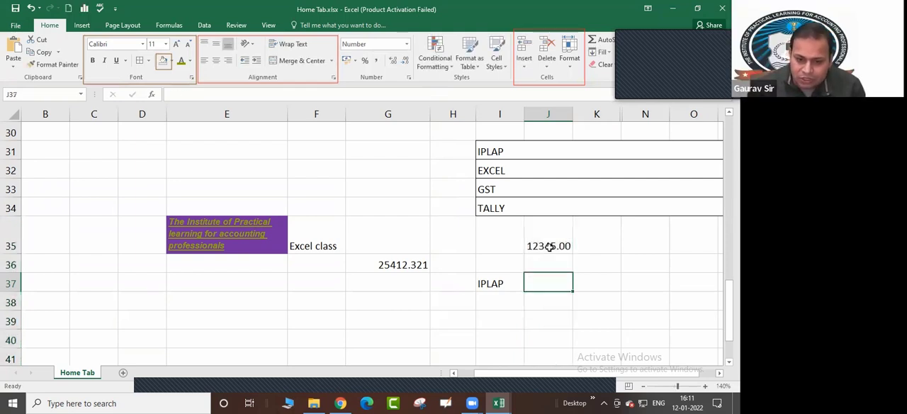
key("Up")
type("4515")
key("Return")
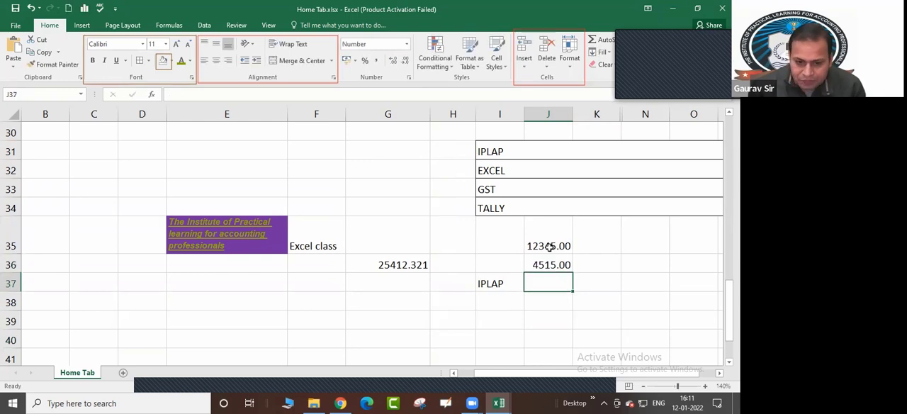
type("41251")
key("Return")
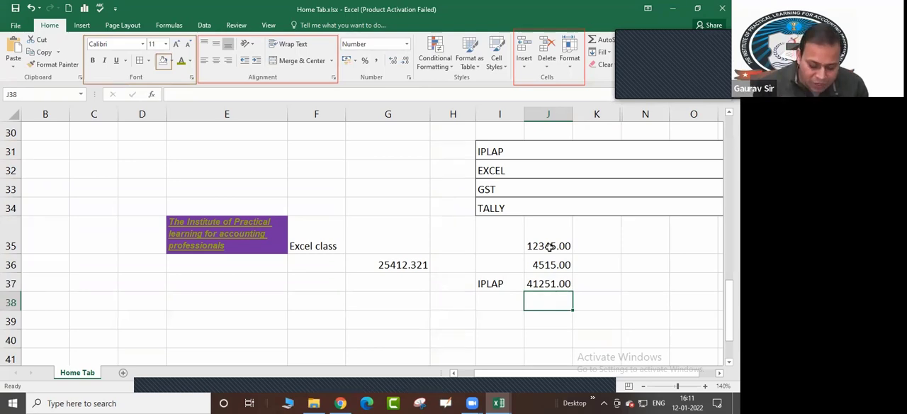
Try a text entry in the number-formatted cell J38 with a short sample name, and clear the cell again
type("Ra")
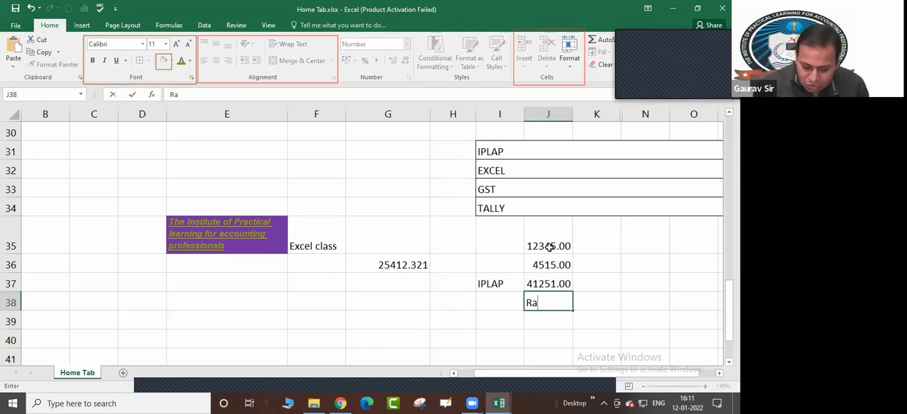
type("m")
key("Return")
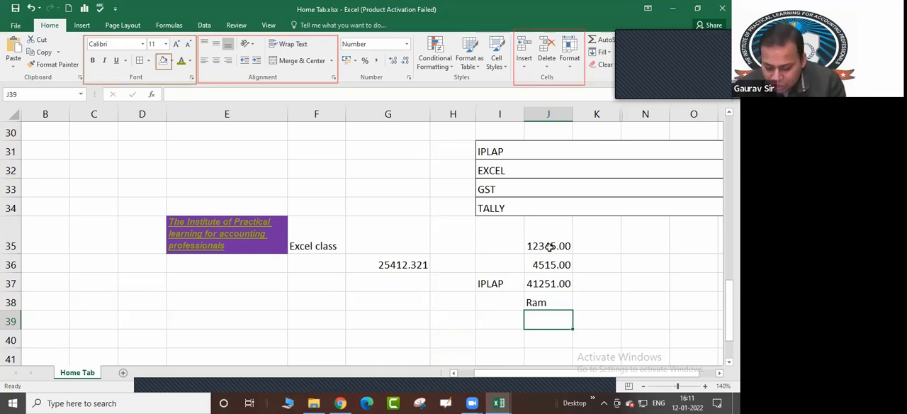
key("Up")
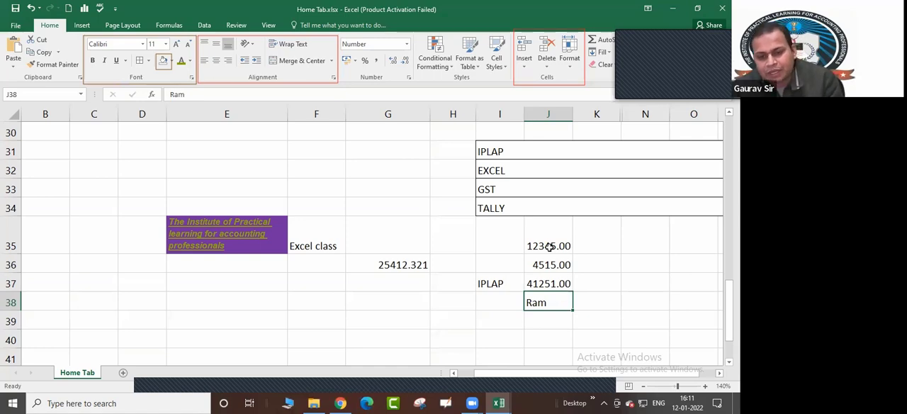
key("Delete")
key("Up")
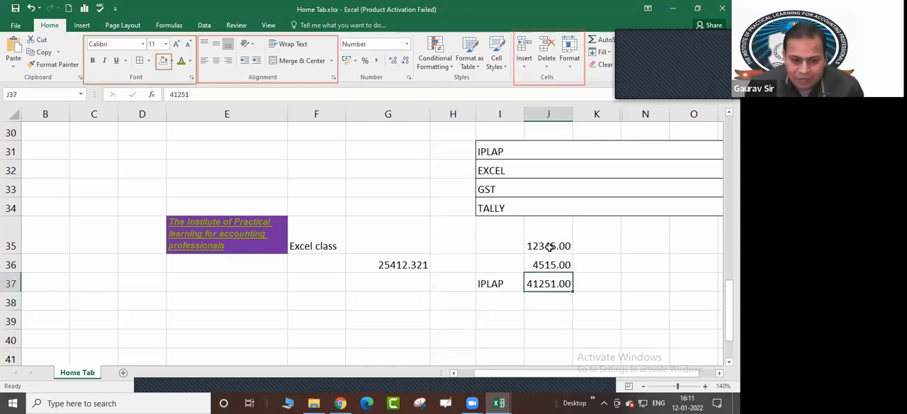
Format cells I36 to I41 as Text through the Format Cells dialog
key("Left")
key("Up")
key("Down")
key("Down")
key("Down")
key("Down")
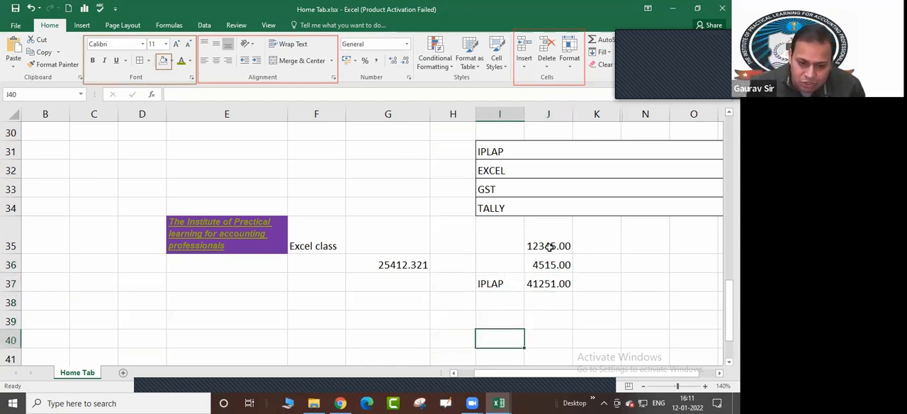
key("Up")
key("Up")
key("Up")
key("Up")
key("shift+Down")
key("shift+Down")
key("shift+Down")
key("shift+Down")
key("shift+Down")
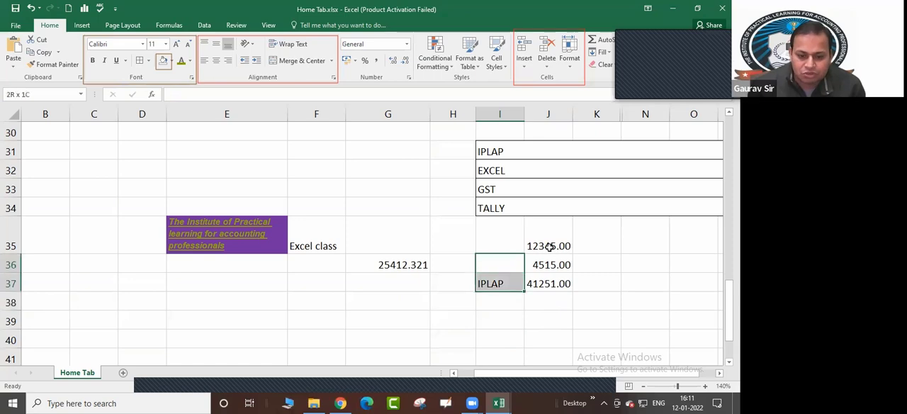
left_click(407, 44)
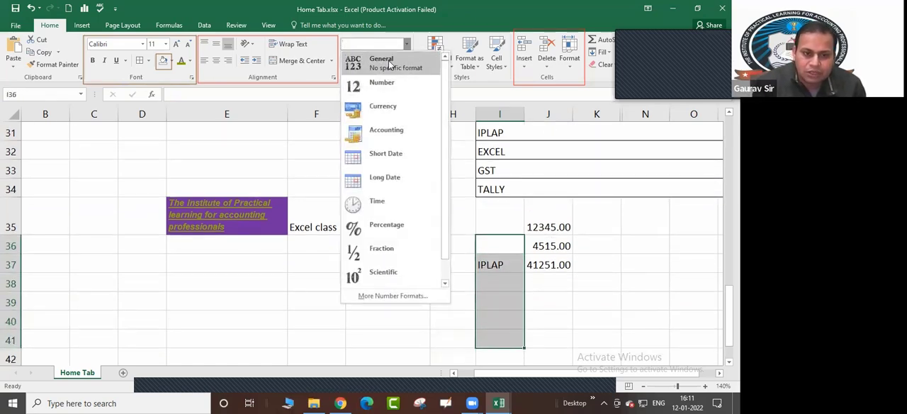
left_click(394, 296)
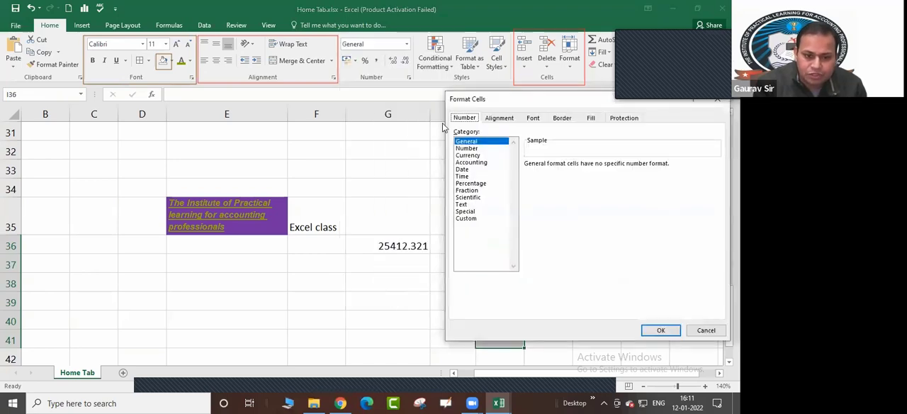
left_click(461, 204)
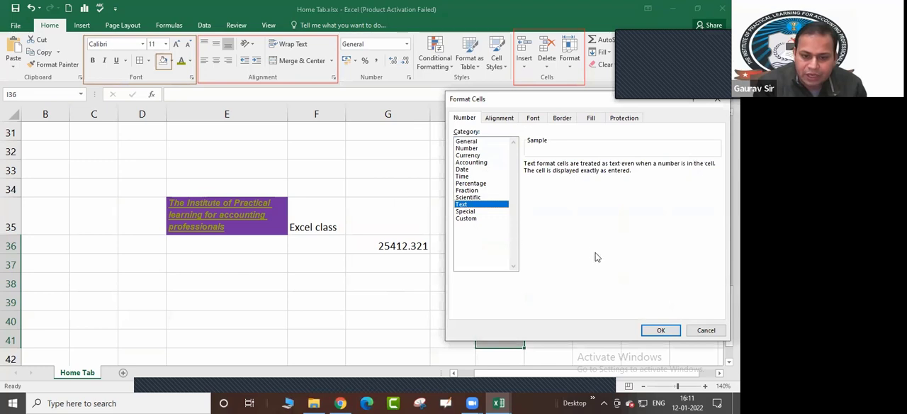
left_click(658, 332)
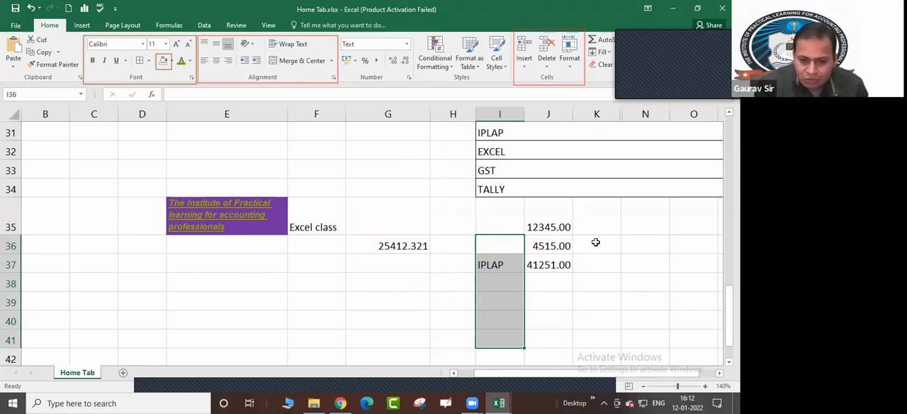
Format cells K36 to K41 as Text through the Format Cells dialog
left_click_drag(596, 242, 593, 341)
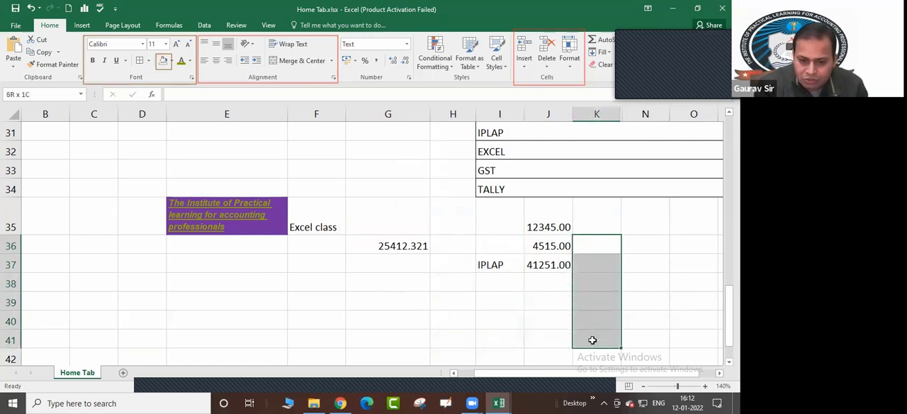
left_click(407, 44)
left_click(395, 298)
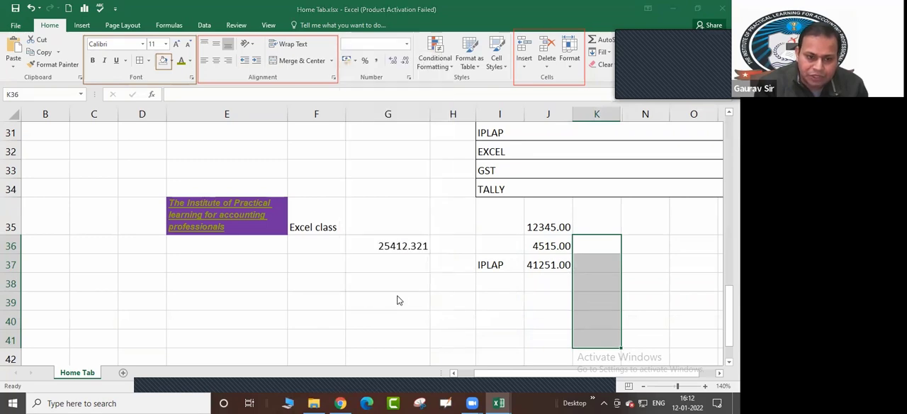
left_click(462, 204)
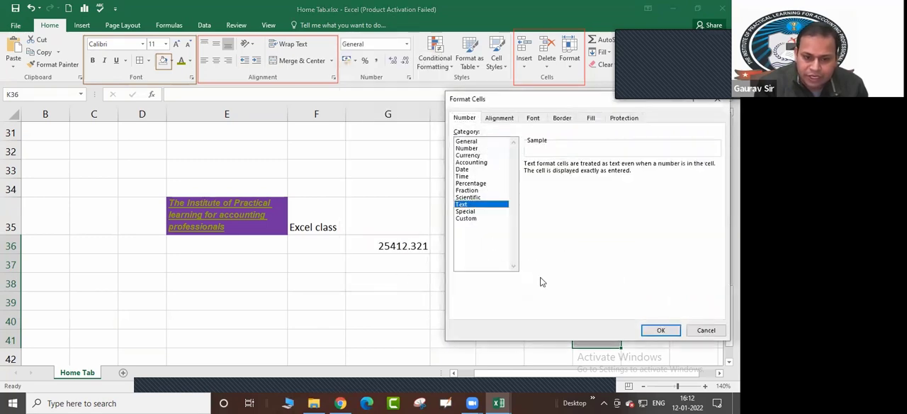
left_click(659, 331)
Enter 415, 214 and 625 in the text-formatted cells K37 to K39
left_click(587, 262)
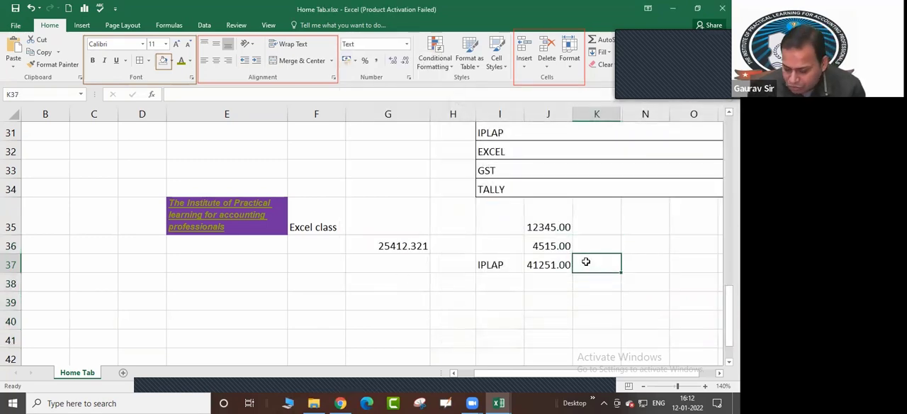
type("415")
key("Return")
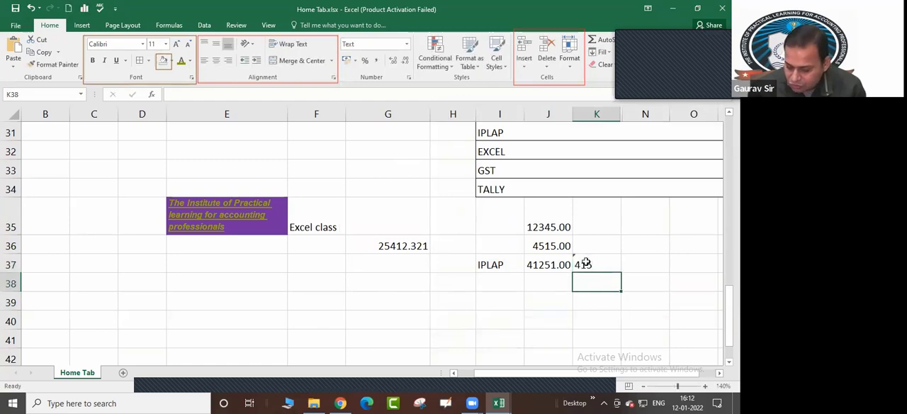
type("214")
key("Return")
type("62")
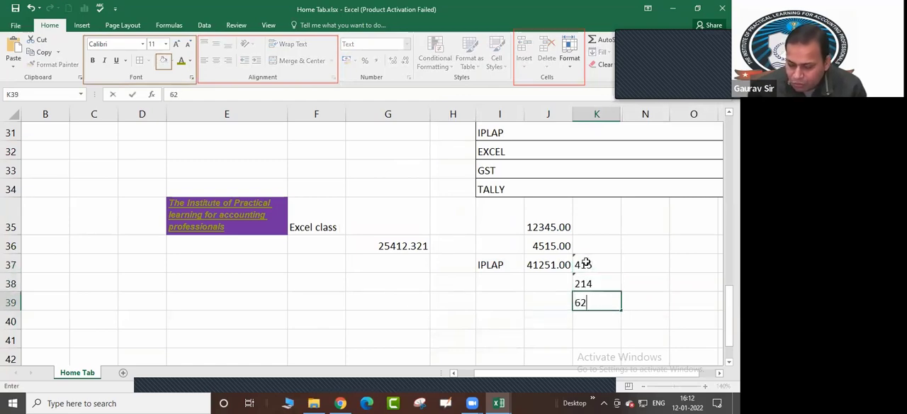
type("5")
key("Return")
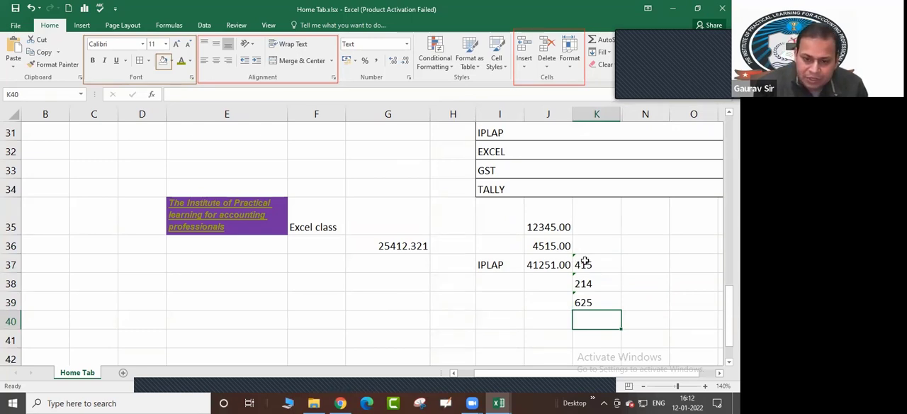
Format cells N37 to N39 as Text through the Format Cells dialog
left_click(584, 263)
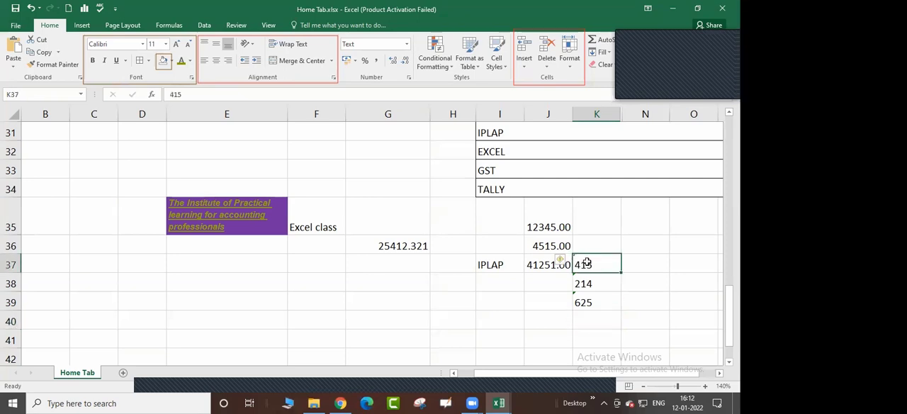
left_click(643, 263)
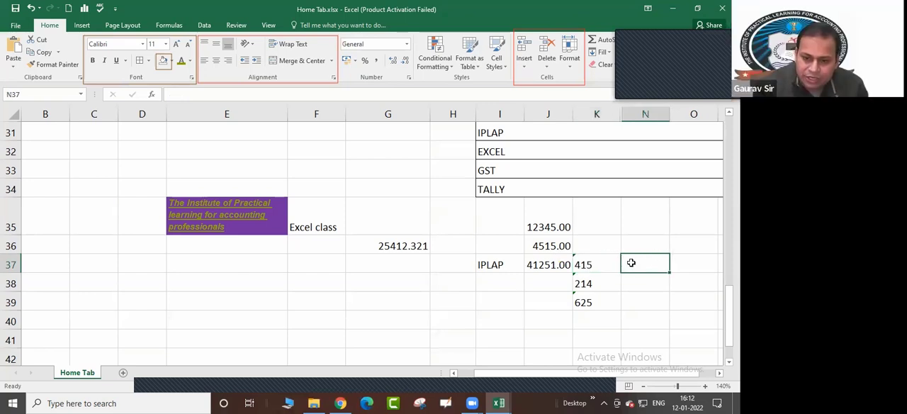
left_click_drag(641, 266, 642, 301)
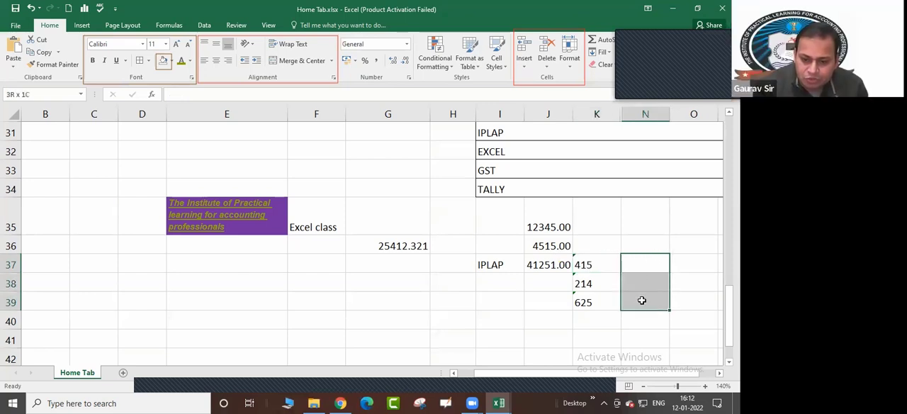
left_click(409, 76)
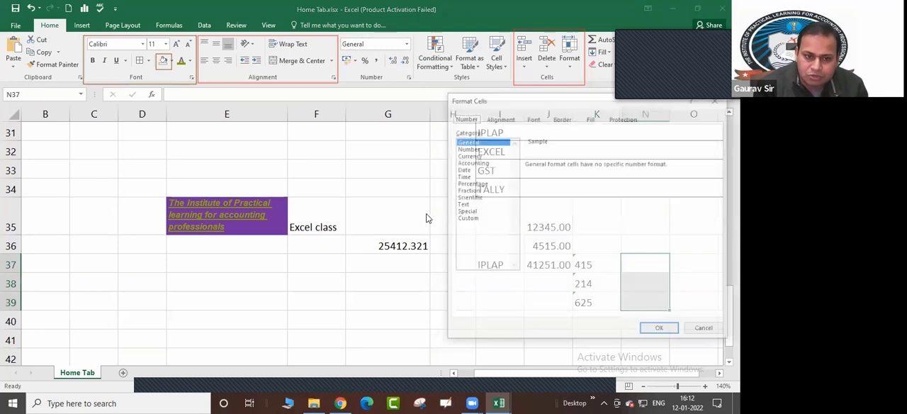
left_click(465, 205)
left_click(659, 330)
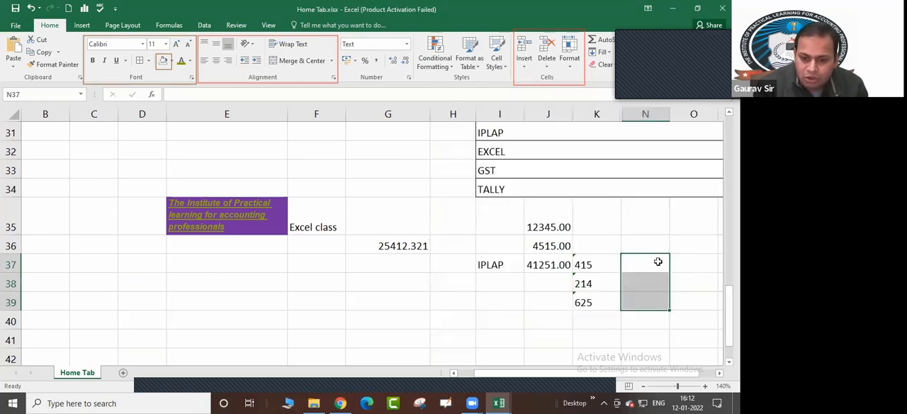
Enter the formula =K37+K38 in the text-formatted cell N37
left_click(658, 262)
type("=")
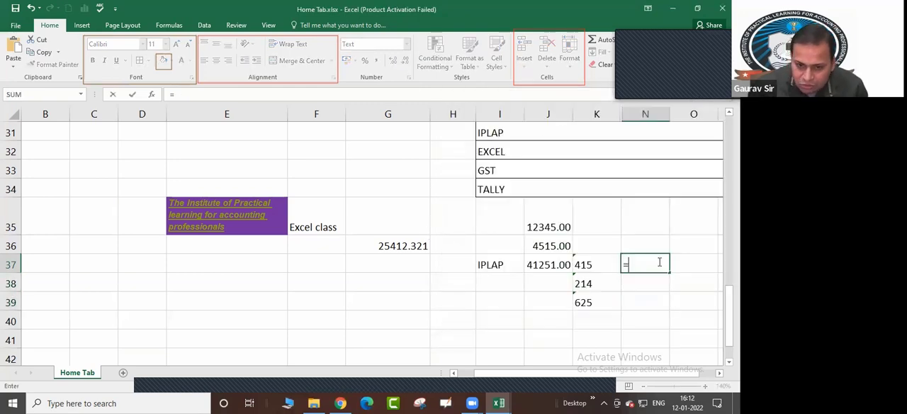
type("K37+K38")
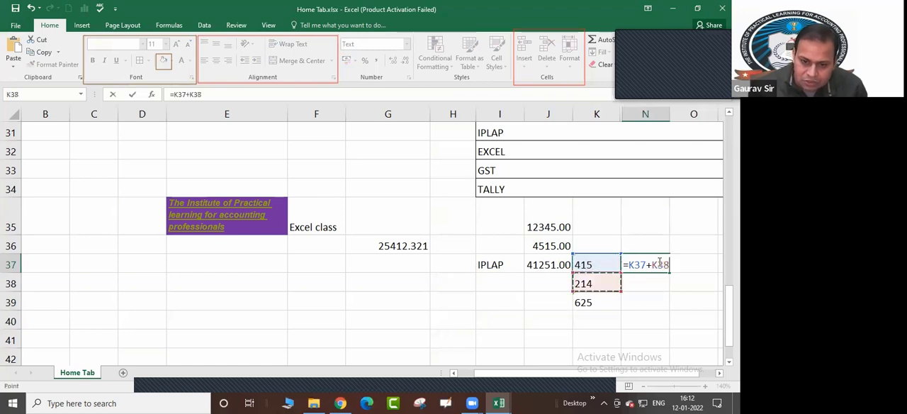
key("Return")
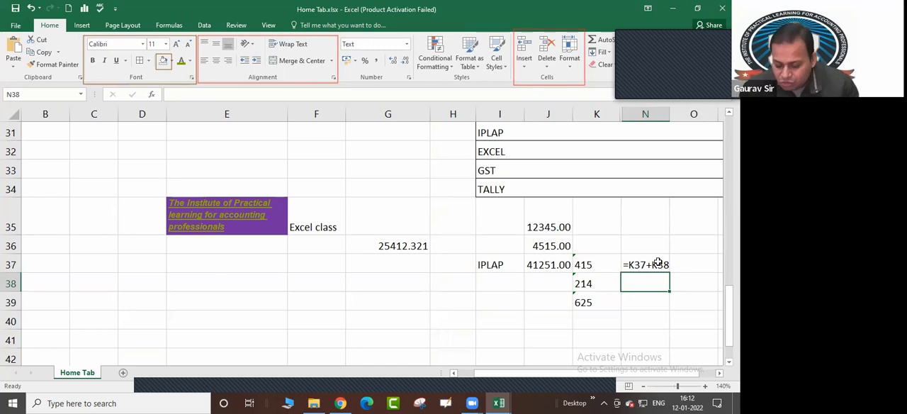
Change the format of cells N37 to N39 to Number with two decimal places through the Format Cells dialog
left_click(658, 263)
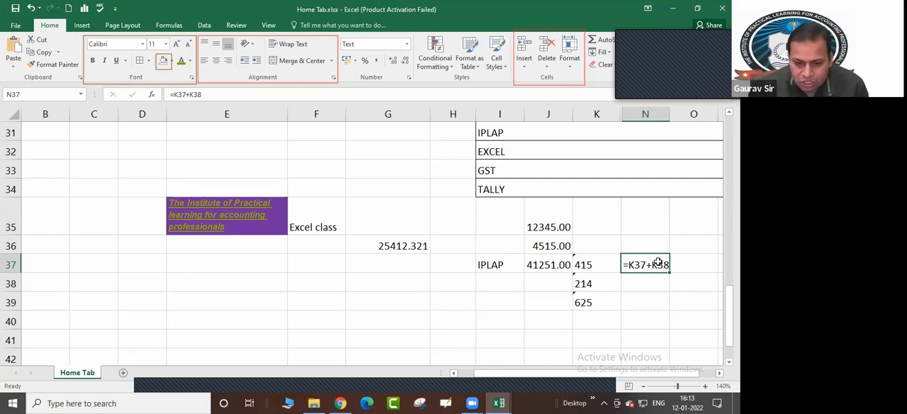
key("shift+Down")
key("shift+Down")
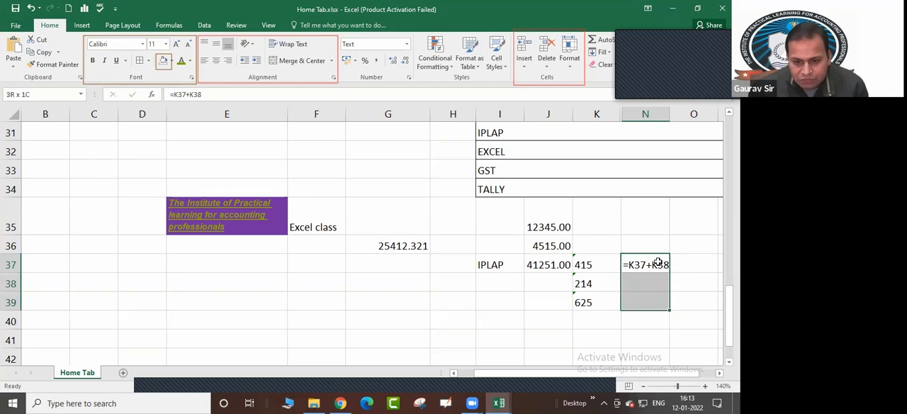
left_click(409, 76)
left_click(467, 148)
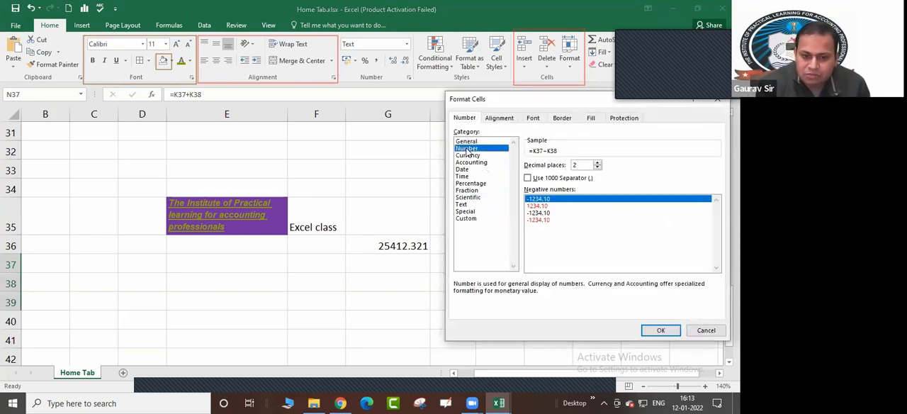
left_click(466, 142)
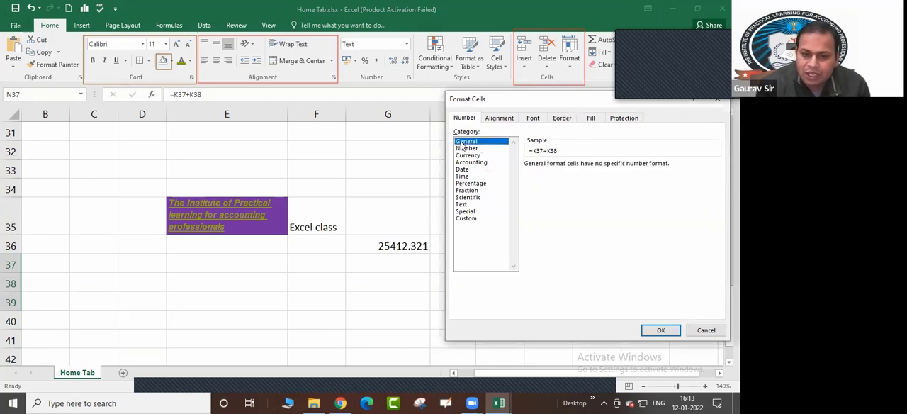
left_click(466, 148)
left_click(466, 142)
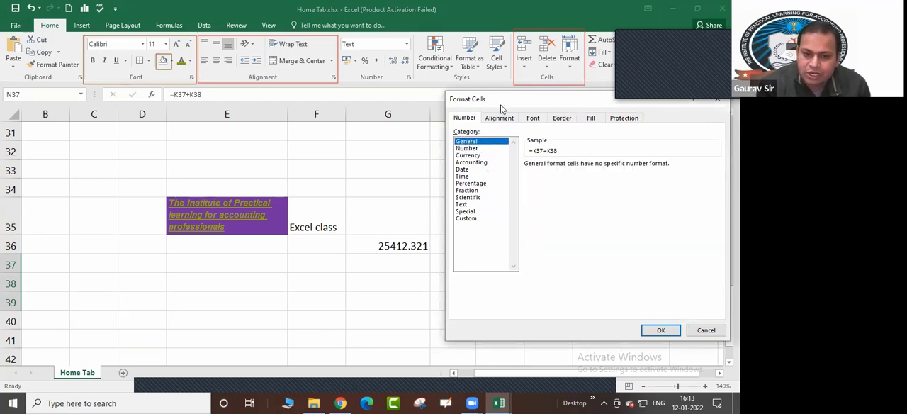
left_click_drag(510, 102, 279, 92)
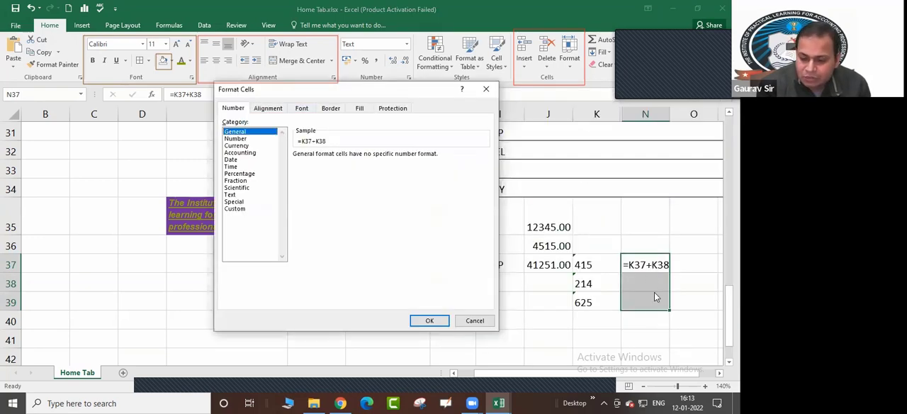
left_click(236, 139)
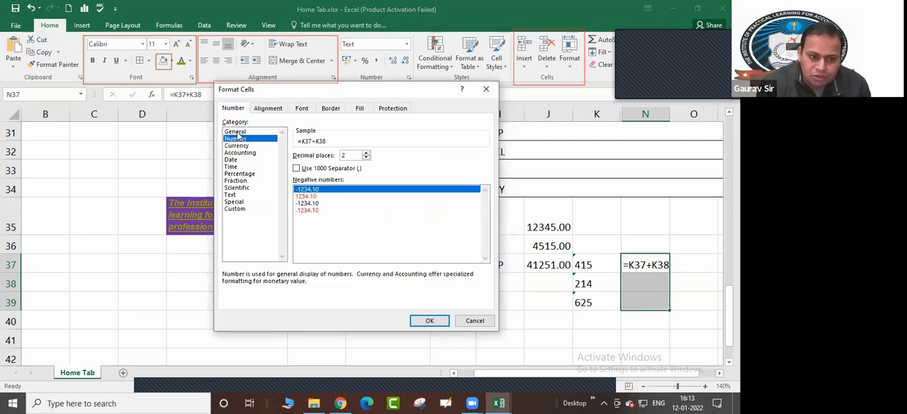
left_click(238, 133)
left_click(238, 138)
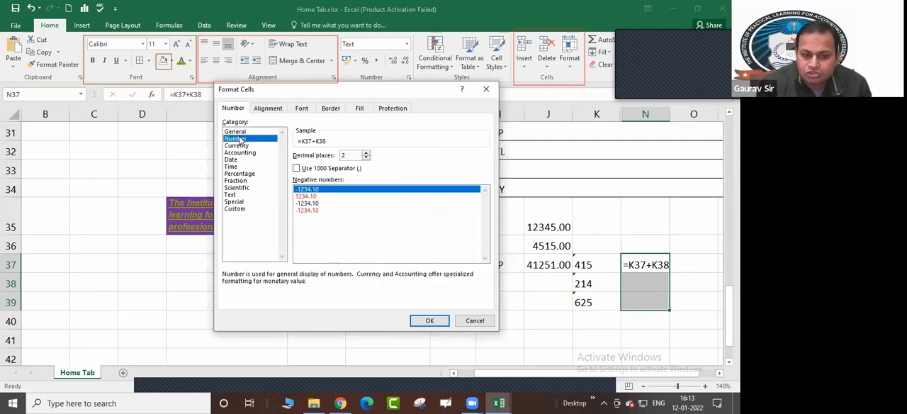
left_click(429, 322)
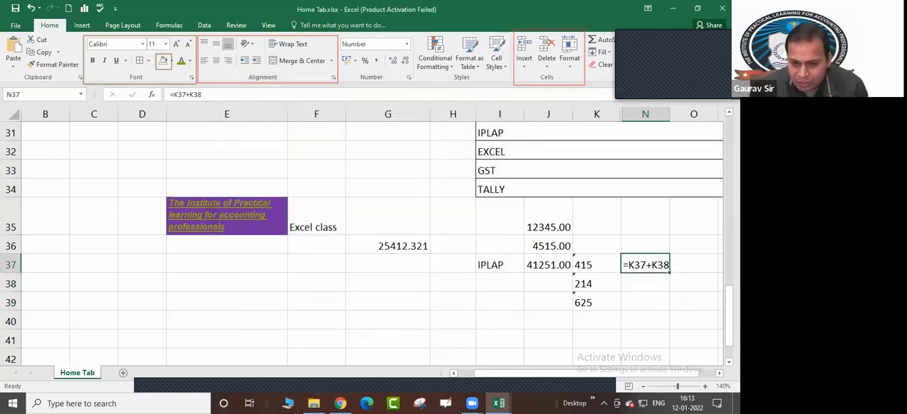
Re-enter the existing formula in cell N37 so that it is evaluated under the Number format
key("F2")
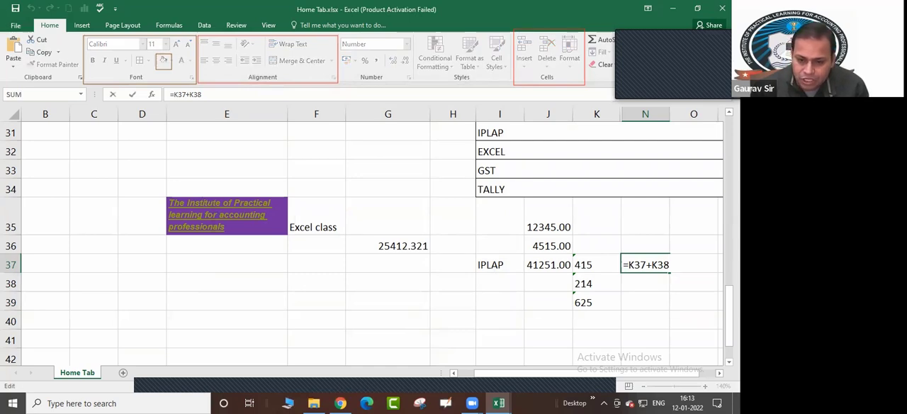
key("Return")
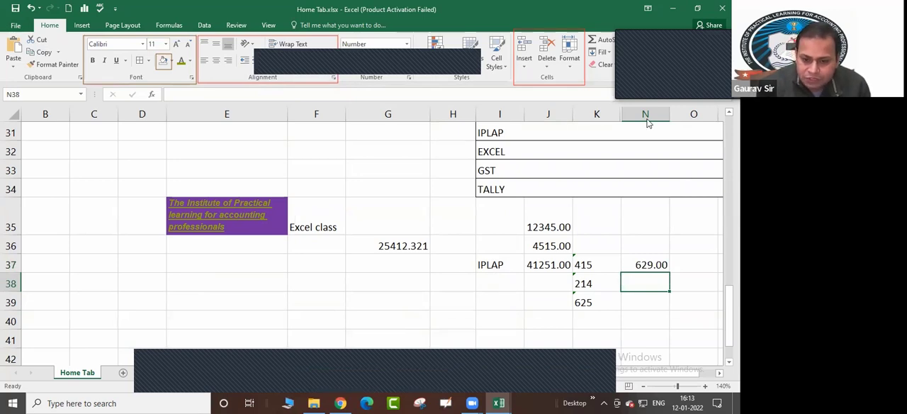
left_click(652, 264)
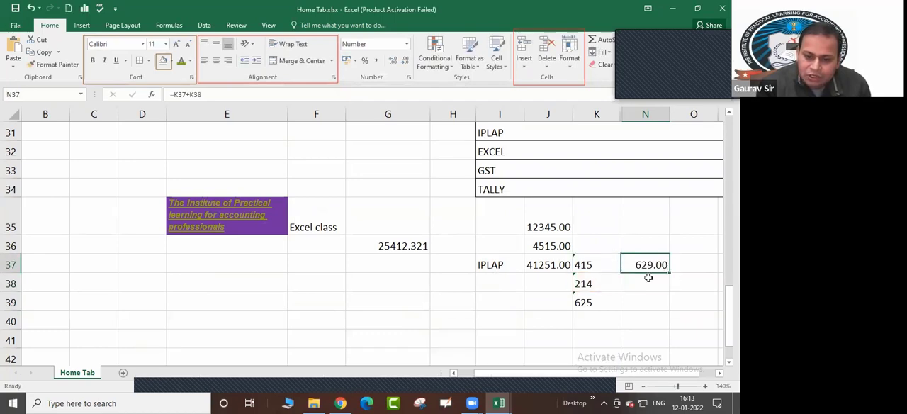
Enter the formula =K38+K39 in cell N38
left_click(649, 278)
type("=")
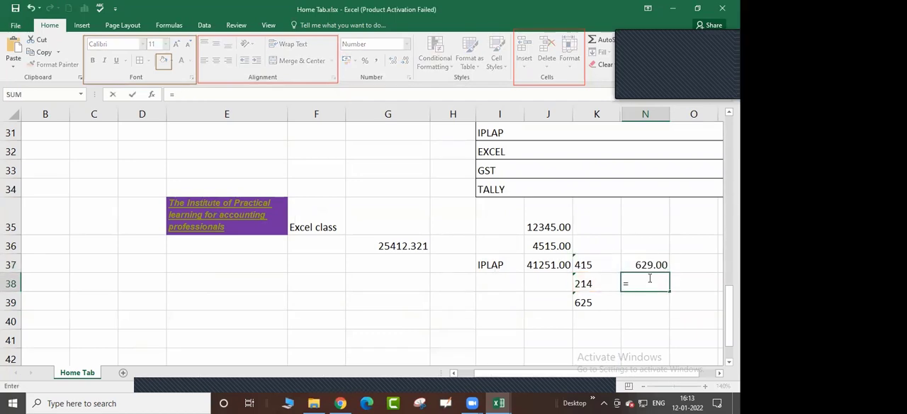
type("K38+K39")
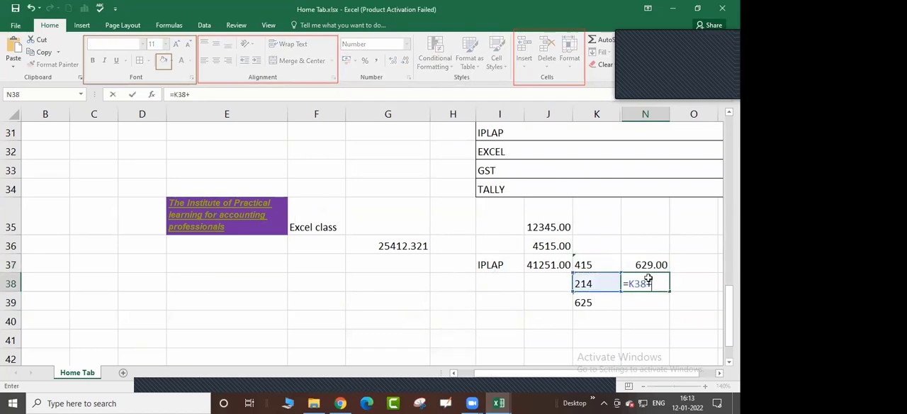
key("Return")
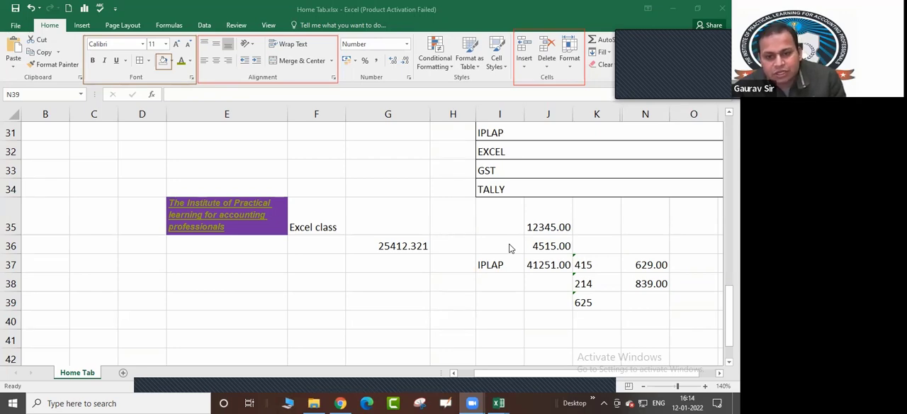
Format cell G36 as Currency with the ₹ symbol and two decimal places
left_click(400, 245)
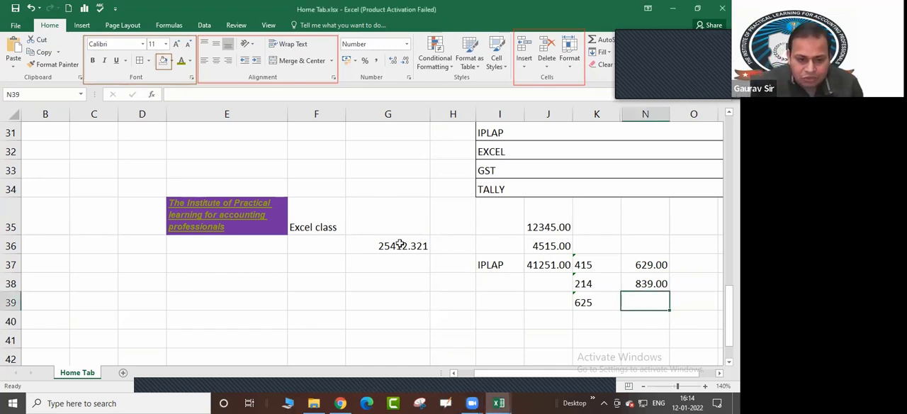
left_click(400, 245)
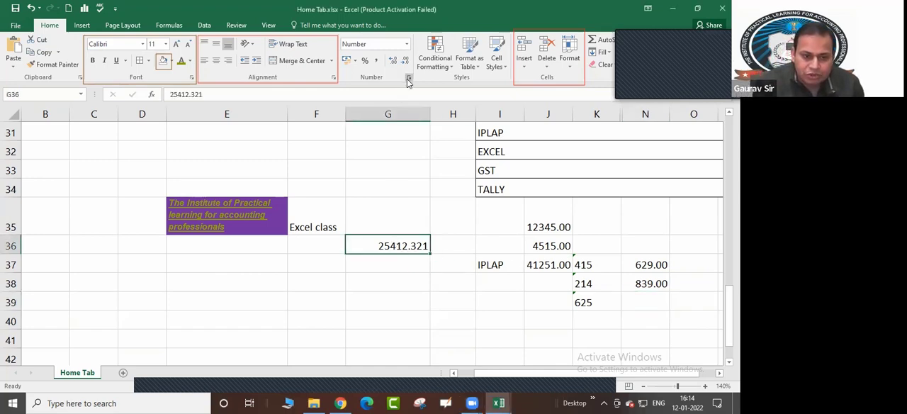
left_click(409, 79)
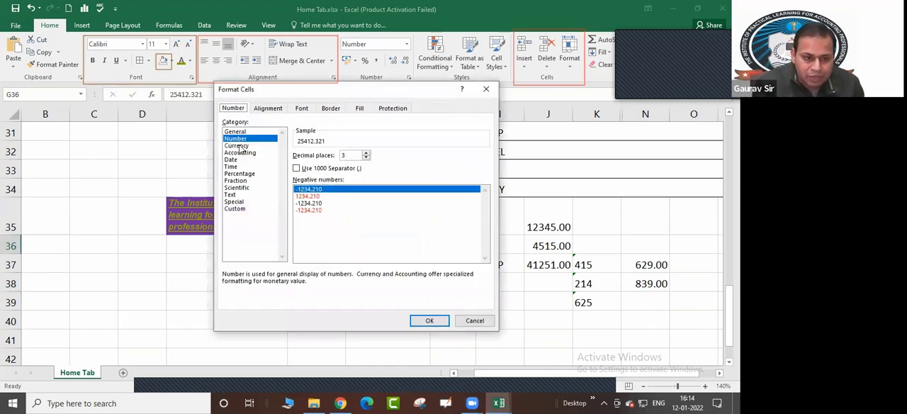
left_click(238, 146)
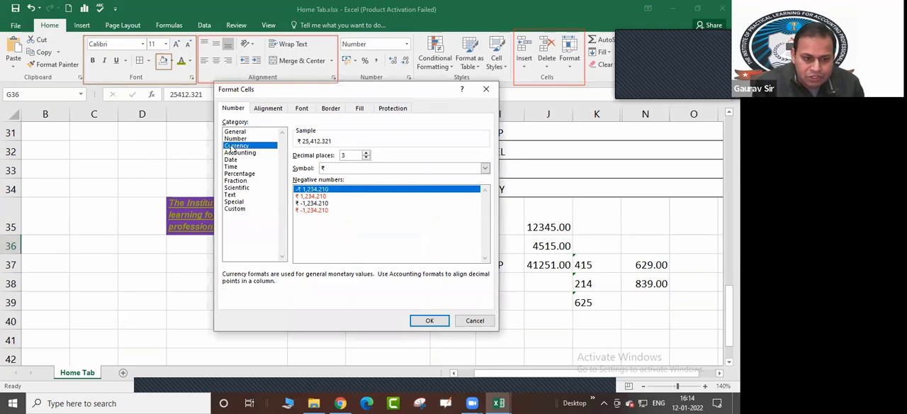
left_click(339, 170)
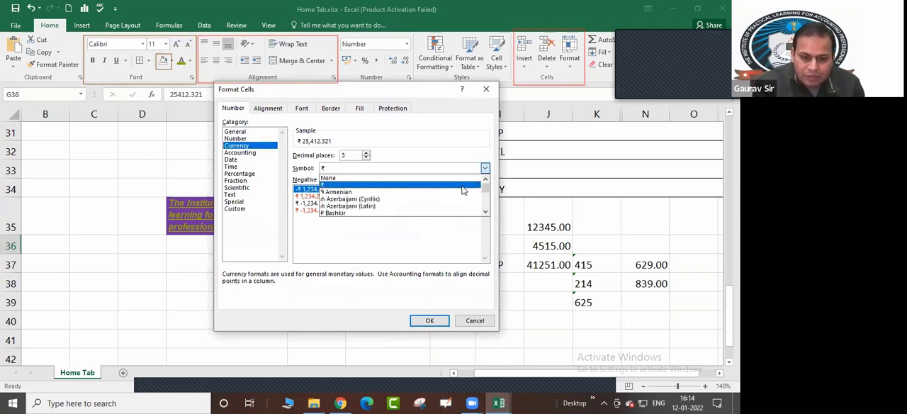
mouse_move(486, 188)
left_mouse_down()
mouse_move(486, 204)
mouse_move(485, 188)
left_mouse_up()
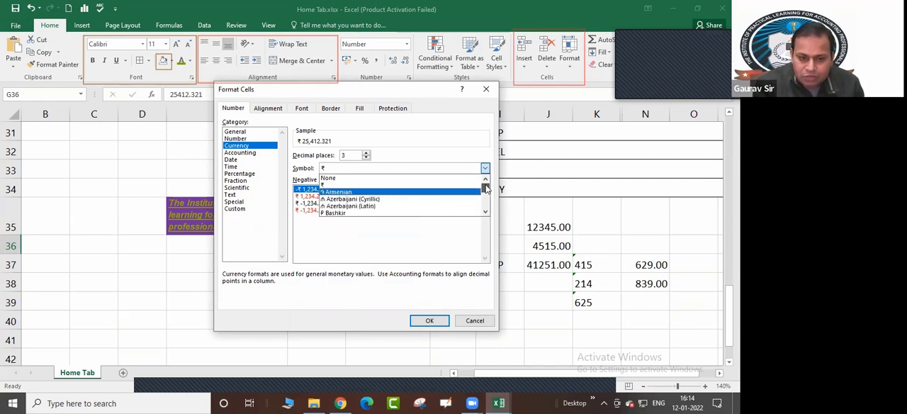
left_click(412, 185)
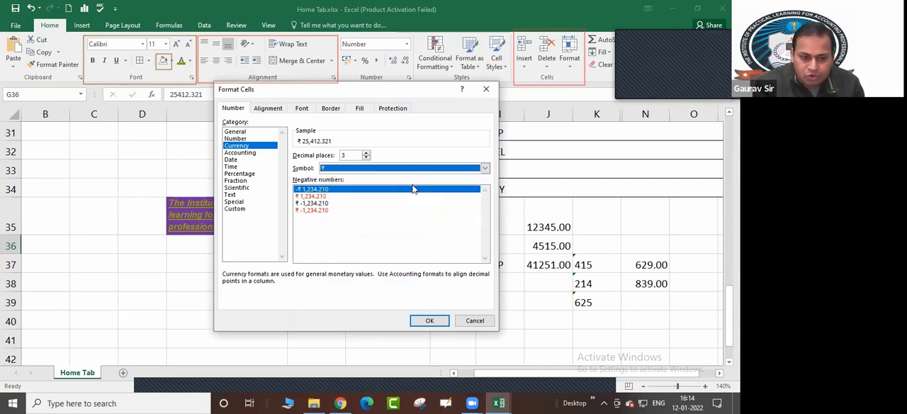
left_click(367, 158)
left_click(366, 158)
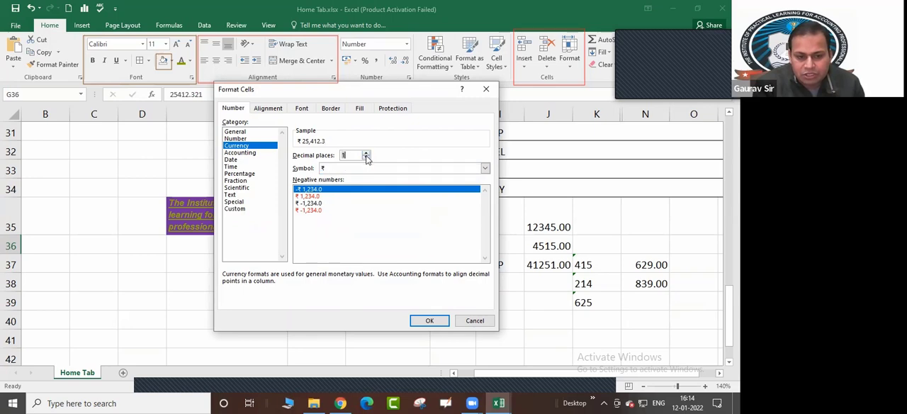
left_click(366, 153)
left_click(422, 320)
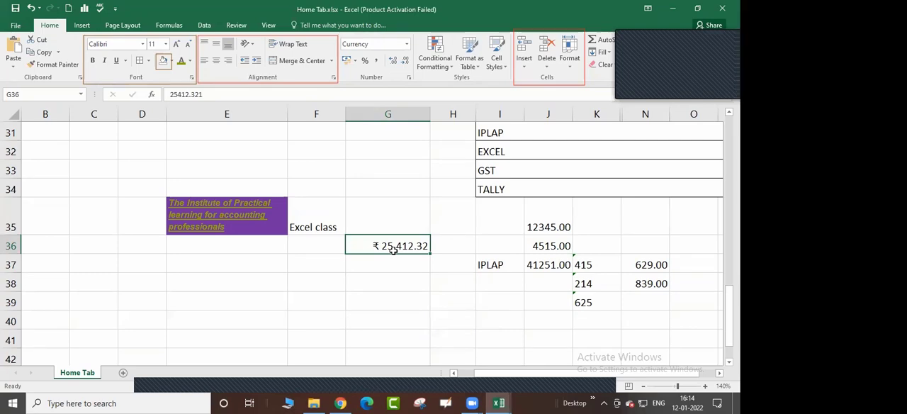
Format cells G37 to G42 as Currency with the ₹ symbol and two decimal places
key("Down")
key("shift+Down")
key("shift+Down")
key("shift+Down")
key("shift+Down")
key("shift+Down")
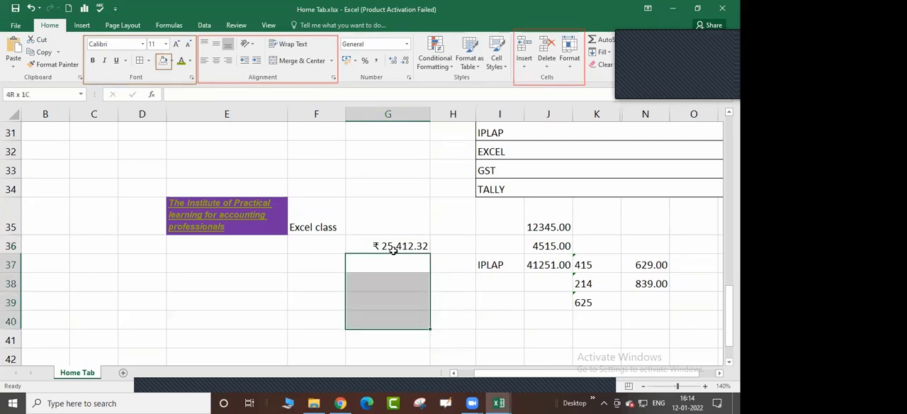
left_click(410, 80)
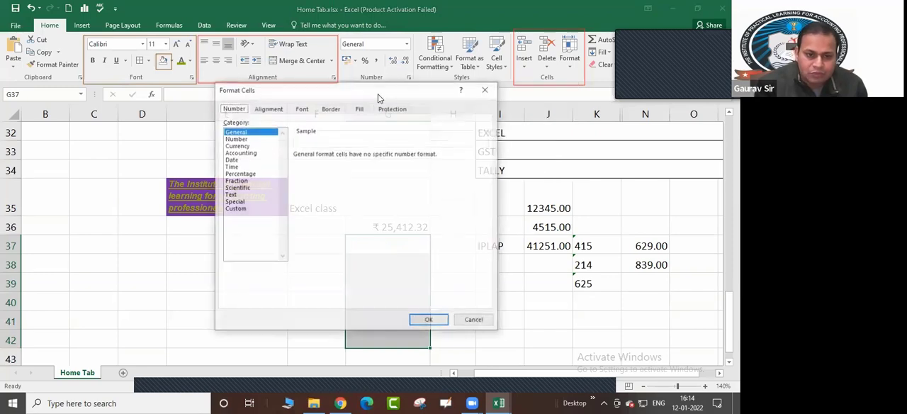
left_click(255, 147)
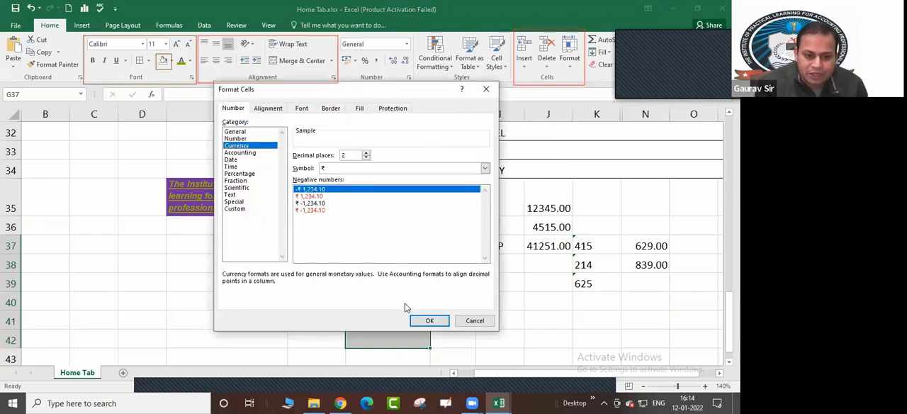
left_click(430, 320)
Enter the value 1254 in the Currency-formatted cell G38
left_click(381, 260)
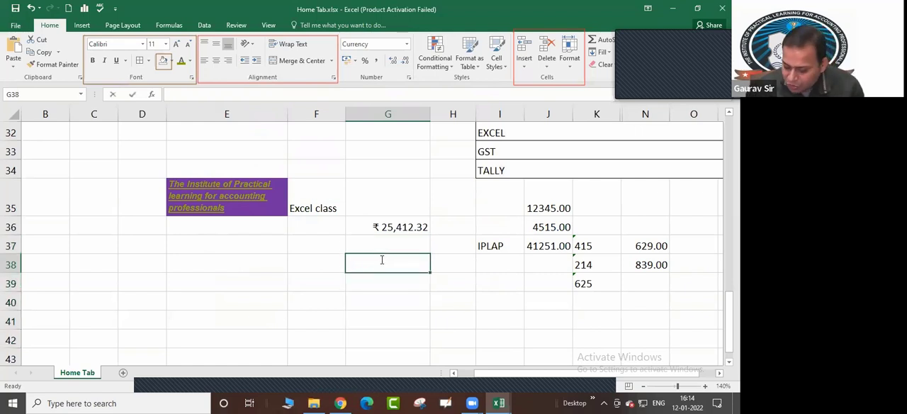
type("1254")
key("Return")
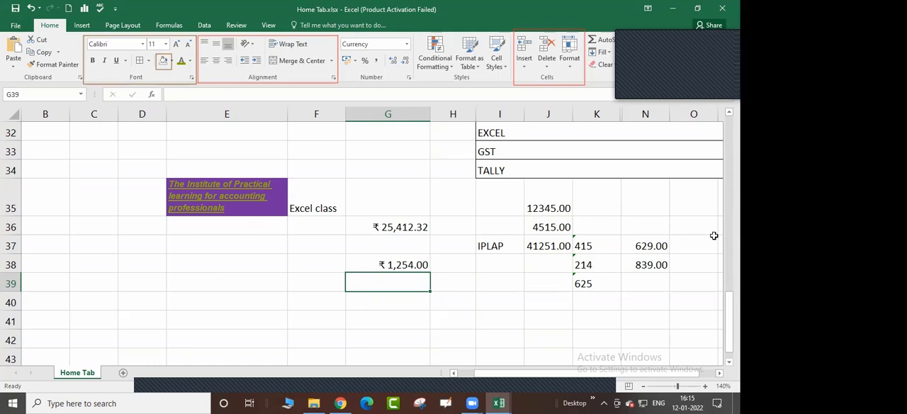
scroll(178, 265, "up", 9)
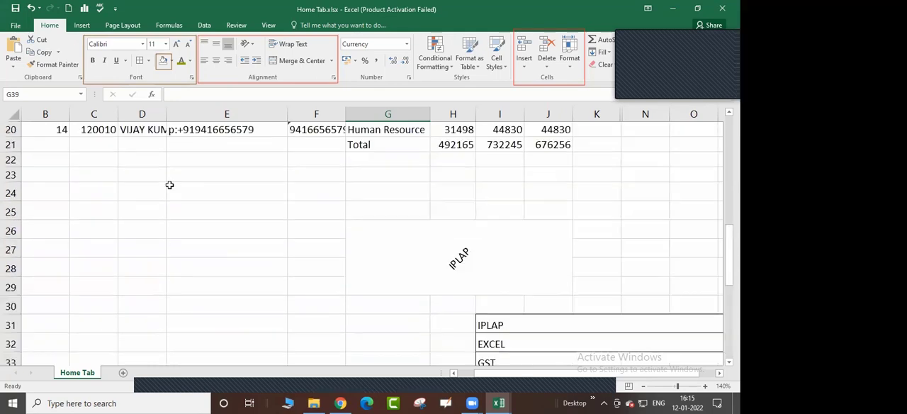
scroll(159, 205, "down", 6)
left_click(210, 113)
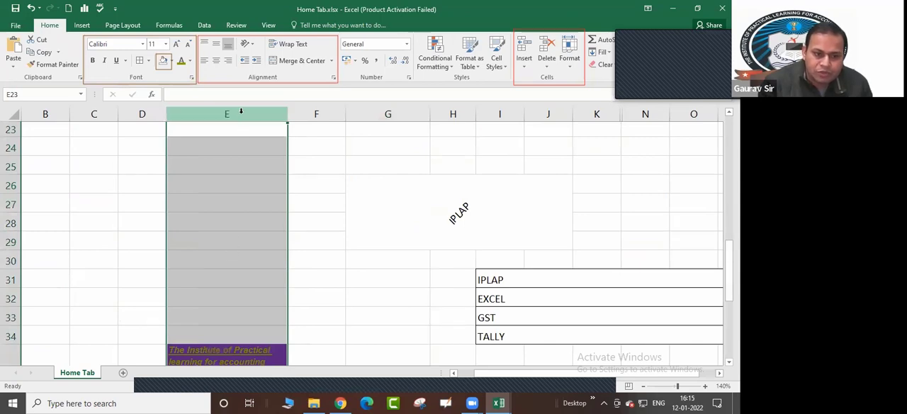
left_click(409, 78)
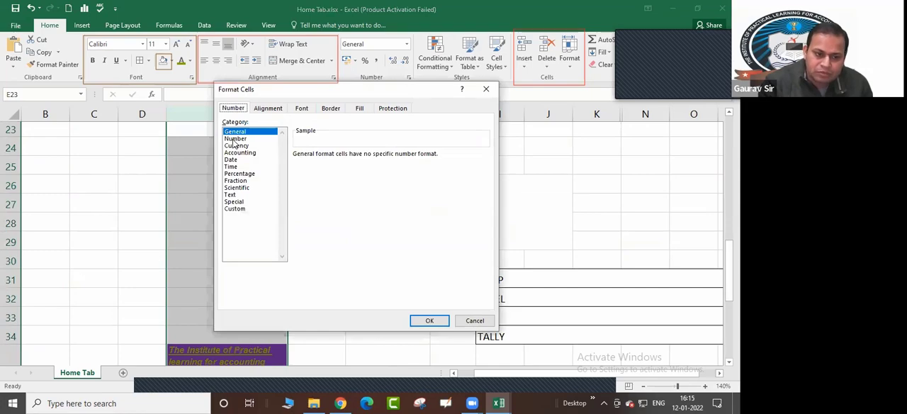
left_click(474, 320)
scroll(298, 253, "up", 7)
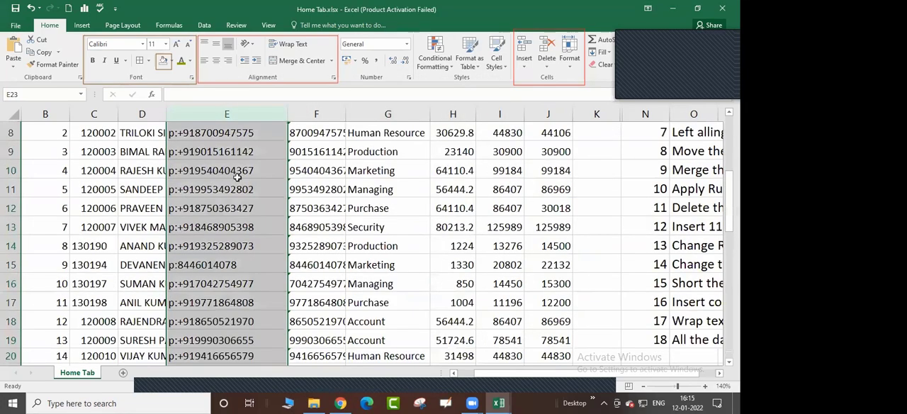
Format the entire employee name column D as Text through the Format Cells dialog
left_click(138, 261)
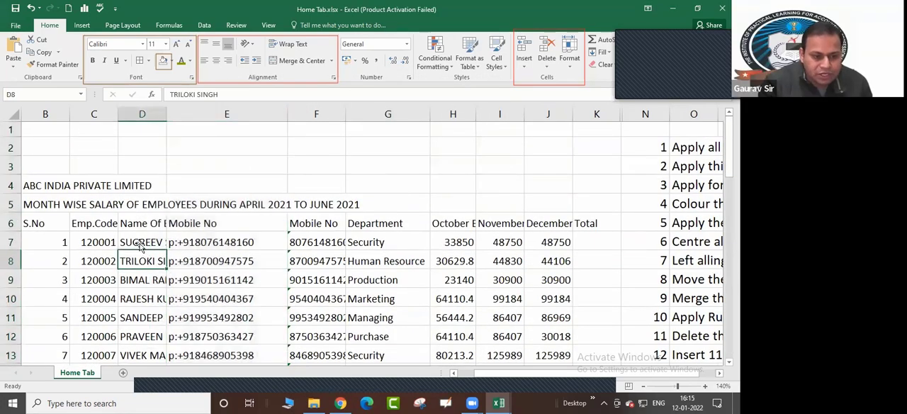
left_click(141, 116)
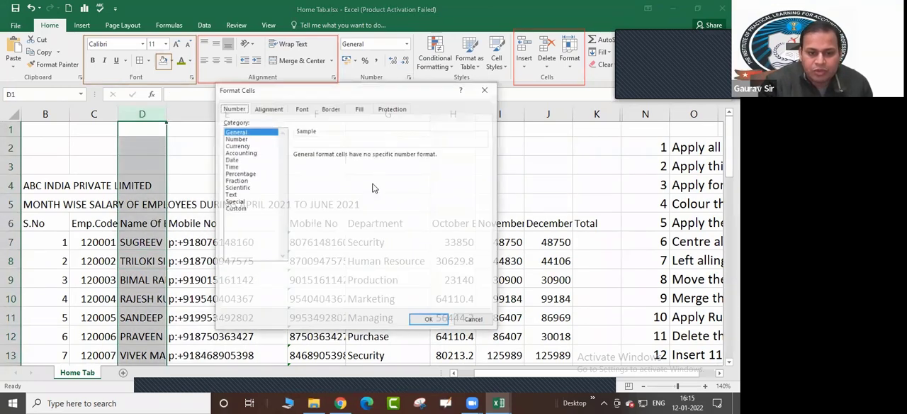
left_click(408, 76)
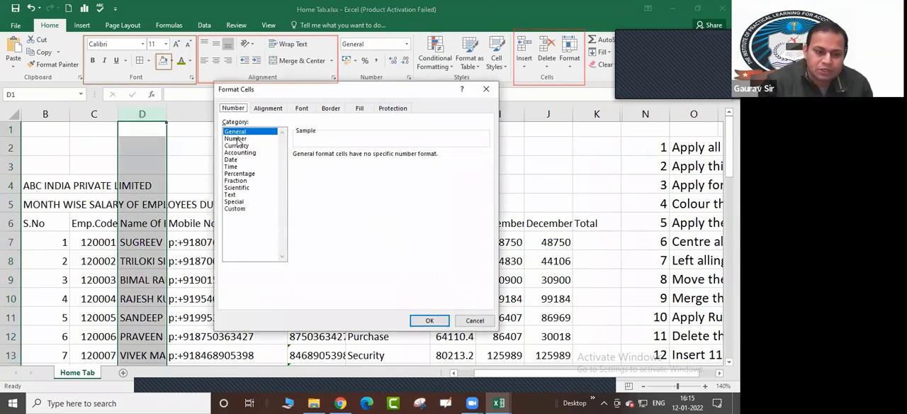
left_click(236, 194)
left_click(426, 322)
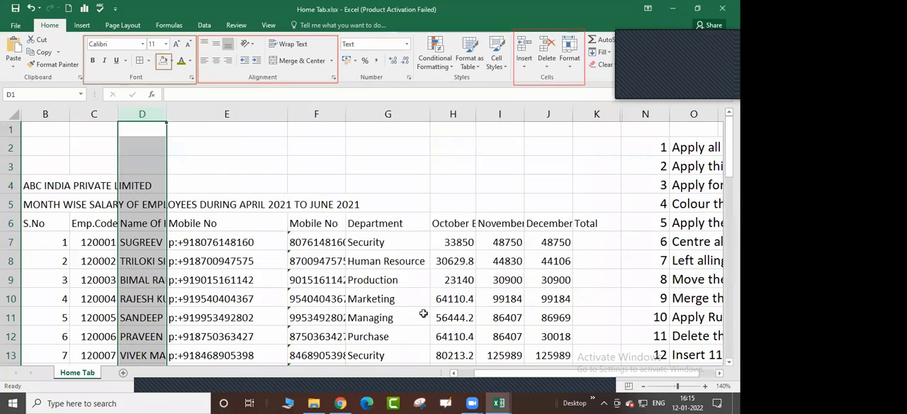
Compare the number format of empty cells far down column D with that of cells in column E
scroll(198, 287, "down", 11)
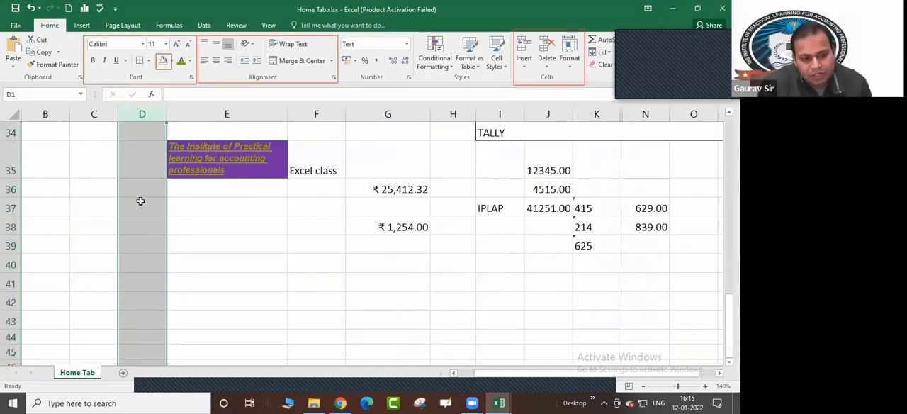
scroll(132, 314, "down", 15)
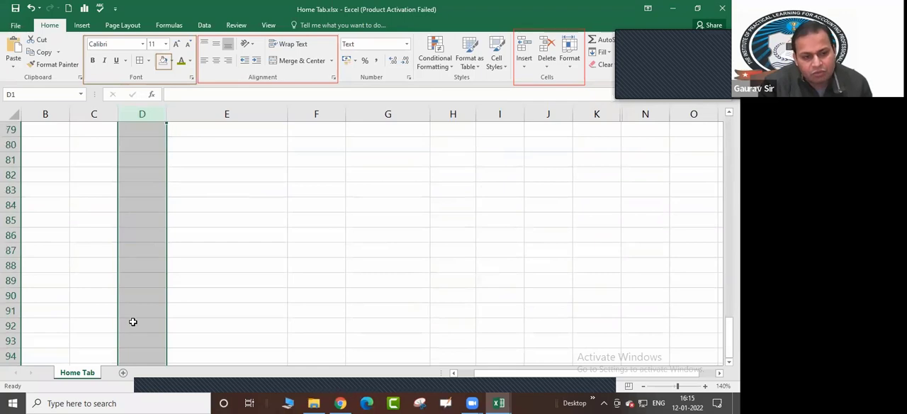
left_click(132, 322)
key("Up")
key("Up")
key("Up")
key("Up")
key("Up")
key("Up")
key("Up")
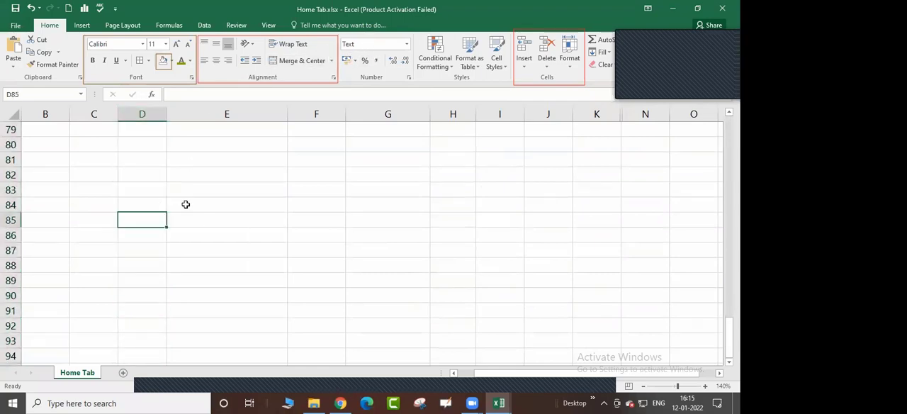
left_click(196, 204)
left_click(253, 147)
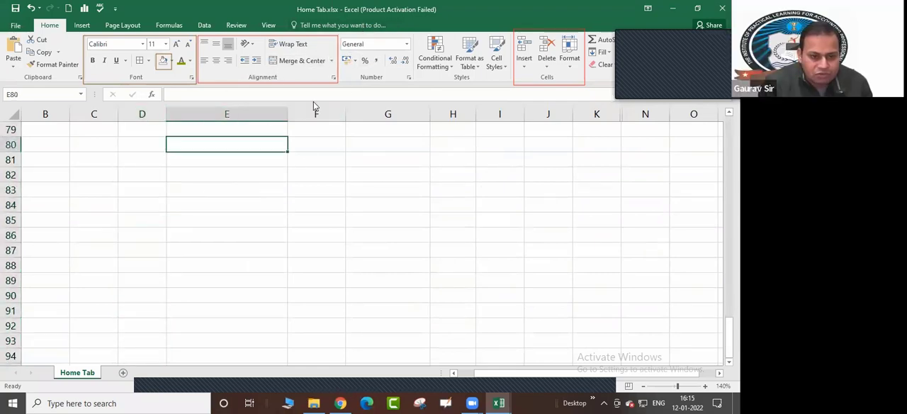
scroll(182, 216, "up", 9)
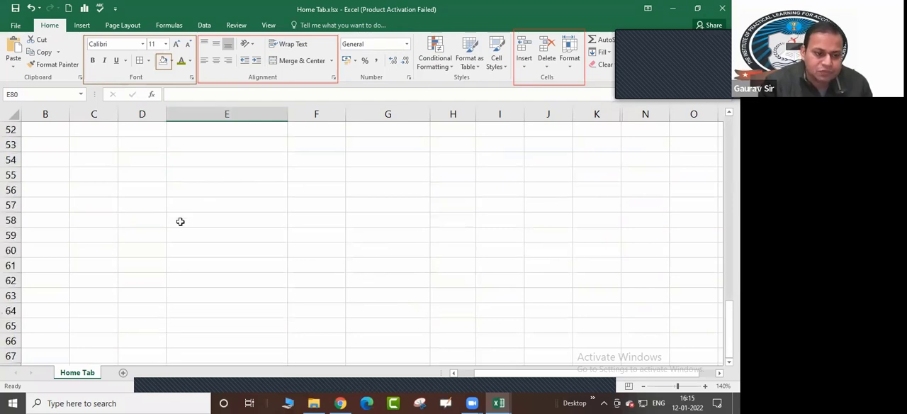
scroll(181, 222, "up", 4)
scroll(213, 234, "up", 13)
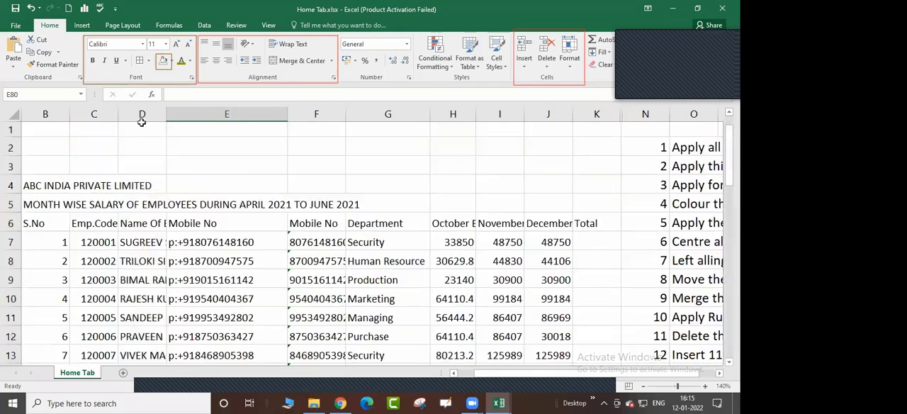
Examine column D's number format again, from the whole column down to the empty cell D65
left_click(142, 122)
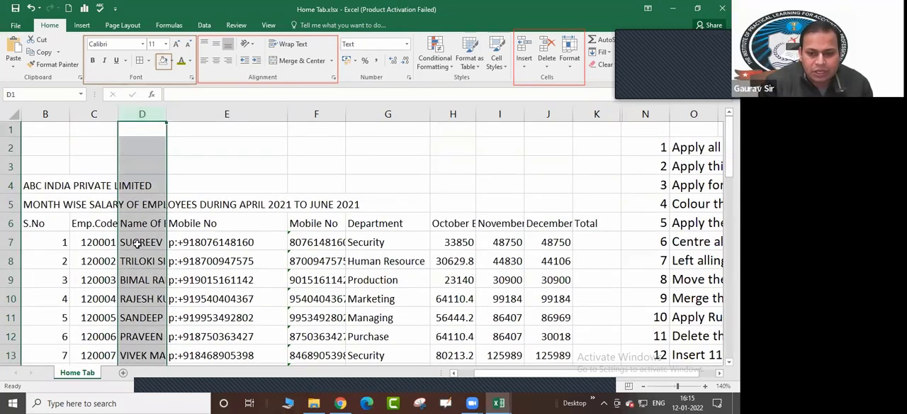
scroll(140, 241, "down", 6)
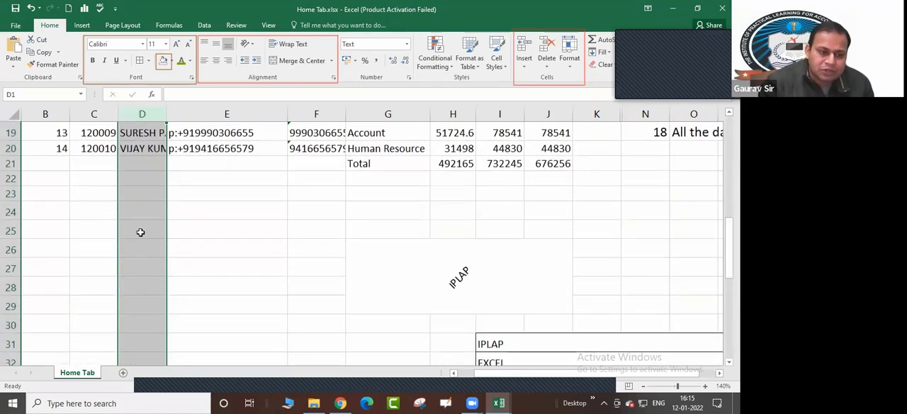
scroll(142, 234, "up", 4)
scroll(149, 291, "down", 17)
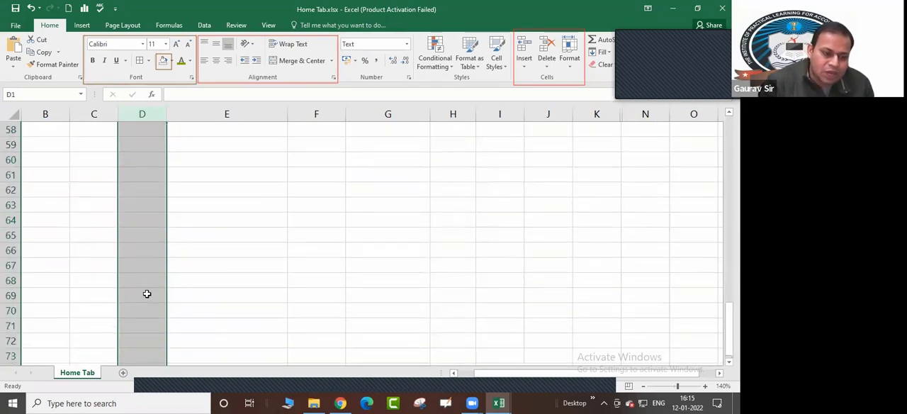
left_click(137, 239)
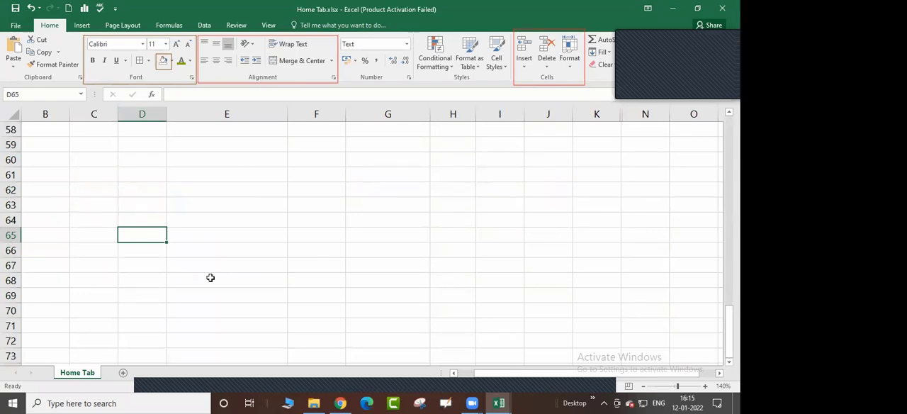
scroll(213, 276, "up", 11)
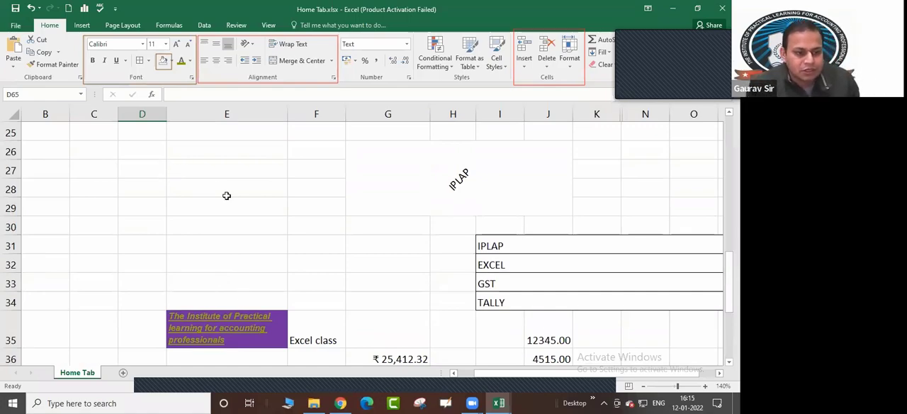
scroll(227, 196, "down", 6)
scroll(232, 199, "up", 5)
scroll(232, 198, "up", 7)
scroll(232, 198, "down", 3)
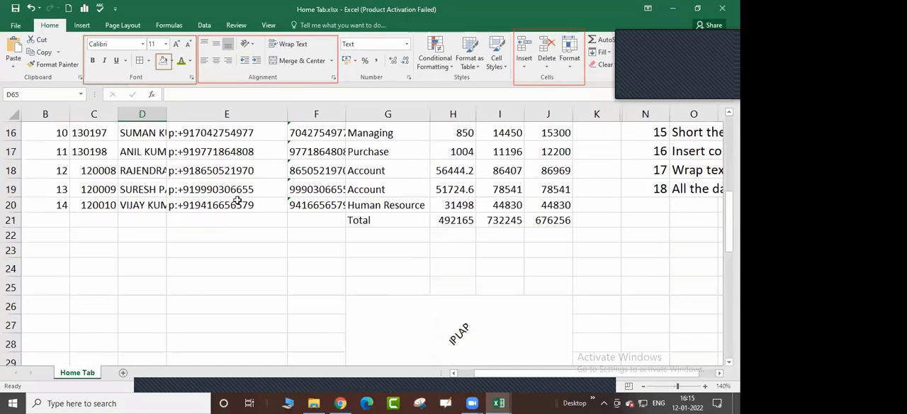
scroll(232, 199, "up", 5)
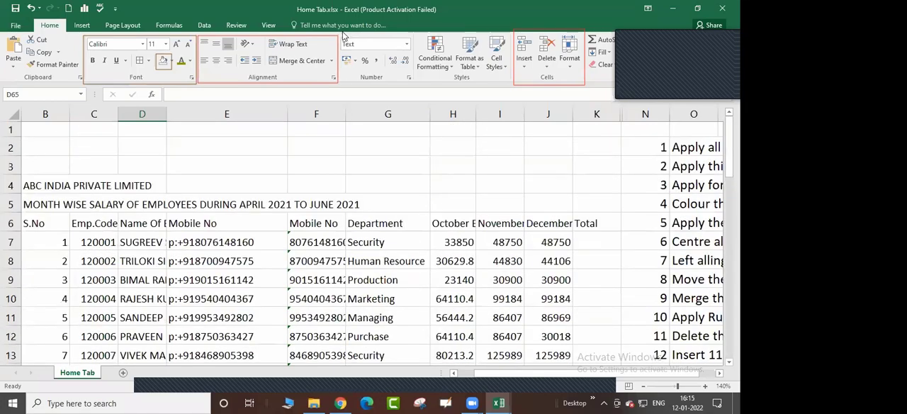
Review the Number, Currency, Accounting, Date, Time and Percentage format options for cell D65 without applying any of them
left_click(409, 77)
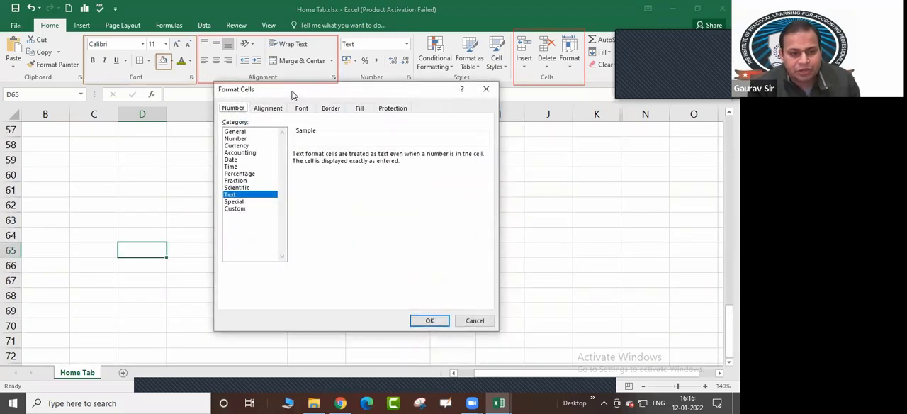
left_click_drag(291, 93, 400, 107)
left_click(345, 146)
left_click(346, 153)
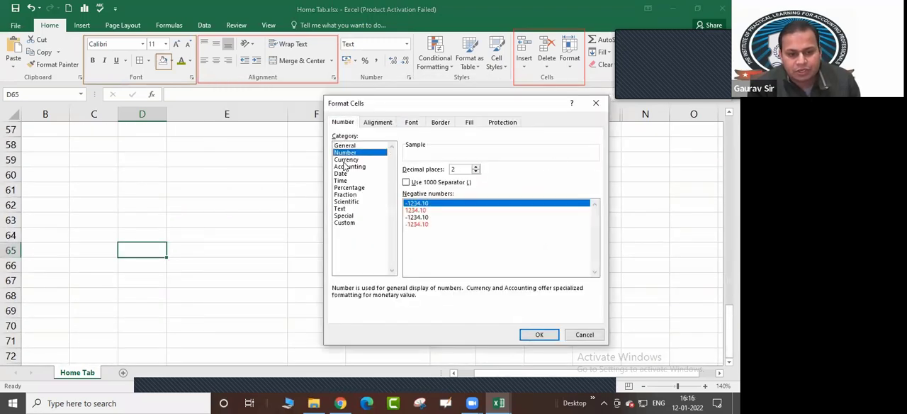
left_click(346, 159)
left_click(347, 166)
left_click(341, 174)
left_click(342, 181)
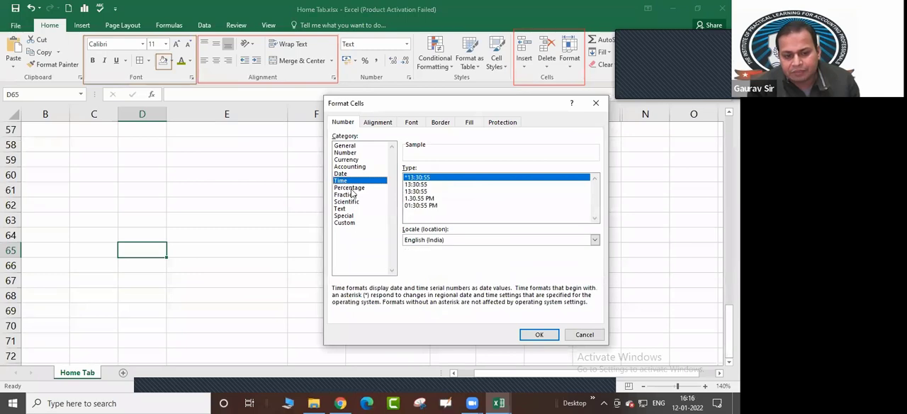
left_click(349, 187)
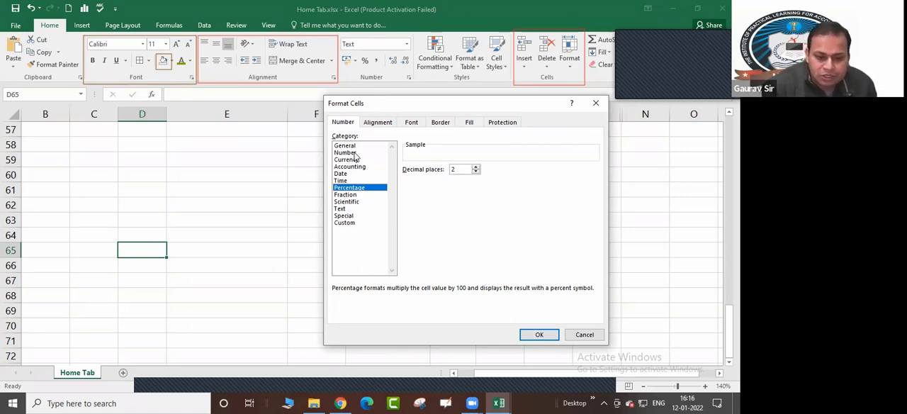
left_click_drag(435, 106, 393, 106)
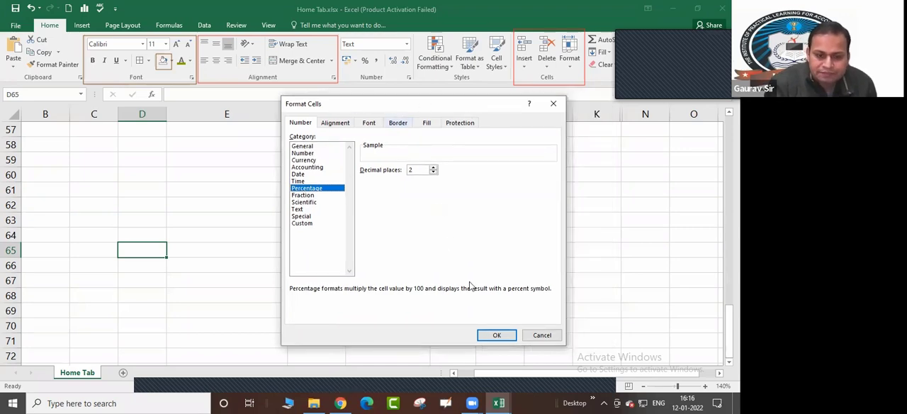
left_click(542, 335)
Apply the Comma Style to the number 41251 in cell J37
scroll(383, 208, "up", 10)
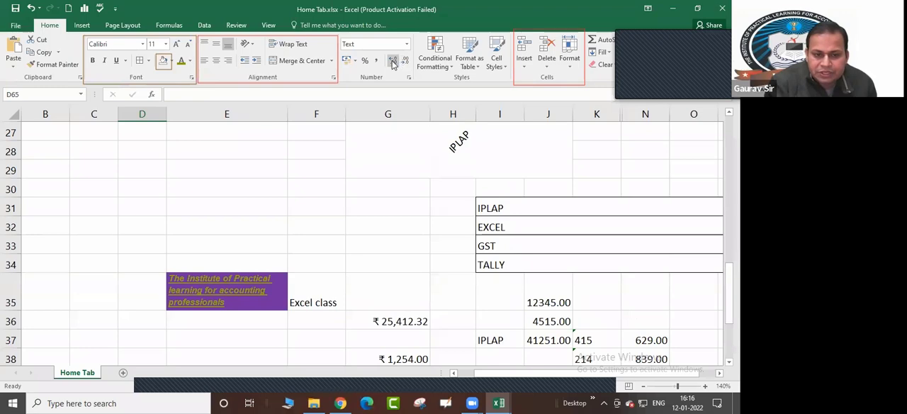
scroll(377, 229, "down", 2)
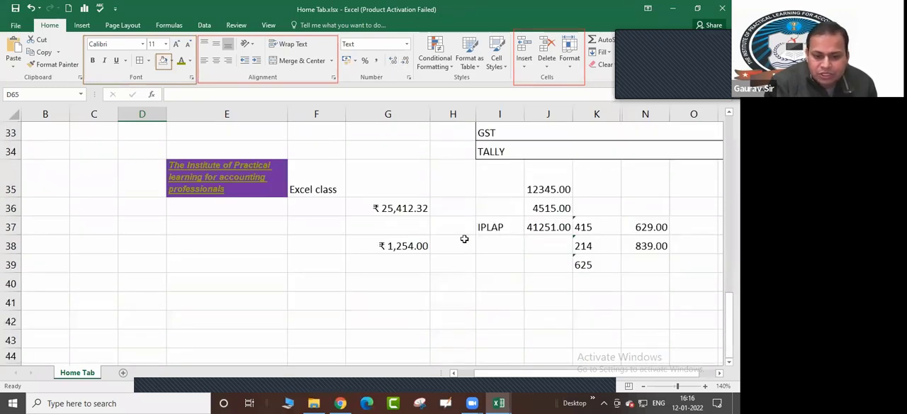
left_click(646, 229)
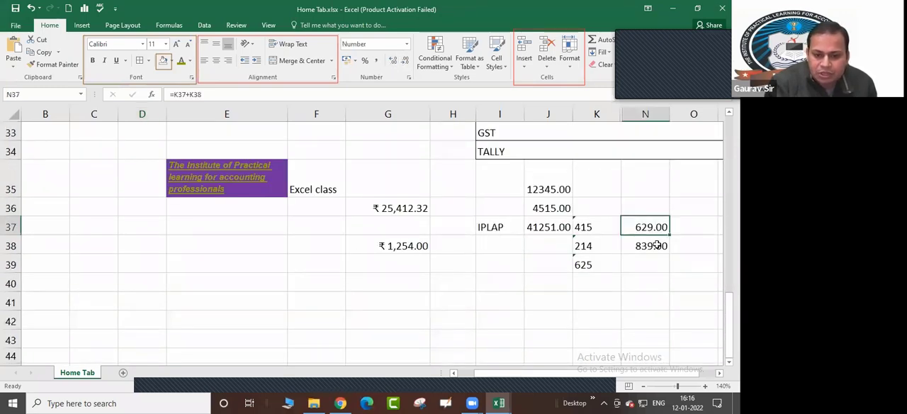
left_click(651, 246)
left_click(536, 229)
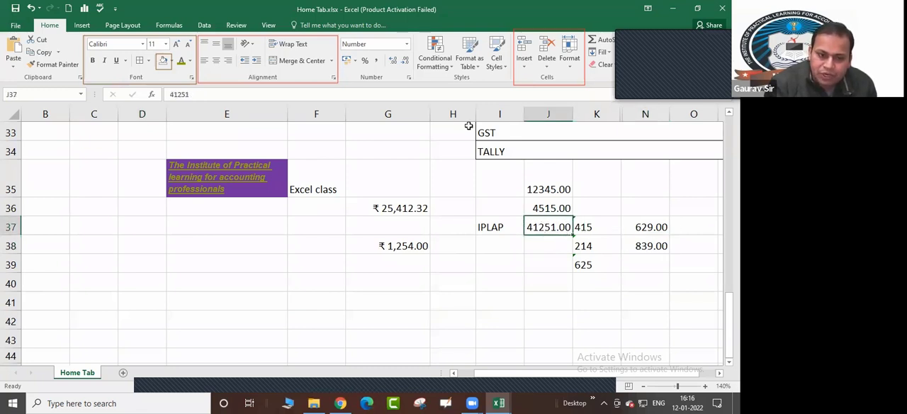
left_click(378, 63)
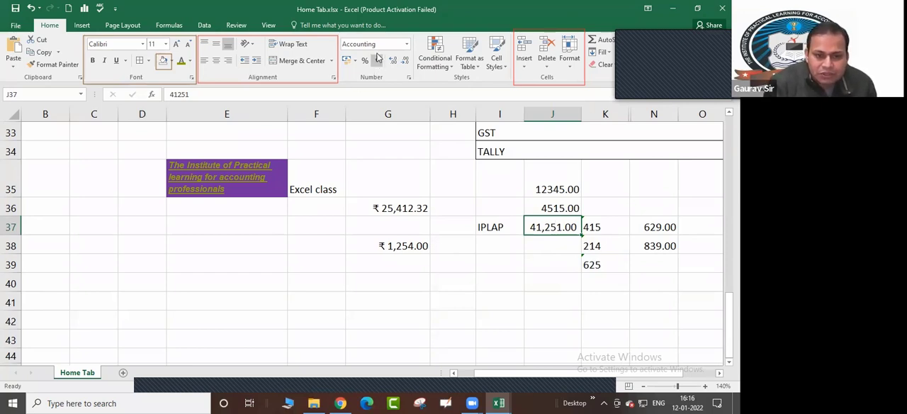
Enter the values 10, 15, 20 and 30 in cells I40 to I43
left_click(540, 283)
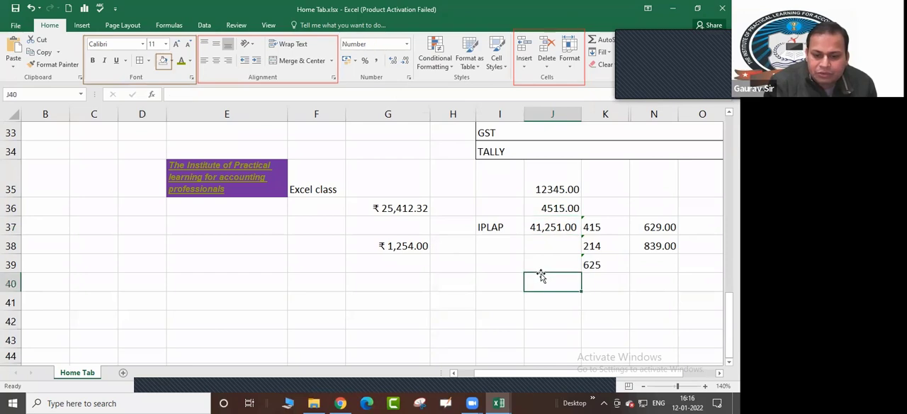
left_click(489, 275)
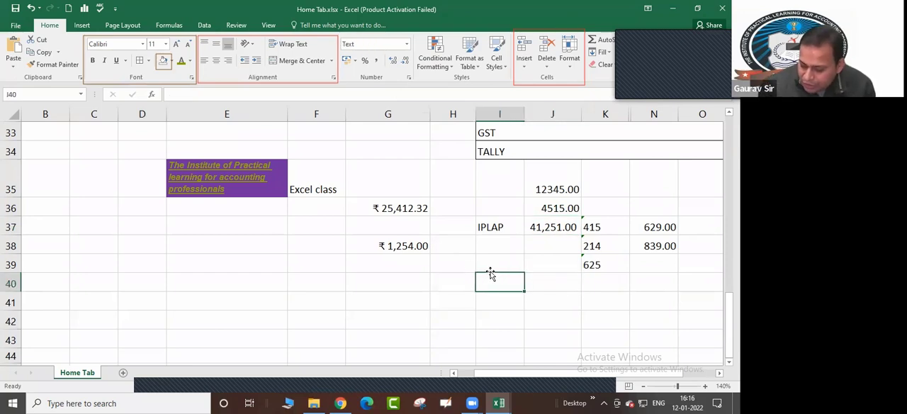
type("10")
key("Return")
type("15")
key("Return")
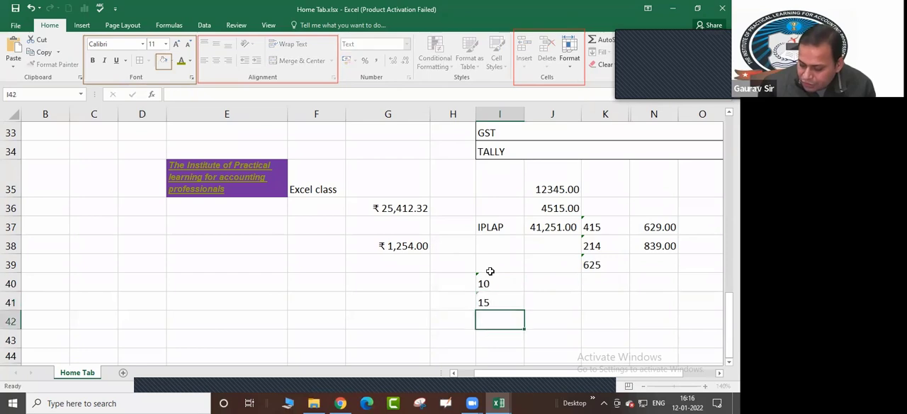
type("20")
key("Return")
type("30")
key("ctrl+Return")
Format cells I40 to I43 as Number with no decimal places
key("Up")
key("Up")
key("Up")
key("Up")
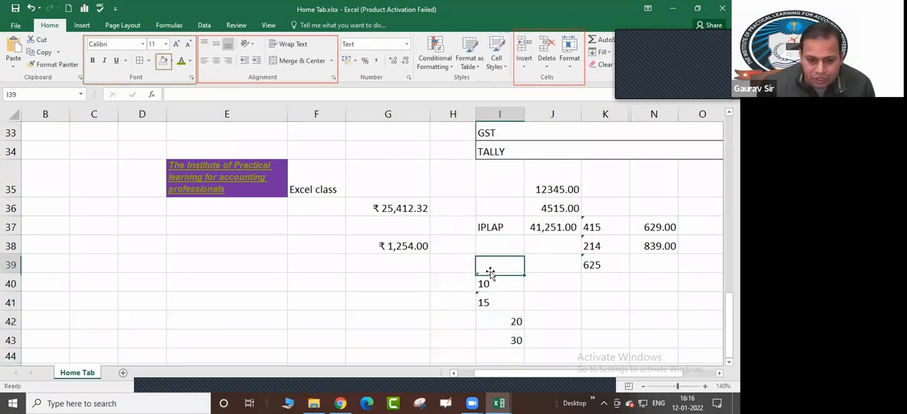
key("Down")
key("shift+Down")
key("shift+Down")
key("shift+Down")
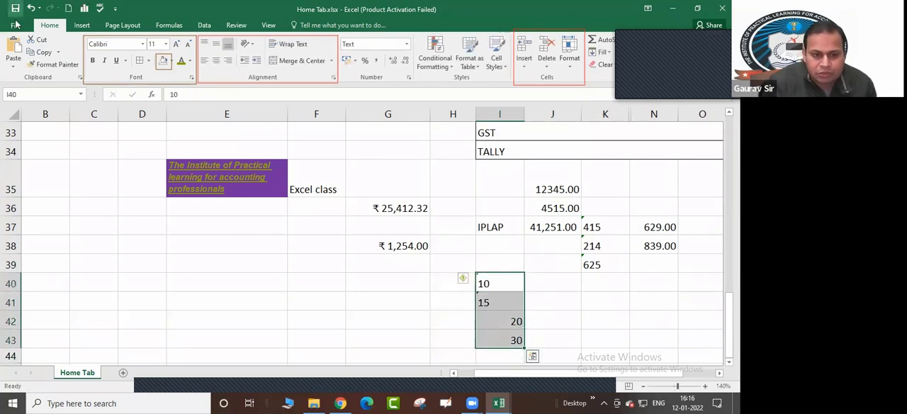
left_click(407, 46)
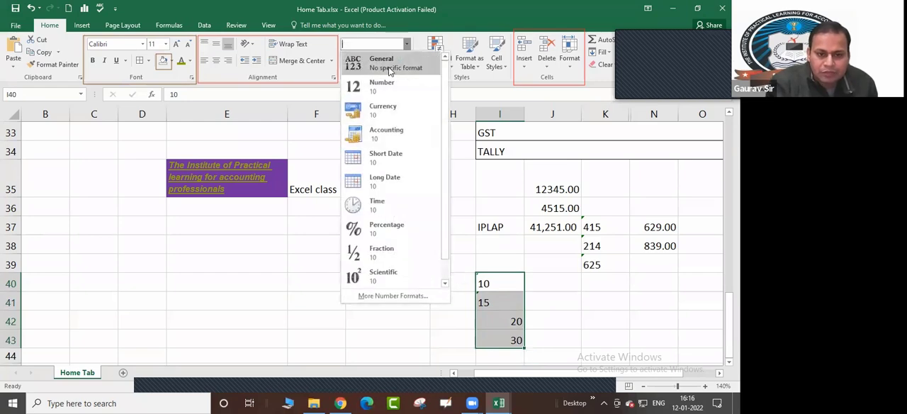
left_click(383, 81)
left_click(405, 61)
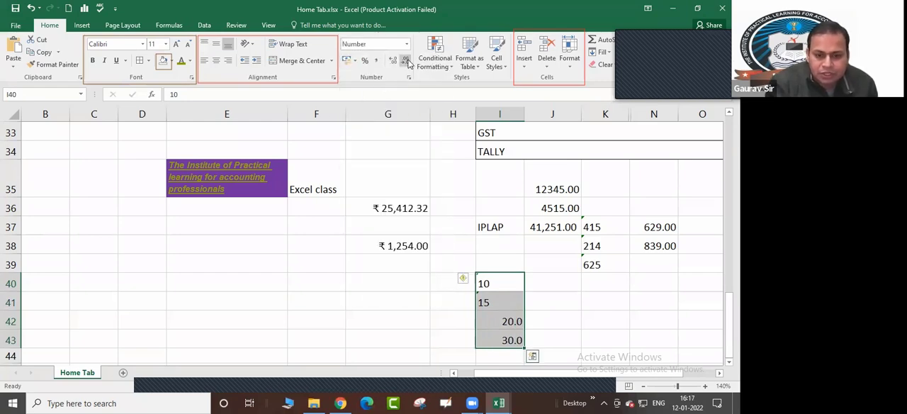
left_click(406, 61)
left_click(542, 322)
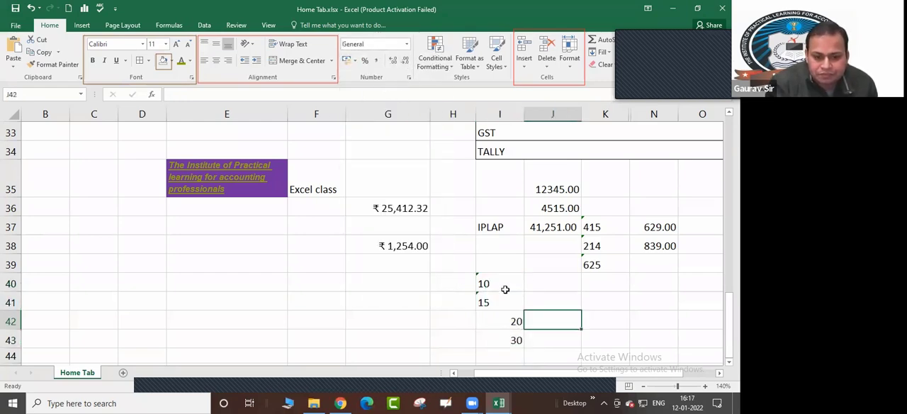
Review the Number format settings of cells I40 to I43 in the Format Cells dialog without changing them
left_click_drag(500, 282, 500, 340)
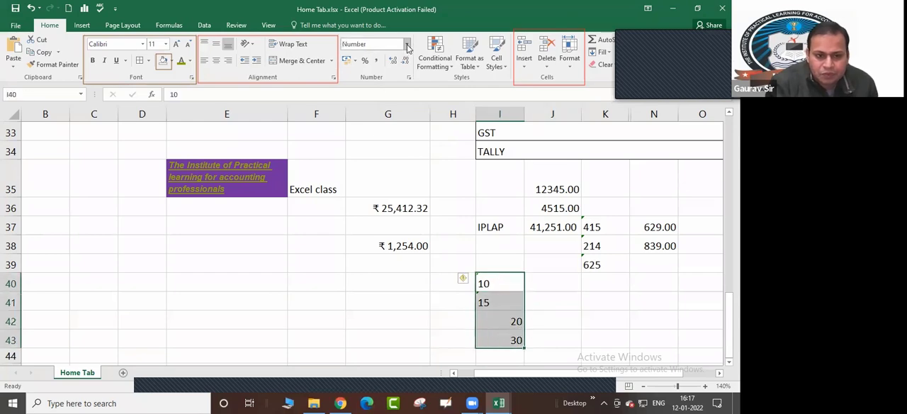
left_click(409, 76)
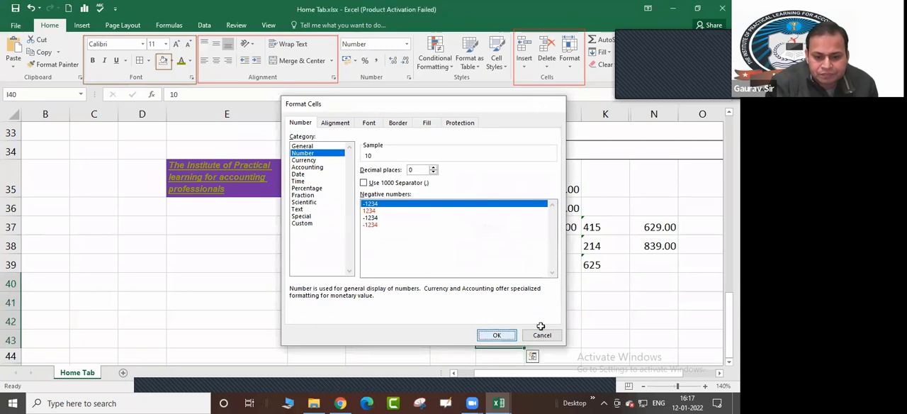
left_click(542, 335)
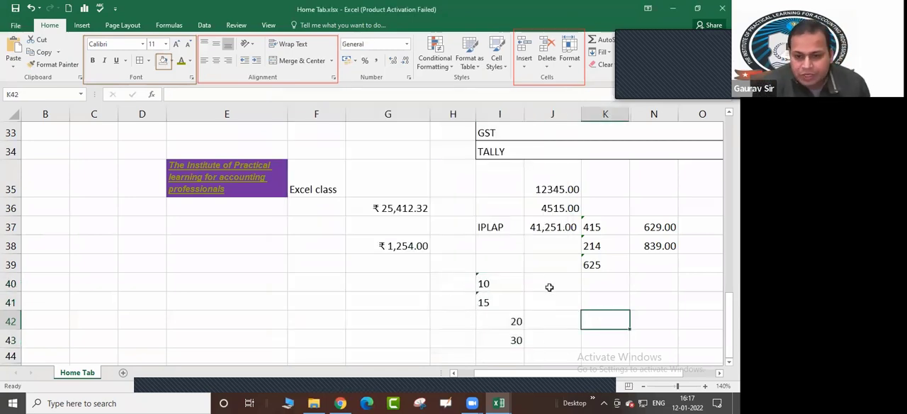
Examine the number format and alignment of cells I40 and I41 against the values below them
scroll(548, 285, "down", 1)
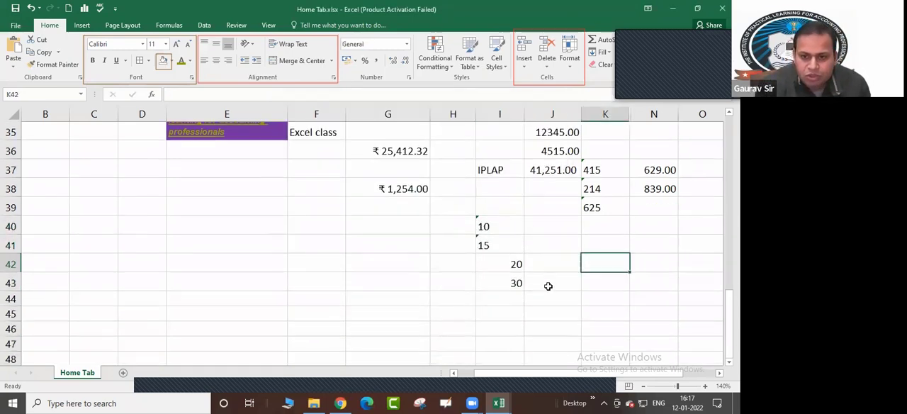
left_click(499, 209)
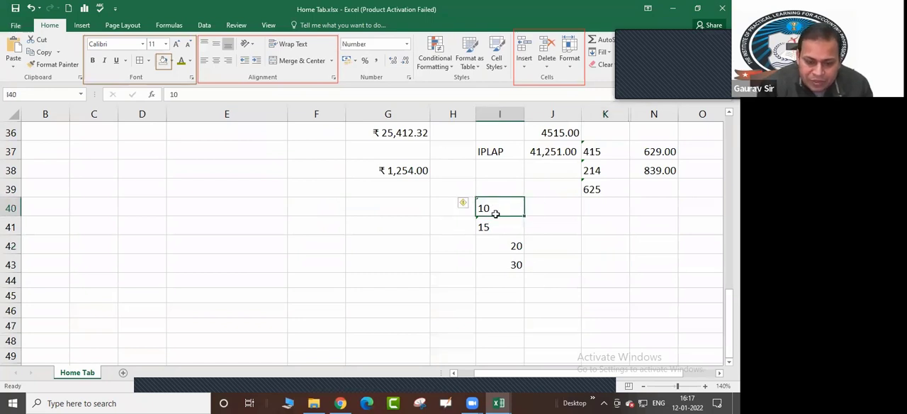
left_click(496, 225)
left_click_drag(495, 205, 500, 225)
left_click(497, 208)
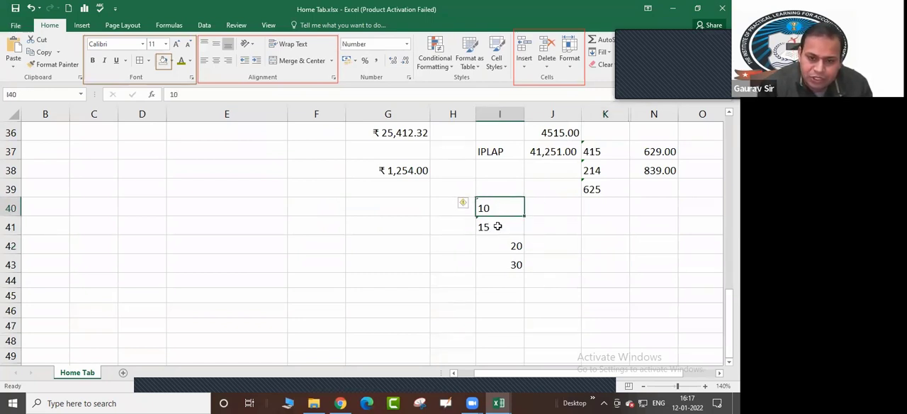
left_click(496, 224)
left_click(498, 207)
left_click(499, 224)
left_click_drag(499, 210, 494, 224)
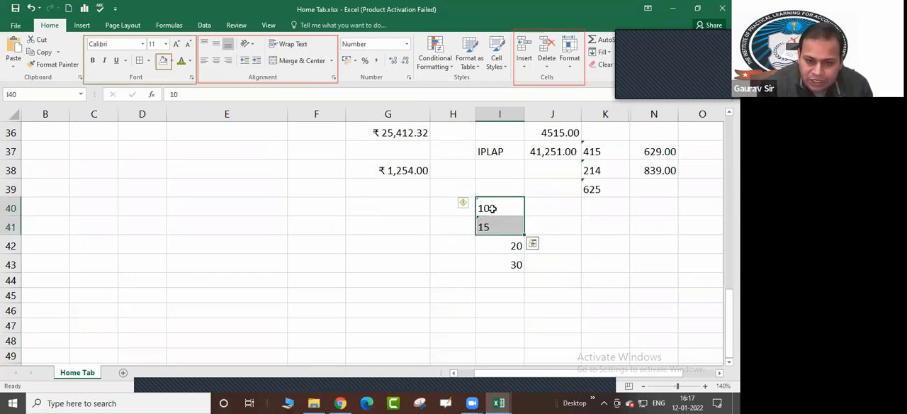
left_click(492, 207)
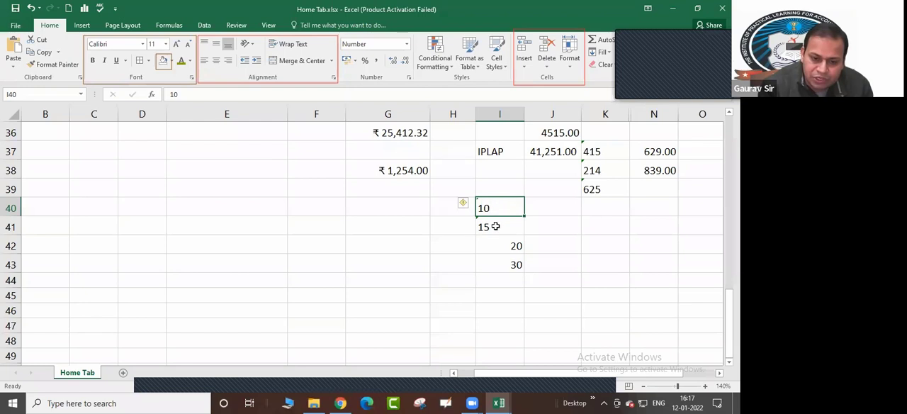
left_click(496, 228)
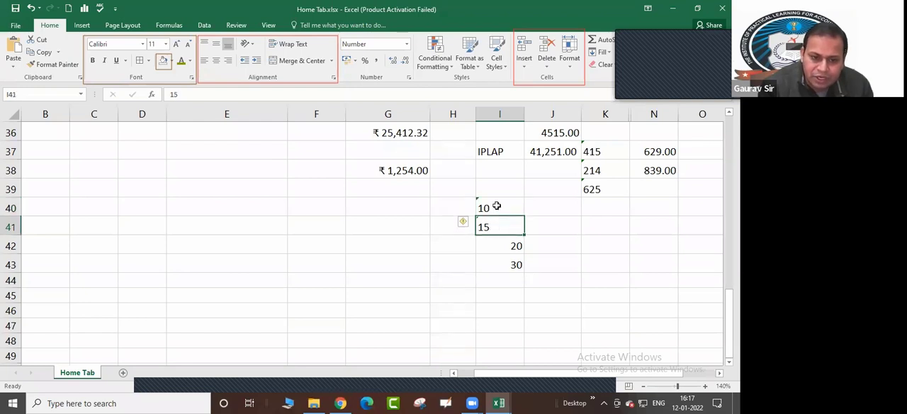
left_click(499, 204)
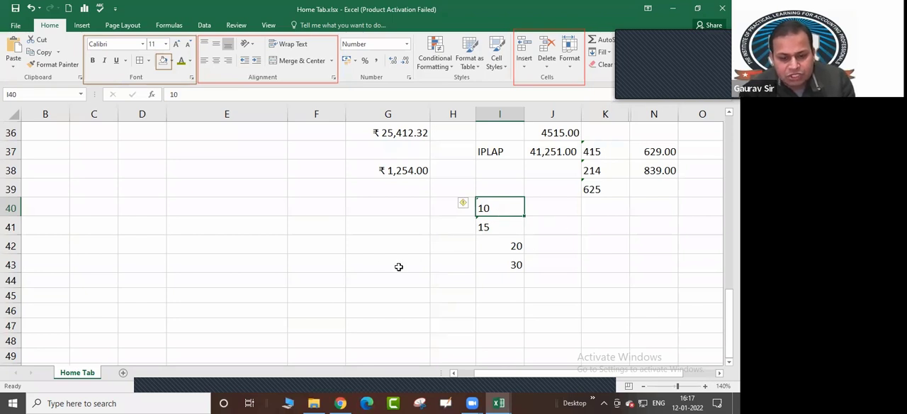
left_click(362, 261)
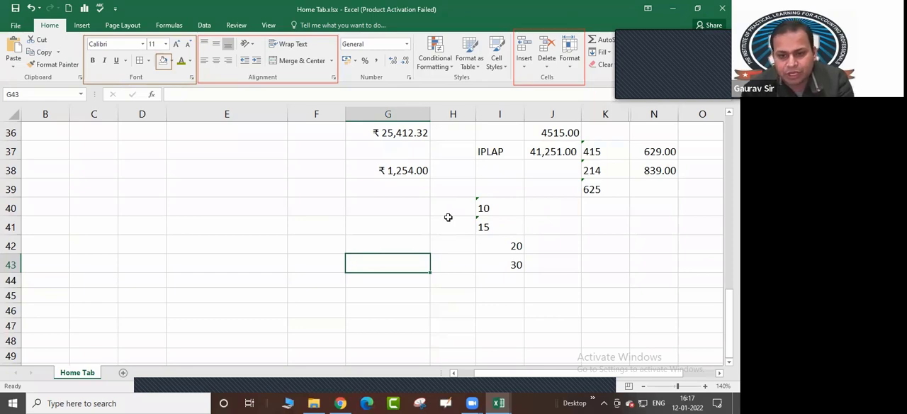
left_click(488, 203)
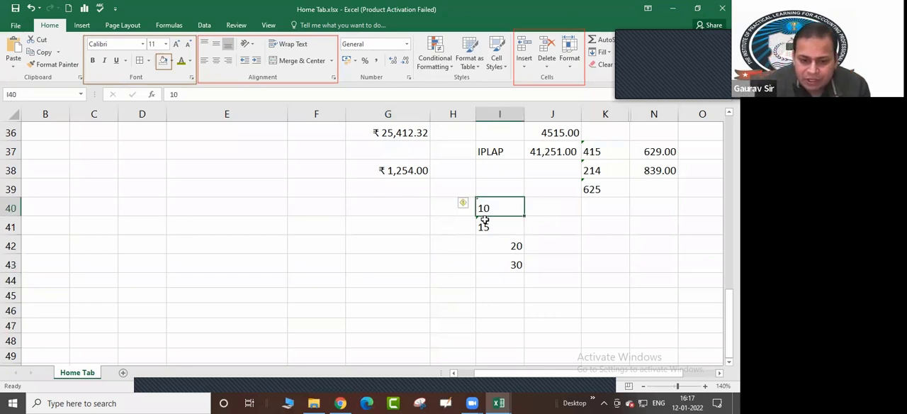
left_click_drag(484, 220, 488, 226)
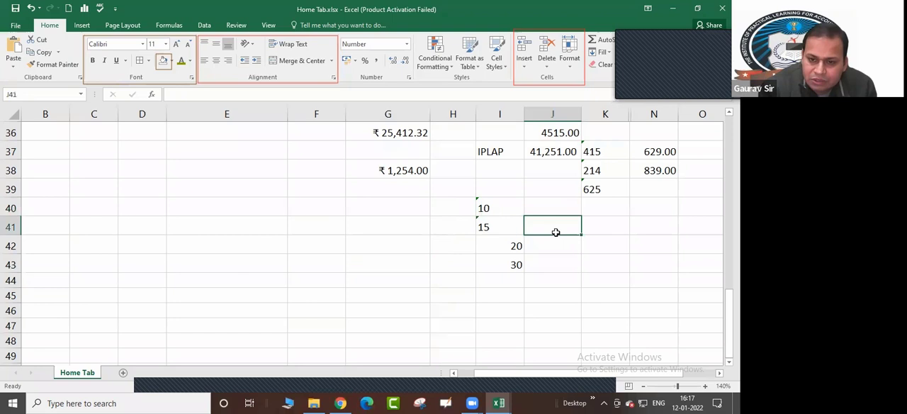
Convert the numbers stored as text in cells I40 and I41 to real numbers using the error options
left_click(481, 208)
left_click_drag(481, 208, 482, 226)
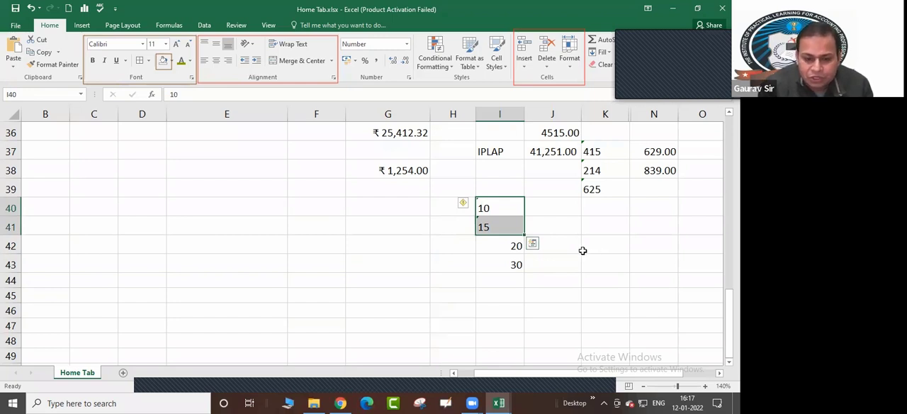
left_click(467, 207)
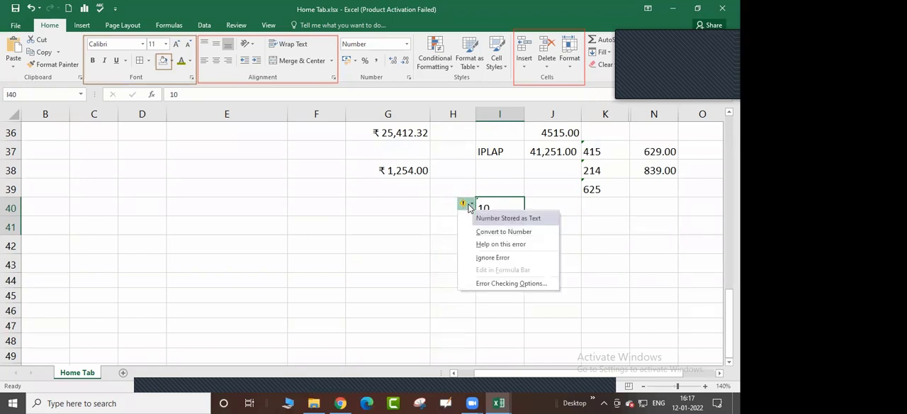
left_click(480, 234)
left_click(572, 277)
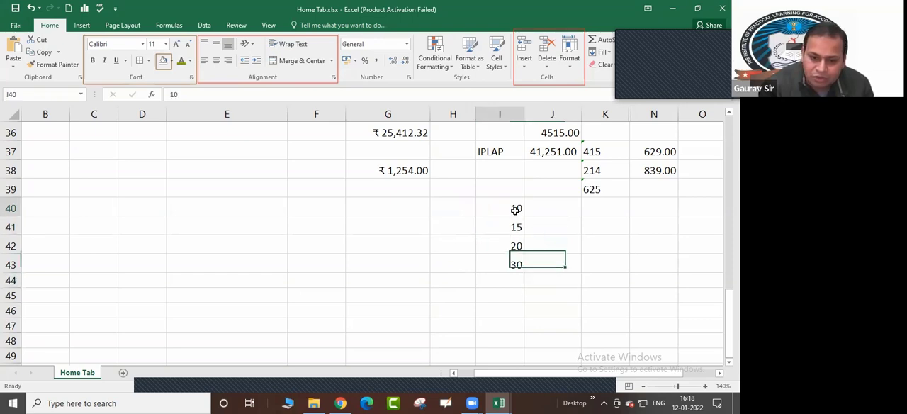
Apply the Percent Style to the values in cells I40 to I43
left_click_drag(519, 205, 518, 267)
left_click(586, 278)
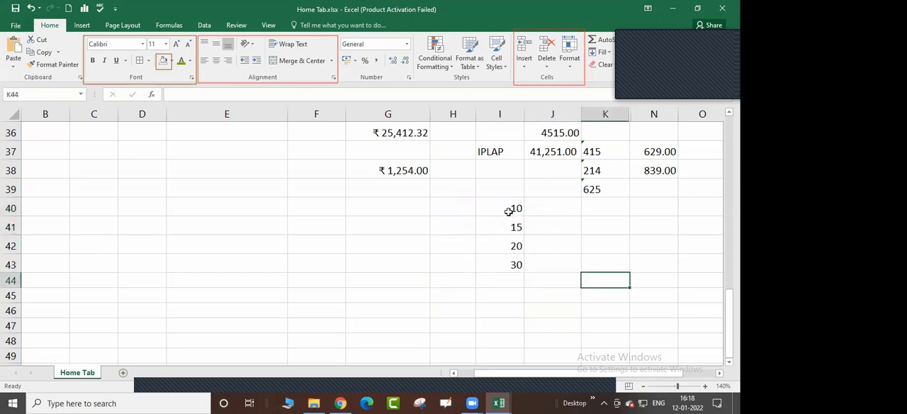
left_click_drag(512, 207, 523, 250)
left_click(555, 244)
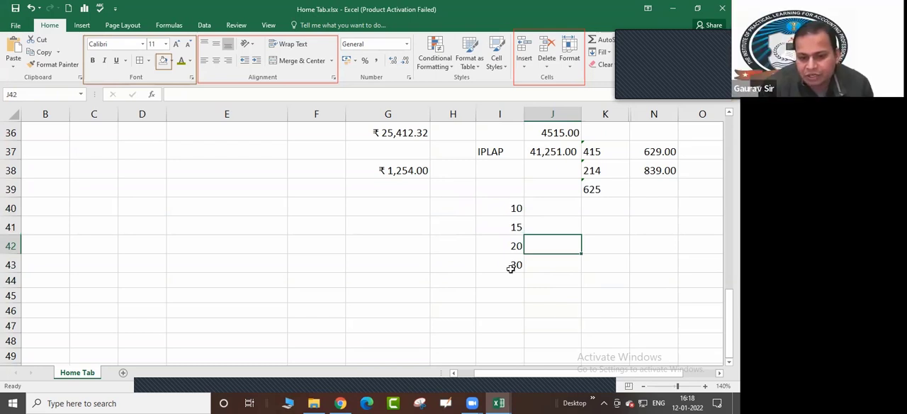
left_click_drag(515, 210, 523, 250)
left_click(365, 60)
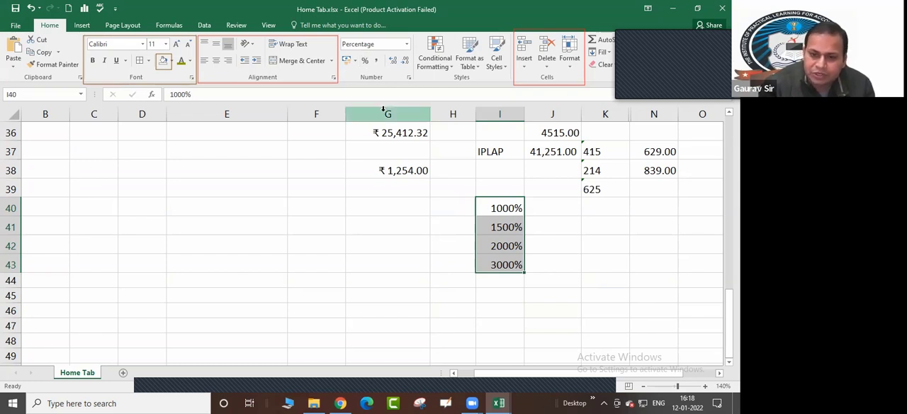
left_click(544, 245)
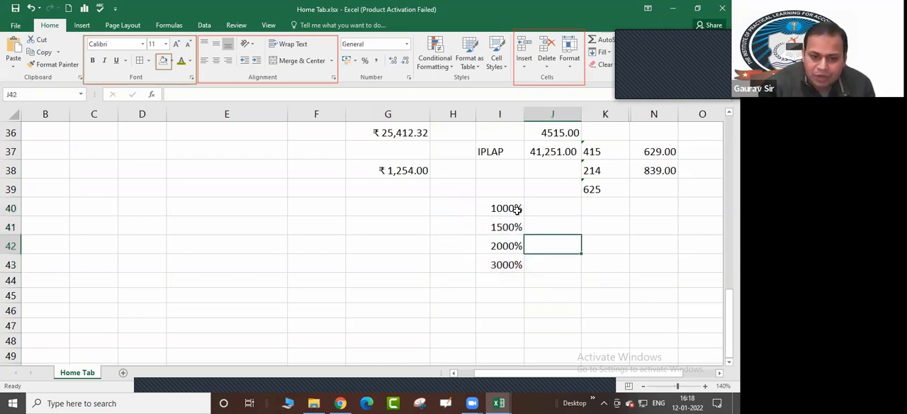
Return the percentage cells I40 to I43 to the General number format
left_click(509, 207)
key("ctrl+shift+Down")
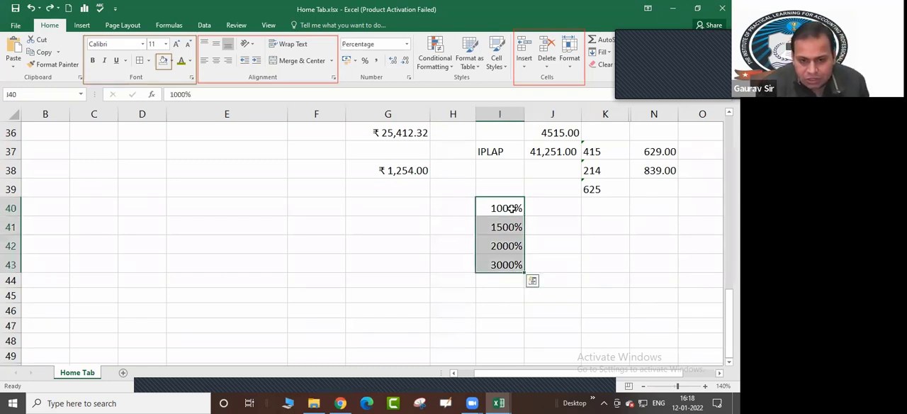
key("ctrl+shift+asciitilde")
Enter the decimal values .10, .2, .15 and .3 in cells I40 to I43
left_click(512, 208)
type(".10")
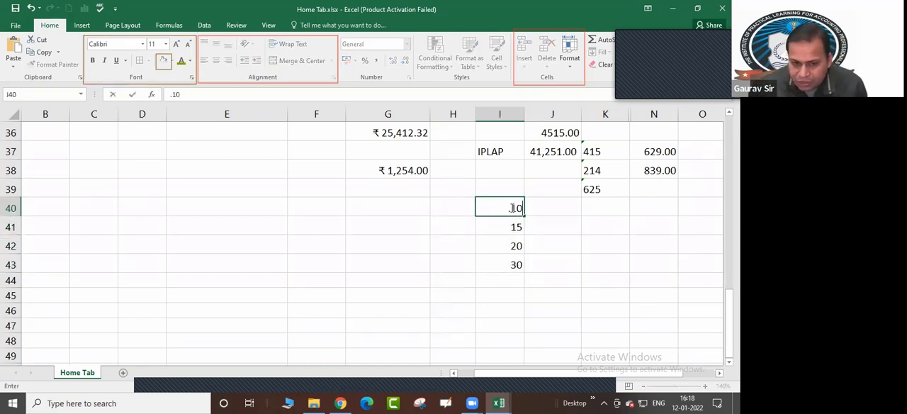
key("Return")
type(".2")
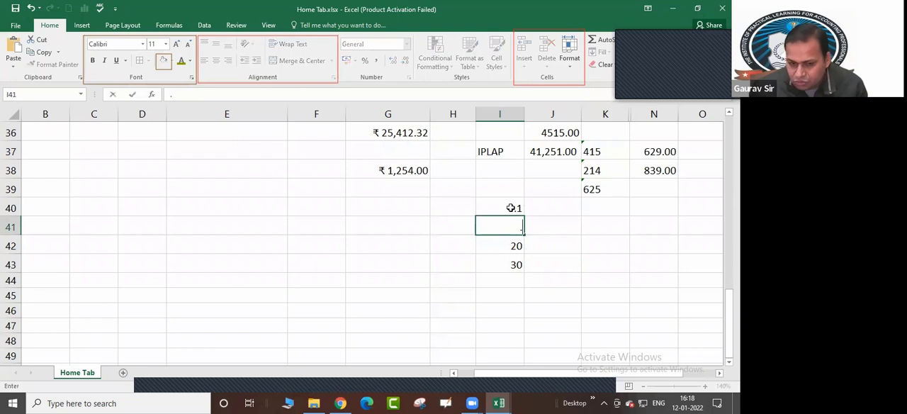
key("Return")
type(".15")
key("Return")
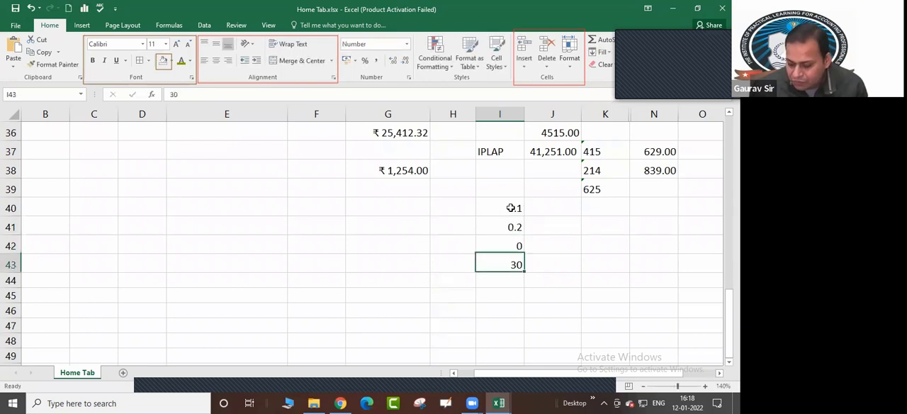
type(".3")
key("Return")
Apply the Percent Style to the decimal values in cells I40 to I43
key("Up")
key("Up")
key("Up")
key("Up")
key("Up")
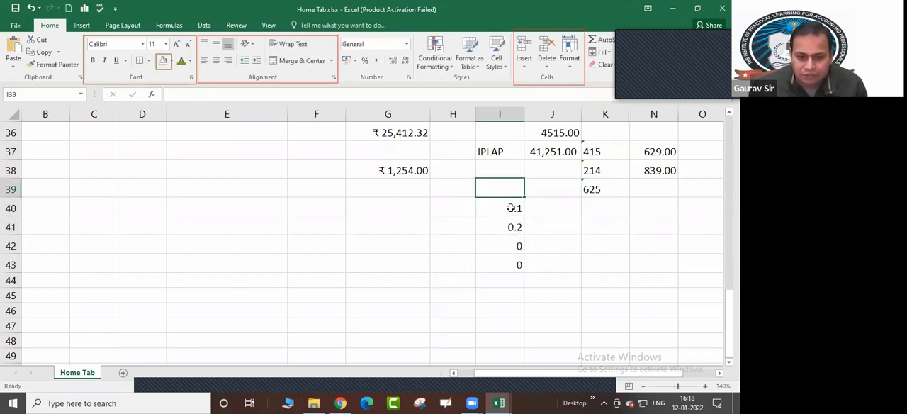
key("Down")
key("Down")
key("Down")
key("Down")
key("Up")
key("Up")
key("Up")
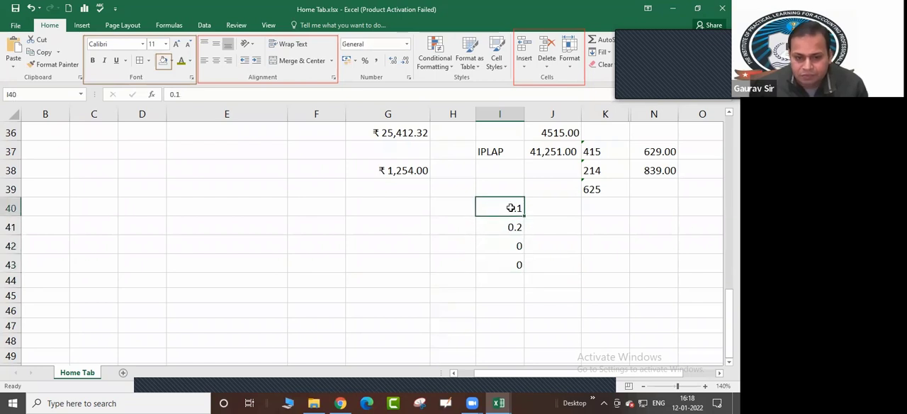
key("shift+Down")
key("shift+Down")
key("shift+Down")
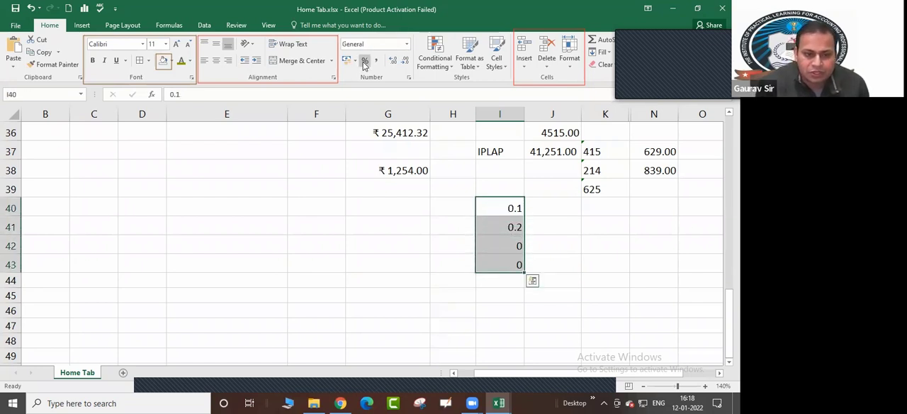
left_click(364, 61)
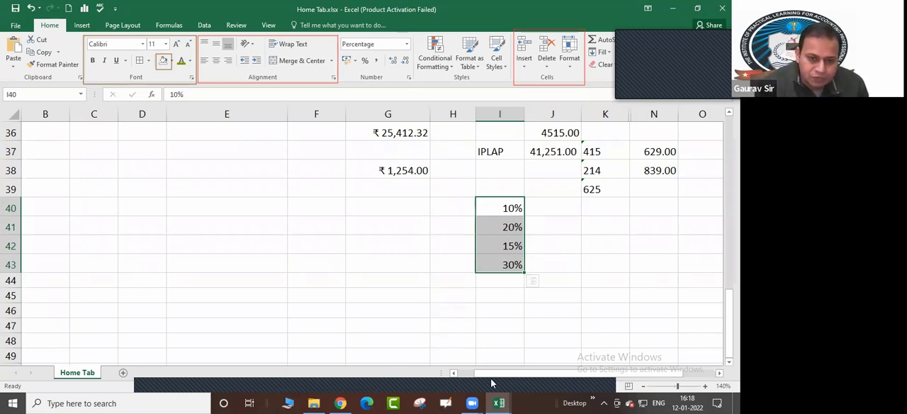
left_click(334, 37)
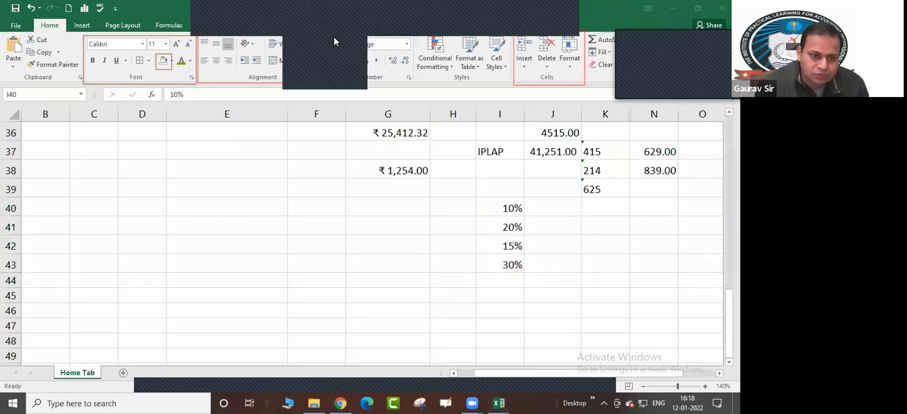
mouse_move(340, 37)
left_mouse_down()
mouse_move(355, 68)
mouse_move(414, 84)
left_mouse_up()
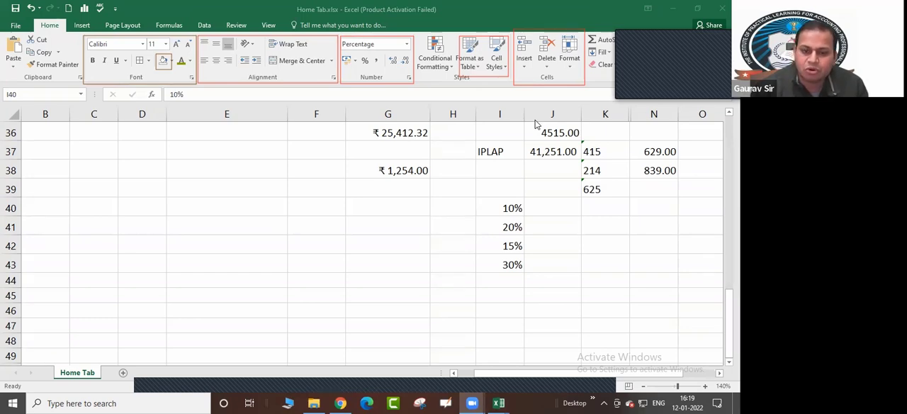
Try formatting the blank range B39:F46 as a table with a green light table style, and undo it
left_click(63, 181)
left_click_drag(62, 181, 336, 312)
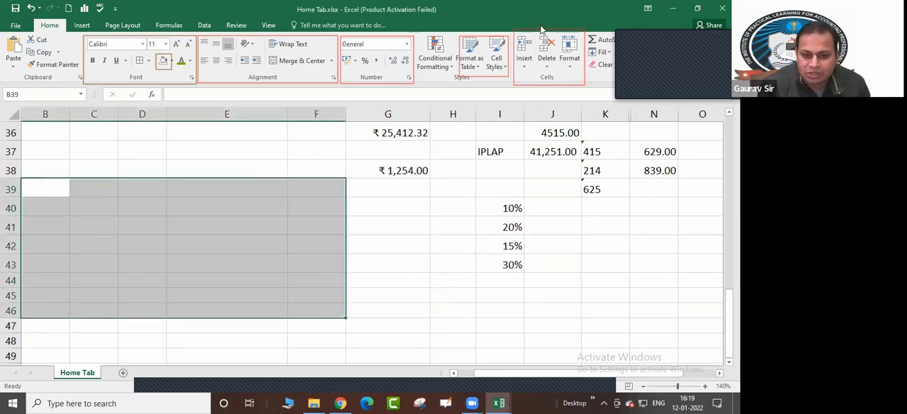
left_click(471, 66)
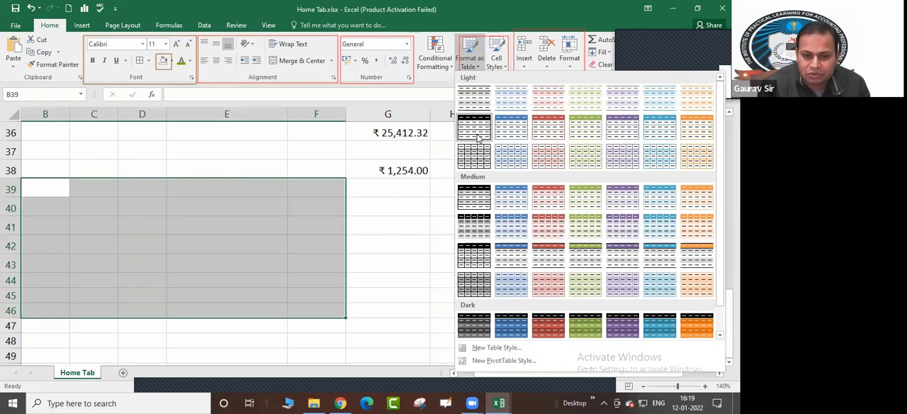
left_click(585, 134)
left_click(416, 249)
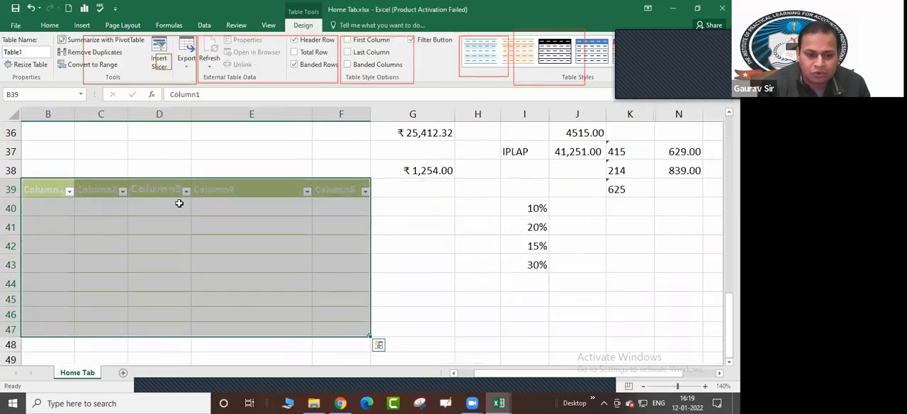
left_click(171, 281)
left_click(342, 280)
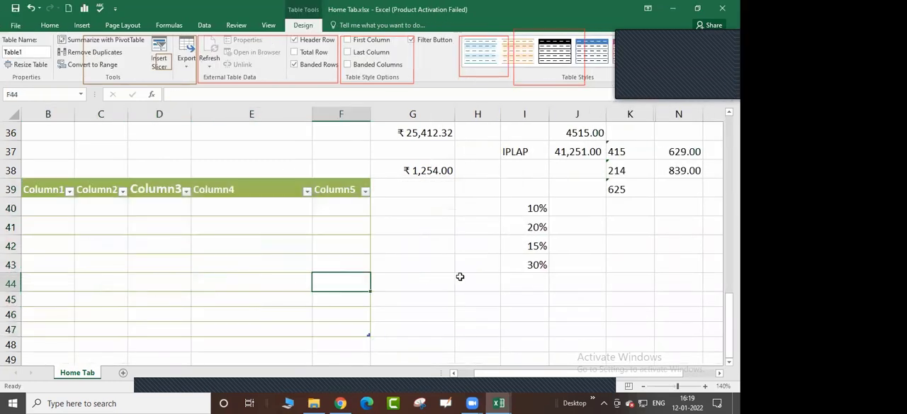
key("ctrl+z")
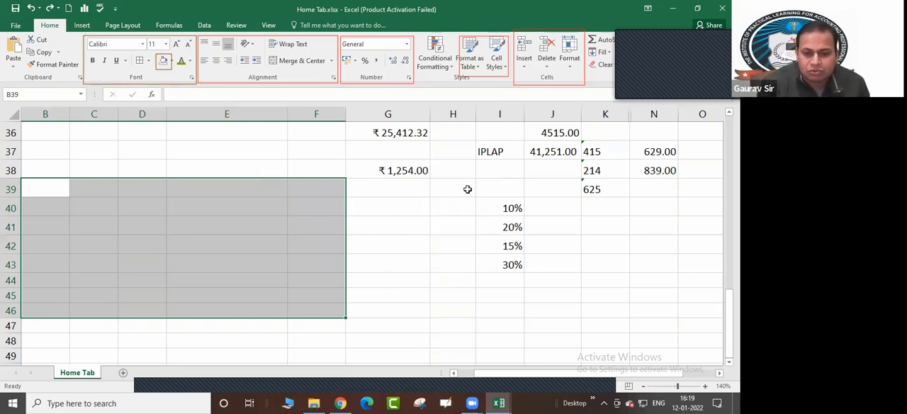
Try the Heading 2 cell style on the blank range B39:F46, and undo it
left_click(478, 68)
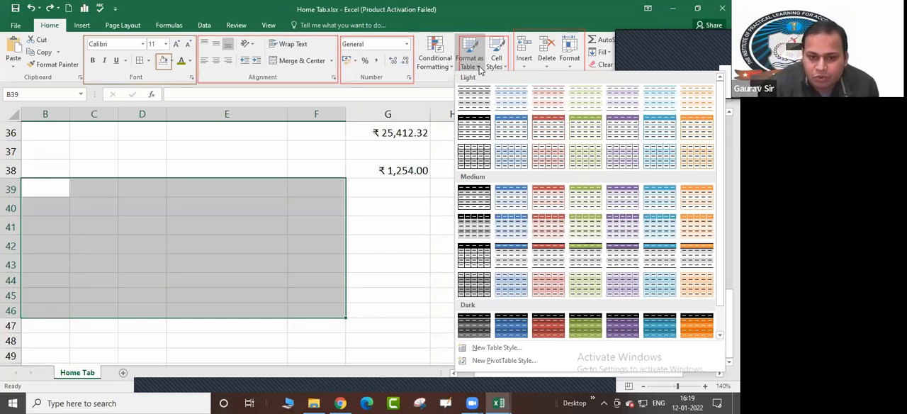
left_click(480, 67)
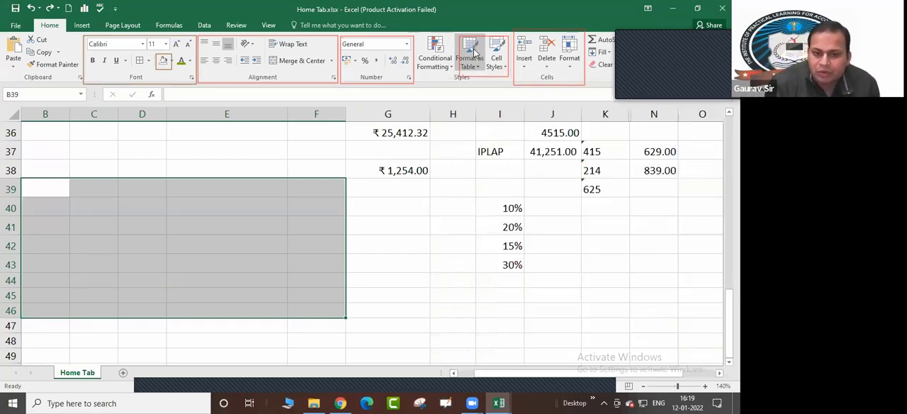
left_click(507, 70)
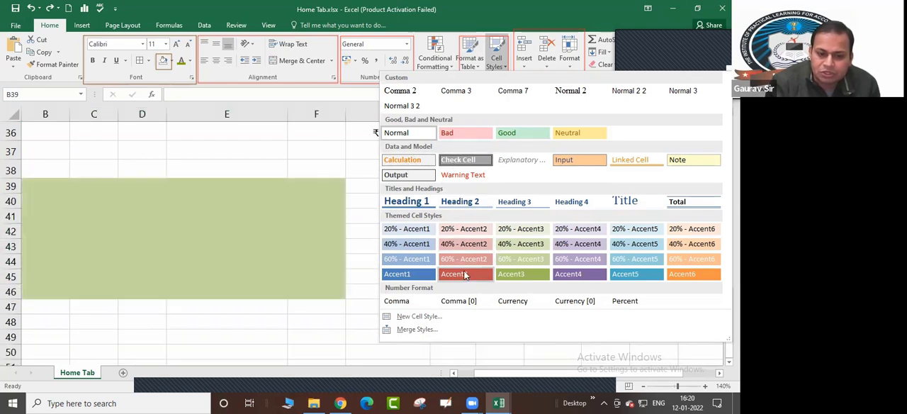
left_click(451, 200)
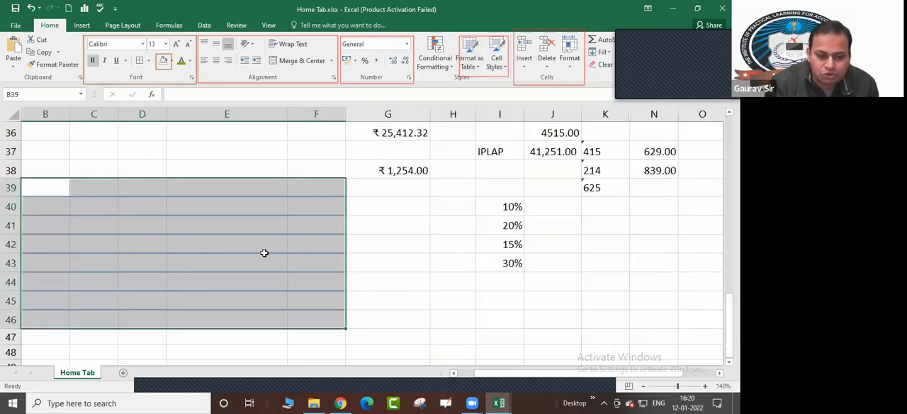
left_click(388, 263)
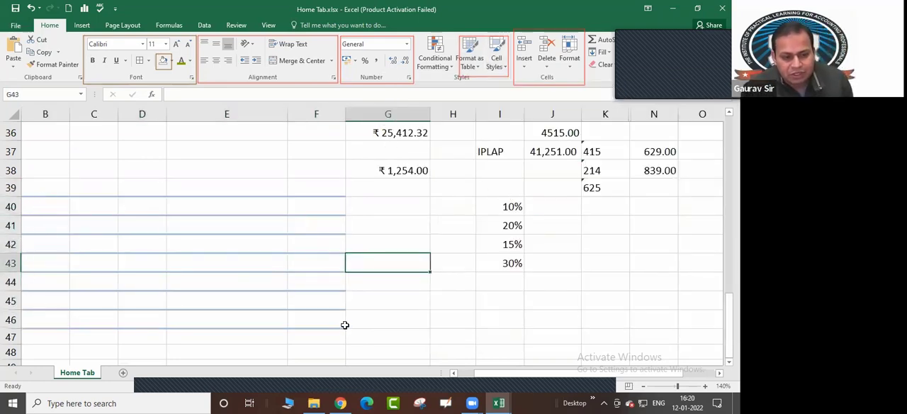
key("ctrl+z")
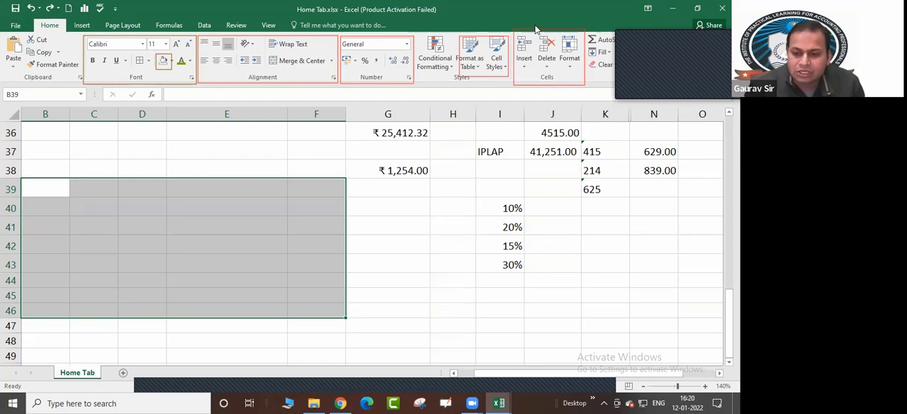
Examine the Insert options for cells, sheet rows, sheet columns and sheets with the November Earnings column of the employee table selected
left_click(454, 264)
scroll(450, 260, "up", 6)
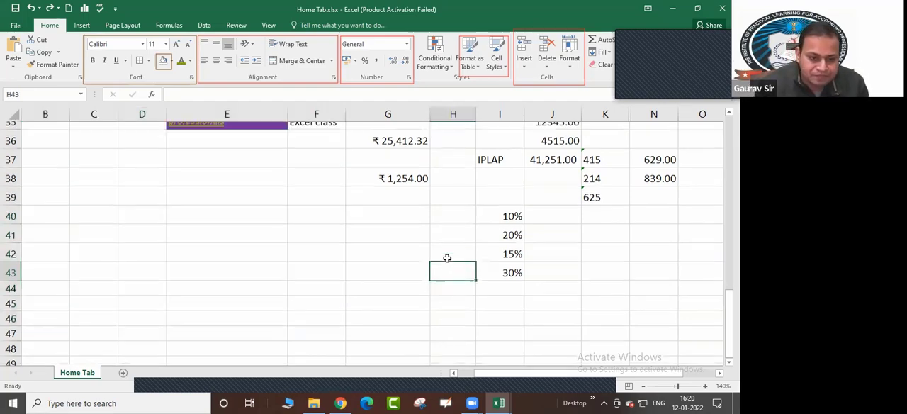
scroll(467, 227, "up", 4)
scroll(336, 234, "down", 1)
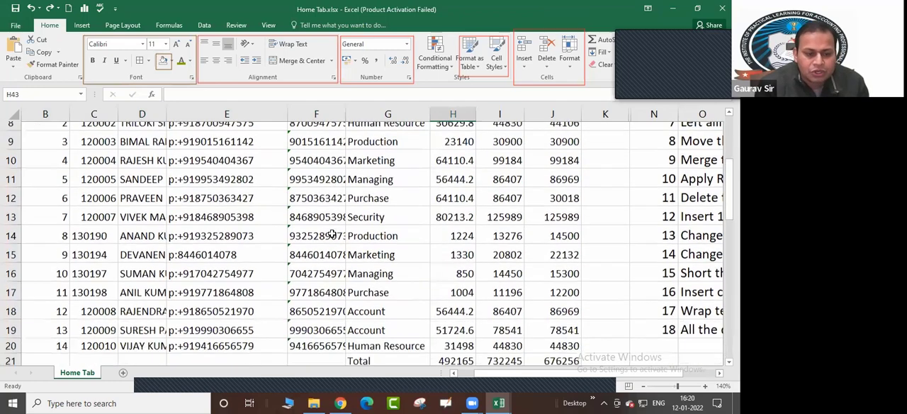
scroll(124, 151, "up", 1)
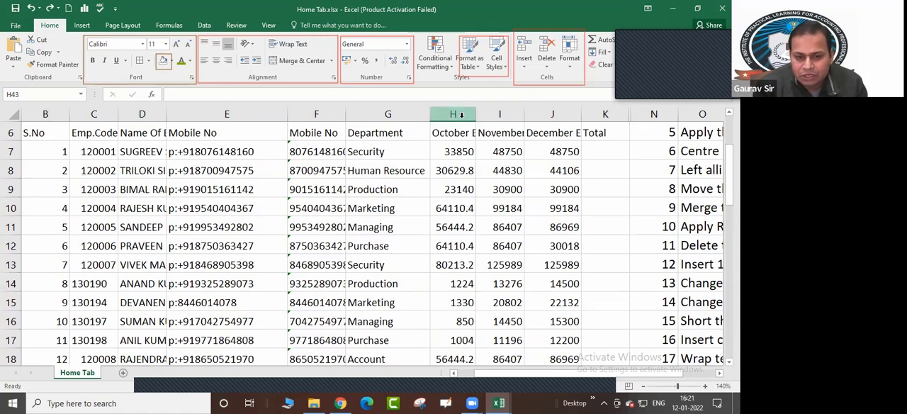
left_click_drag(462, 116, 492, 117)
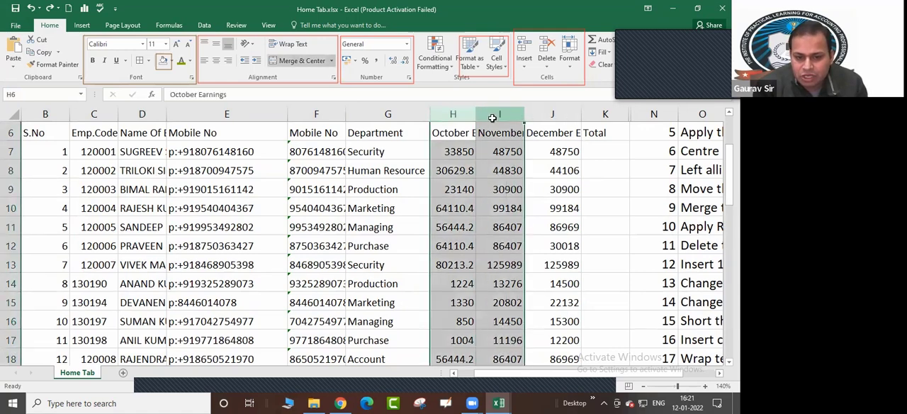
left_click(485, 189)
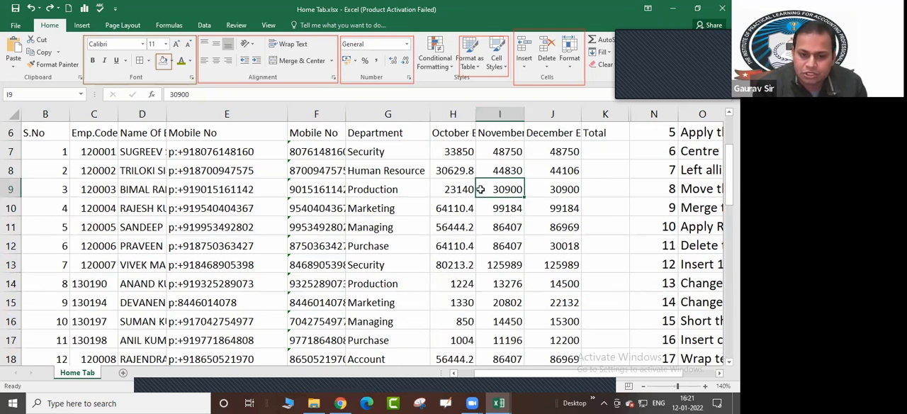
left_click(499, 114)
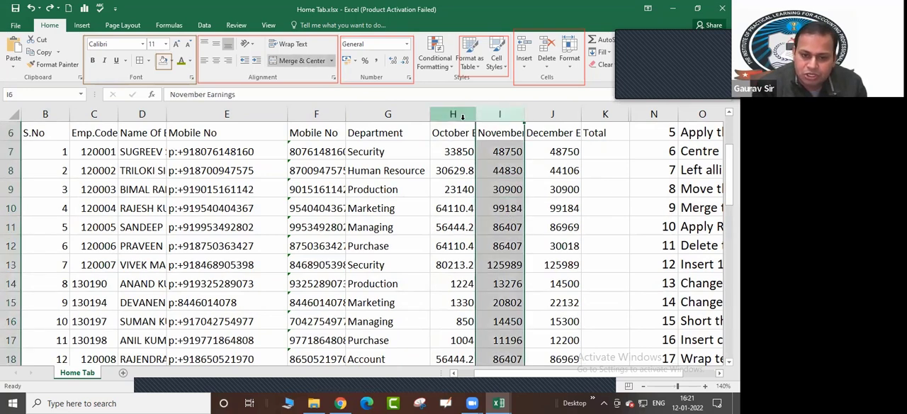
left_click(524, 66)
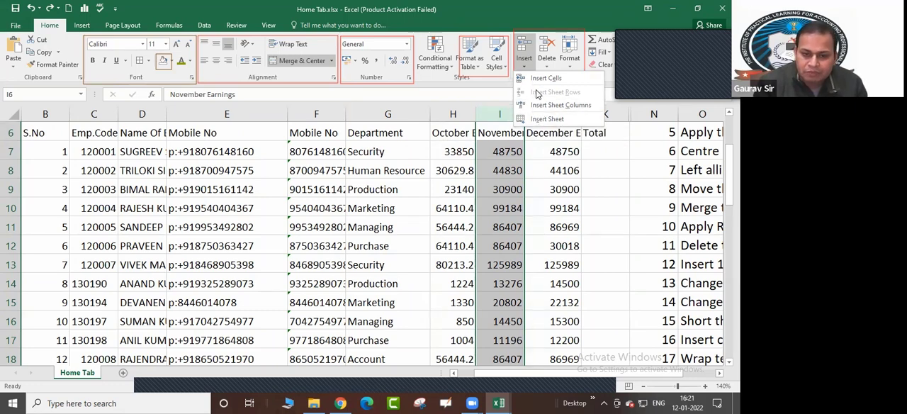
left_click(500, 113)
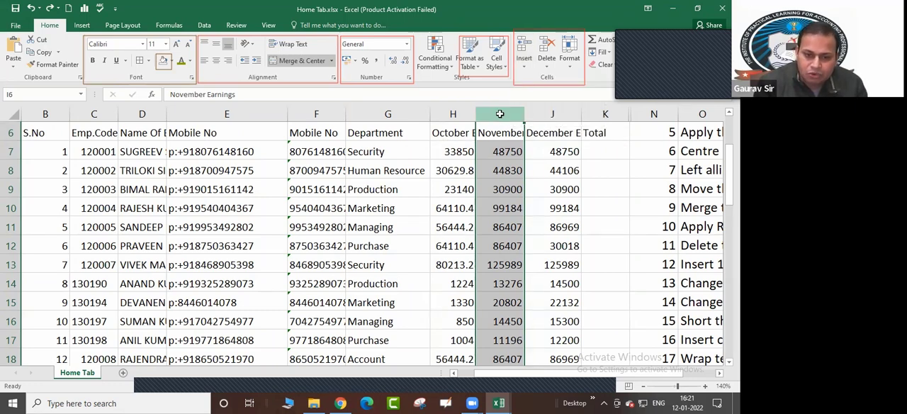
left_click(524, 66)
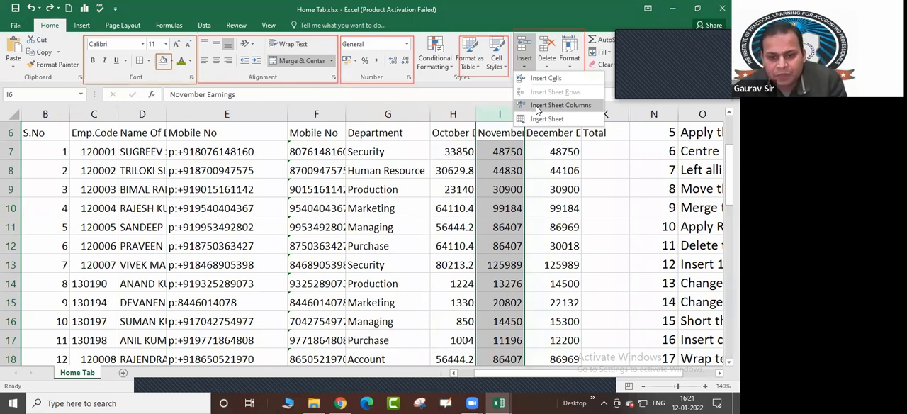
left_click(497, 151)
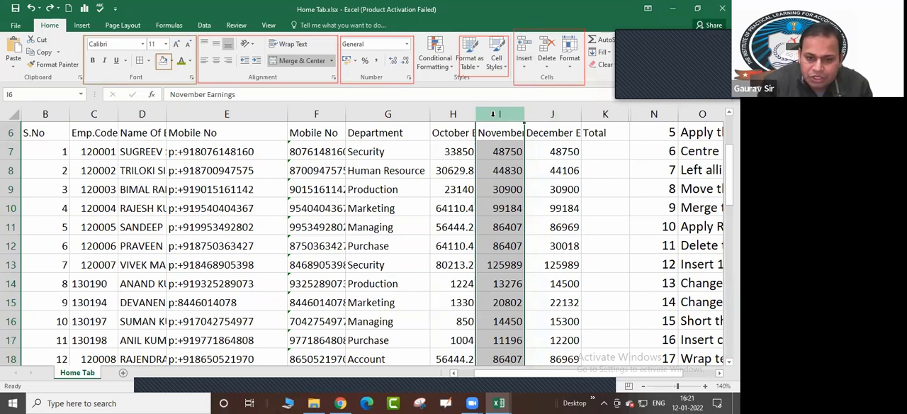
Select the whole October Earnings column and the whole November Earnings column in turn
left_click(458, 114)
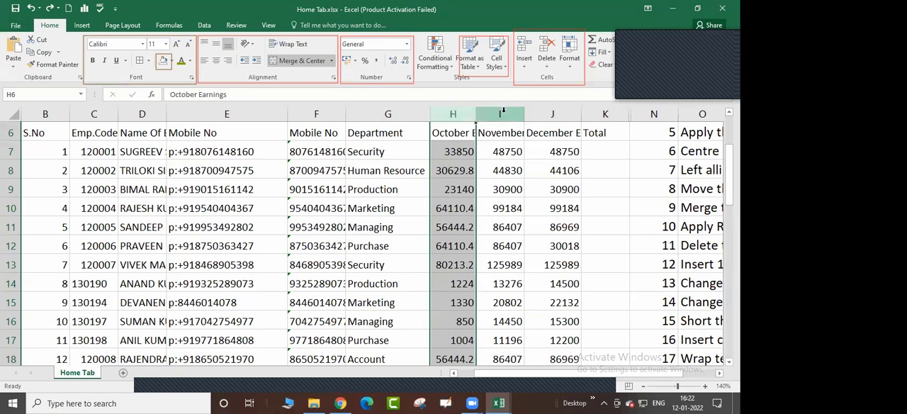
left_click(502, 113)
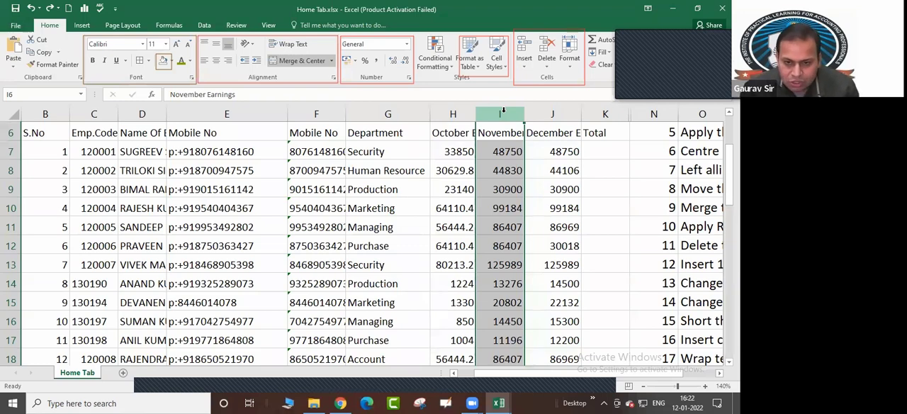
key("ctrl+space")
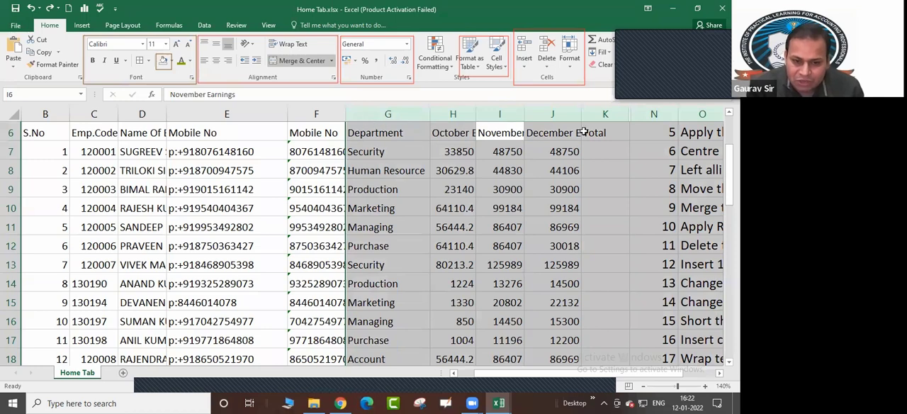
Unmerge the merged cells in rows 26 to 34 from column G onward, including the rotated IPLAP block and the IPLAP, EXCEL, GST and TALLY rows
scroll(562, 180, "down", 5)
left_click(499, 195)
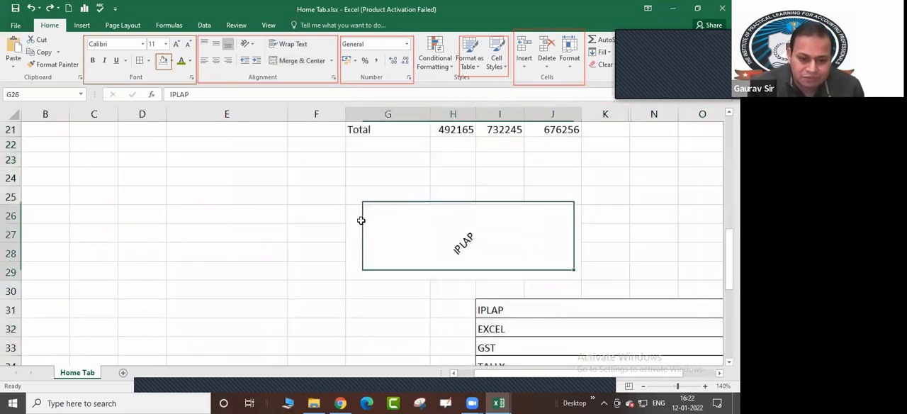
left_click_drag(362, 219, 699, 281)
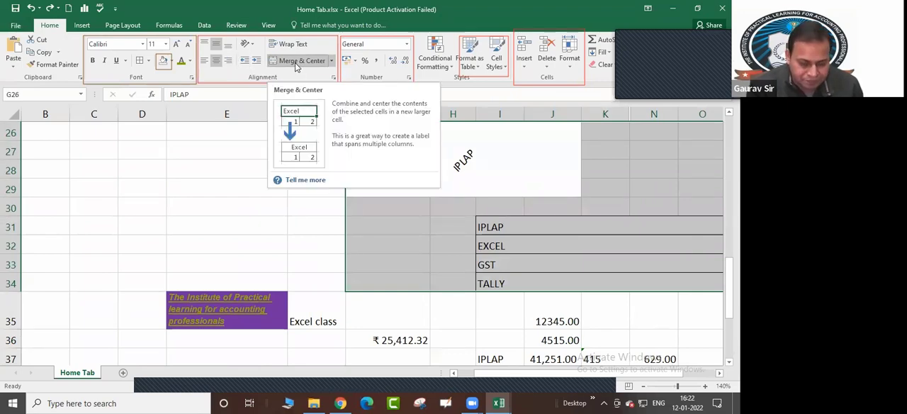
left_click(331, 61)
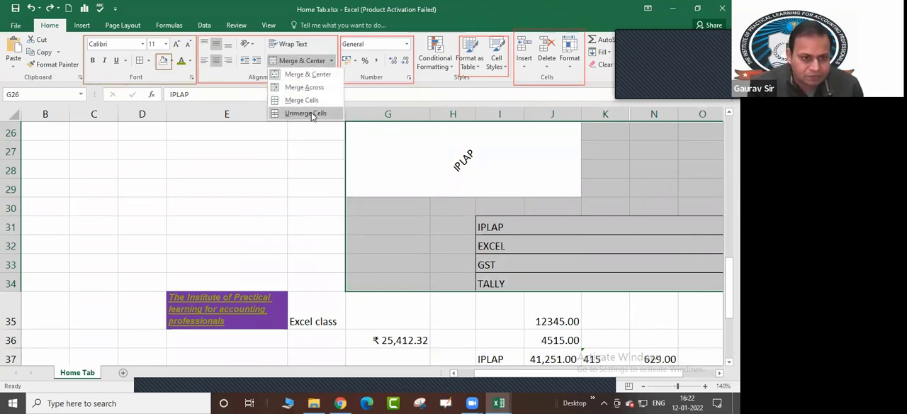
left_click(307, 114)
left_click(388, 226)
left_click(496, 226)
left_click(560, 227)
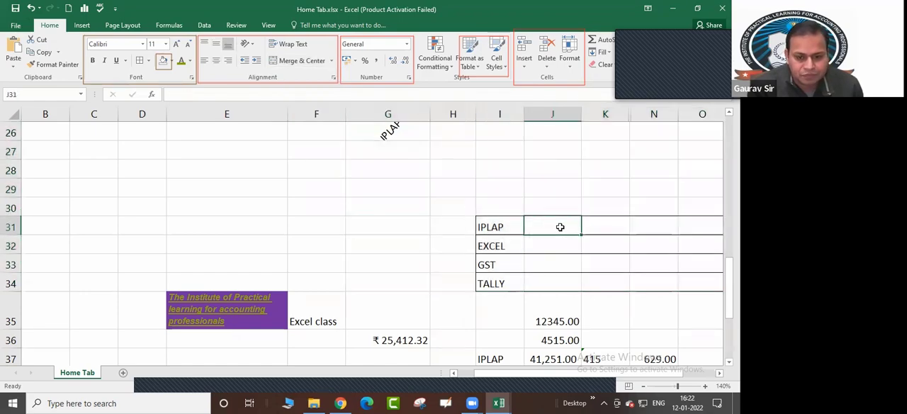
Insert a new sheet column between the October Earnings and November Earnings columns of the employee table
scroll(560, 227, "up", 7)
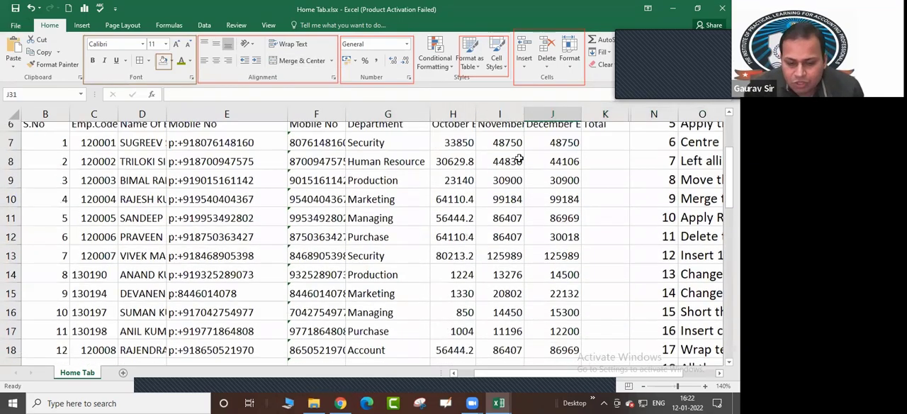
scroll(519, 160, "up", 2)
left_click_drag(497, 111, 454, 108)
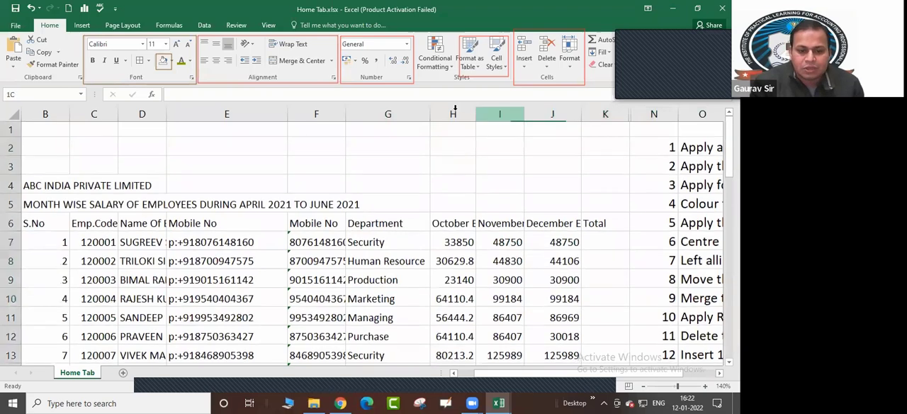
left_click(454, 109)
left_click(498, 110)
left_click(452, 112)
left_click(393, 133)
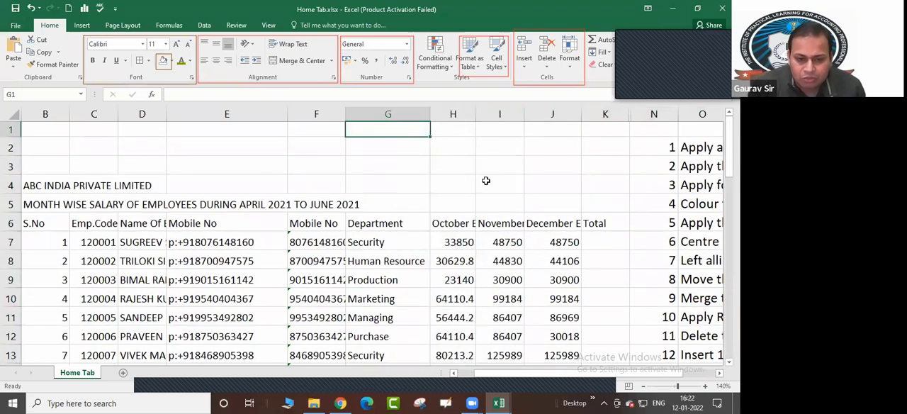
left_click(479, 151)
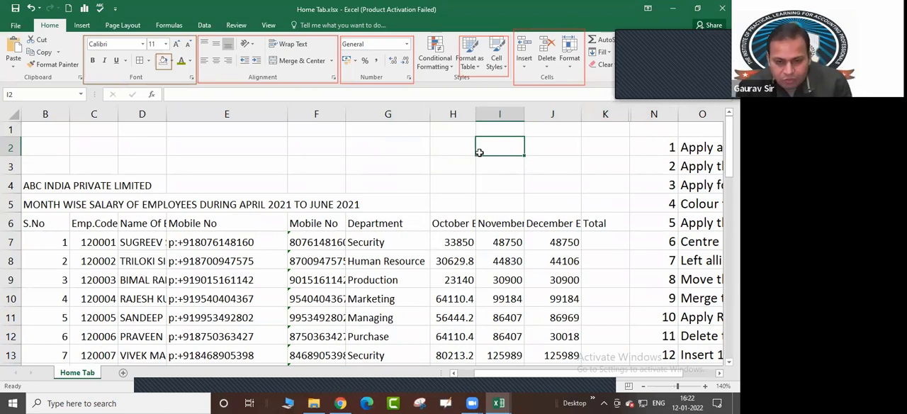
key("ctrl+space")
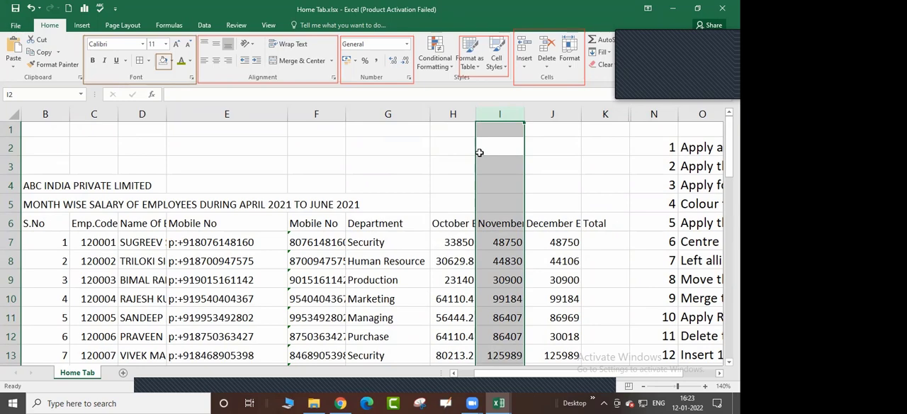
left_click(525, 65)
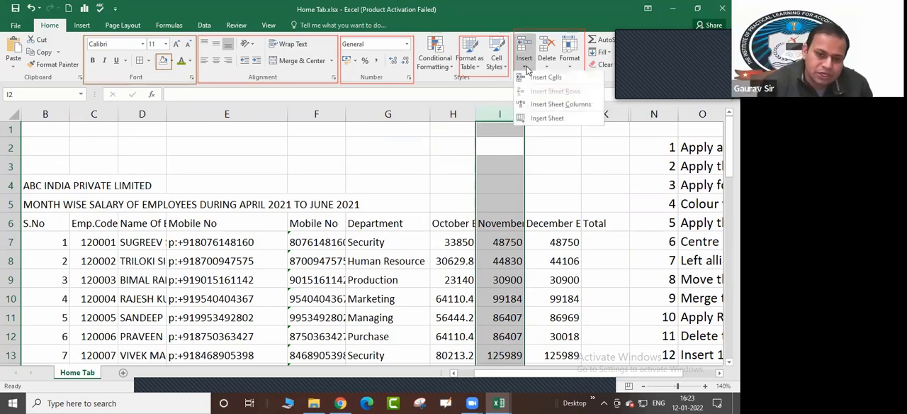
left_click(540, 107)
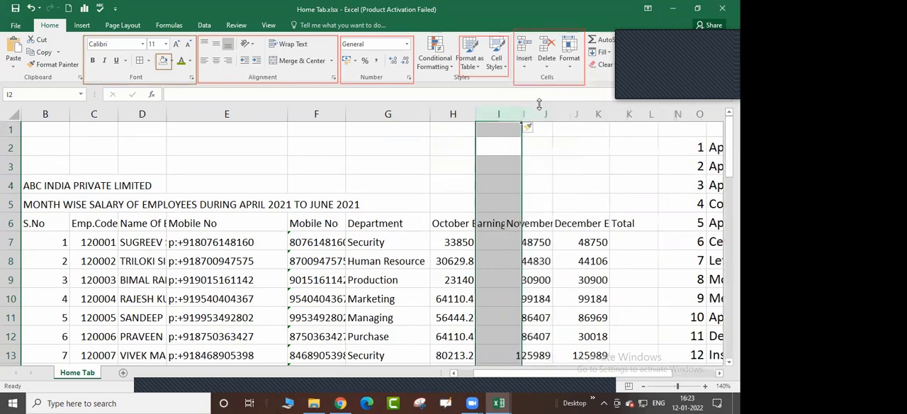
left_click(494, 259)
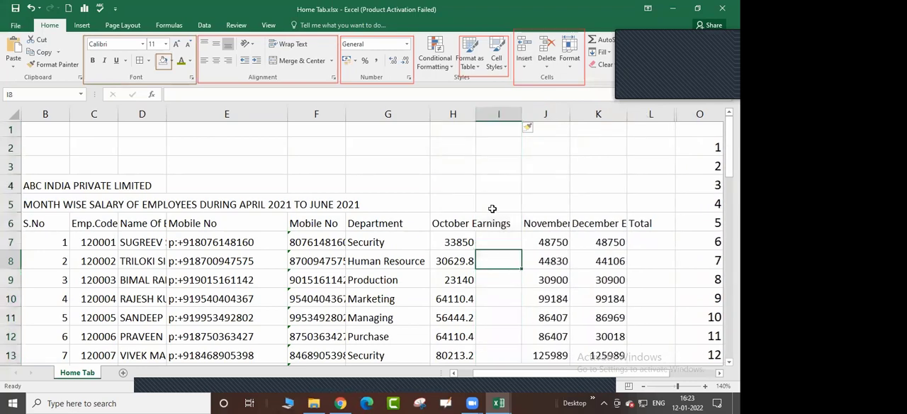
Insert a blank sheet row above the employee with serial number 2, at row 8
scroll(501, 262, "down", 2)
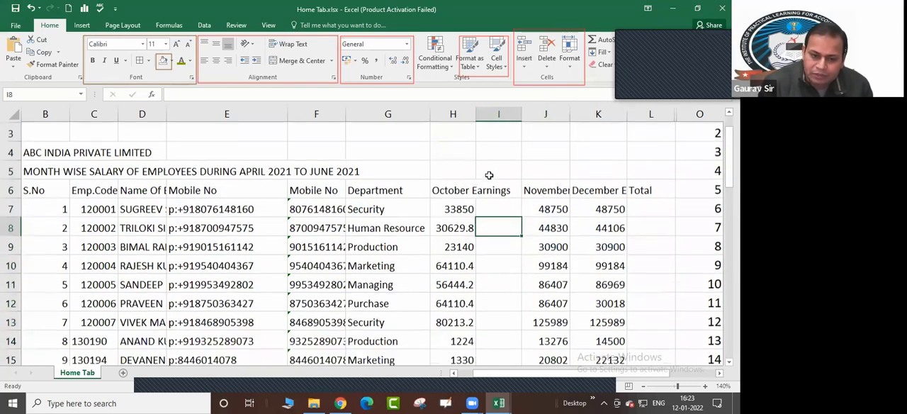
scroll(491, 200, "down", 1)
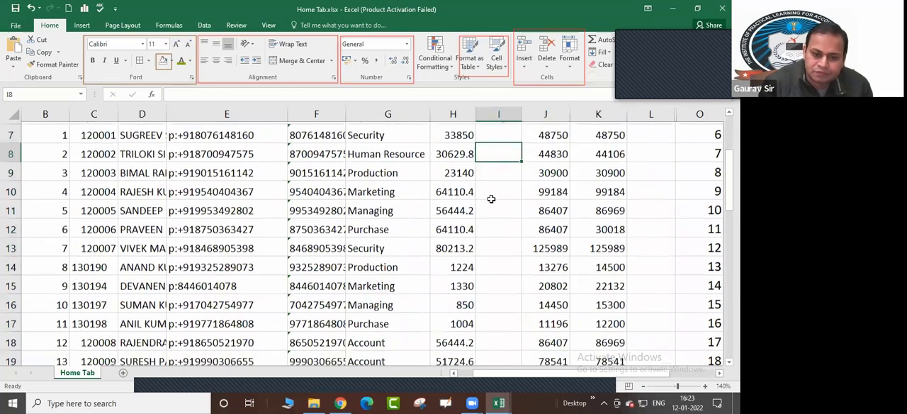
scroll(495, 189, "up", 2)
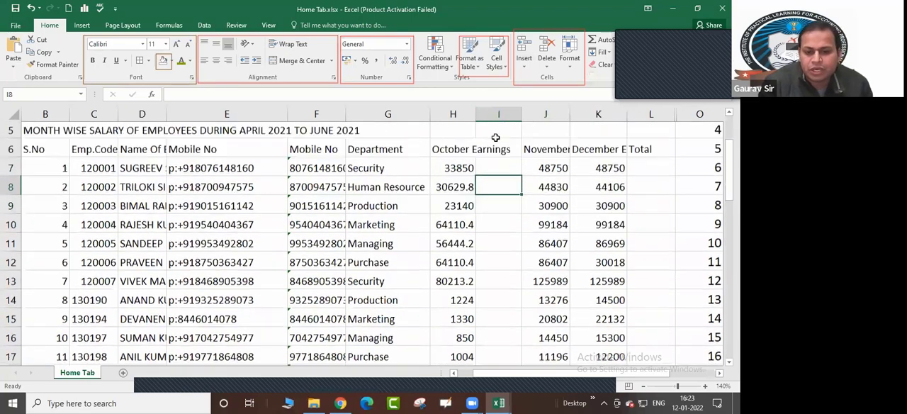
scroll(471, 208, "down", 1)
scroll(471, 207, "down", 3)
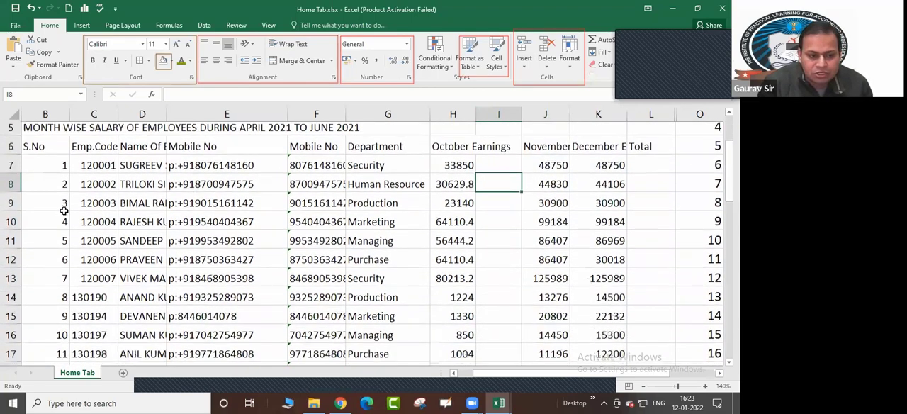
scroll(496, 199, "up", 3)
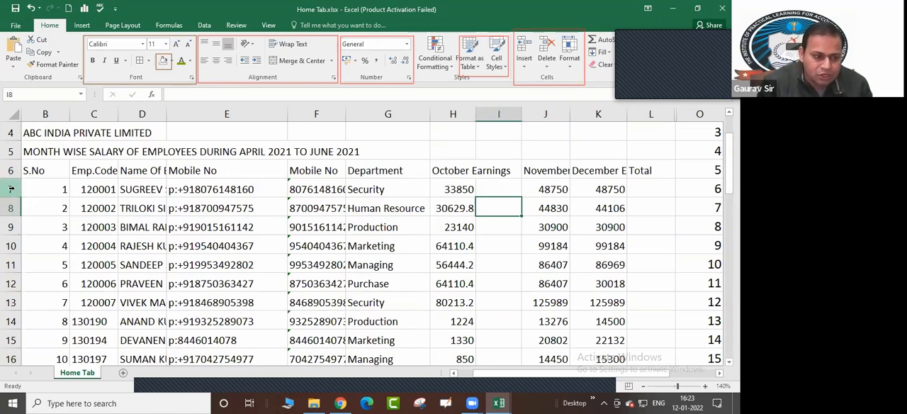
left_click_drag(11, 188, 11, 205)
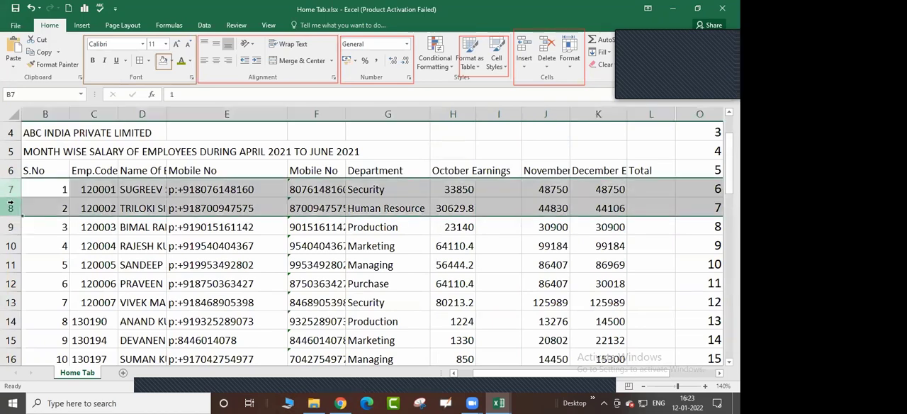
left_click(35, 208)
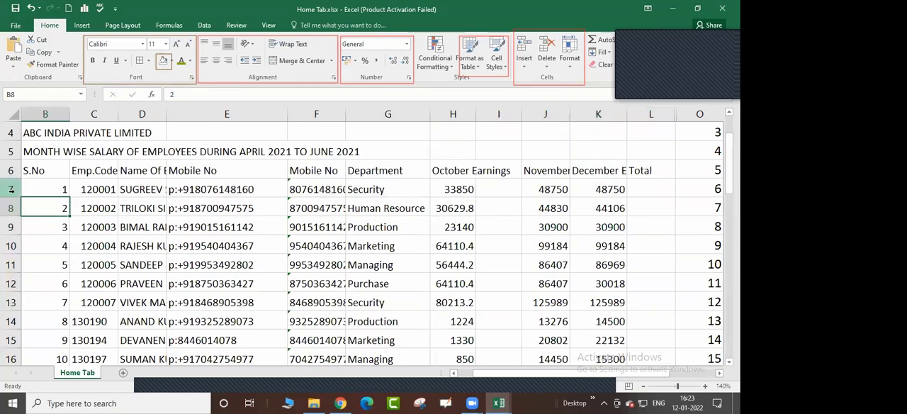
left_click(9, 206)
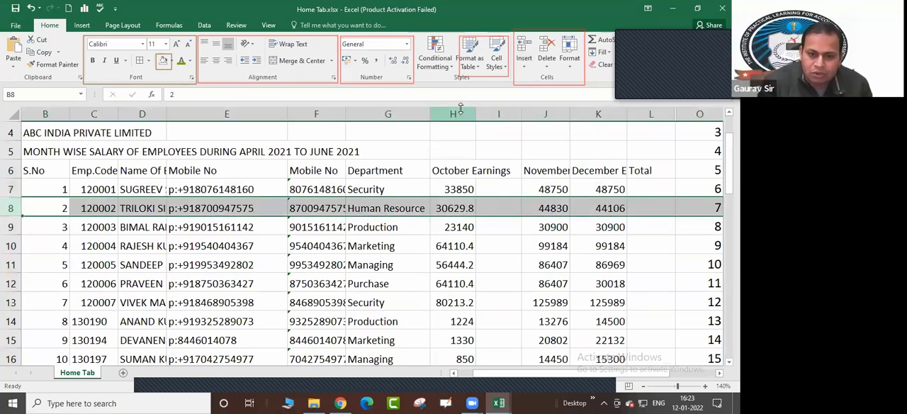
left_click(523, 66)
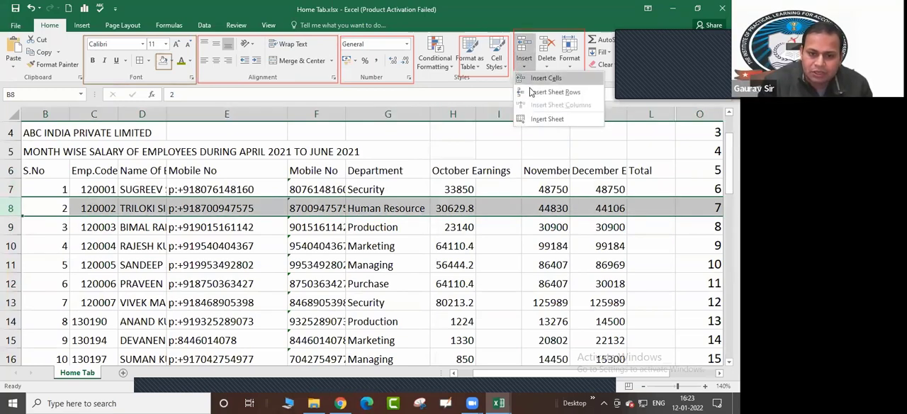
left_click(533, 95)
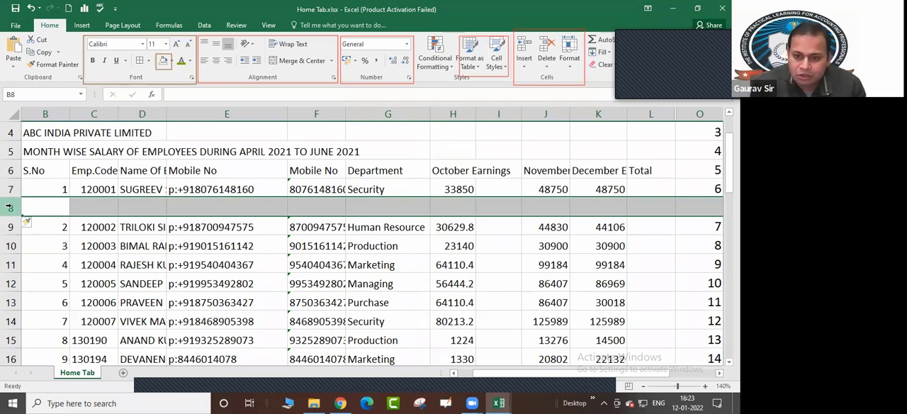
Select the blank cells B8:K8 of the inserted row, and the empty Total cell L8
left_click_drag(43, 206, 604, 203)
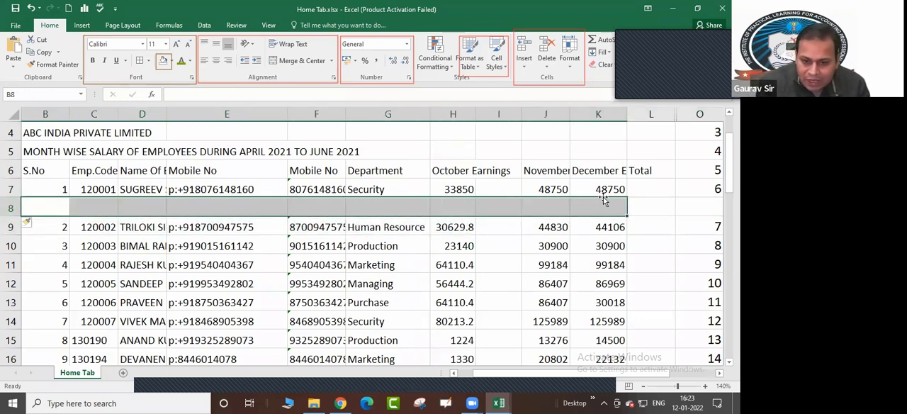
left_click_drag(49, 207, 608, 203)
left_click(644, 203)
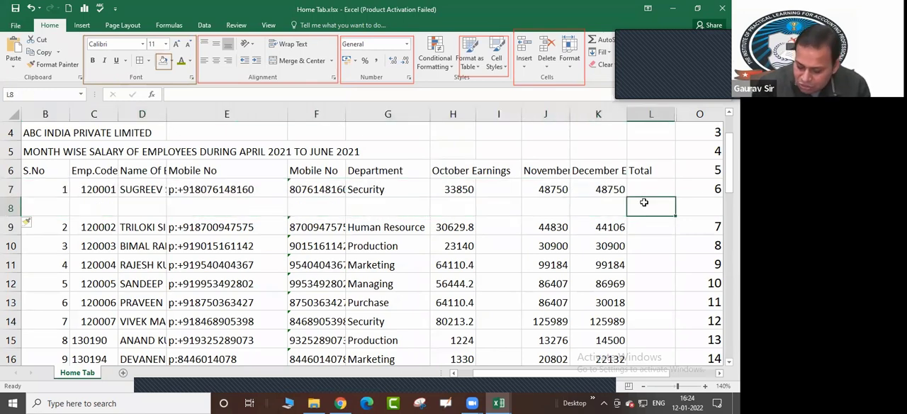
Examine how the inserted row 8 runs across the employee table and the numbered task list beside it
key("Right")
key("Right")
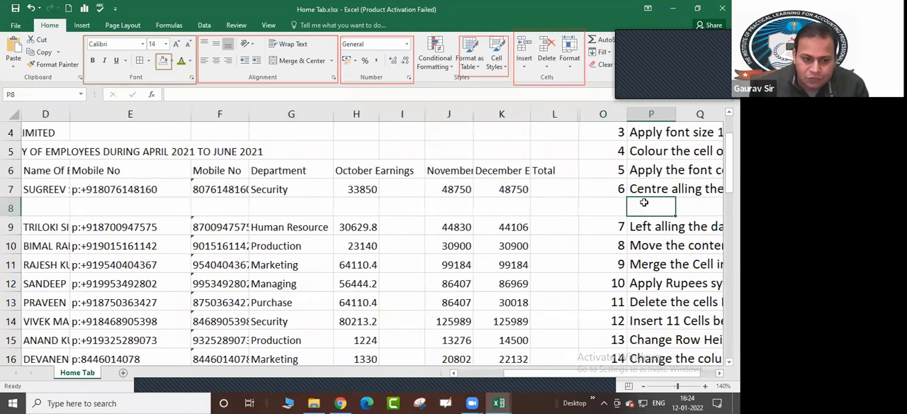
key("Right")
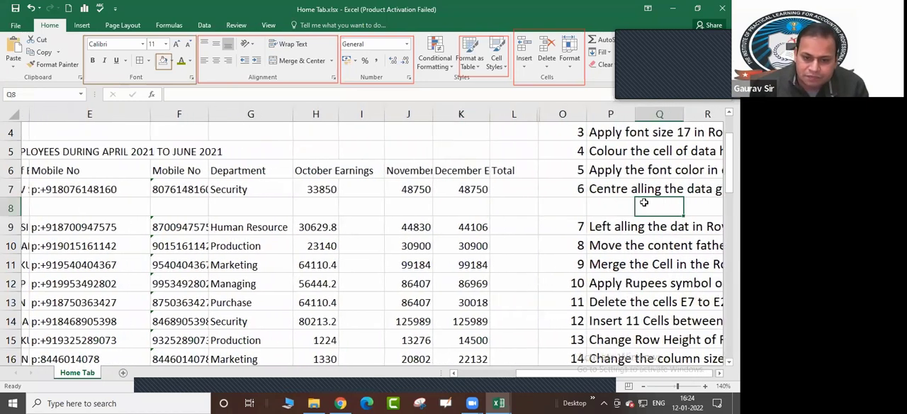
key("Right")
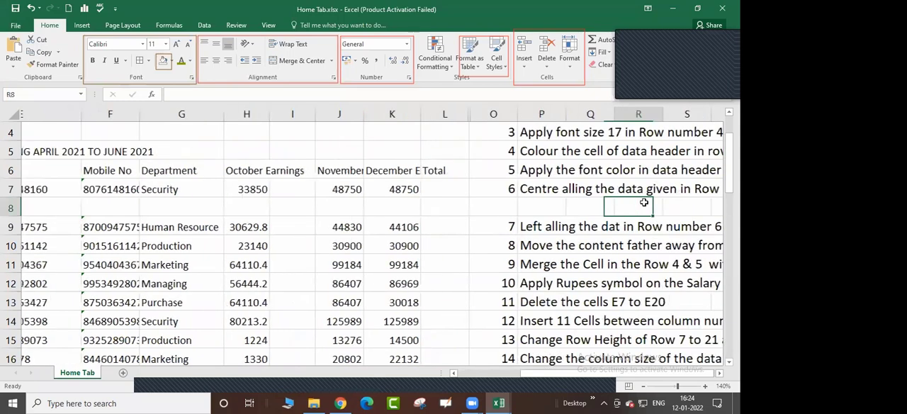
scroll(644, 203, "right", 2)
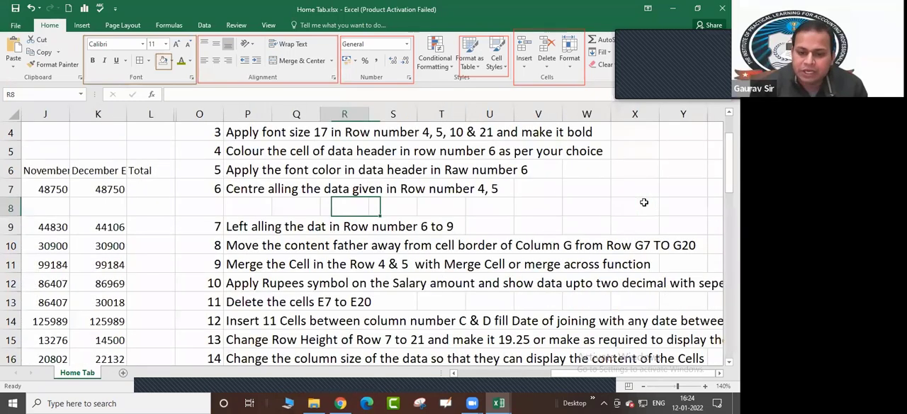
key("Left")
key("Left")
key("Left")
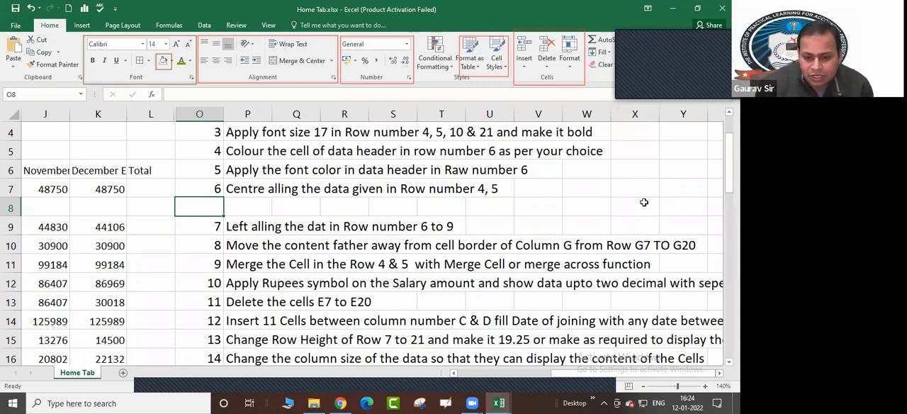
key("Left")
key("Left")
key("Left")
key("Left")
key("Left")
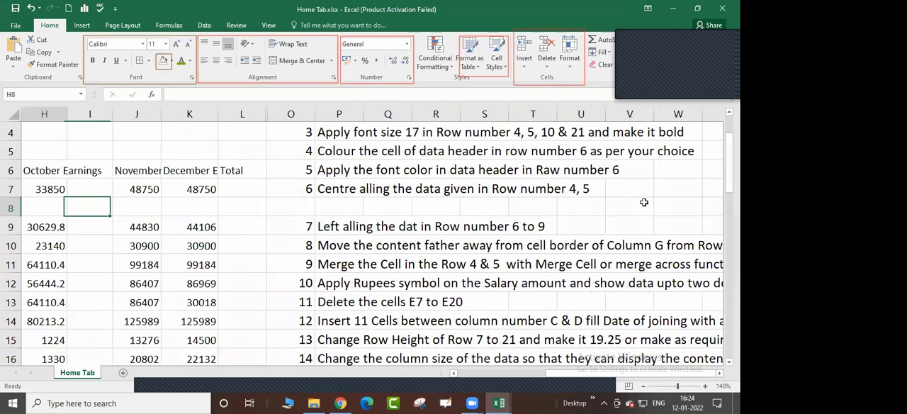
key("Left")
key("Left")
key("Left")
key("Left")
key("Left")
key("Right")
key("Right")
key("Right")
key("Right")
key("Right")
key("Right")
key("Right")
key("Right")
key("Right")
key("Right")
key("Right")
key("Right")
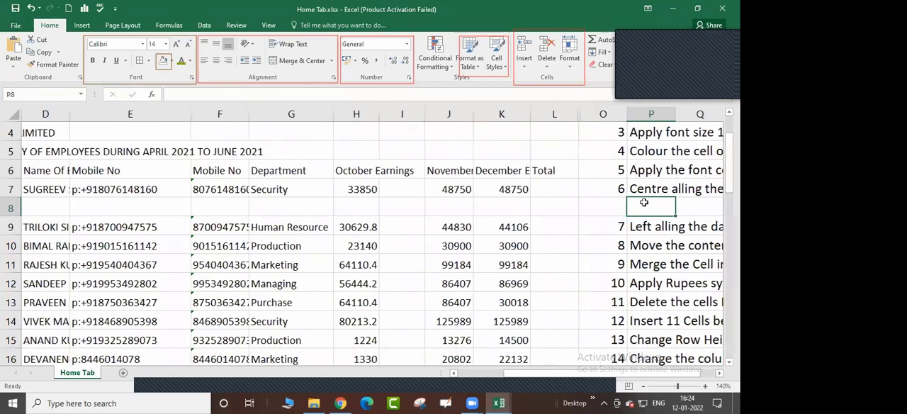
key("Right")
key("Right")
key("Right")
key("Right")
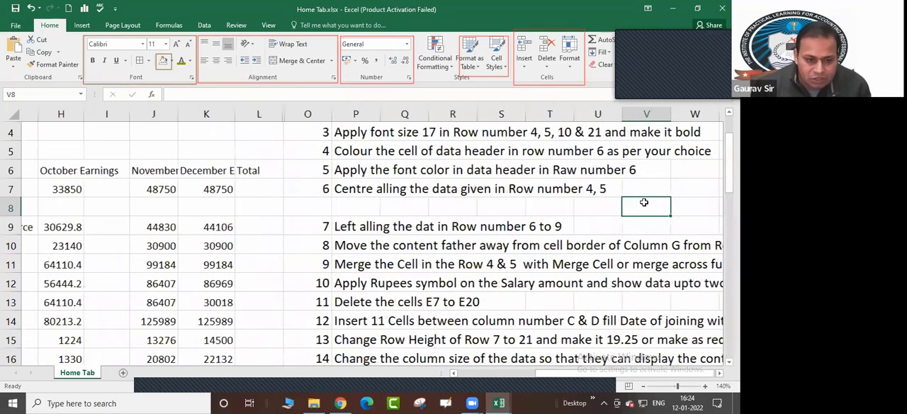
key("Left")
key("Left")
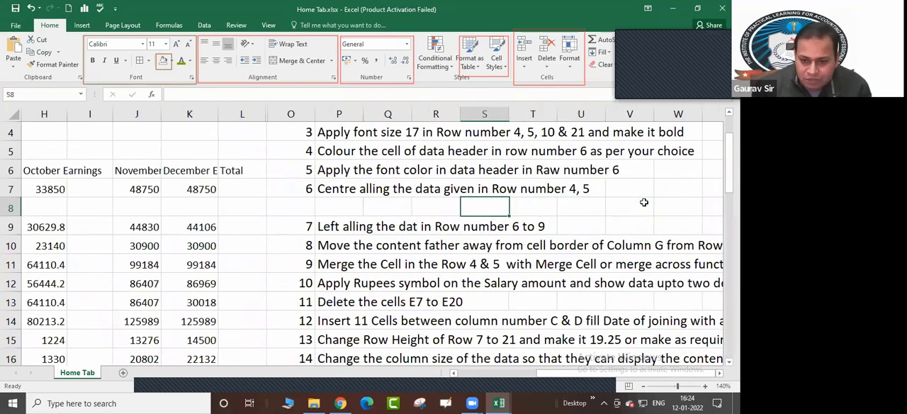
key("Left")
key("Left")
key("Left")
key("Left")
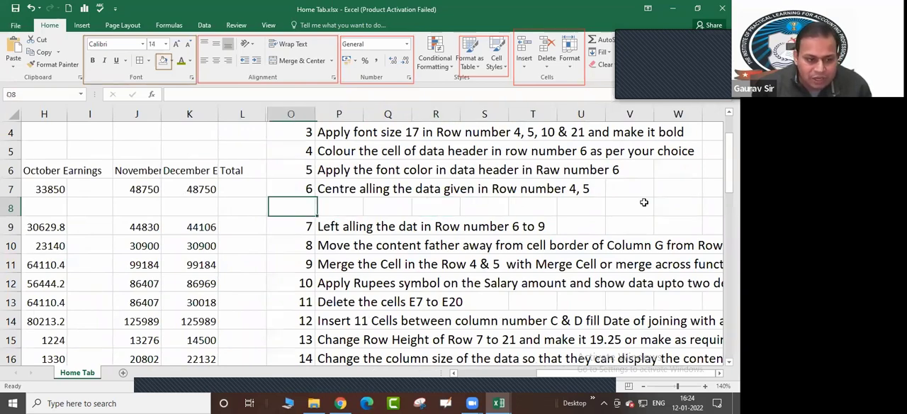
left_click(644, 203)
Undo the insertion of the blank sheet row 8 above the employee with serial number 2
key("Left")
key("Left")
key("Left")
key("Left")
key("Left")
key("Left")
key("Left")
key("Left")
key("Left")
key("Left")
key("Left")
key("Left")
key("Left")
key("Left")
key("Left")
key("Left")
key("Left")
key("Left")
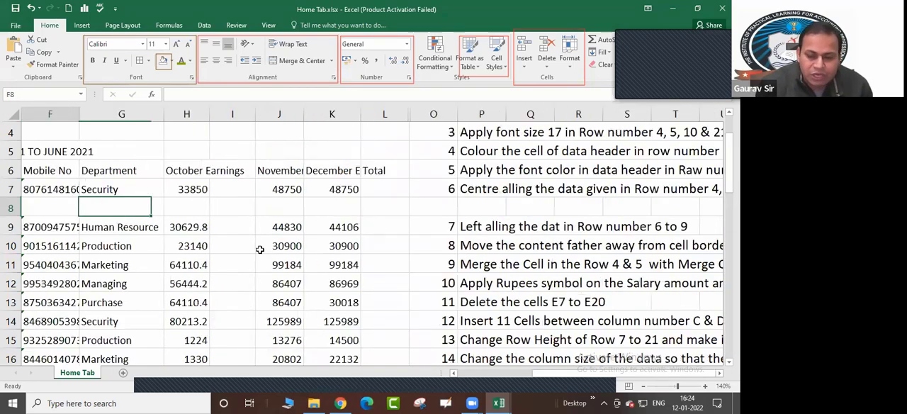
key("Left")
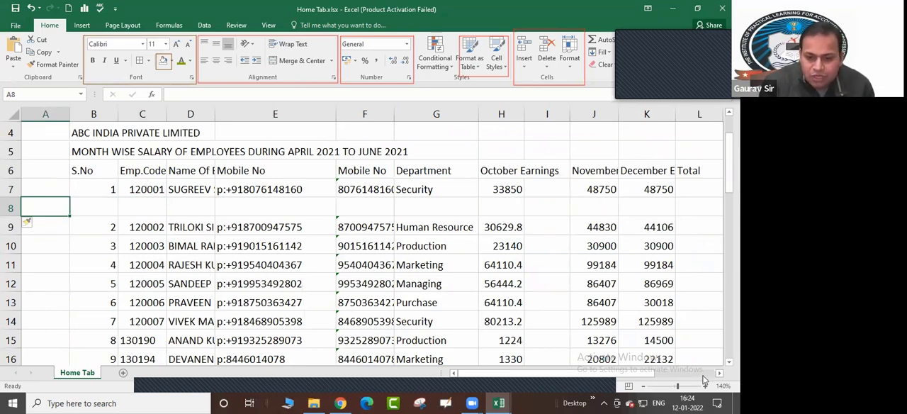
scroll(572, 207, "right", 2)
left_click_drag(573, 207, 718, 208)
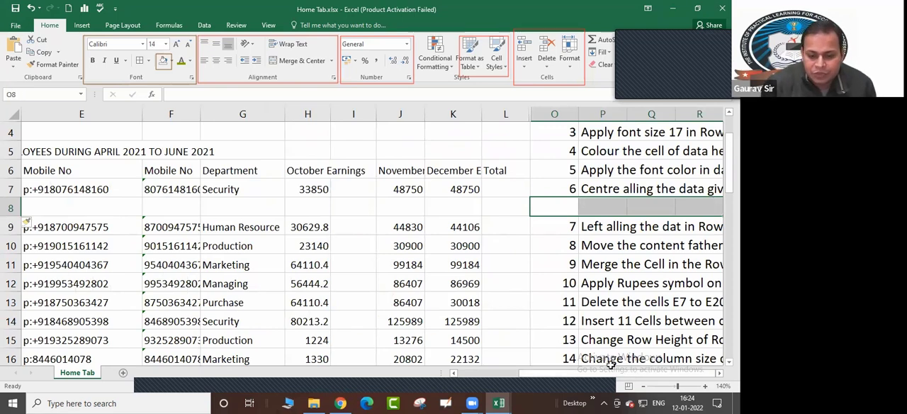
left_click_drag(606, 373, 474, 375)
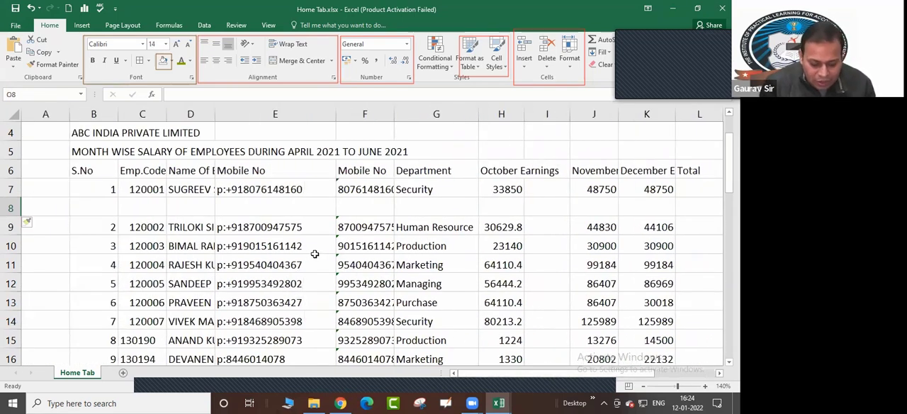
key("ctrl+z")
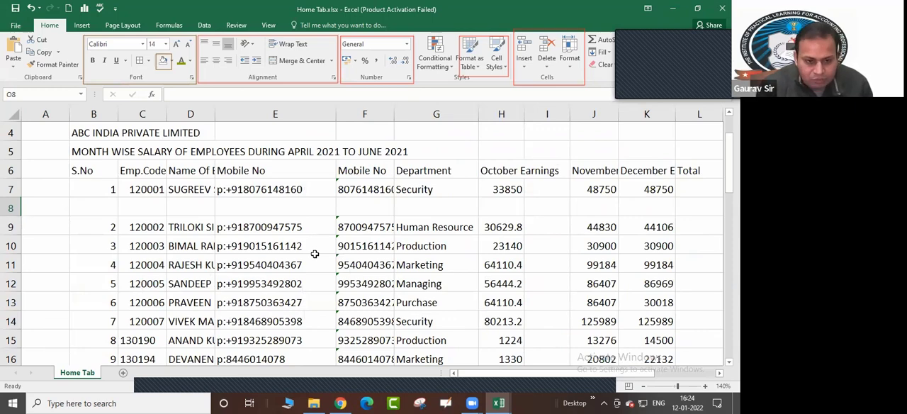
left_click(313, 239)
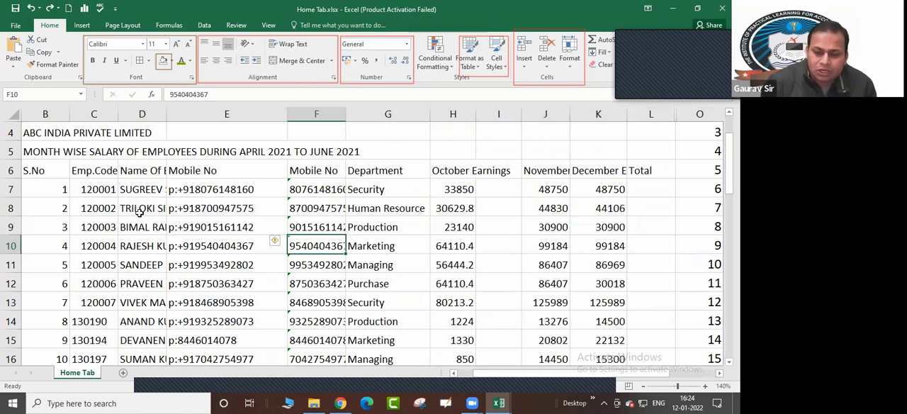
Review the Shift cells right and Shift cells down options for inserting cells at B8:L8, without inserting any
left_click(57, 201)
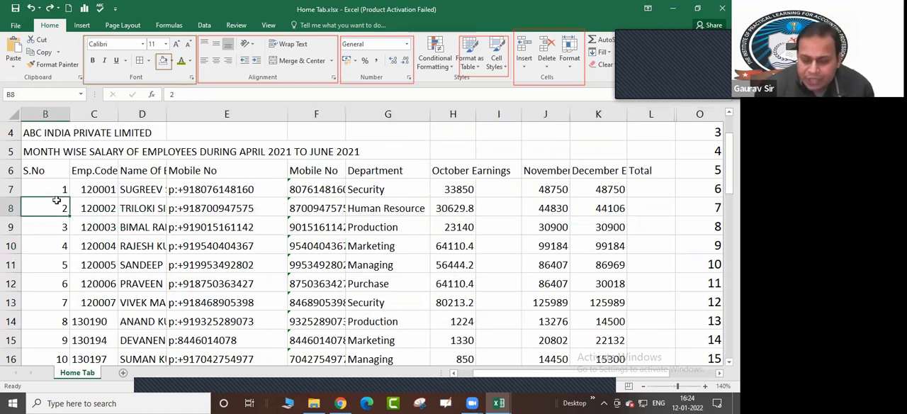
scroll(57, 201, "left", 1)
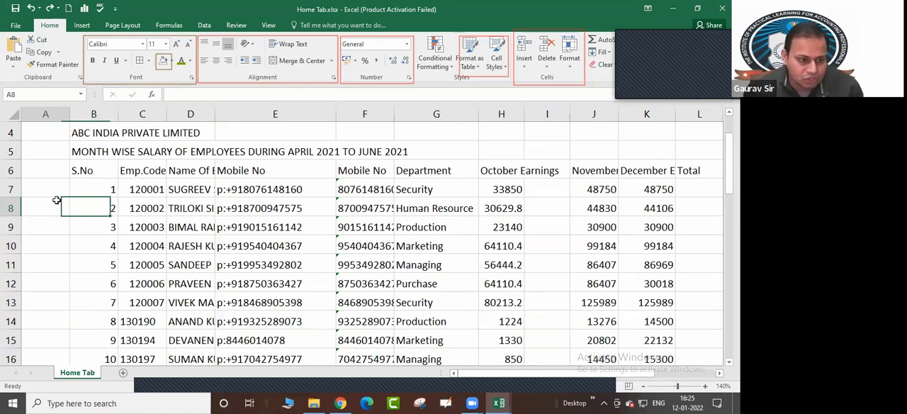
key("shift+Right")
key("shift+Right")
key("shift+Right")
key("shift+Right")
key("shift+Right")
key("shift+Right")
key("shift+Right")
key("shift+Right")
key("shift+Right")
key("shift+Right")
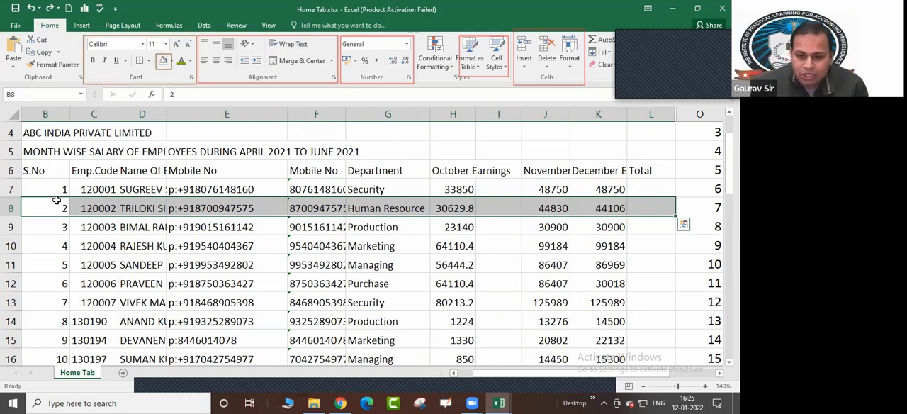
left_click(525, 66)
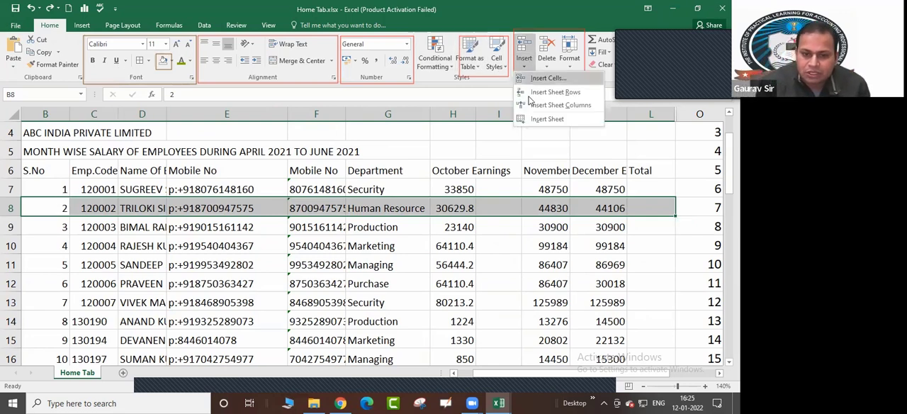
left_click(538, 79)
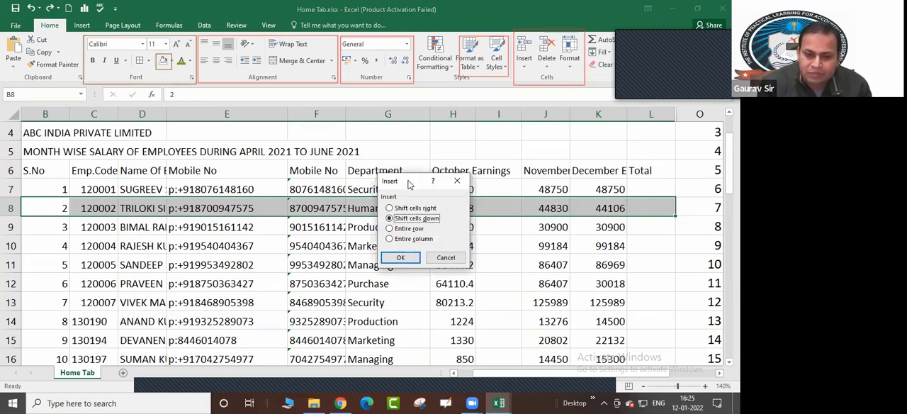
left_click_drag(409, 185, 547, 108)
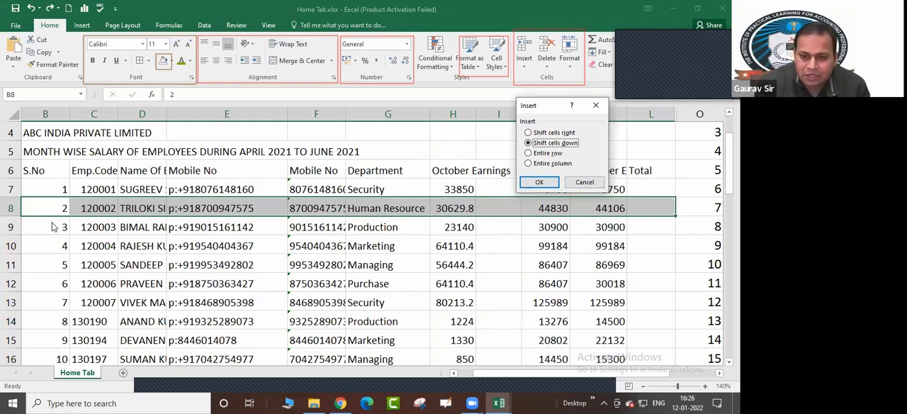
left_click(528, 133)
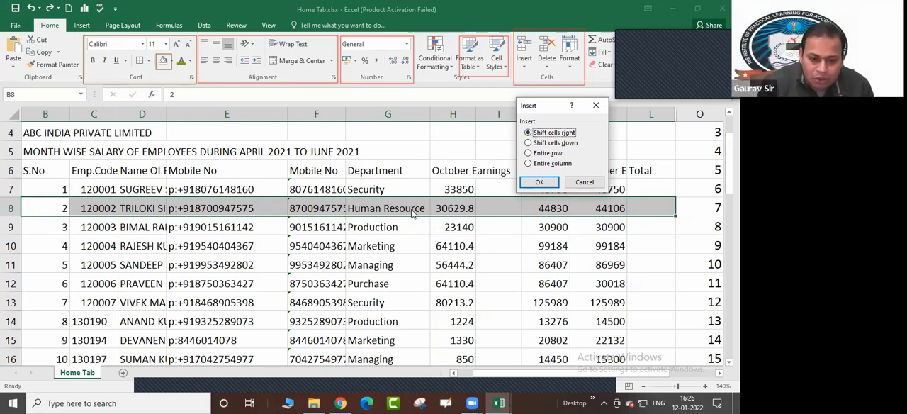
left_click(529, 143)
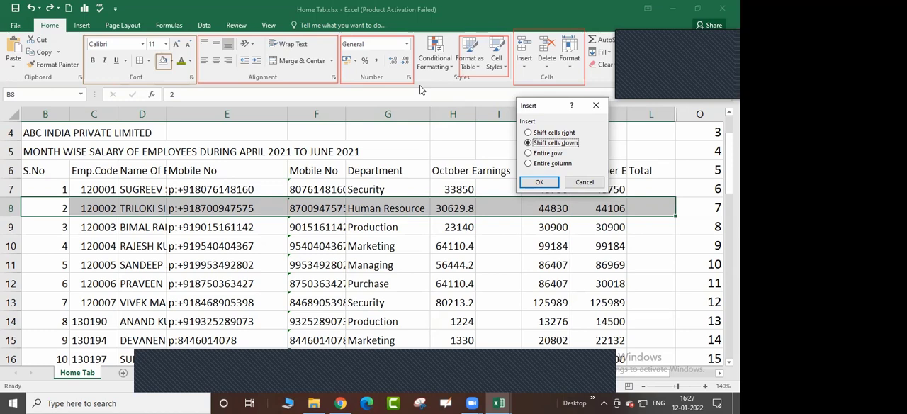
left_click(585, 182)
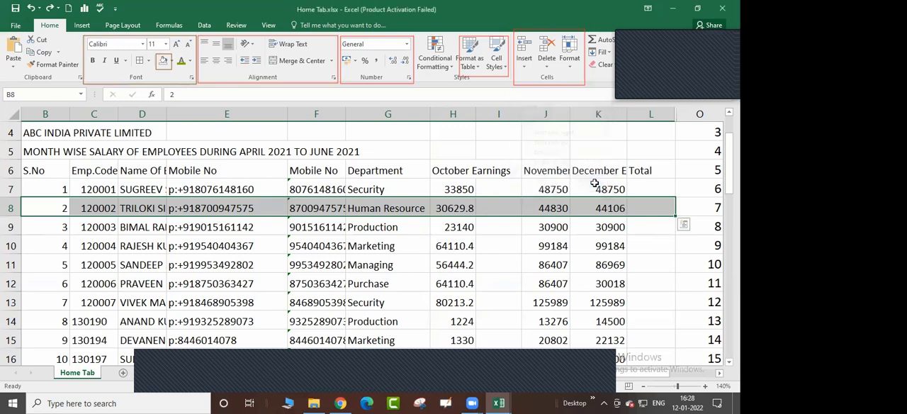
Look through the serial numbers and records of the employee table from the header row down to the Total row
left_click(549, 208)
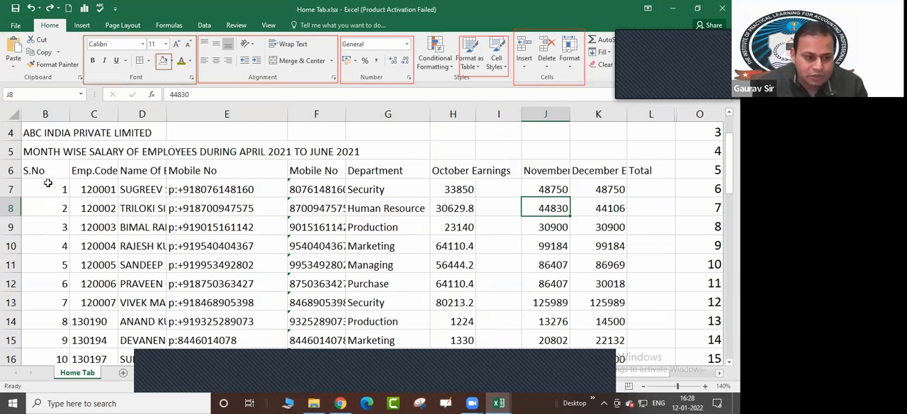
left_click(45, 152)
left_click_drag(56, 174, 67, 203)
left_click(120, 224)
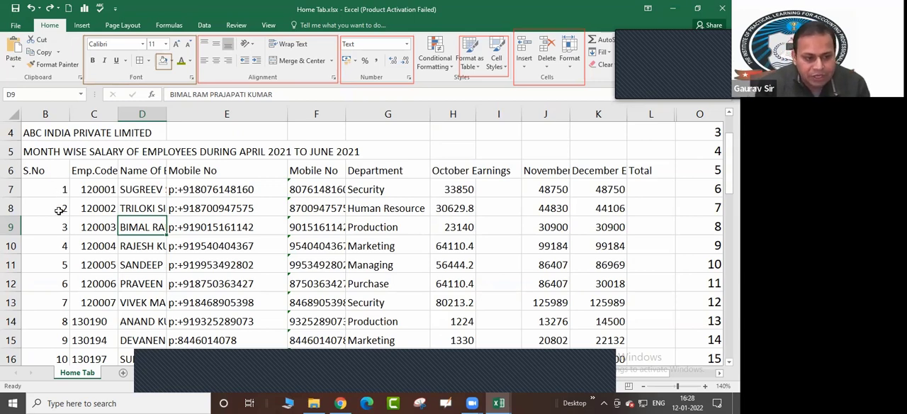
scroll(63, 293, "down", 1)
scroll(64, 318, "down", 1)
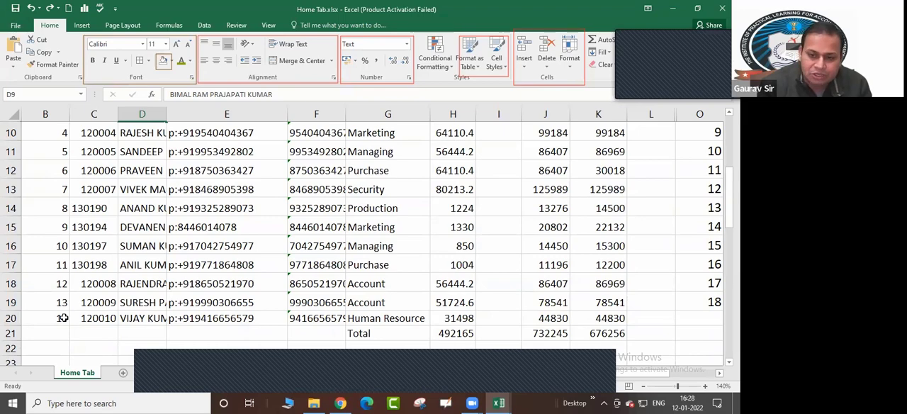
scroll(81, 304, "up", 2)
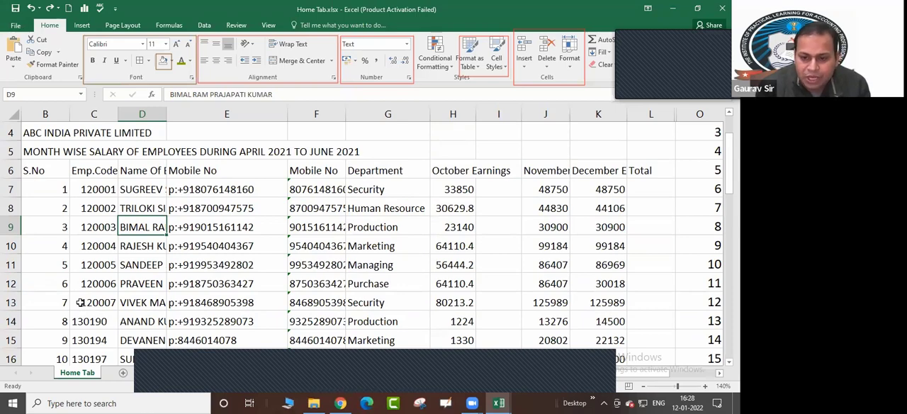
left_click(60, 195)
left_click(48, 204)
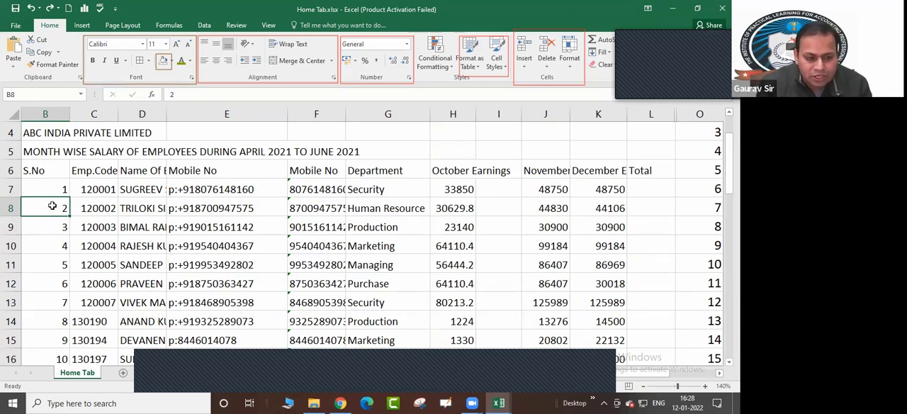
Select only the record cells B8:K8, and select the entire sheet row 8 instead for comparison
left_click_drag(53, 206, 600, 204)
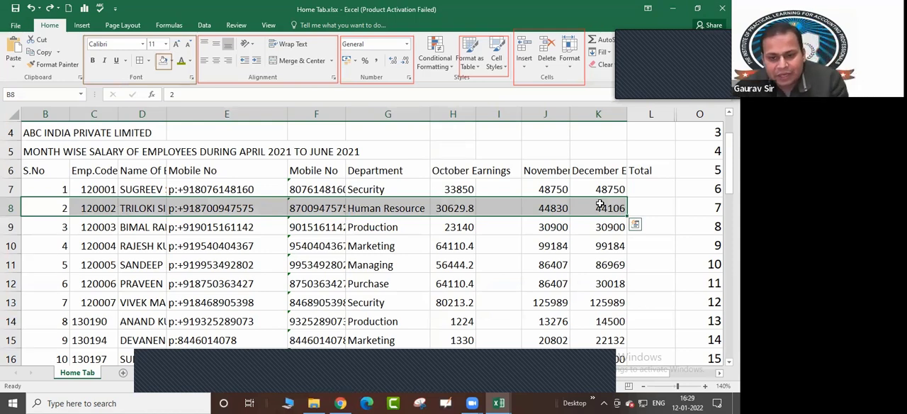
left_click(11, 208)
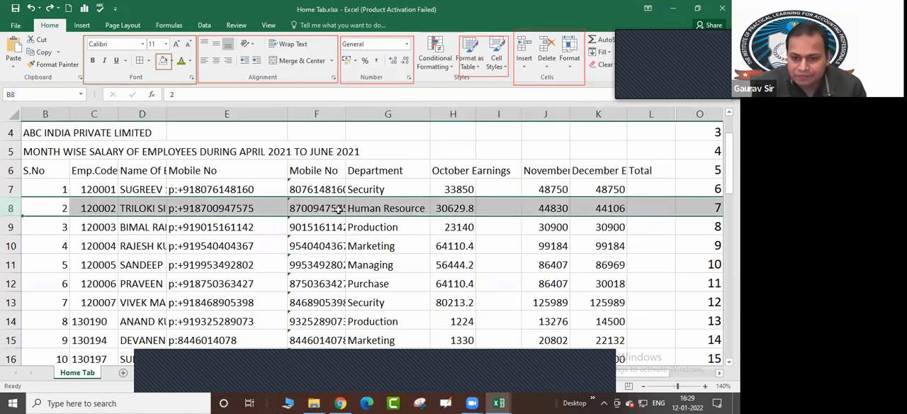
left_click_drag(46, 207, 606, 202)
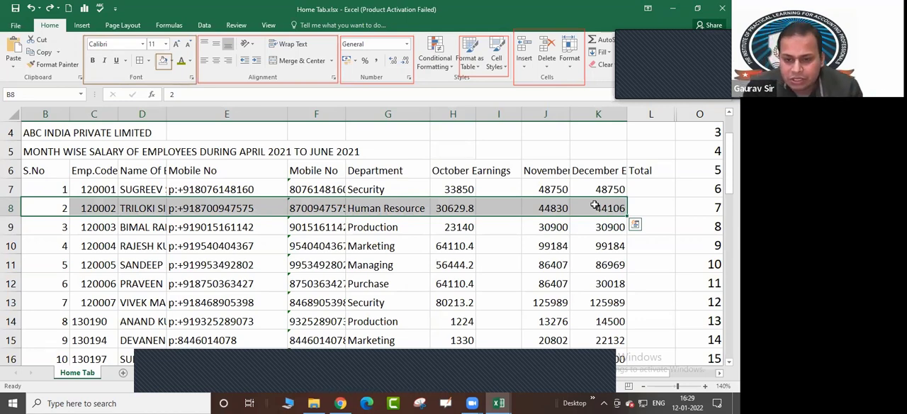
left_click(618, 243)
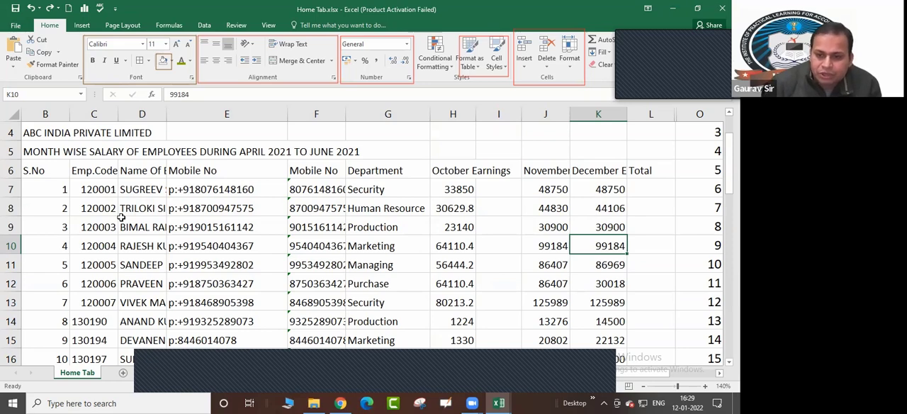
left_click(10, 207)
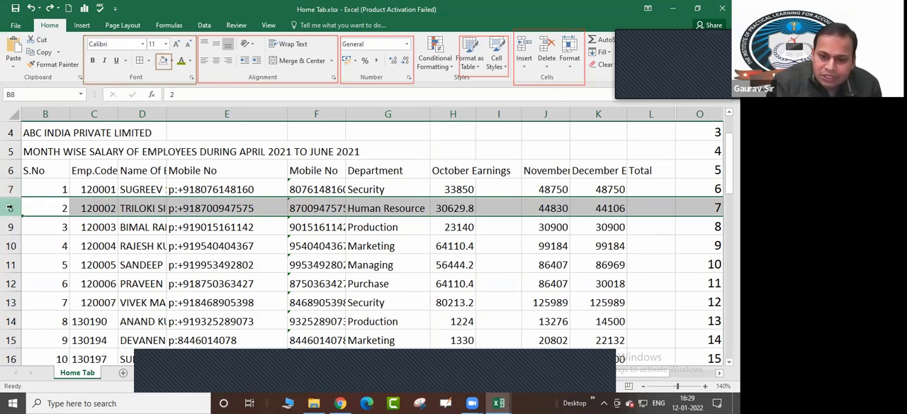
left_click(60, 221)
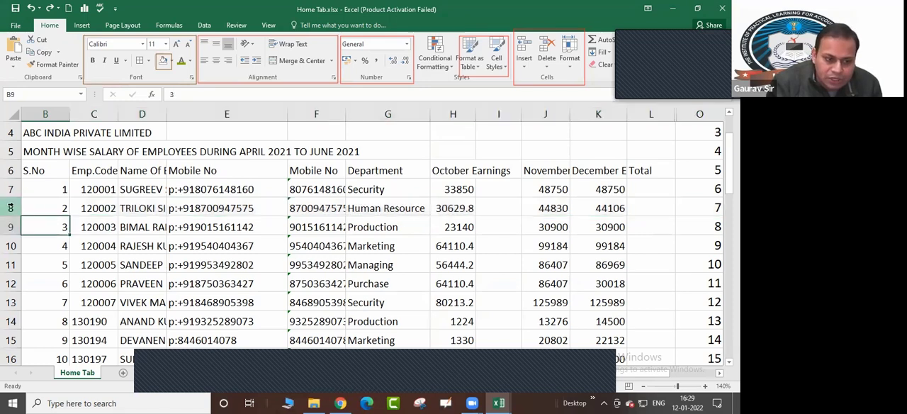
left_click(10, 207)
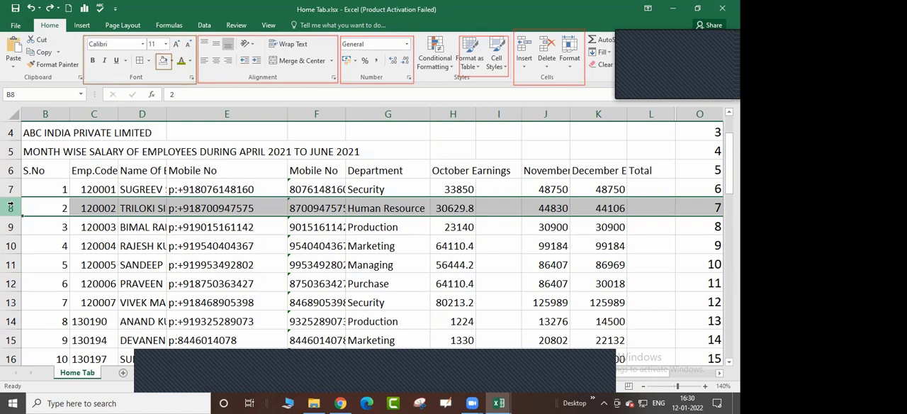
Try inserting a blank sheet row above the selected row 8 twice, undoing each insertion
key("ctrl+shift+plus")
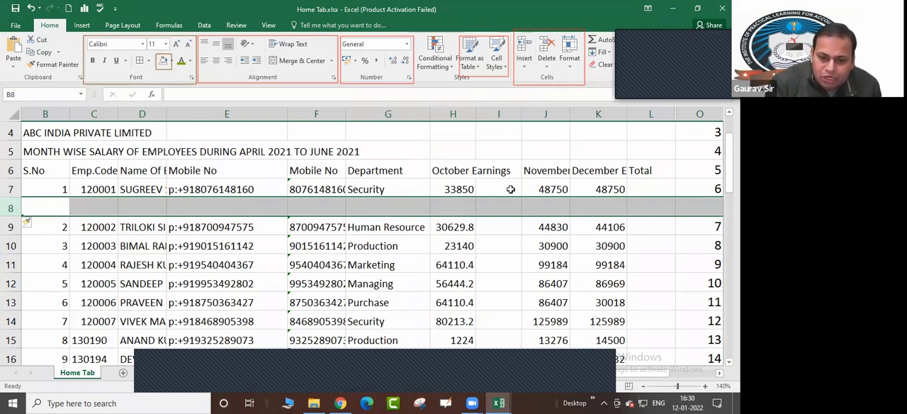
key("ctrl+z")
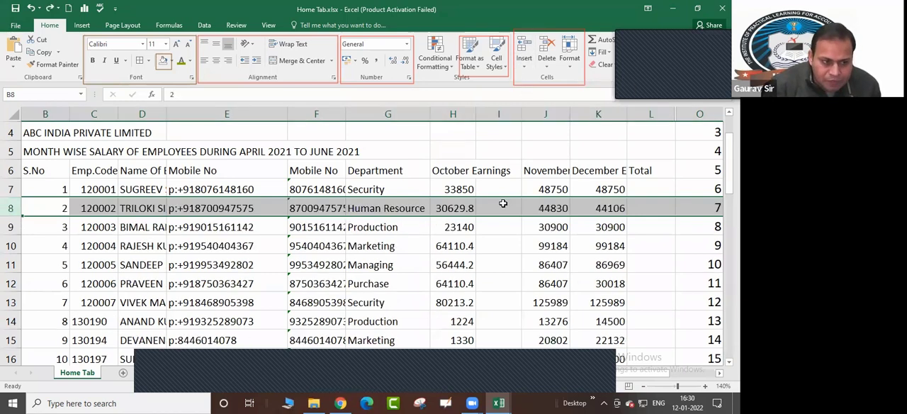
left_click(526, 67)
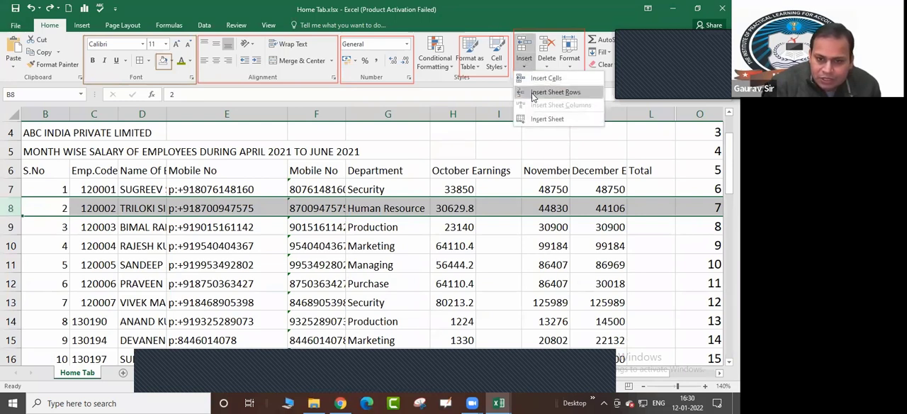
left_click(556, 92)
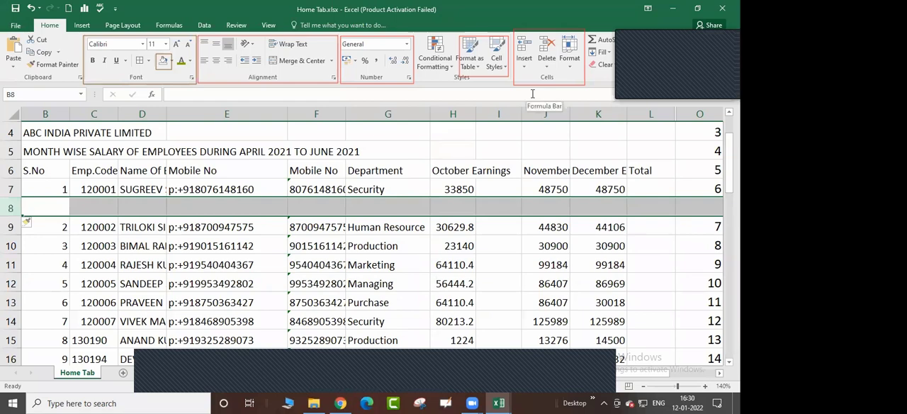
key("ctrl+z")
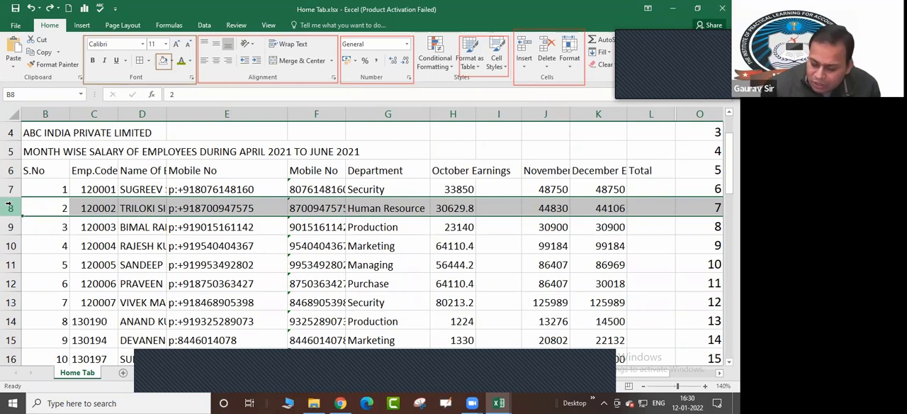
Insert a blank sheet row above the employee with serial number 2, and make cell A7 the active cell
key("ctrl+shift+plus")
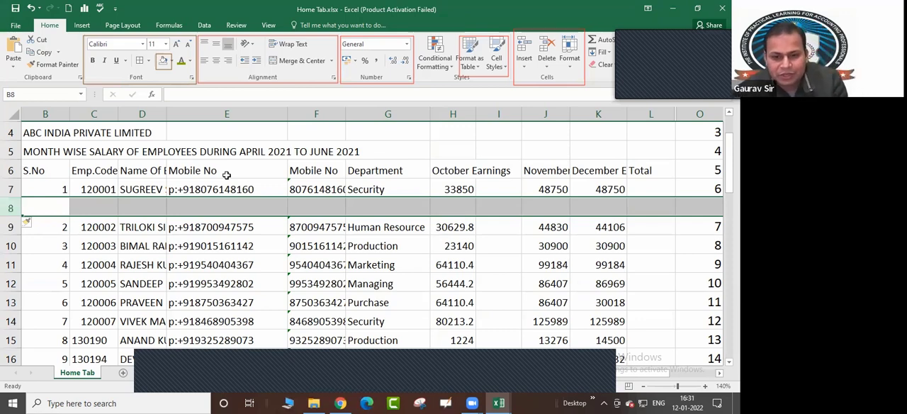
left_click(48, 209)
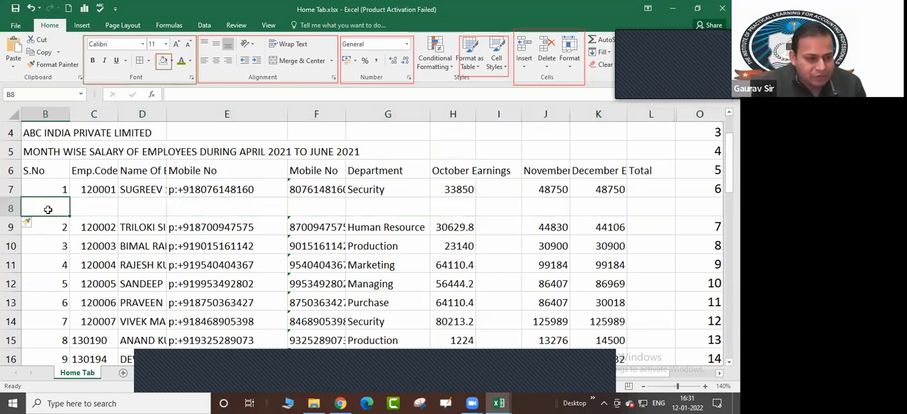
key("Up")
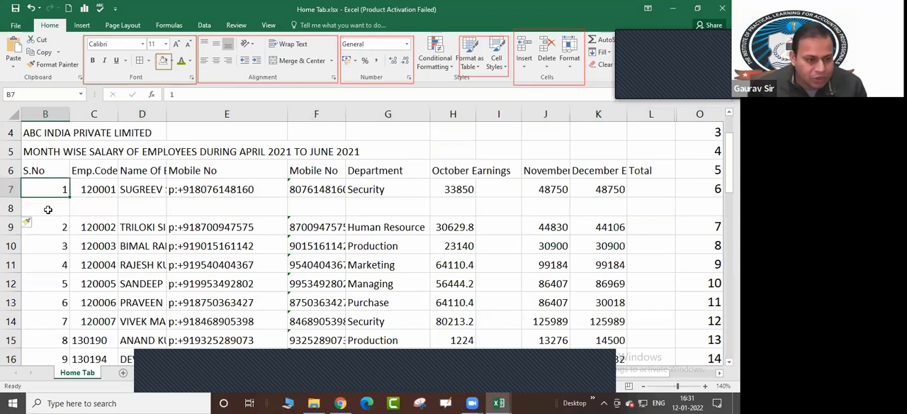
key("Left")
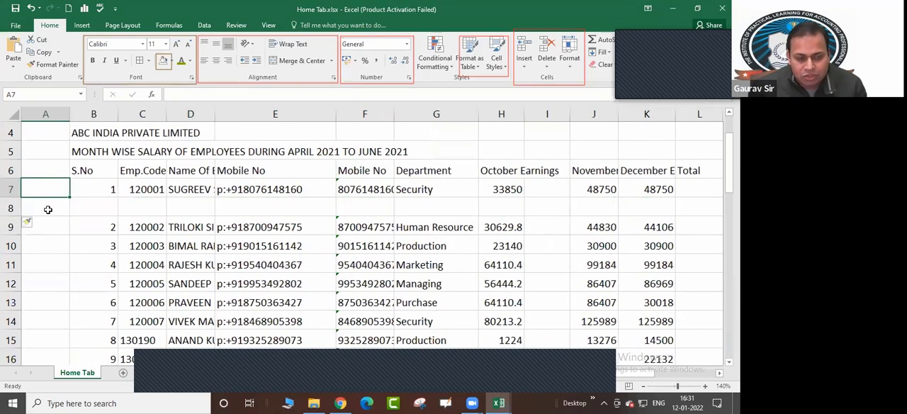
Enter an employee code in C8 and the employee's name in D8 of the inserted row
key("Down")
key("Right")
key("Right")
type("120114")
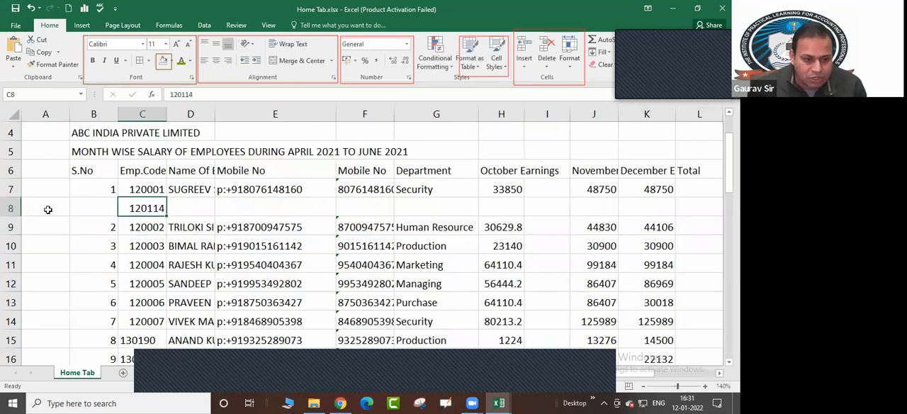
key("Right")
type("Ram")
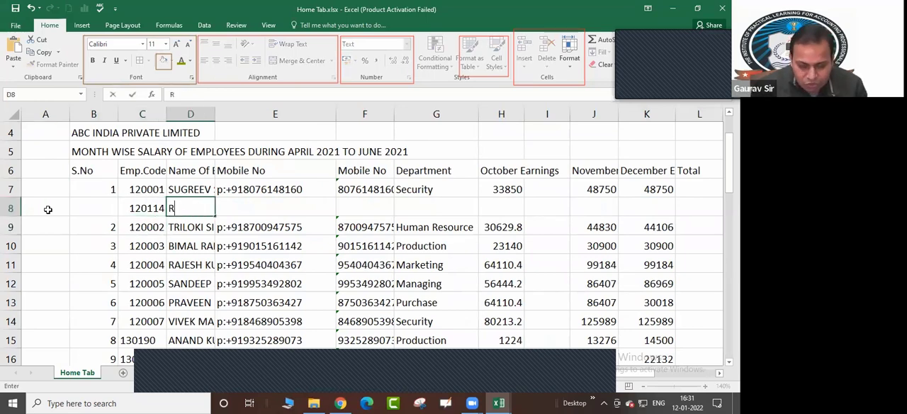
key("Return")
Look along row 8 from the employee code to the earnings columns of the new record
key("Up")
key("Right")
key("Right")
key("Right")
key("Right")
key("Right")
key("Right")
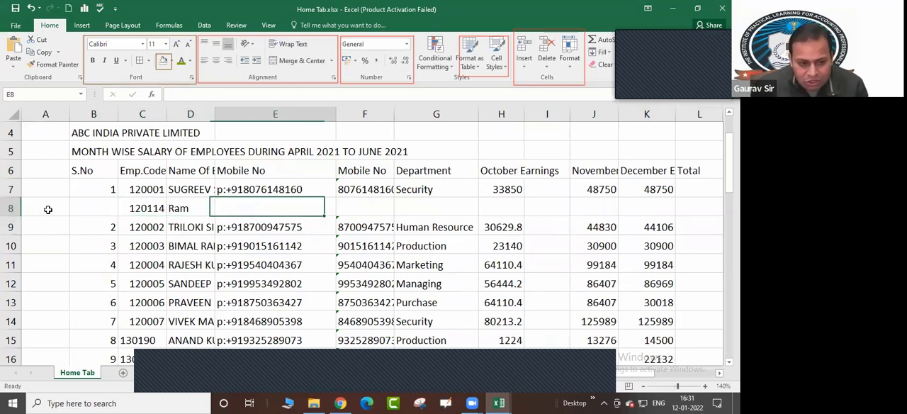
key("Left")
key("Left")
key("Left")
key("Left")
key("Left")
key("Left")
key("Left")
key("Left")
key("Left")
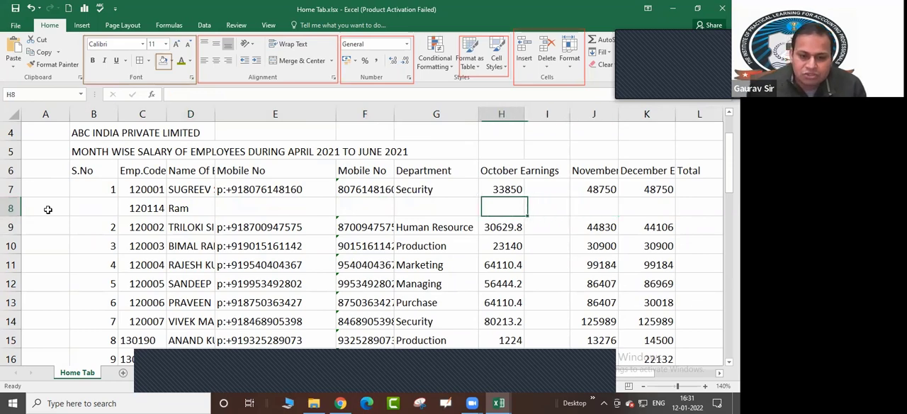
key("Right")
key("Right")
key("Right")
key("Right")
key("Right")
key("Right")
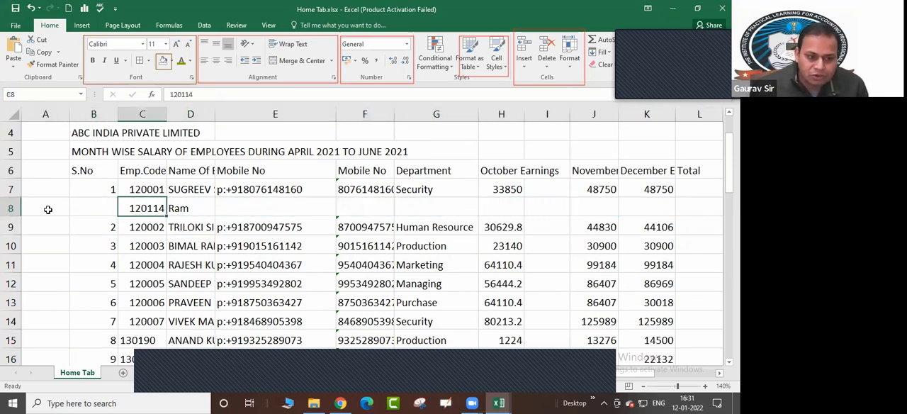
key("Right")
key("Right")
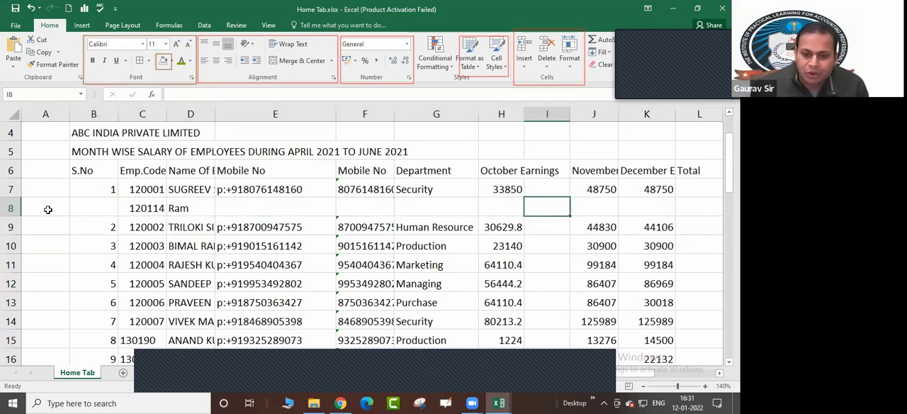
Examine how the inserted row 8 runs past the employee table and through the exercise list beside it
key("Left")
key("Left")
key("Left")
key("Right")
key("Right")
key("Right")
key("Right")
key("Right")
key("Right")
key("Right")
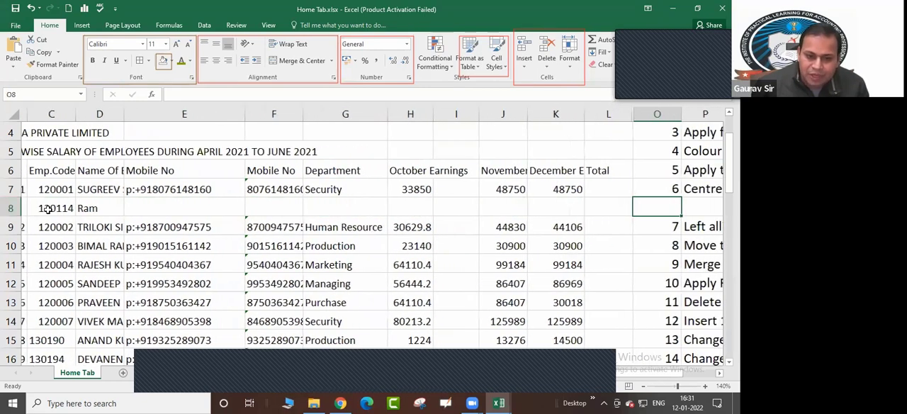
key("Right")
key("Right")
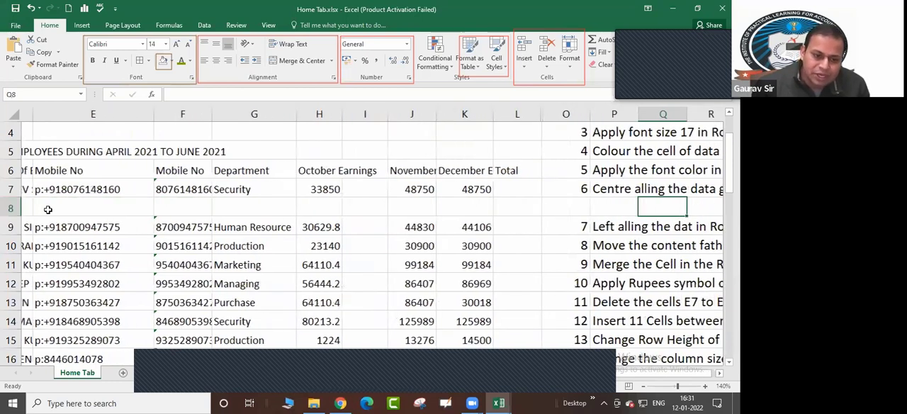
key("Right")
key("Right")
key("Right")
key("Right")
key("Right")
key("Right")
key("Left")
key("Left")
key("Left")
key("Left")
key("Left")
key("Left")
key("Left")
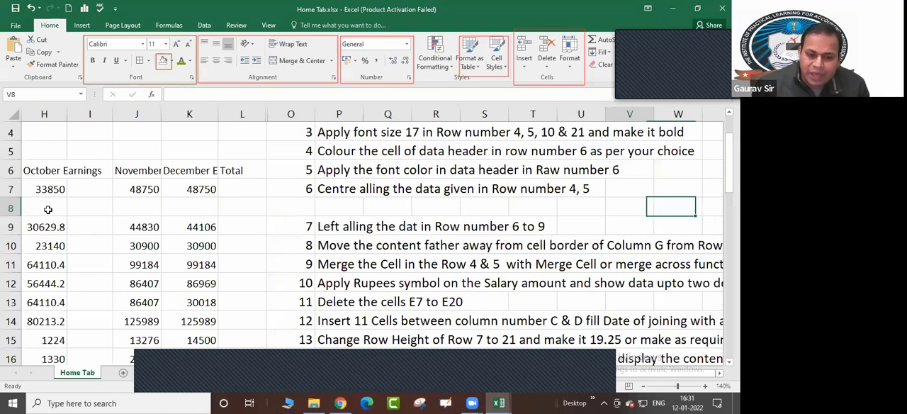
key("Up")
key("Down")
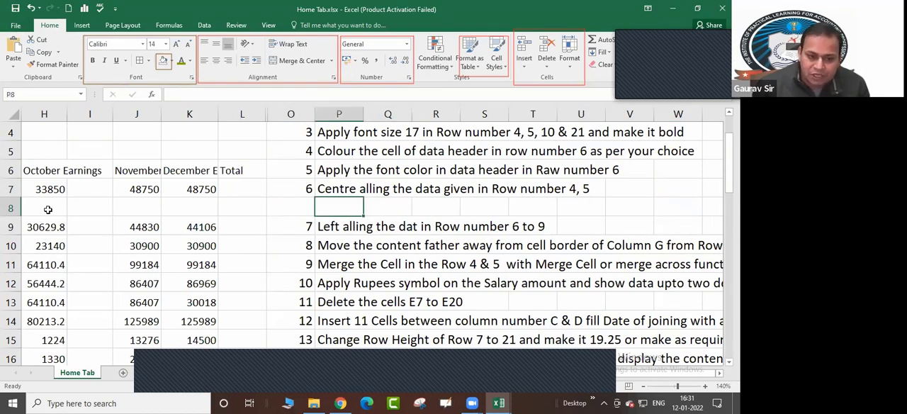
key("Down")
key("Left")
key("Up")
key("Left")
key("Left")
key("Left")
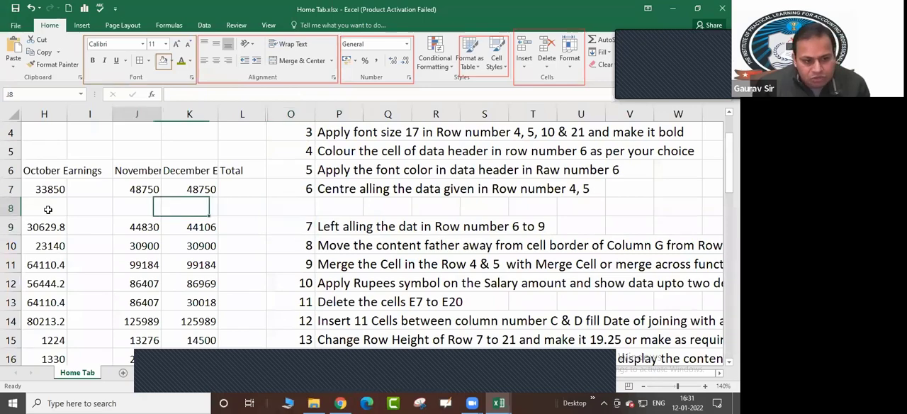
key("Left")
key("Left")
key("Left")
key("Left")
key("Left")
key("Left")
key("Left")
key("Left")
key("Left")
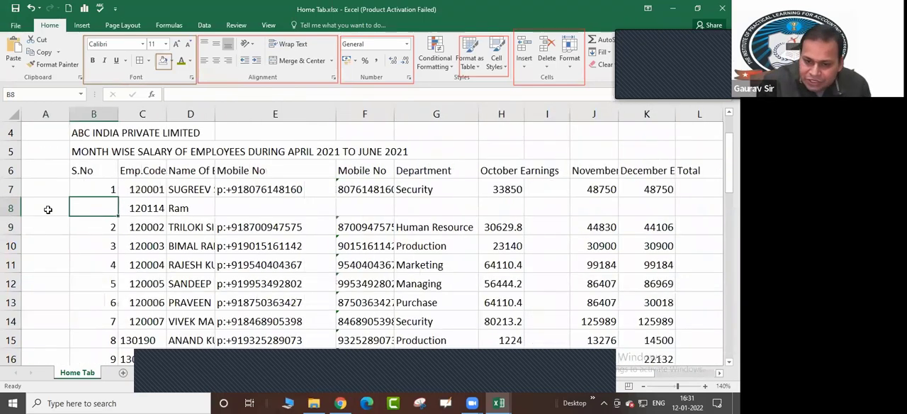
Follow row 8 out to column Z beyond the exercise list and return to cell A8
key("Right")
key("Right")
key("Right")
key("Right")
key("Right")
key("Right")
key("Right")
key("Right")
key("Right")
key("Right")
key("Right")
key("Right")
key("Right")
key("Right")
key("Right")
key("Right")
key("Right")
key("Right")
key("Right")
key("Right")
key("Right")
key("Right")
key("Right")
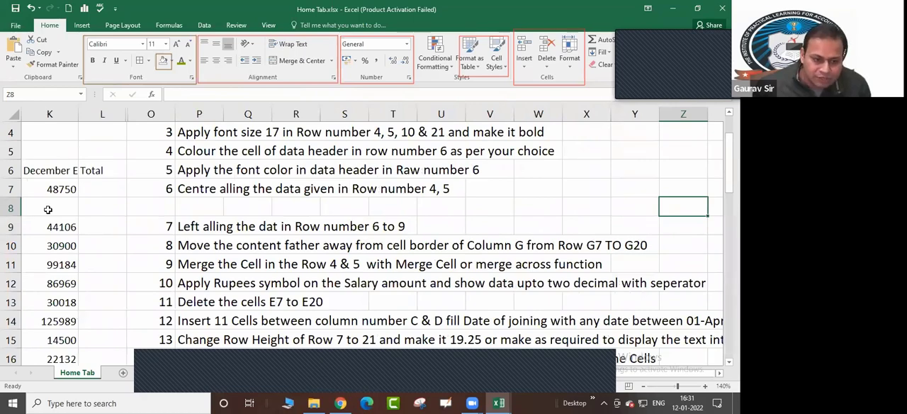
key("Left")
key("Left")
key("Left")
key("Left")
key("Left")
key("Left")
key("Left")
key("Left")
key("Left")
key("Left")
key("Left")
key("Left")
key("Left")
key("Left")
key("Left")
key("Left")
key("Left")
key("Left")
key("Left")
key("Left")
key("Left")
key("Left")
key("Left")
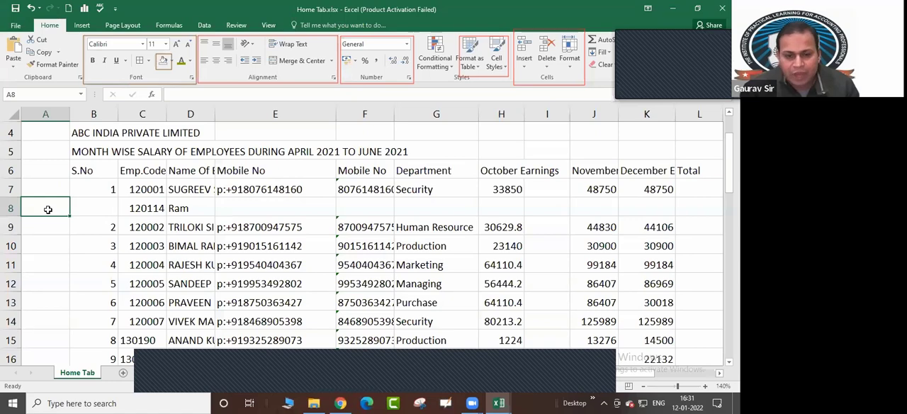
Go over row 8 again, comparing its record cells with the gap between exercises 6 and 7
key("Right")
key("Right")
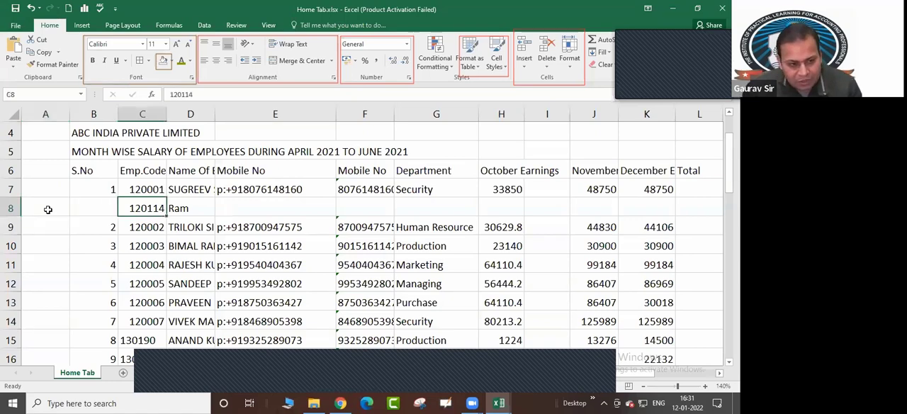
key("Right")
key("Right")
key("Right")
key("Right")
key("Right")
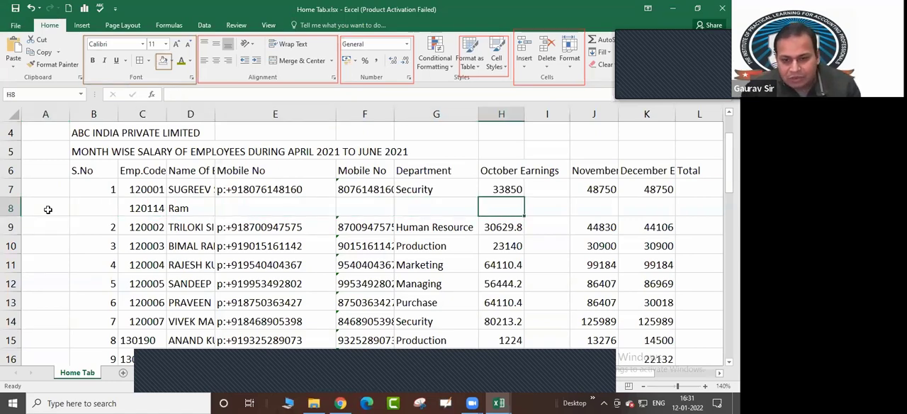
key("Right")
key("Right")
key("Right")
key("Right")
key("Right")
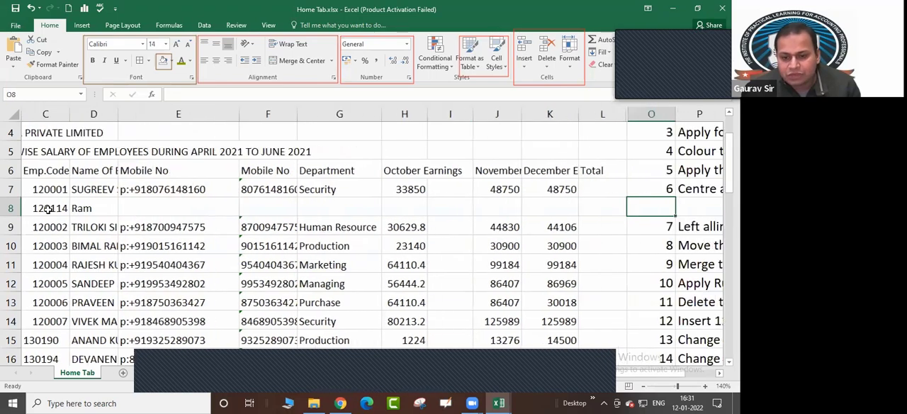
key("Right")
key("Right")
key("Right")
key("Right")
key("Right")
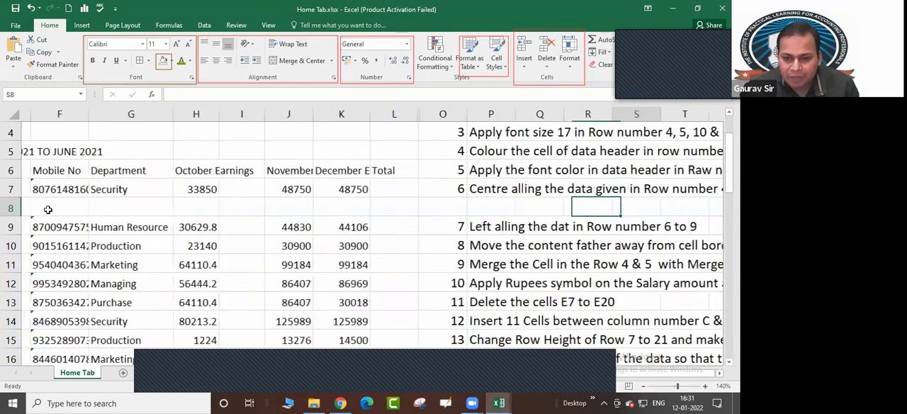
key("Right")
key("Right")
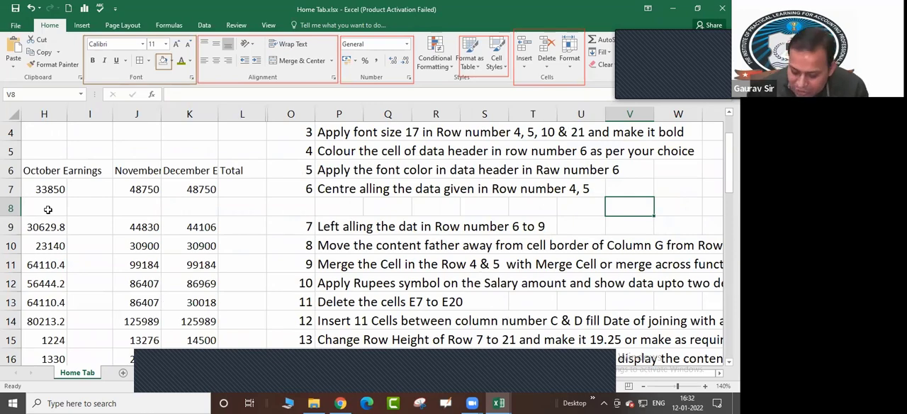
key("Left")
key("Left")
key("Left")
key("Left")
key("Left")
key("Left")
key("Left")
key("Left")
key("Left")
key("Left")
key("Left")
key("Left")
key("Left")
key("Left")
key("Left")
key("Left")
key("Left")
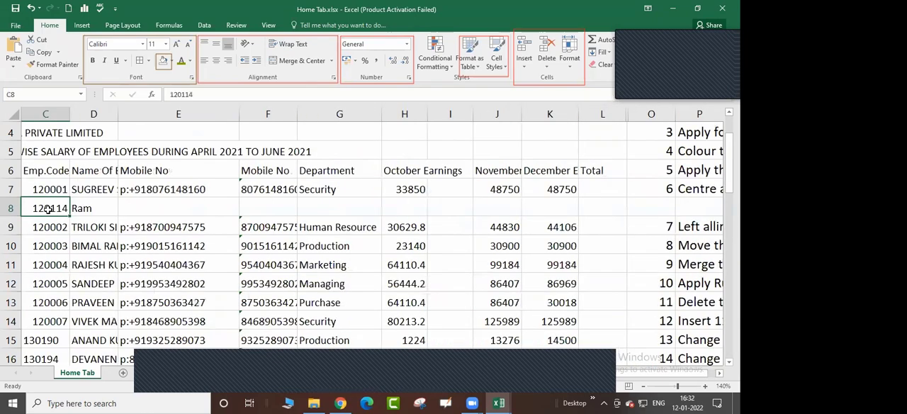
key("Left")
key("Left")
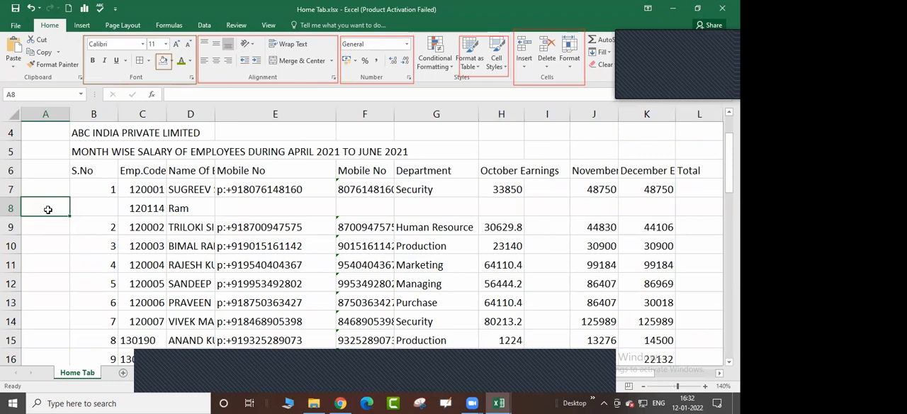
Undo the entries made in row 8 and the insertion of the sheet row
key("shift+space")
key("ctrl+minus")
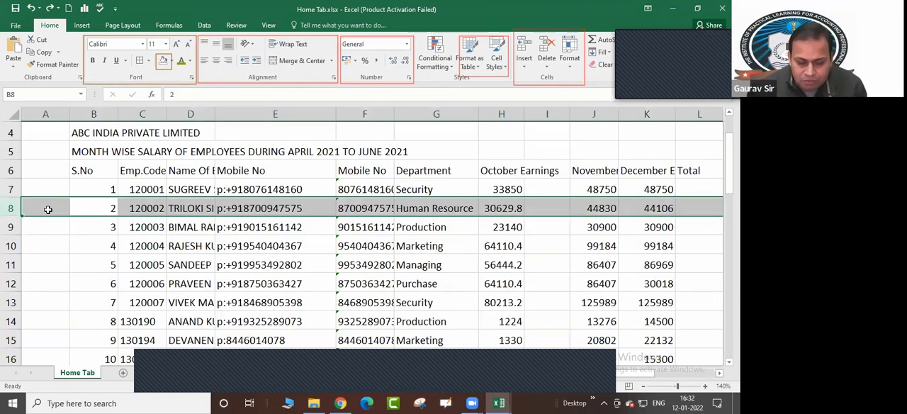
Check row 8 across the employee table and the exercise list, ending at cell A8
key("Right")
key("Right")
key("Right")
key("Right")
key("Right")
key("Right")
key("Right")
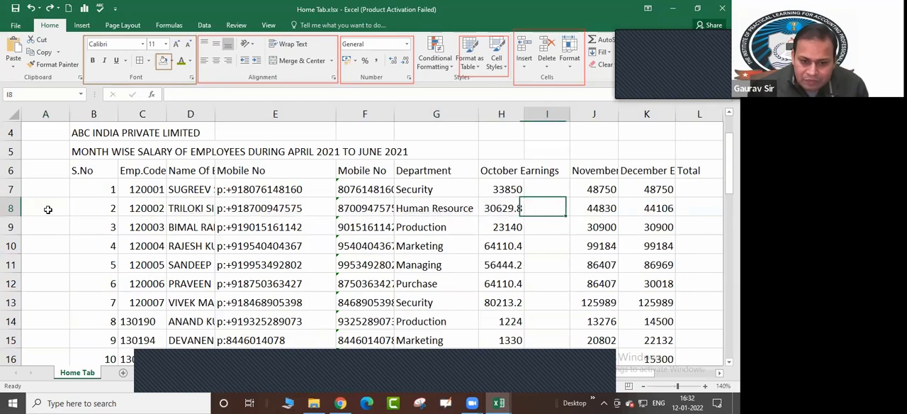
key("Right")
key("Right")
key("Right")
key("Right")
key("Right")
key("Right")
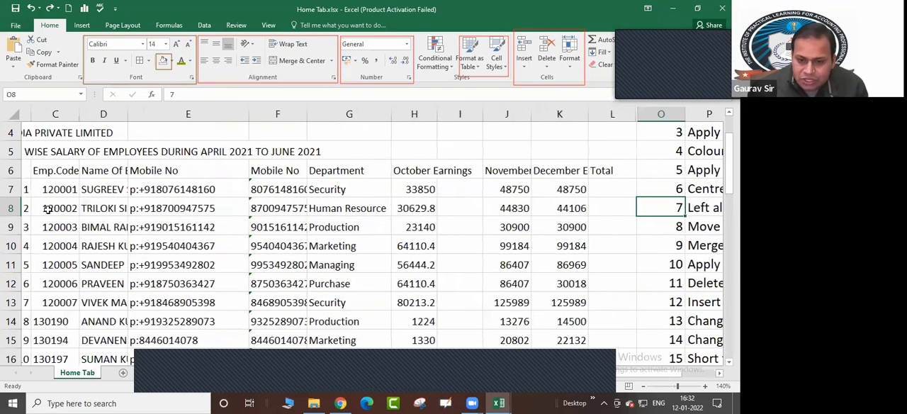
key("Right")
key("Right")
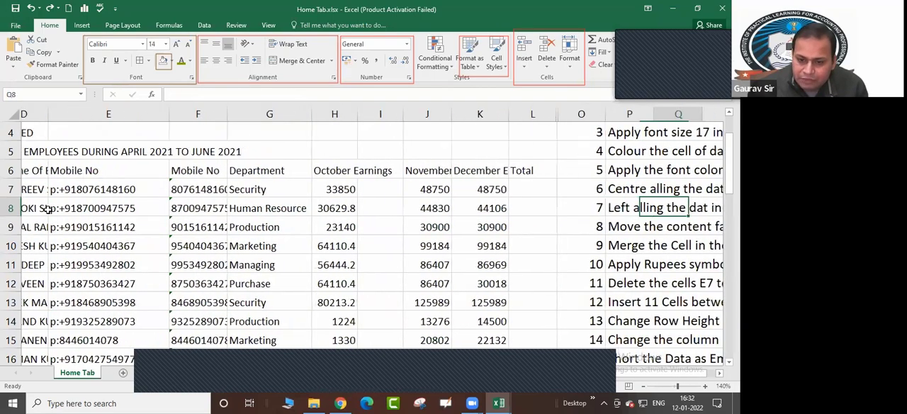
key("Right")
key("Right")
key("Right")
key("Right")
key("Right")
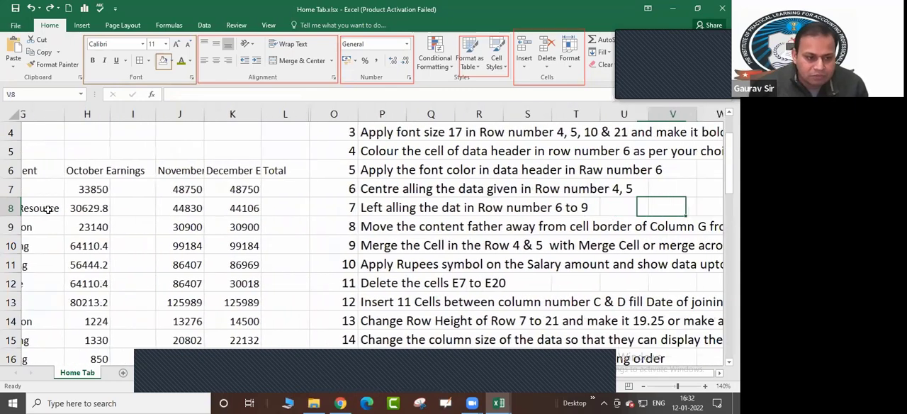
key("Left")
key("Left")
key("Left")
key("Left")
key("Left")
key("Left")
key("Left")
key("Left")
key("Left")
key("Left")
key("Left")
key("Left")
key("Left")
key("Left")
key("Left")
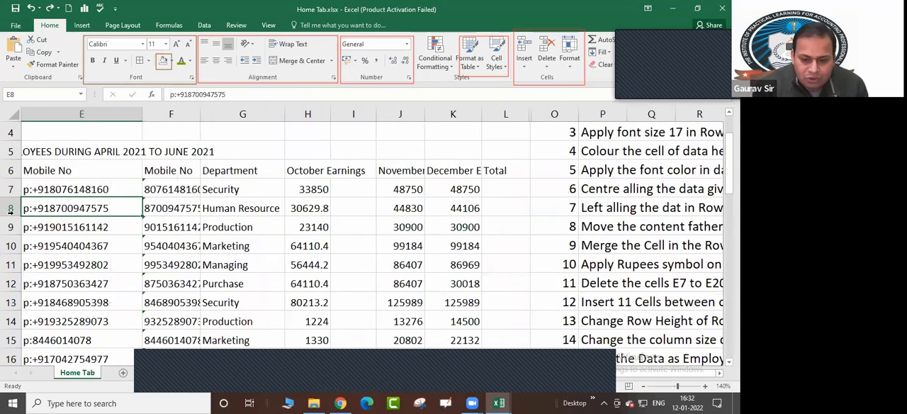
key("Left")
key("Left")
key("Left")
key("Left")
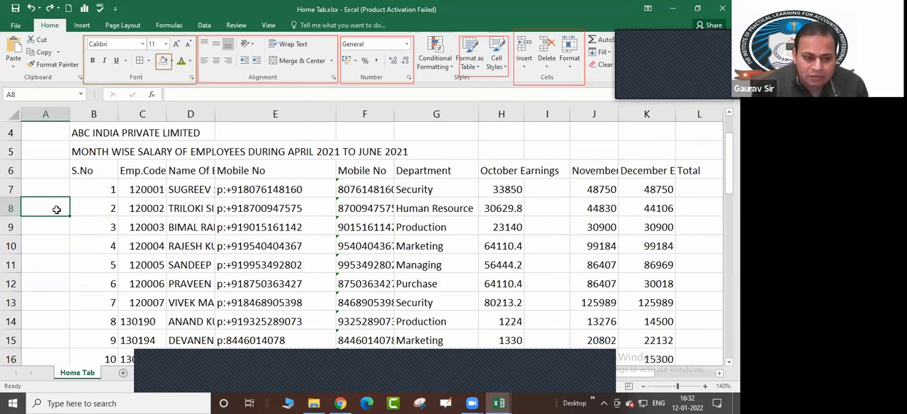
Select only the record cells B8:L8 and open the Insert dialog for them, placing it clear of the October earnings
left_click_drag(84, 205, 686, 204)
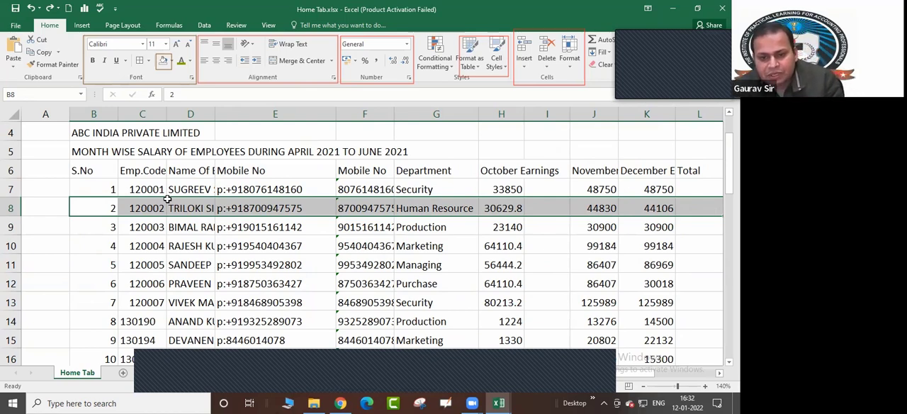
left_click(197, 244)
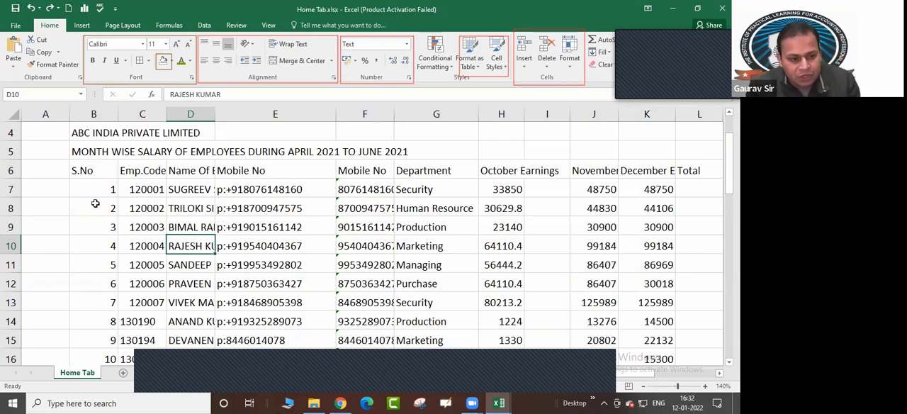
left_click_drag(99, 205, 694, 205)
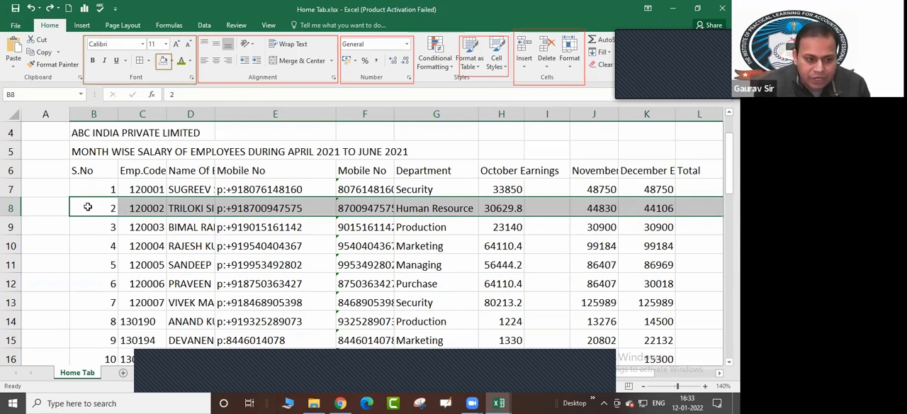
left_click_drag(87, 207, 679, 201)
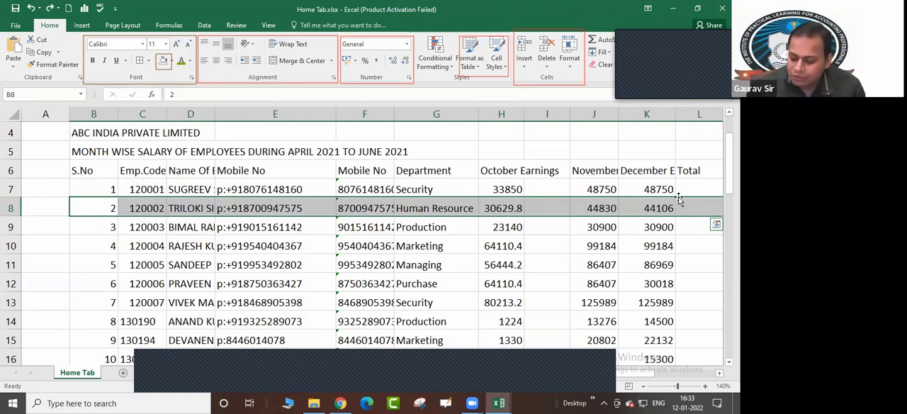
key("ctrl+shift+equal")
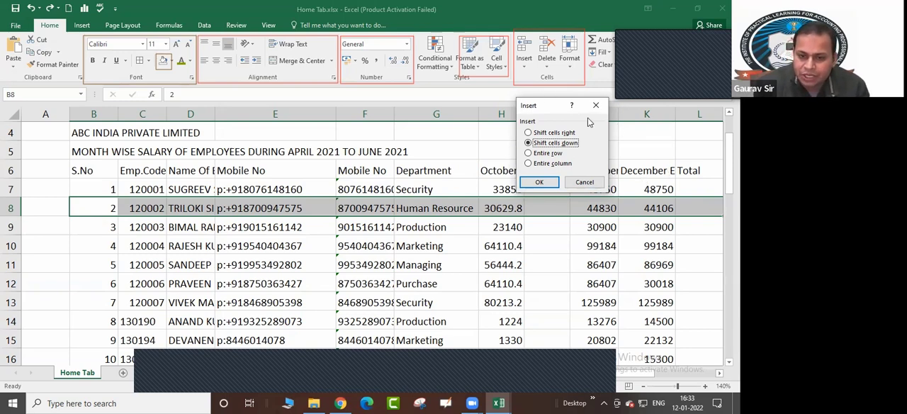
left_click_drag(559, 111, 629, 108)
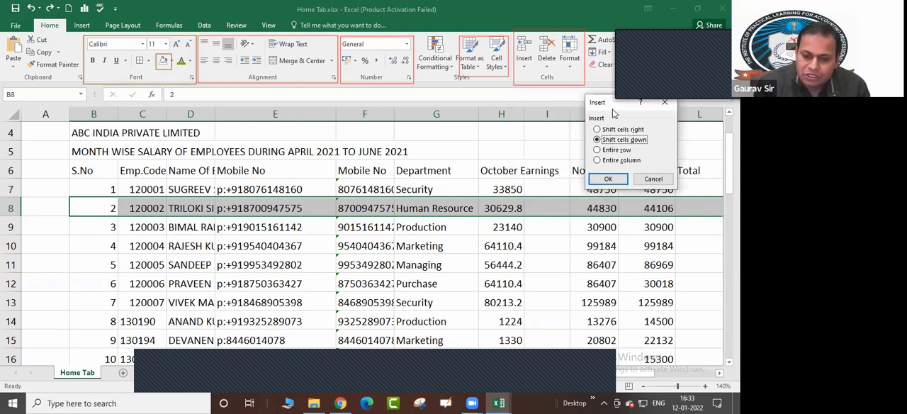
left_click_drag(614, 114, 611, 122)
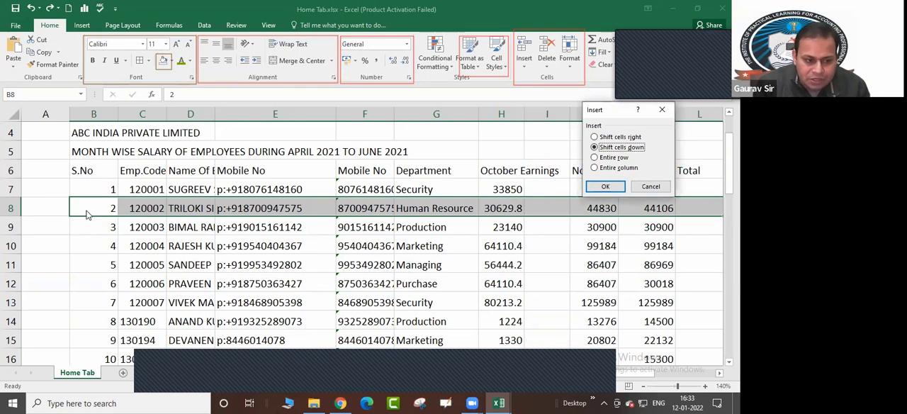
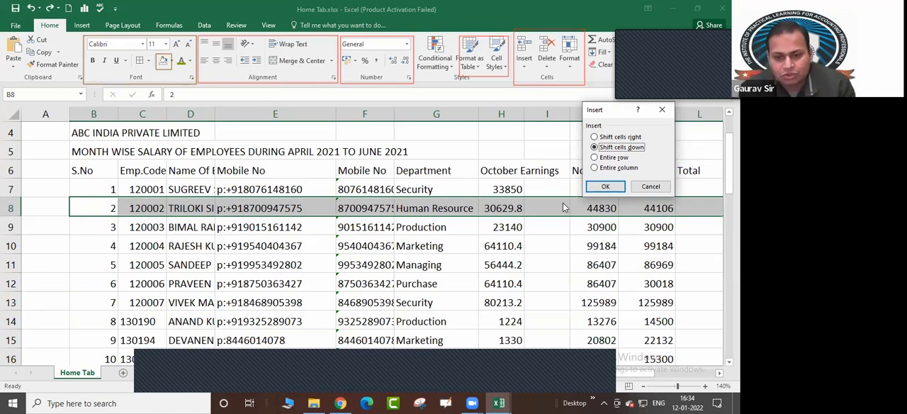
Compare the two cell-shift options for B8:L8 and insert blank cells there with Shift cells down
left_click(594, 138)
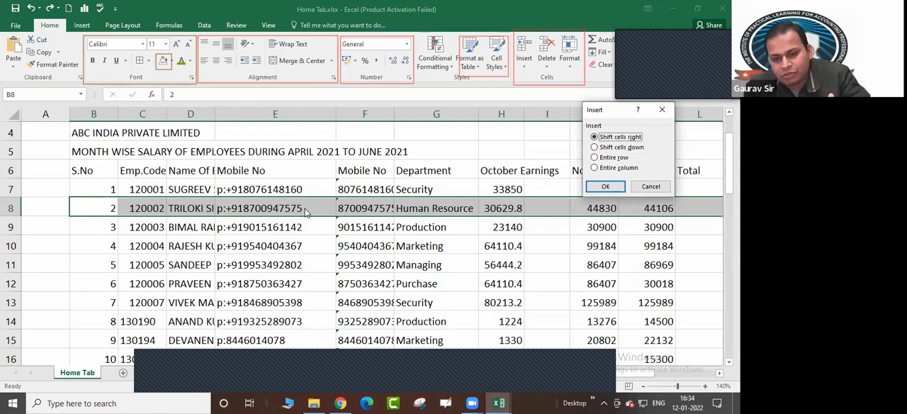
left_click(595, 148)
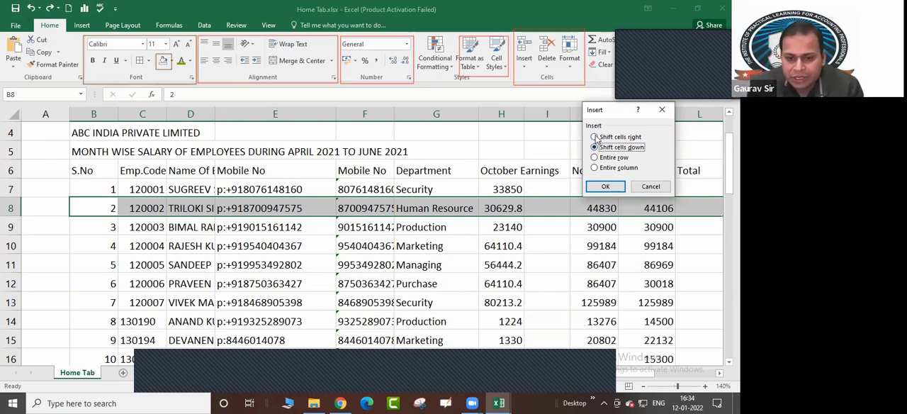
left_click(596, 137)
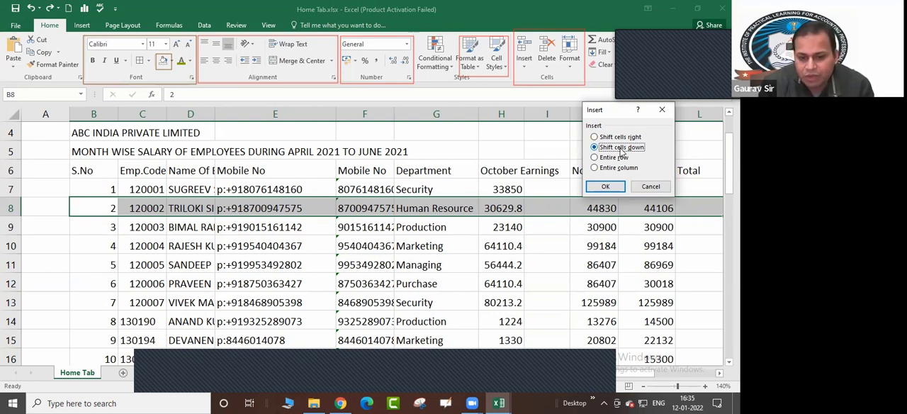
left_click(605, 187)
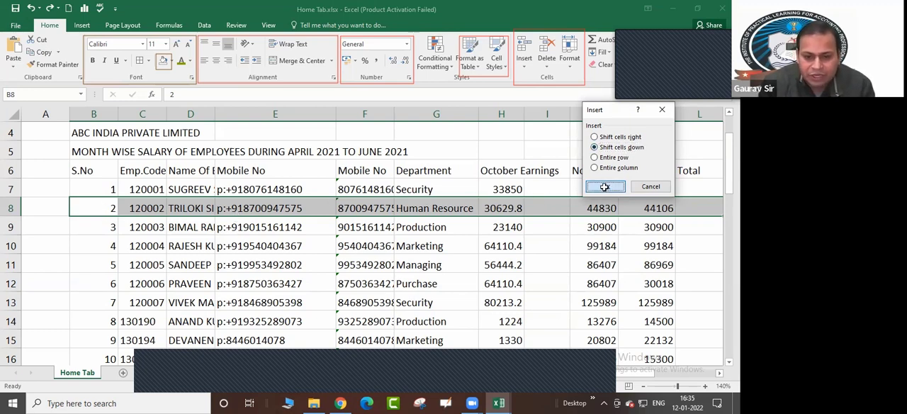
Check row 8 across the employee table and the exercise list to see which cells the downward insertion moved
left_click(97, 210)
left_click(133, 208)
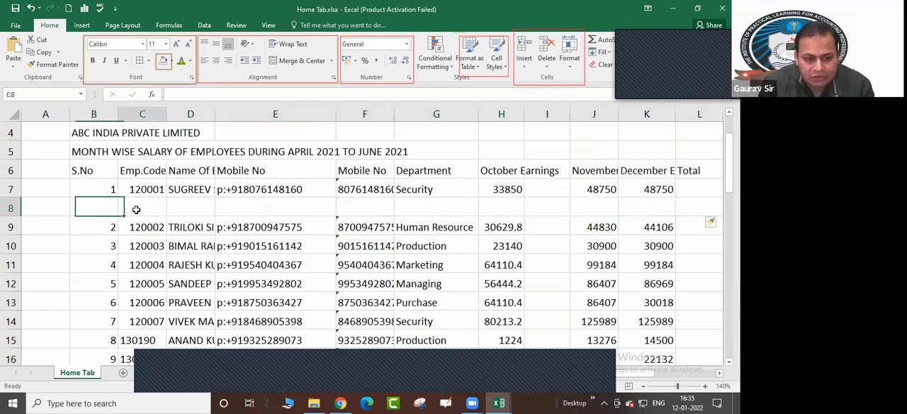
key("Right")
key("Right")
key("Right")
key("Right")
key("Right")
key("Right")
key("Right")
key("Right")
key("Right")
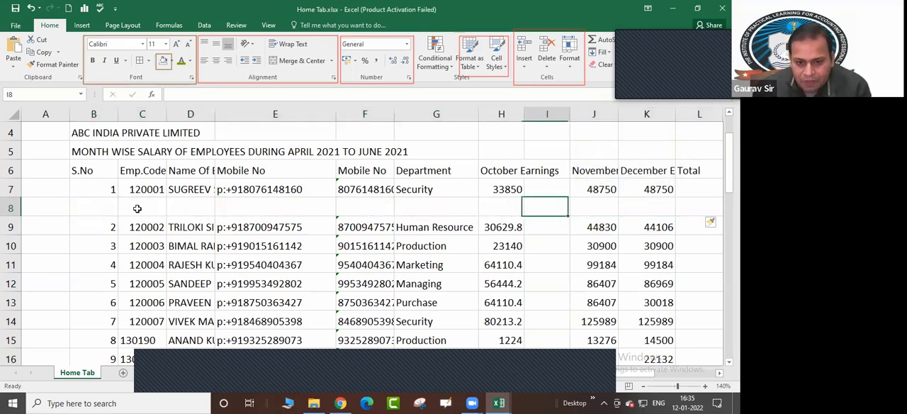
key("Right")
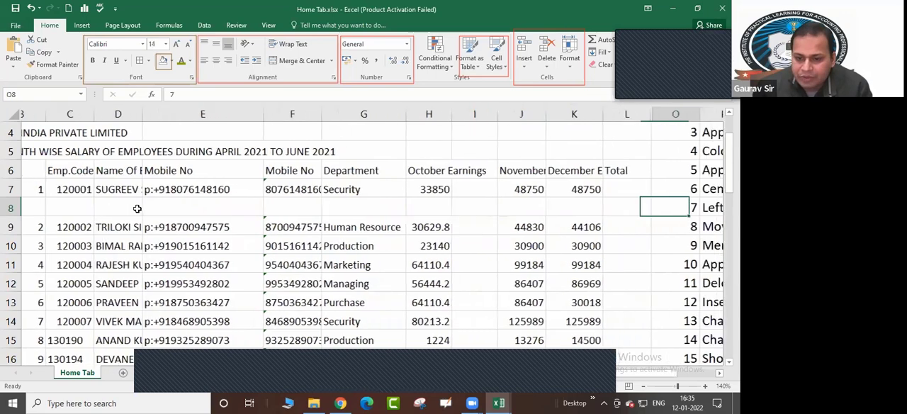
key("Right")
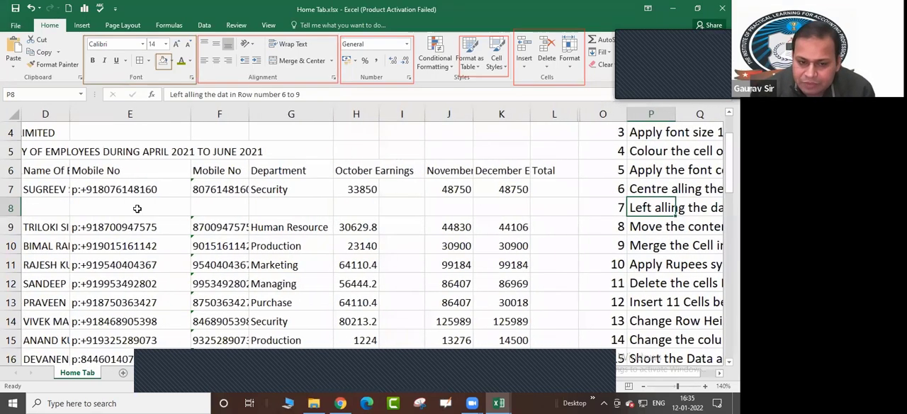
key("Right")
key("Right")
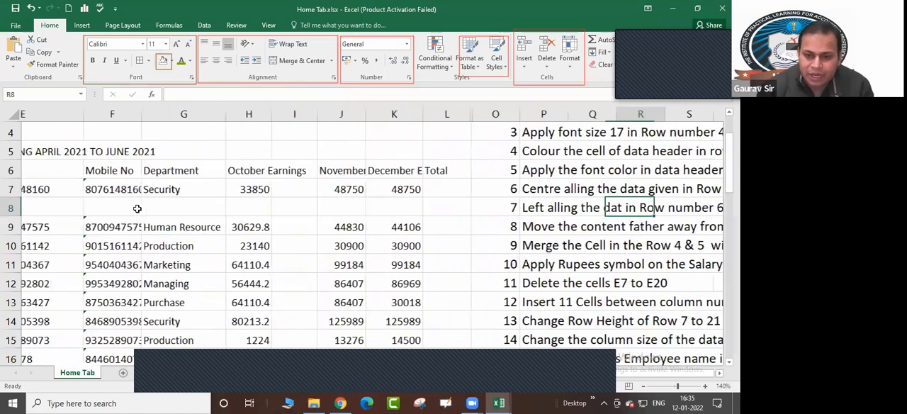
key("Left")
key("Left")
key("Left")
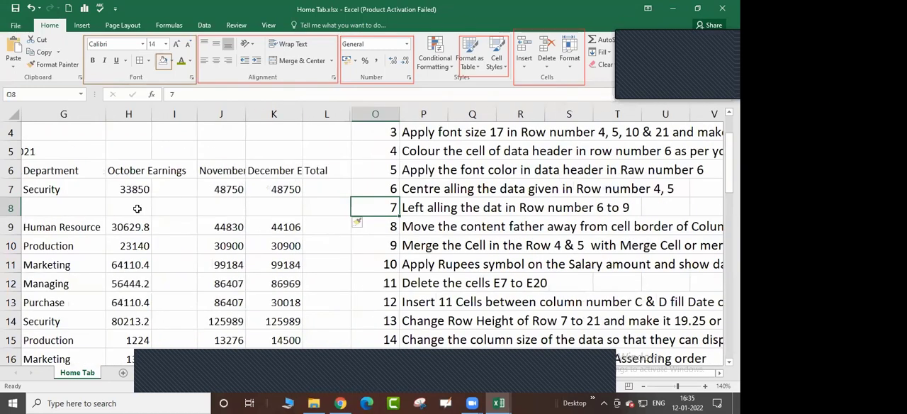
key("Left")
Undo the downward cell insertion in row 8 and return to cell B8
key("Left")
key("Left")
key("Left")
key("Left")
key("Left")
key("Left")
key("Left")
key("Left")
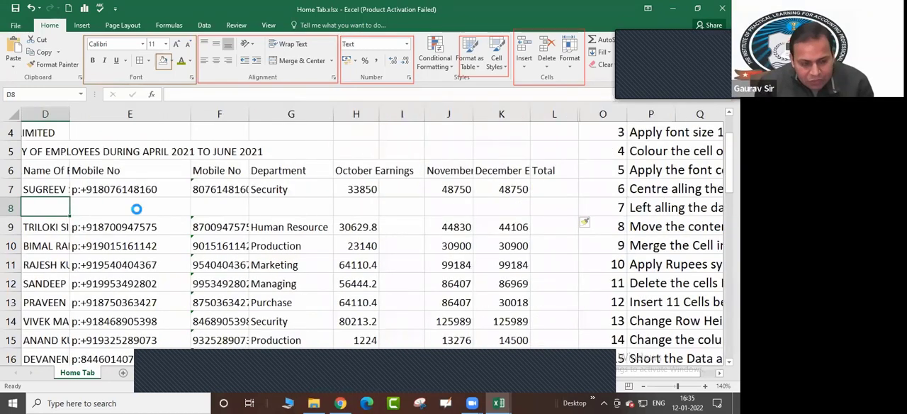
key("ctrl+z")
key("Left")
key("Right")
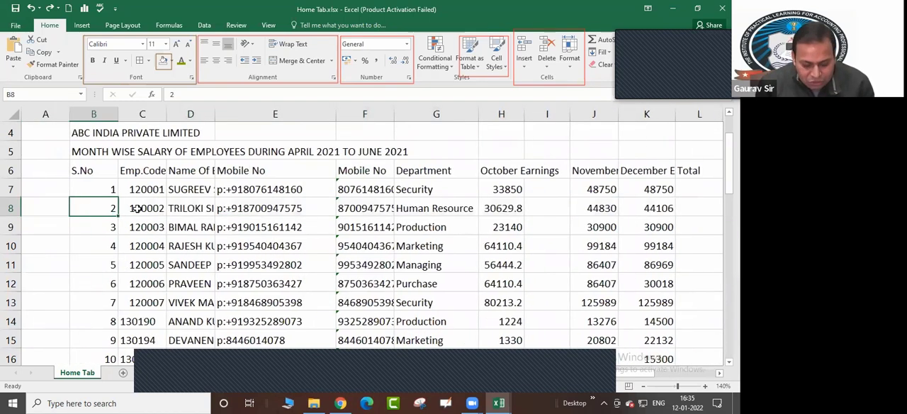
Select the record cells B8:L8 and insert blank cells there with Shift cells right
key("shift+Right")
key("shift+Right")
key("shift+Right")
key("shift+Right")
key("shift+Right")
key("shift+Right")
key("shift+Right")
key("shift+Right")
key("shift+Right")
key("shift+Right")
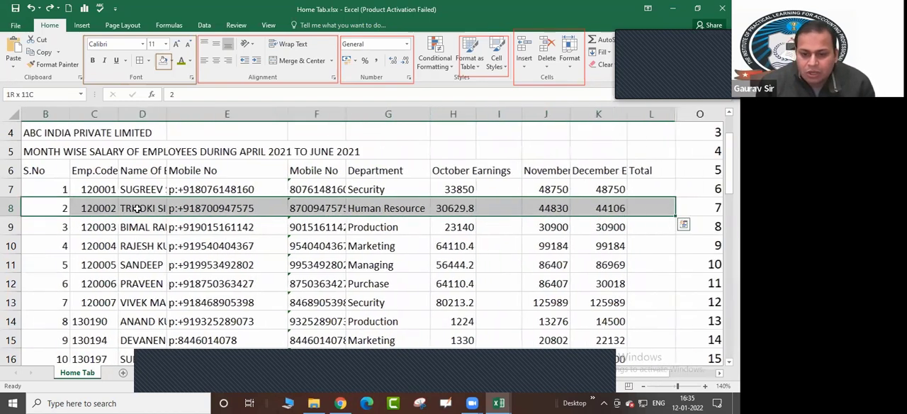
key("ctrl+shift+plus")
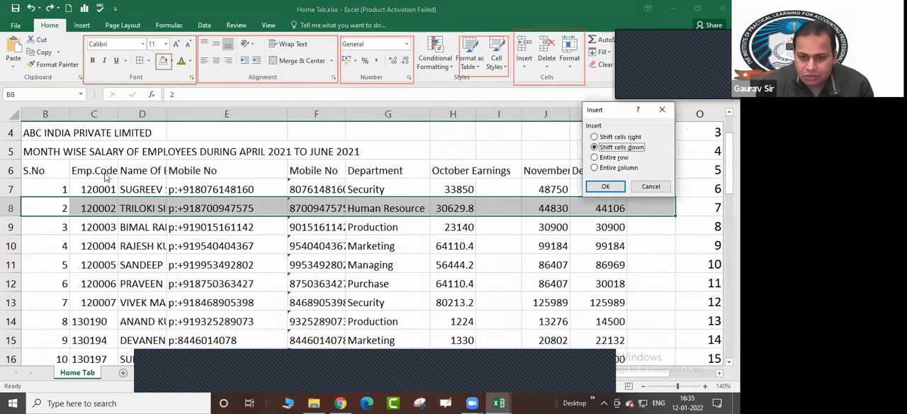
left_click(616, 136)
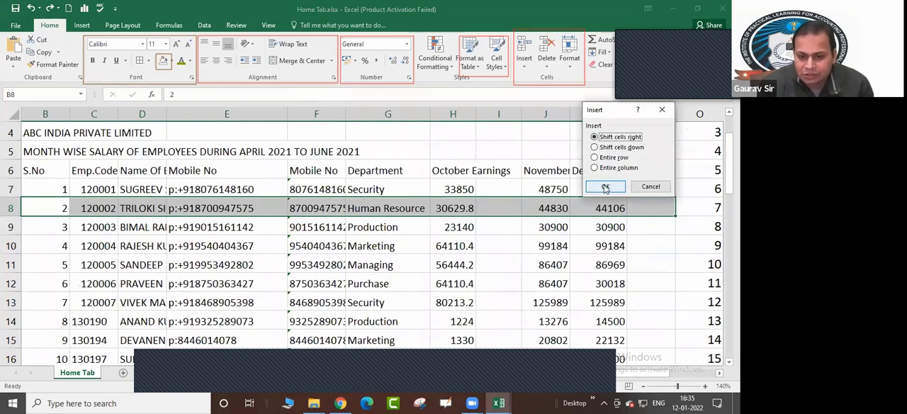
left_click(605, 188)
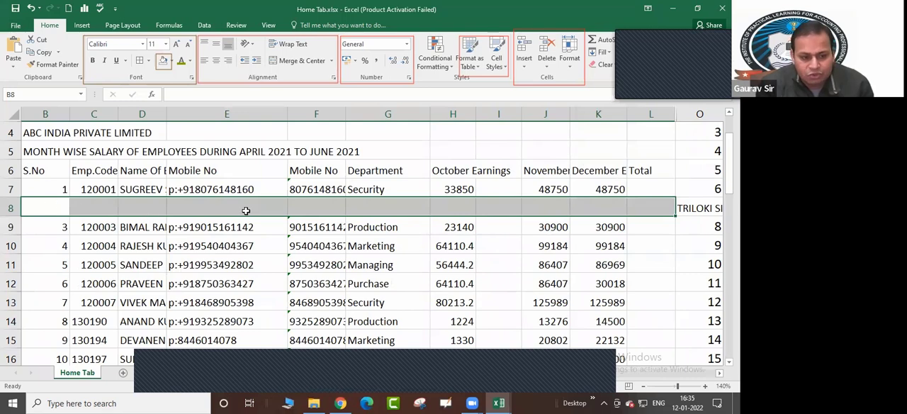
Follow row 8 from column K to column U to examine where the record's cells moved within the exercise list
left_click(612, 206)
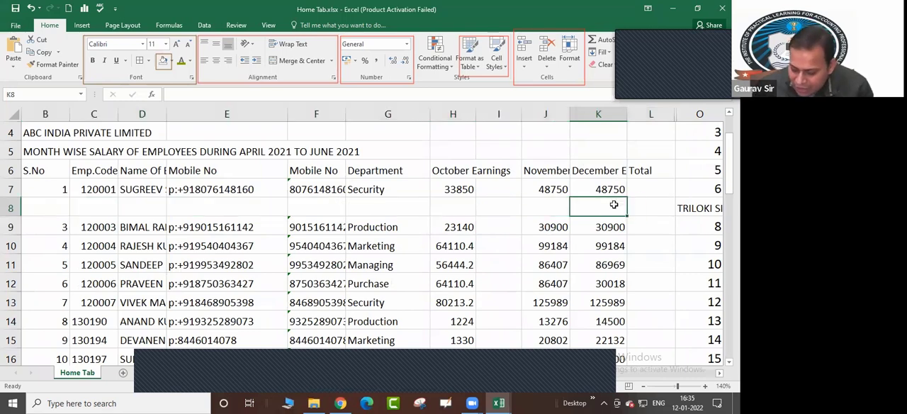
key("Right")
key("Right")
key("Right")
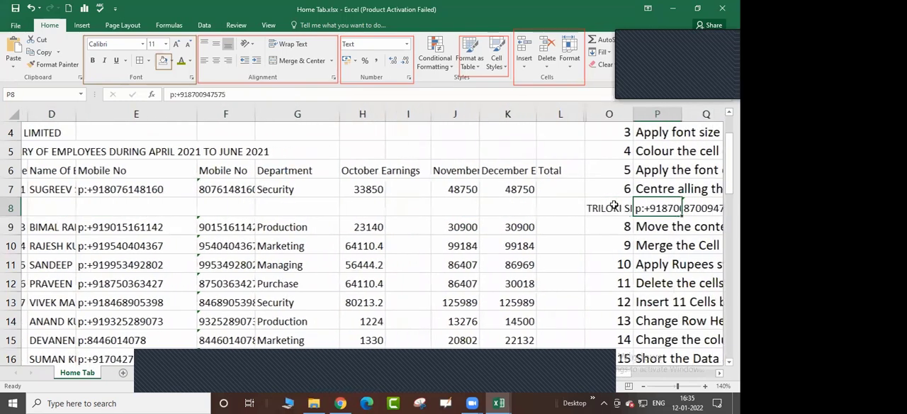
key("Right")
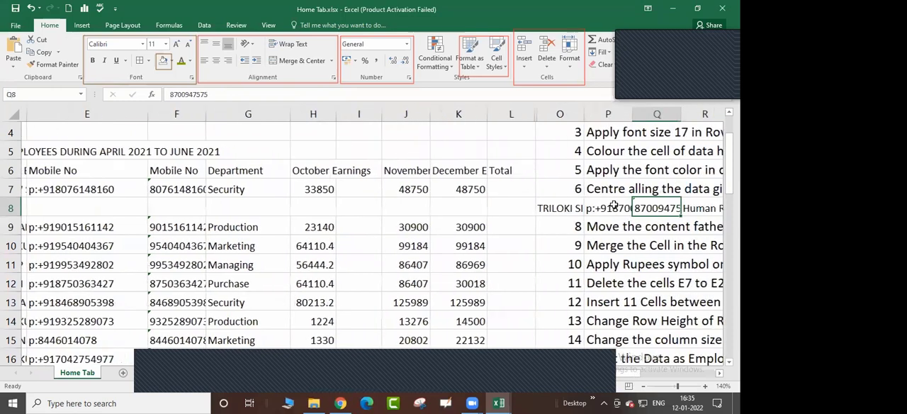
key("Right")
key("Right")
key("Right")
key("Right")
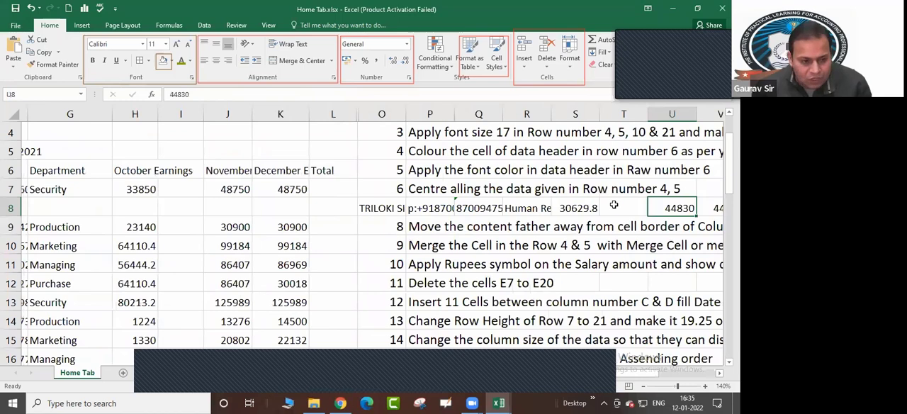
Undo the rightward cell insertion in row 8
key("Home")
key("ctrl+z")
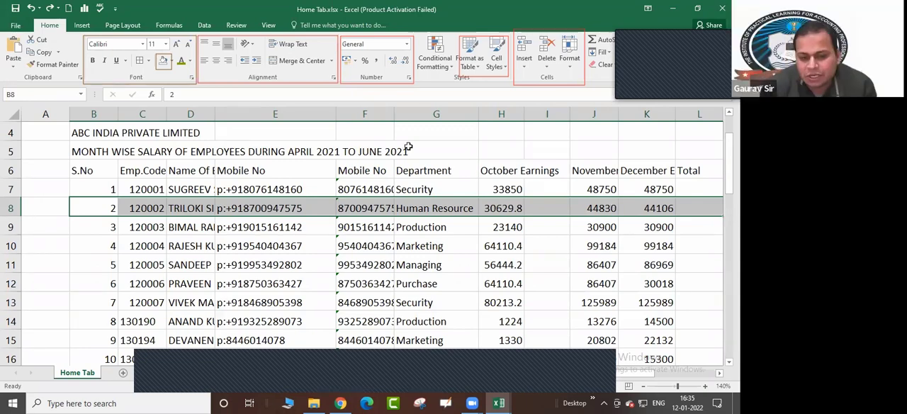
Select the entire row 16 and insert nine blank sheet rows above the record with serial number 10
scroll(499, 258, "down", 5)
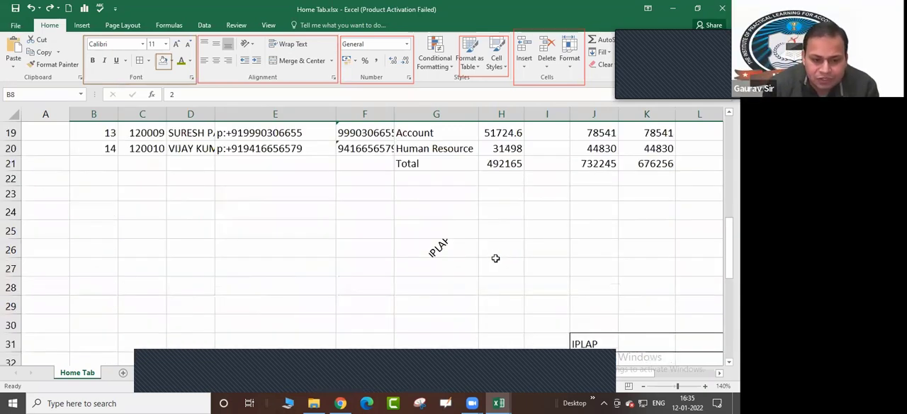
scroll(498, 258, "up", 2)
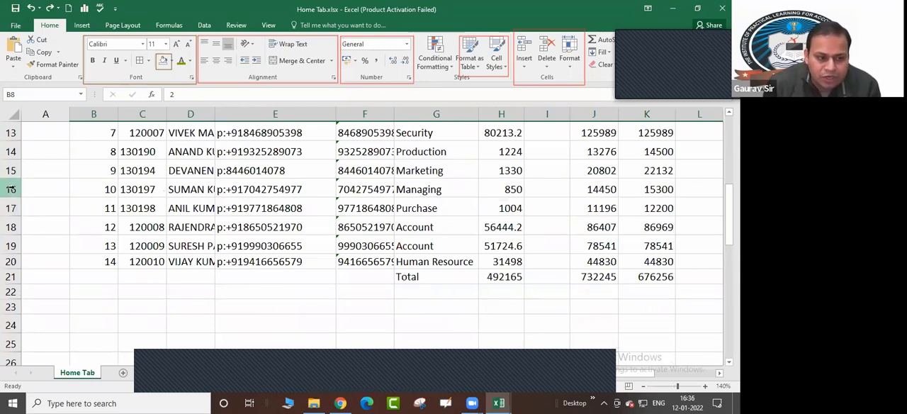
left_click(11, 189)
left_click(101, 275)
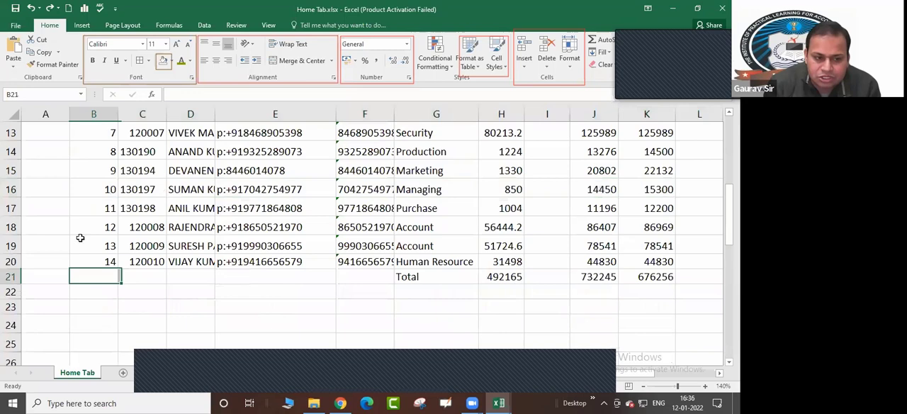
left_click(12, 189)
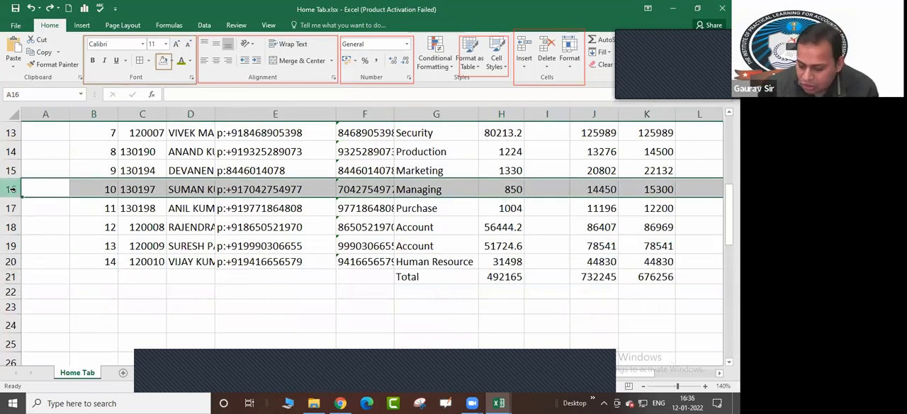
key("ctrl+shift+plus")
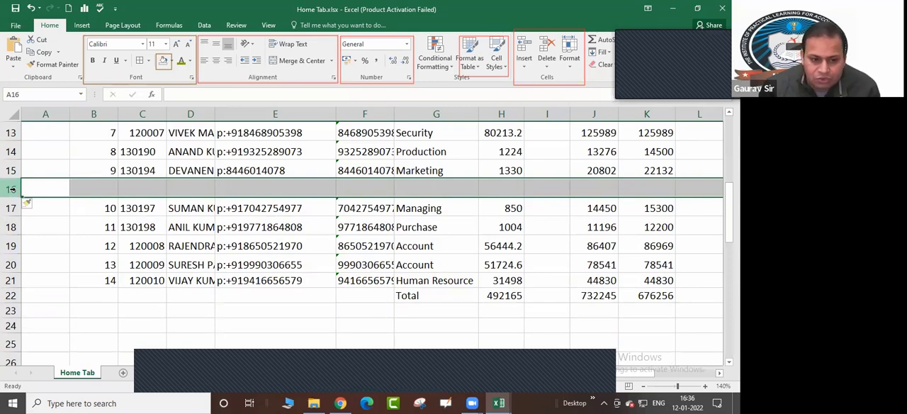
key("ctrl+shift+plus")
key("ctrl+shift+plus")
key("ctrl+shift+plus")
key("ctrl+shift+plus")
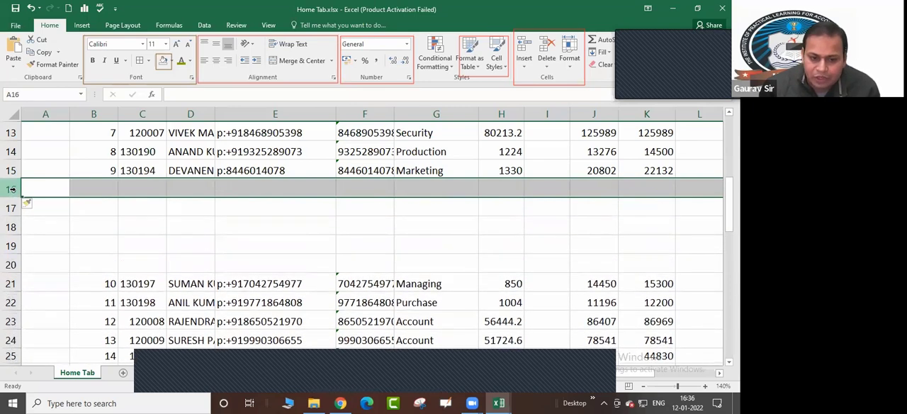
key("ctrl+shift+plus")
key("ctrl+shift+plus")
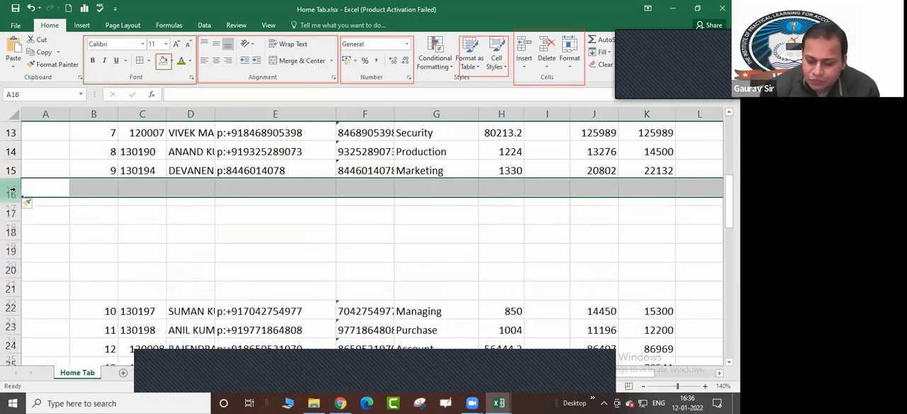
key("ctrl+shift+plus")
key("ctrl+shift+plus")
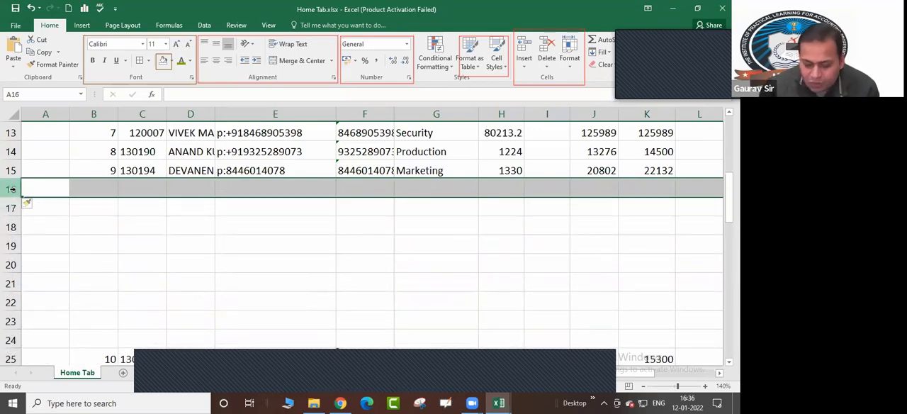
Delete the blank sheet rows at row 16 one by one until serial number 10 directly follows serial number 9
key("ctrl+minus")
key("ctrl+minus")
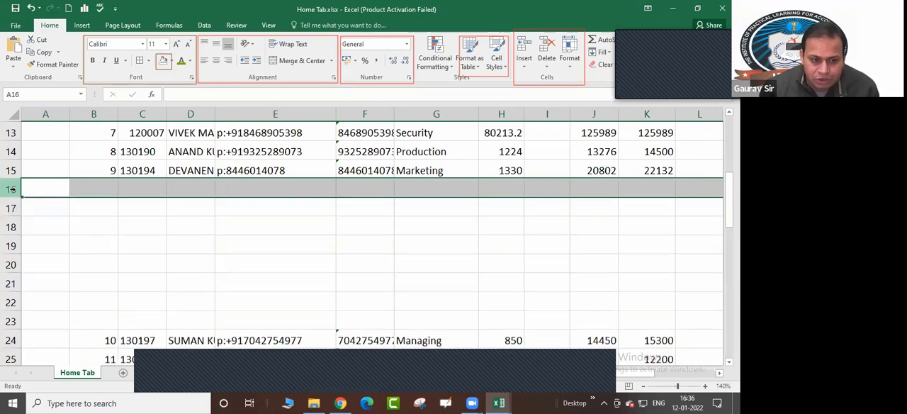
key("ctrl+minus")
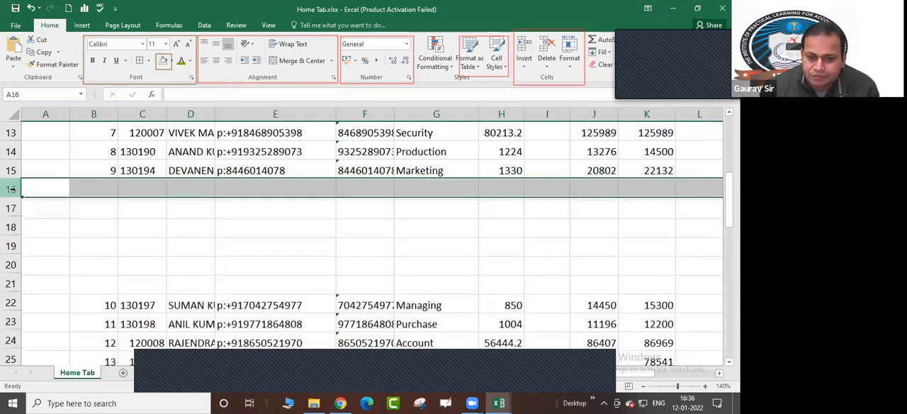
key("ctrl+minus")
key("ctrl+minus")
key("ctrl+minus")
key("ctrl+minus")
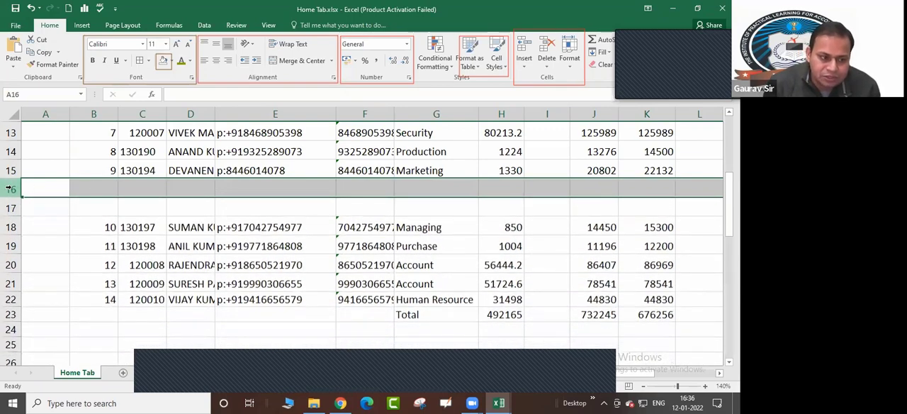
key("ctrl+minus")
key("ctrl+minus")
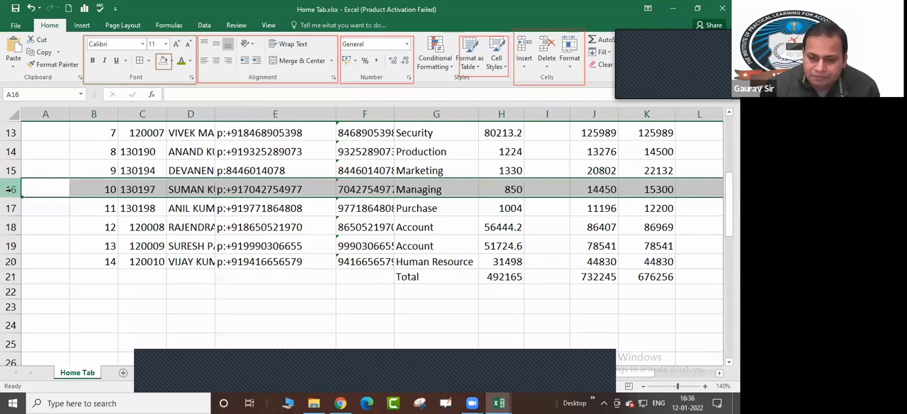
Delete the entire row 16 holding the serial number 10 record and insert a blank sheet row in its place
key("ctrl+minus")
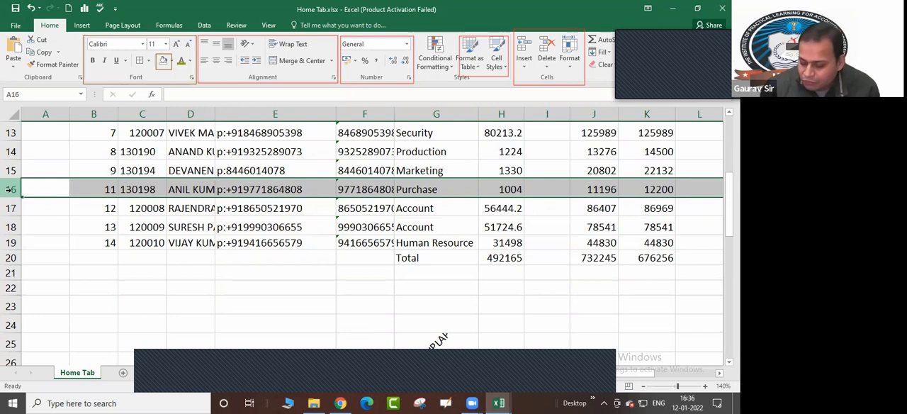
key("ctrl+plus")
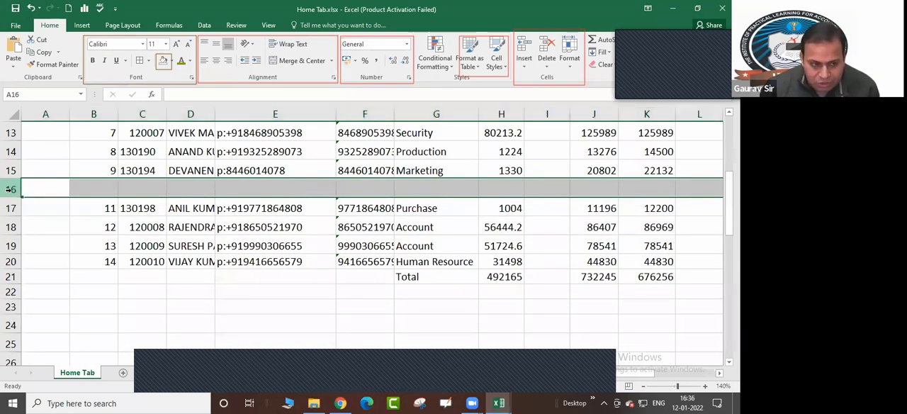
Undo the blank row insertion and the row 16 deletion, restoring the record with serial number 10
key("ctrl+z")
key("ctrl+z")
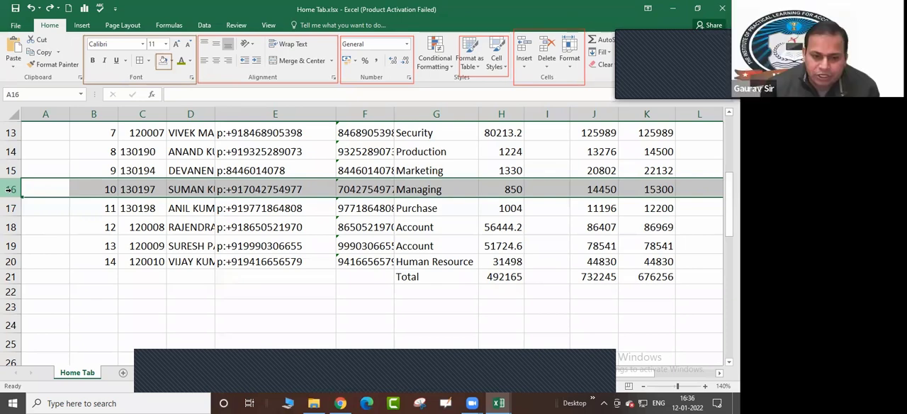
key("Up")
key("Up")
key("Right")
key("Right")
key("Right")
key("Right")
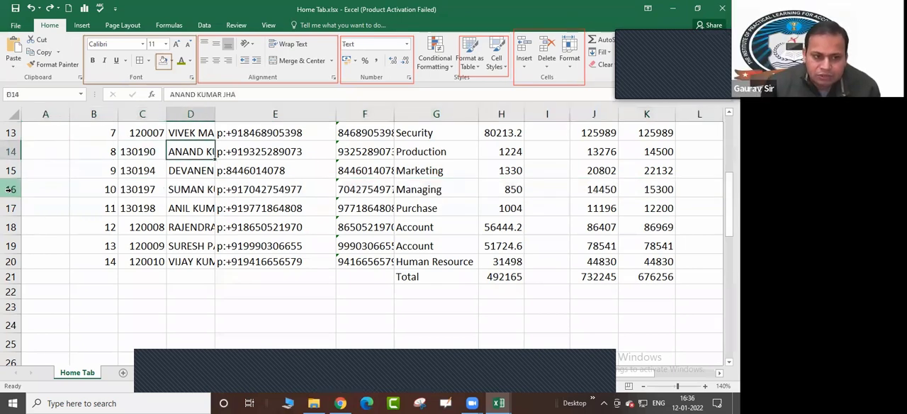
key("Left")
key("Down")
key("Down")
key("Down")
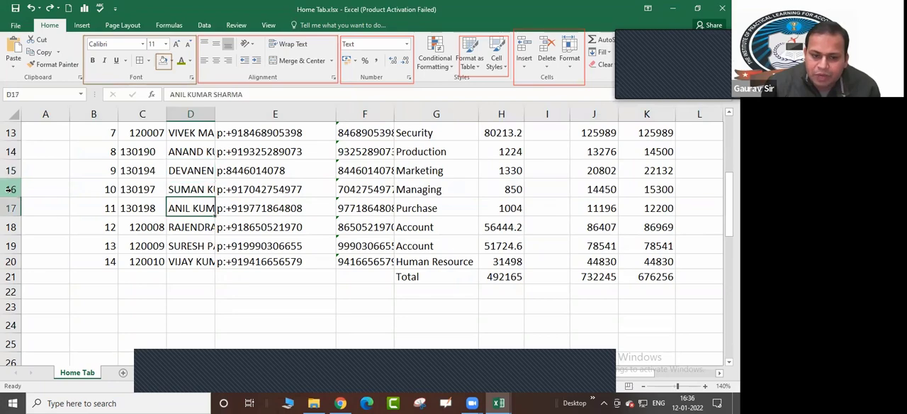
key("Up")
key("Up")
key("Up")
key("Up")
key("Up")
key("Up")
key("Up")
key("Up")
key("Up")
key("Up")
key("Up")
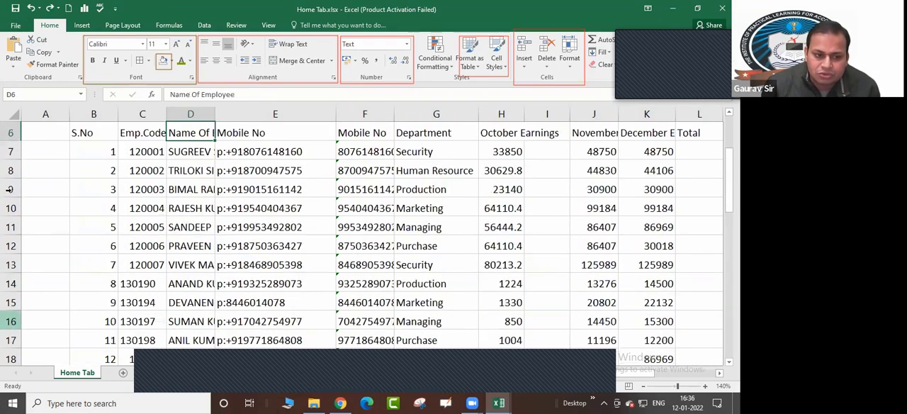
Insert blank cells across B8:L8 above the serial number 2 record, shifting the existing cells down
key("Up")
key("Up")
key("Down")
key("Down")
key("Down")
key("Down")
key("Left")
key("Left")
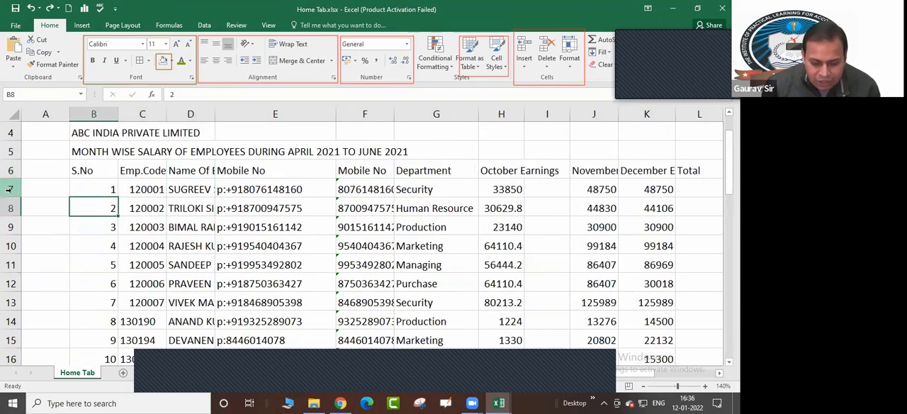
key("shift+Right")
key("shift+Right")
key("shift+Right")
key("shift+Right")
key("shift+Right")
key("shift+Right")
key("shift+Right")
key("shift+Right")
key("shift+Right")
key("shift+Right")
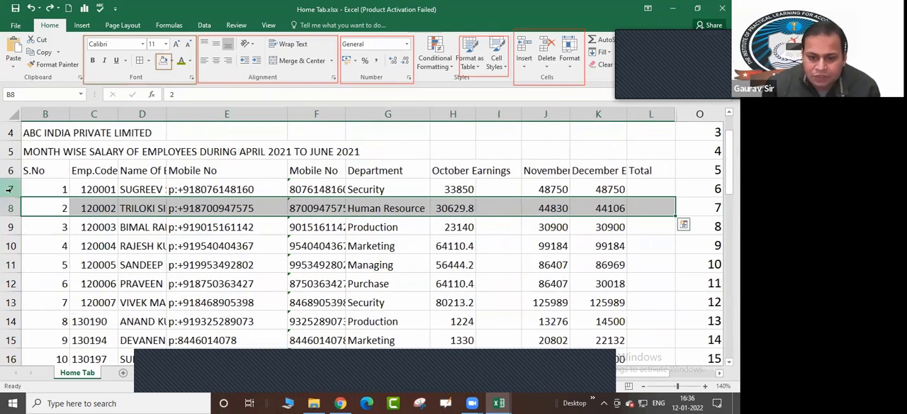
key("ctrl+shift+plus")
key("Return")
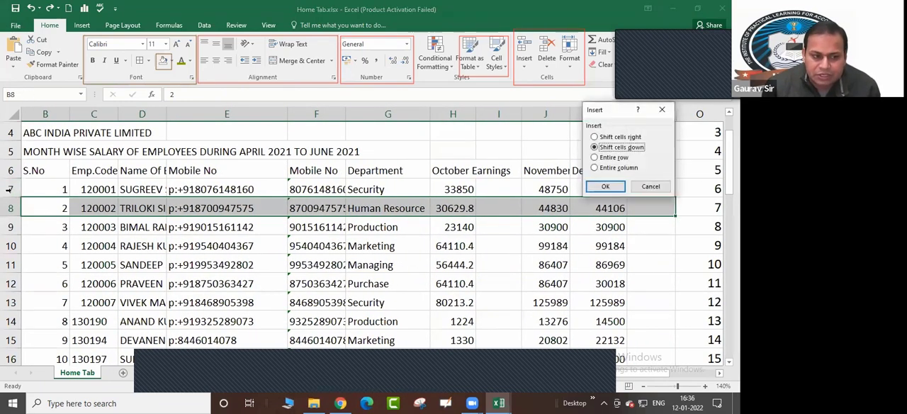
Delete the blank cells B8:L8 with the Shift cells up option
key("Right")
key("Right")
key("Right")
key("Left")
key("Left")
key("Left")
key("Left")
key("Left")
key("Left")
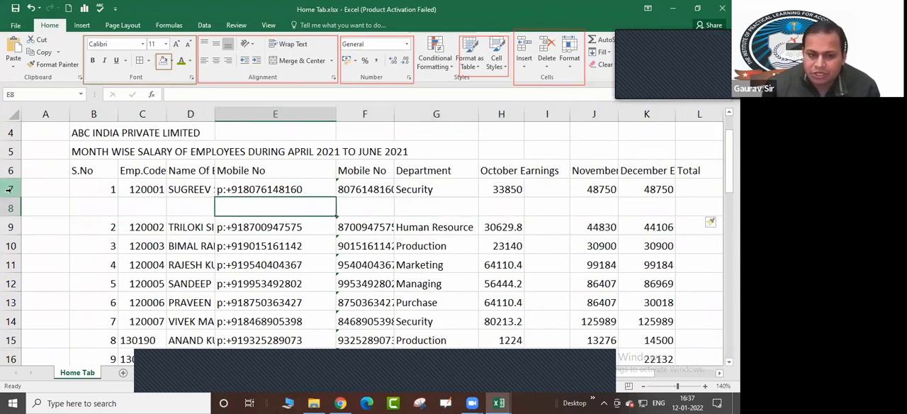
key("shift+Right")
key("shift+Right")
key("shift+Right")
key("shift+Right")
key("shift+Right")
key("shift+Right")
key("shift+Right")
key("shift+Right")
key("shift+Right")
key("shift+Right")
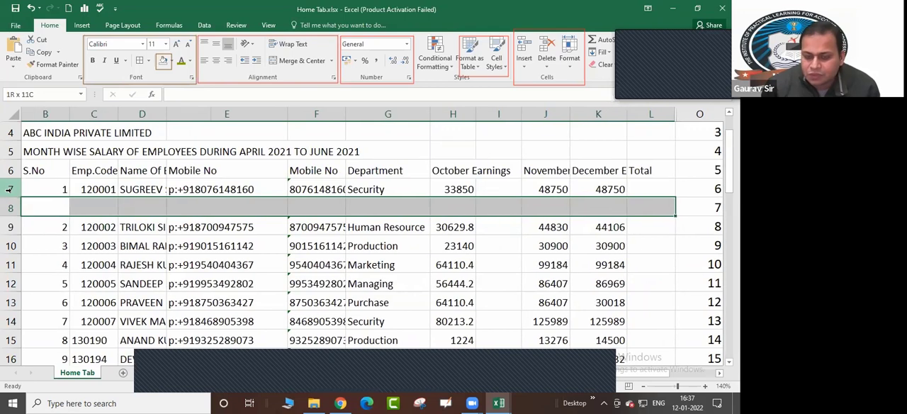
key("ctrl+minus")
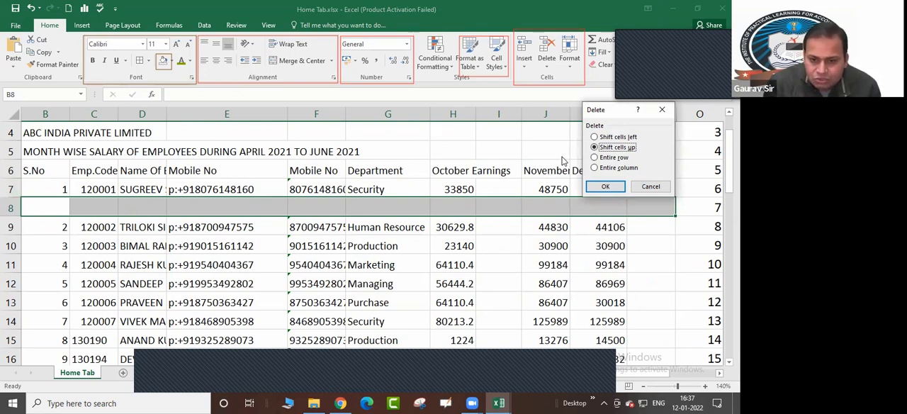
left_click(594, 151)
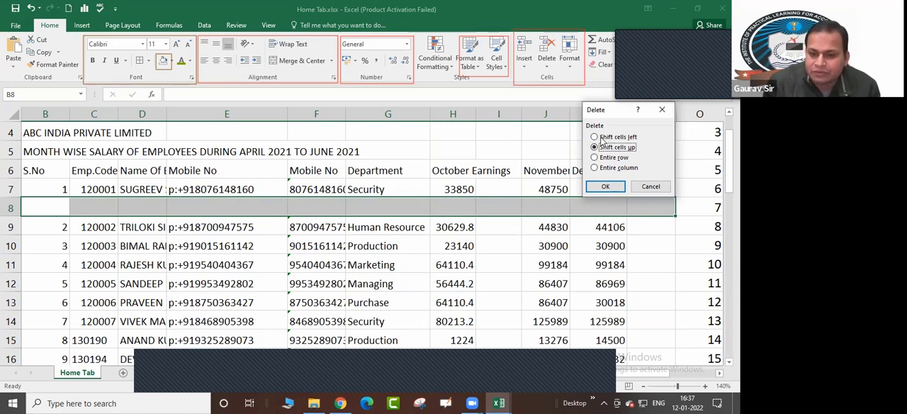
left_click(606, 186)
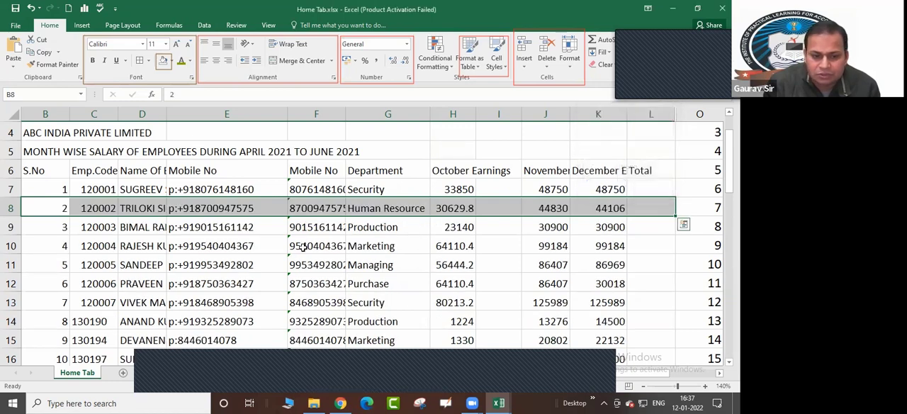
Insert an entire blank column before the October Earnings column H and undo the insertion
left_click(172, 211)
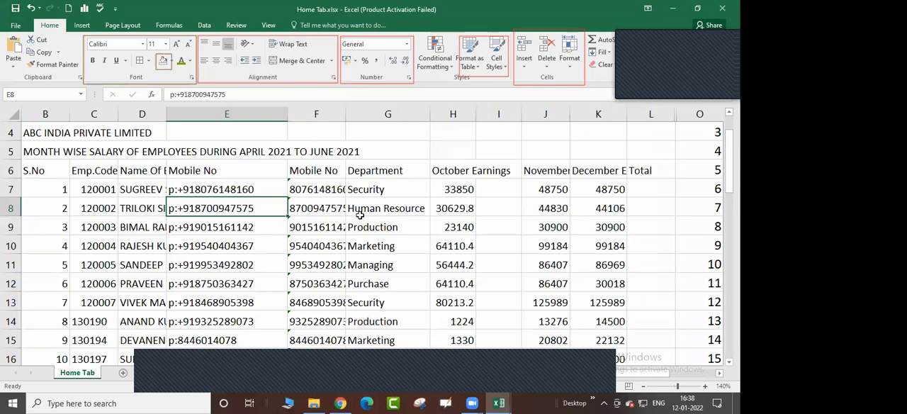
left_click(494, 200)
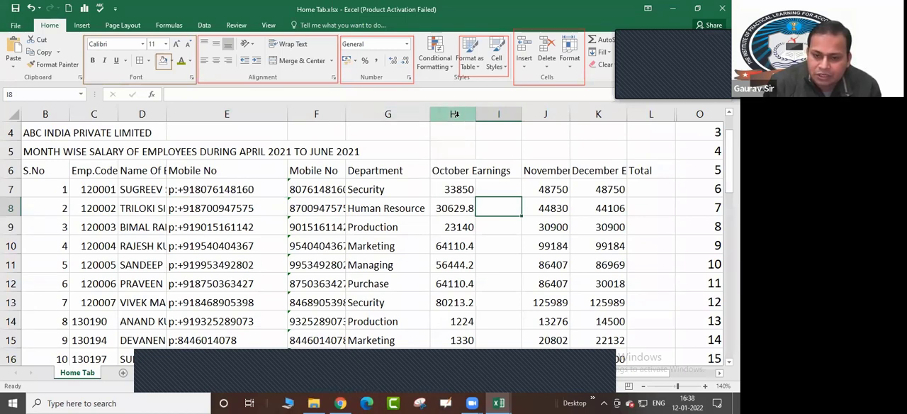
left_click(456, 116)
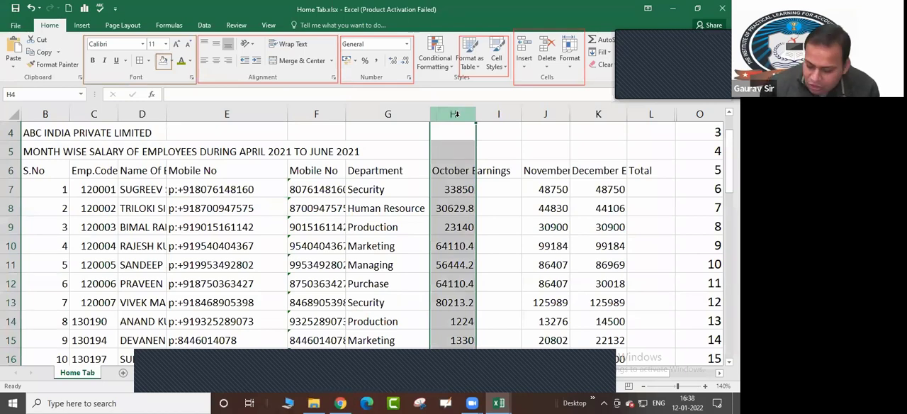
key("ctrl+shift+plus")
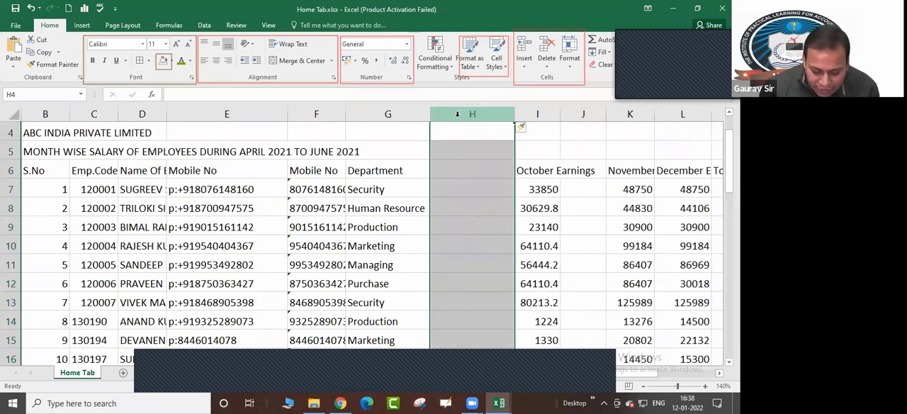
key("ctrl+z")
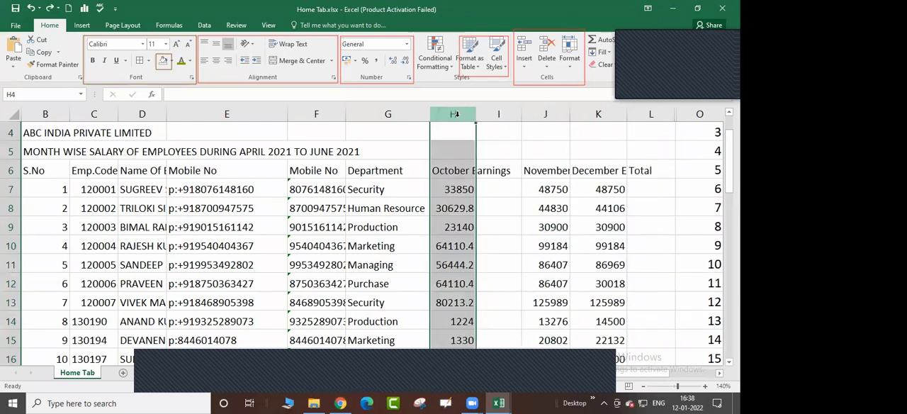
Enter three sample first names in cells E22, F22 and G22 below the employee table
scroll(209, 170, "down", 1)
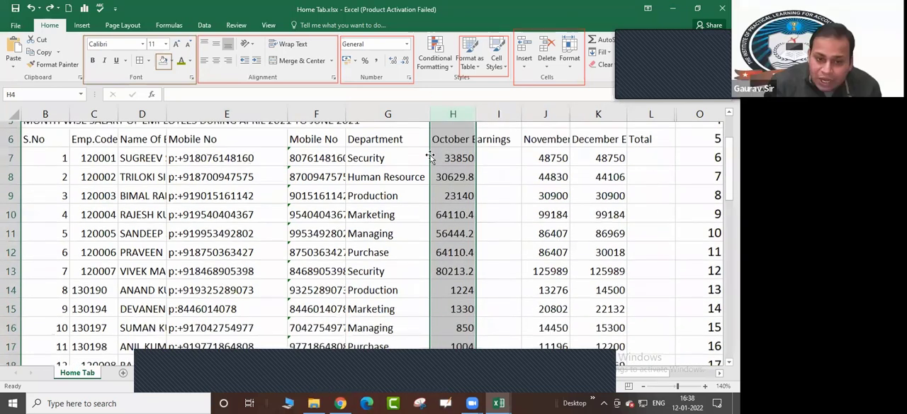
scroll(183, 178, "down", 1)
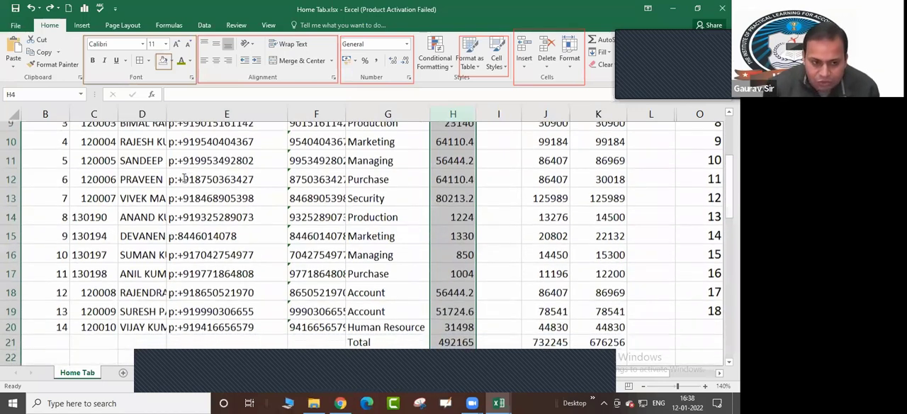
scroll(182, 178, "down", 1)
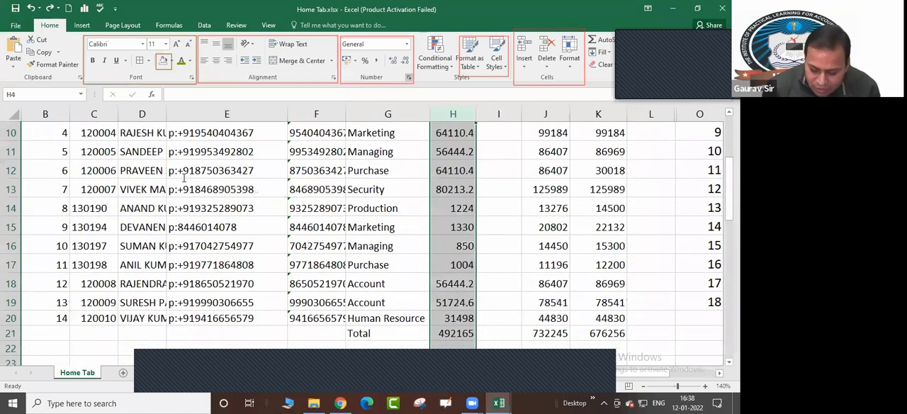
scroll(183, 178, "down", 3)
left_click(183, 178)
type("Ram")
key("Tab")
type("Shaya")
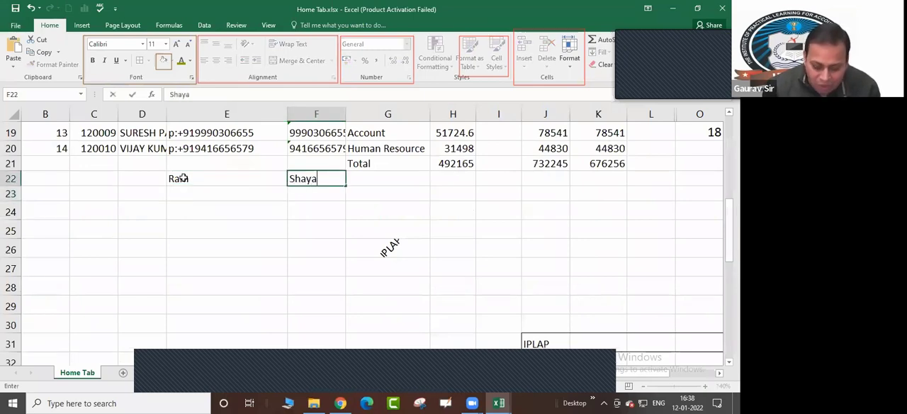
type("m")
key("Tab")
type("Rama")
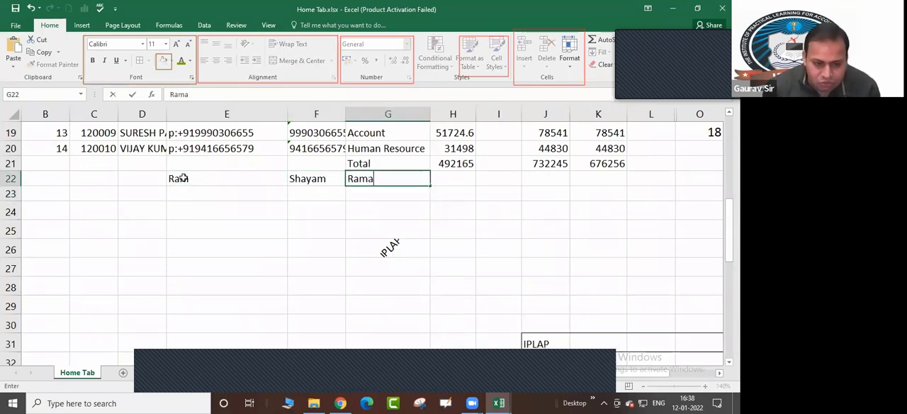
type("n")
key("Return")
key("Up")
key("Left")
key("Left")
key("Left")
key("Left")
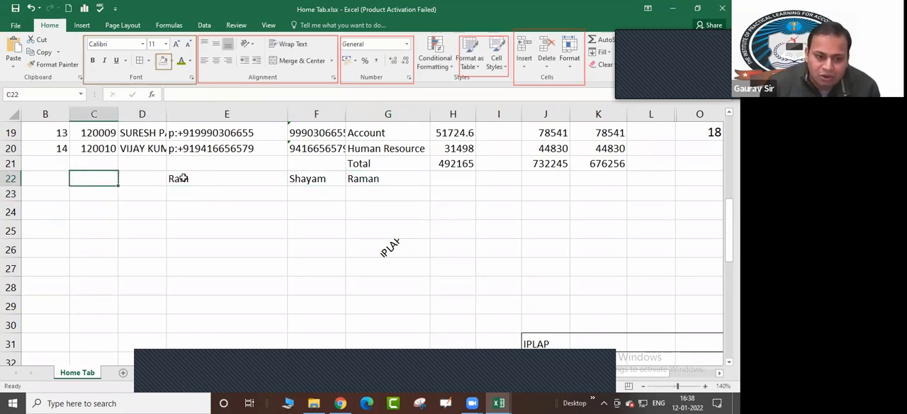
Insert an entire blank column at column F, check its effect on the row 22 entries, and undo it
scroll(266, 129, "up", 3)
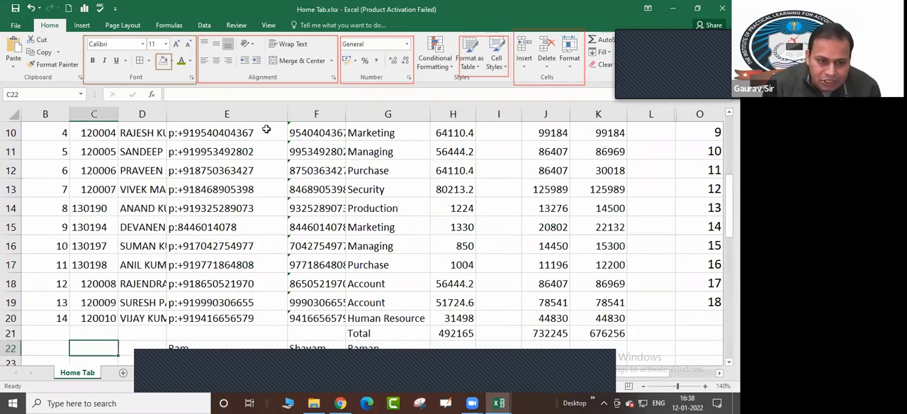
scroll(307, 114, "up", 3)
left_click(307, 112)
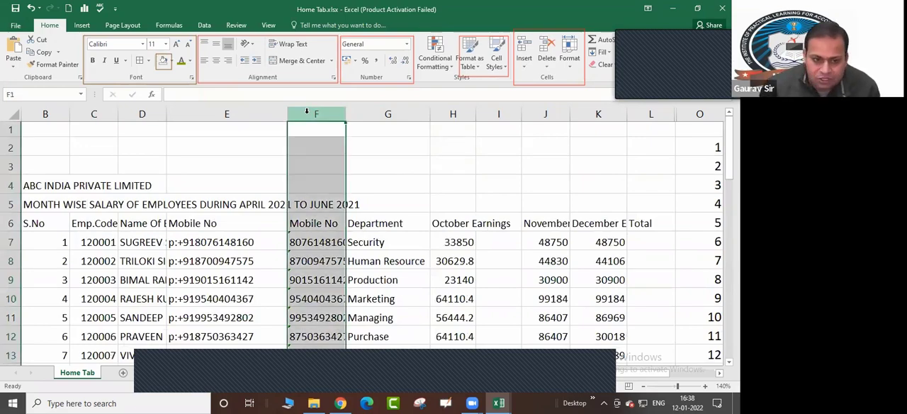
key("ctrl+shift+plus")
scroll(229, 243, "down", 1)
scroll(229, 244, "down", 4)
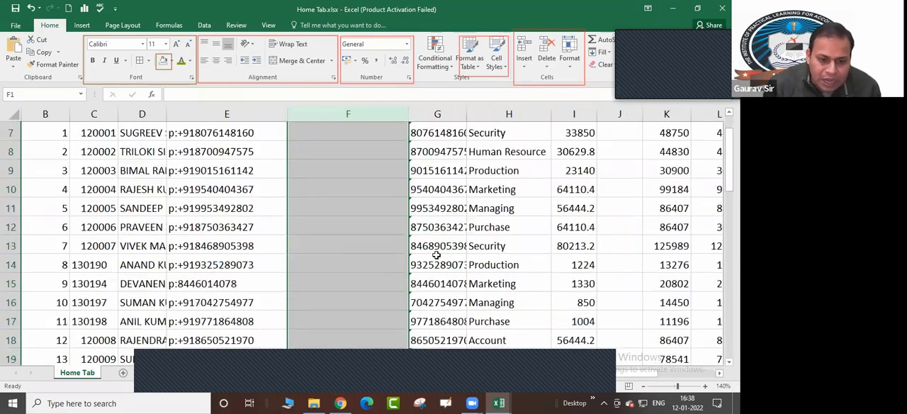
scroll(336, 233, "down", 1)
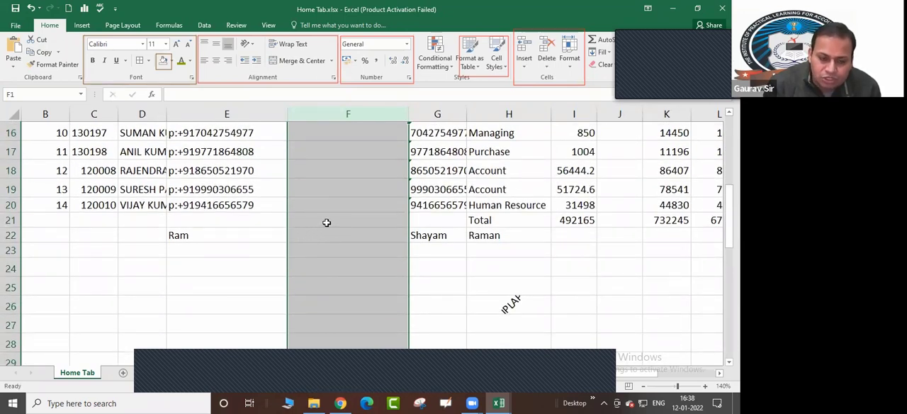
scroll(376, 220, "up", 1)
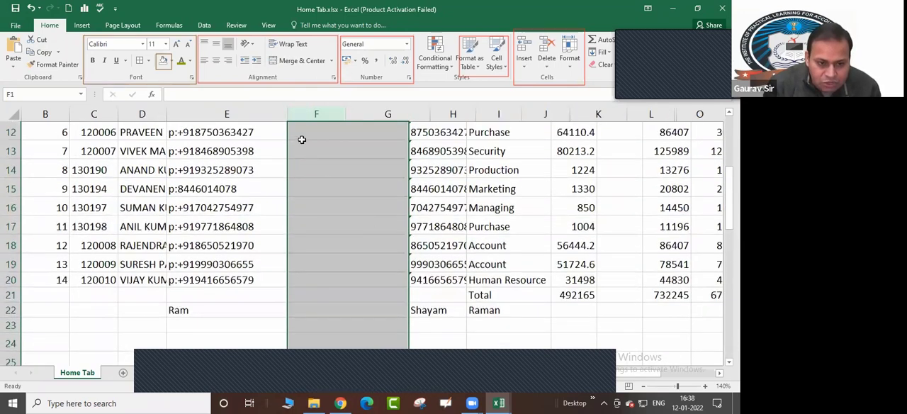
key("ctrl+z")
Insert blank cells at F6:F20 in the Mobile No column with the Shift cells right option, and remove them again
scroll(304, 149, "up", 2)
scroll(645, 385, "down", 2)
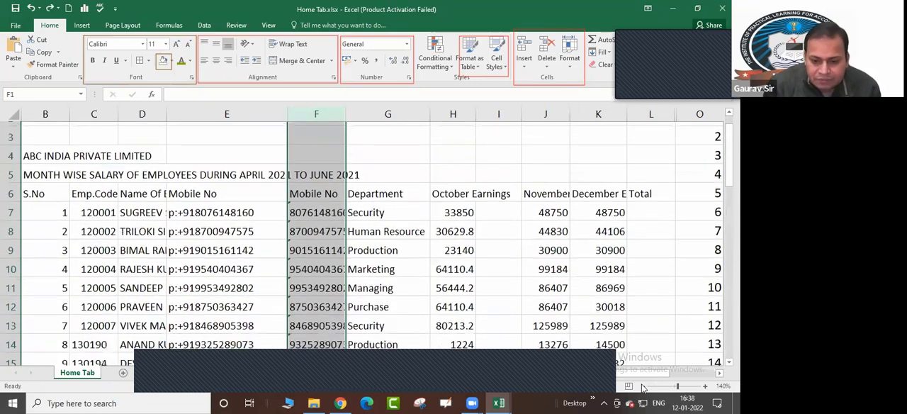
scroll(487, 292, "up", 1)
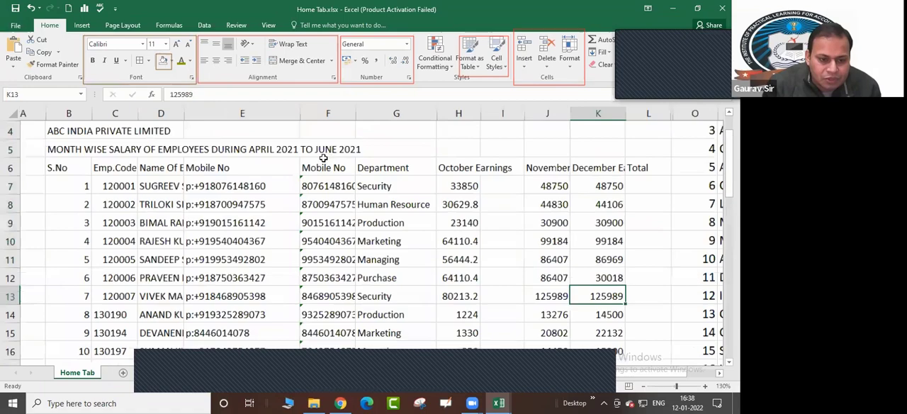
scroll(310, 167, "down", 1)
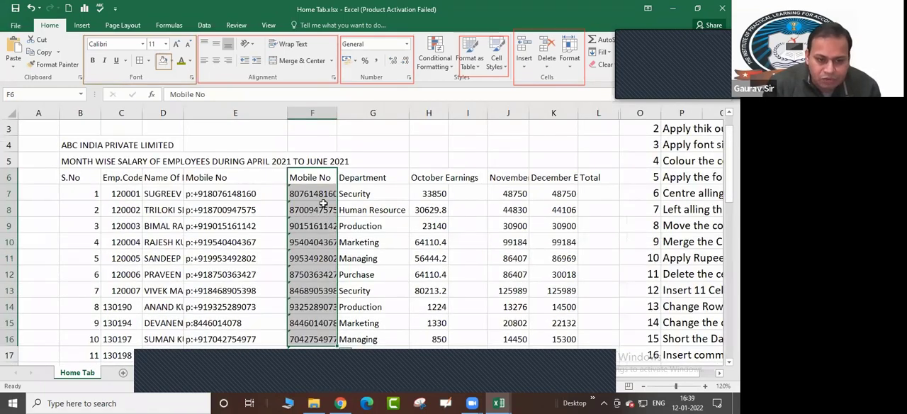
left_click(312, 177)
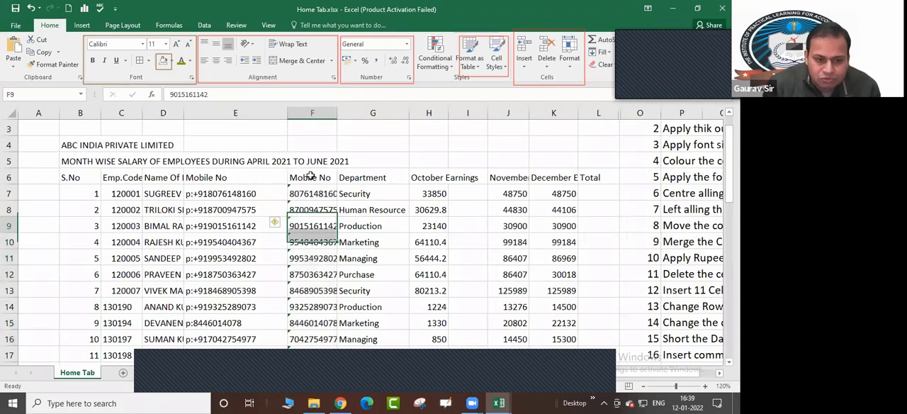
left_click_drag(319, 256, 307, 318)
left_click(313, 178)
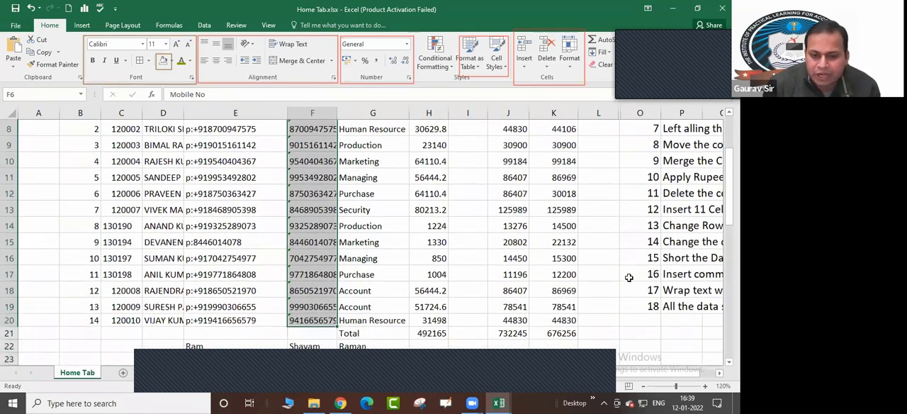
scroll(626, 275, "up", 3)
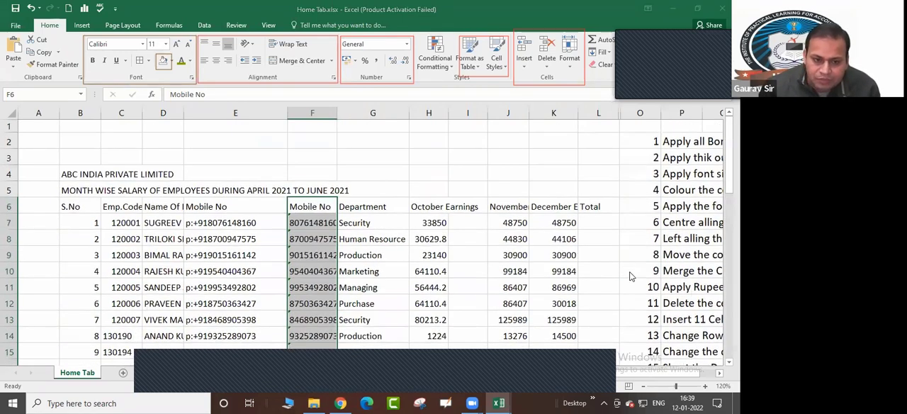
key("ctrl+shift+plus")
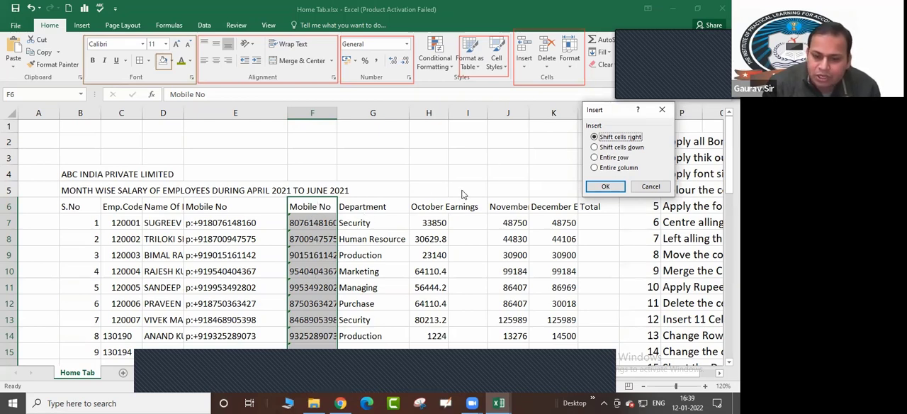
left_click(604, 187)
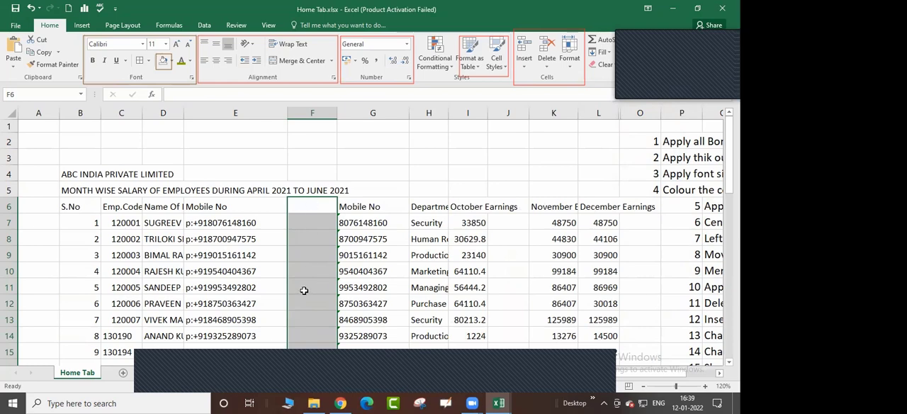
key("ctrl+minus")
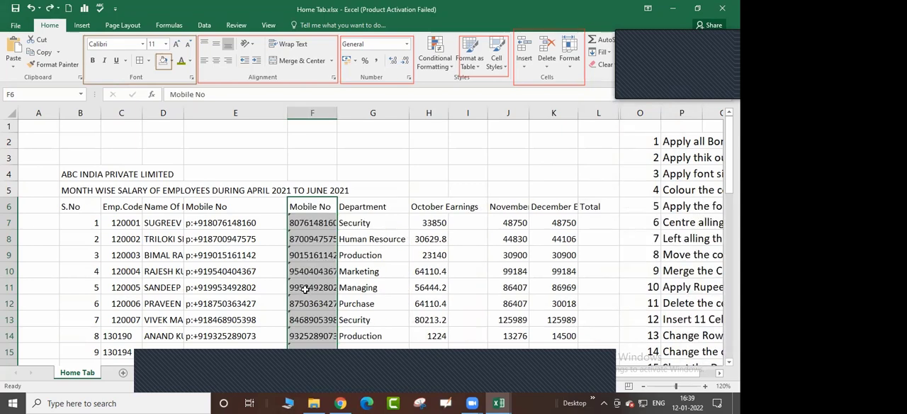
Review the available options for inserting and deleting cells, sheet rows, sheet columns and sheets
left_click(414, 244)
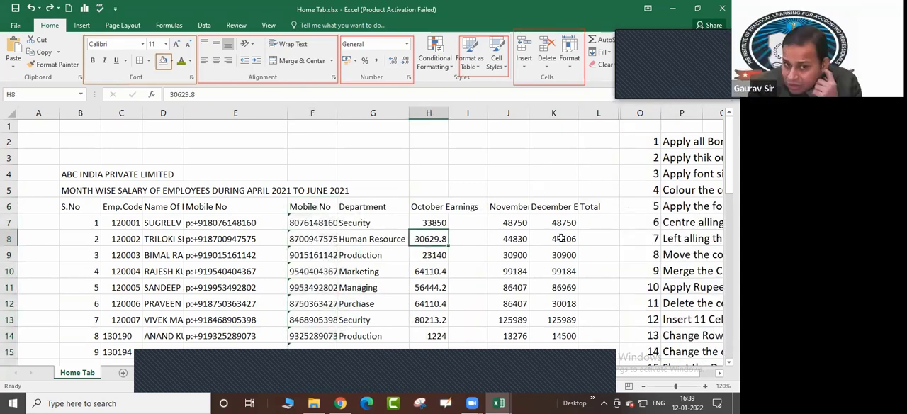
left_click(524, 61)
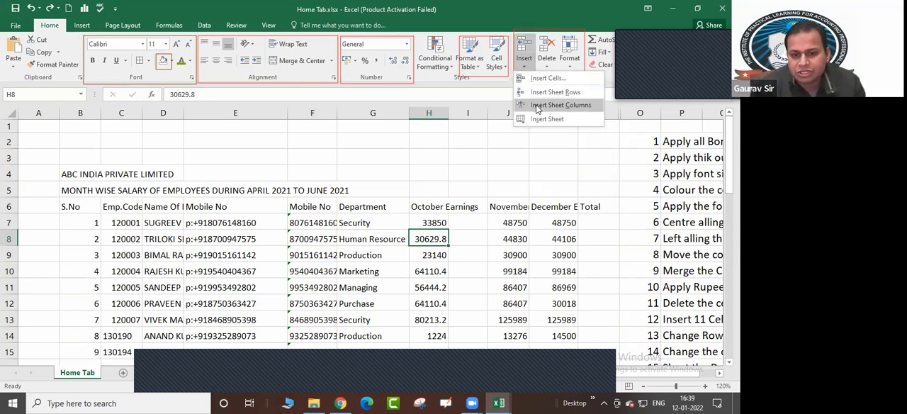
left_click(552, 65)
left_click(552, 65)
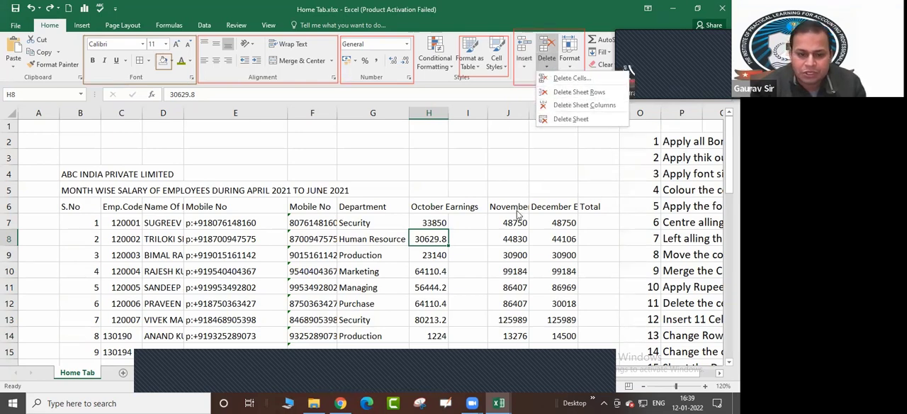
left_click(522, 142)
left_click(507, 202)
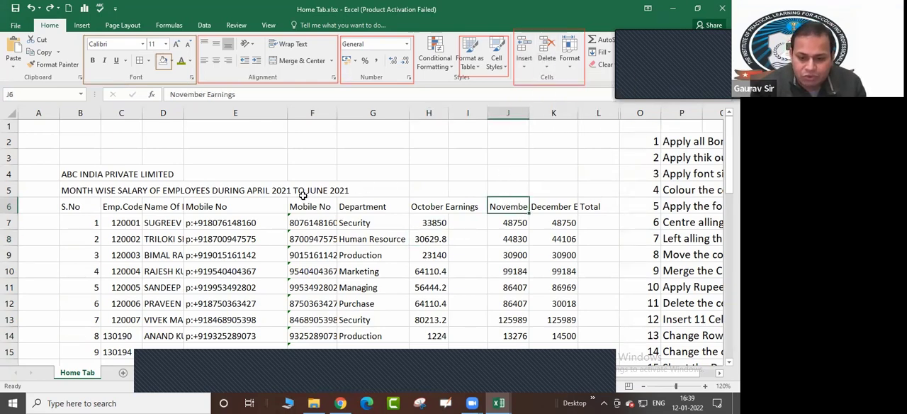
Narrow column F slightly and AutoFit its width to the mobile numbers, checking the entries down to row 22
left_click(199, 114)
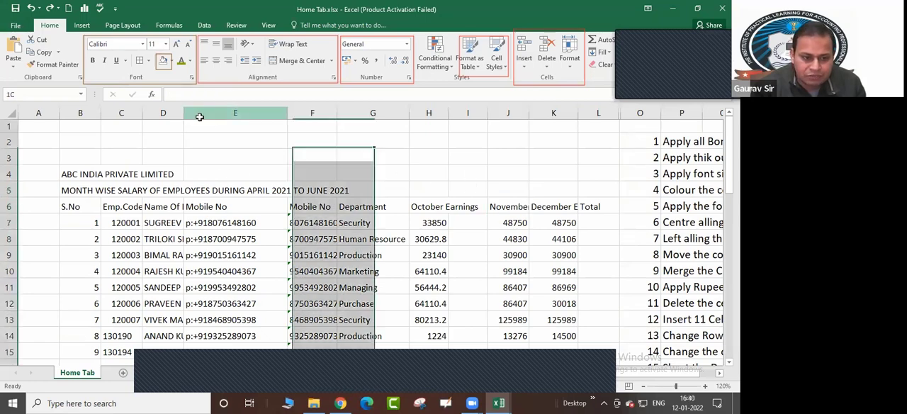
left_click(164, 114)
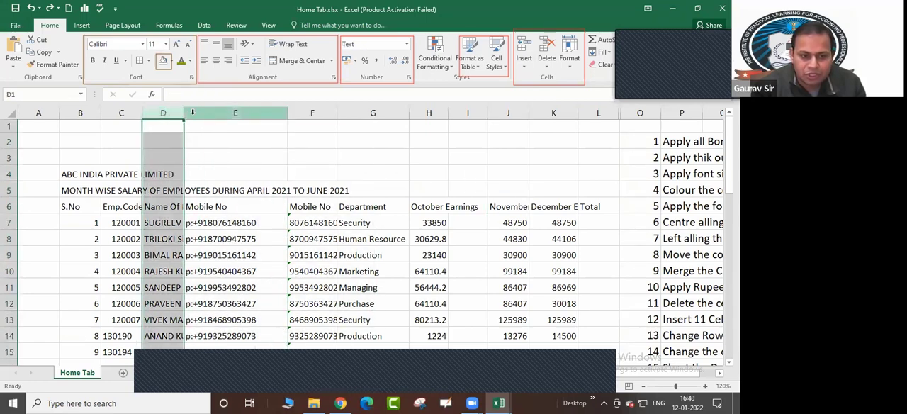
left_click(316, 113)
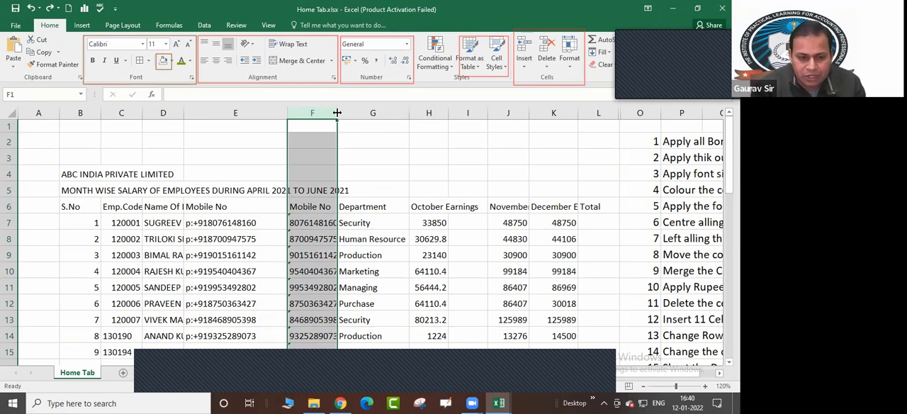
mouse_move(336, 112)
left_mouse_down()
mouse_move(395, 111)
mouse_move(330, 112)
left_mouse_up()
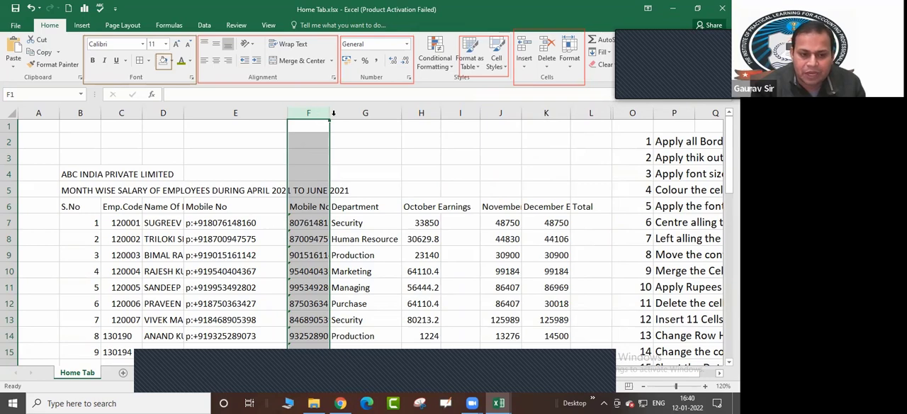
double_click(329, 114)
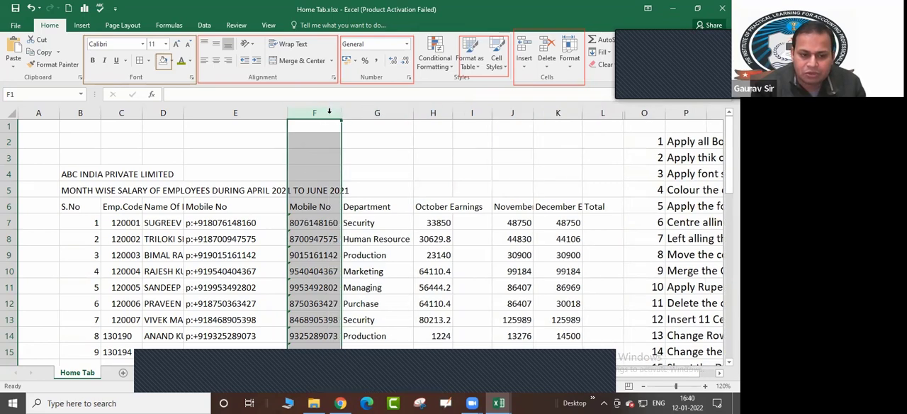
scroll(477, 225, "down", 2)
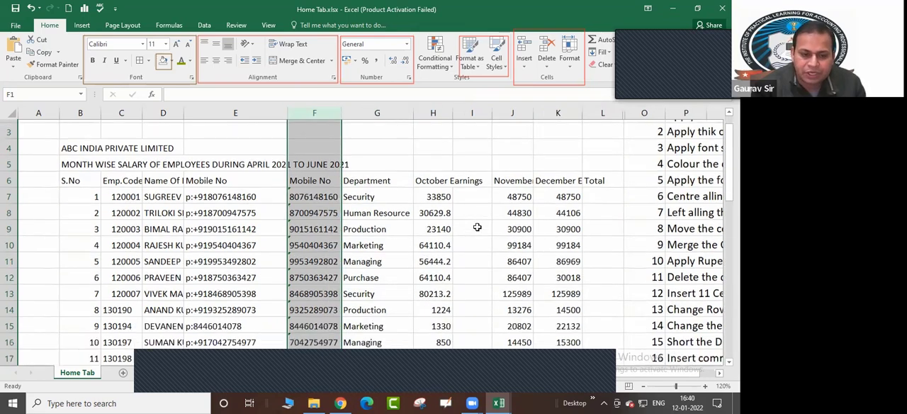
scroll(276, 278, "down", 1)
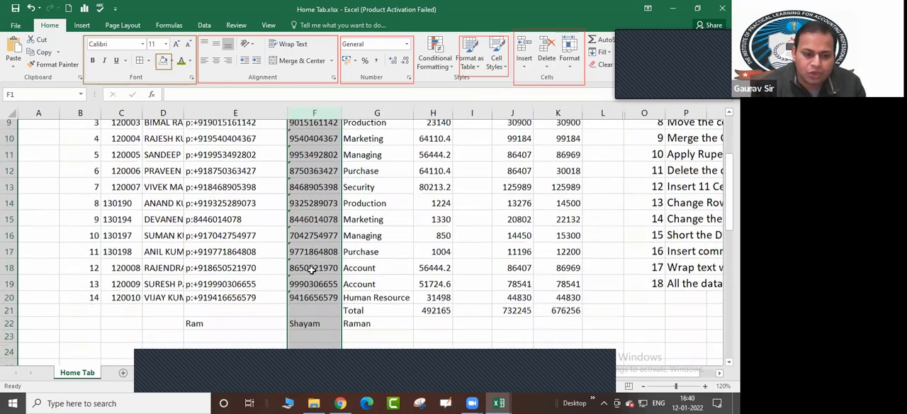
scroll(374, 267, "up", 2)
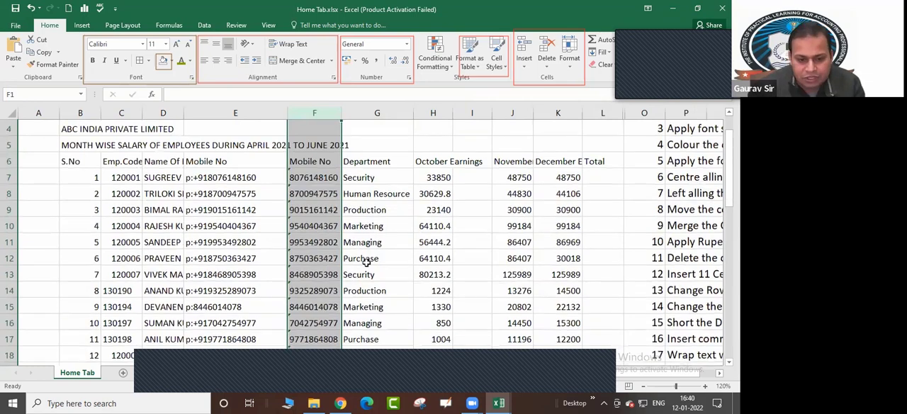
Append the filler letters csavsafgagadfhtdahfgjsfjsfyjsfhsjsy to the mobile number in cell F13
left_click(327, 273)
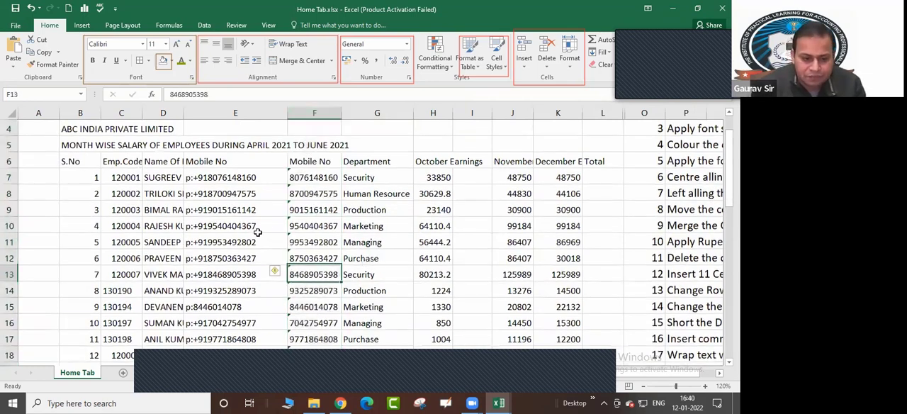
type("s")
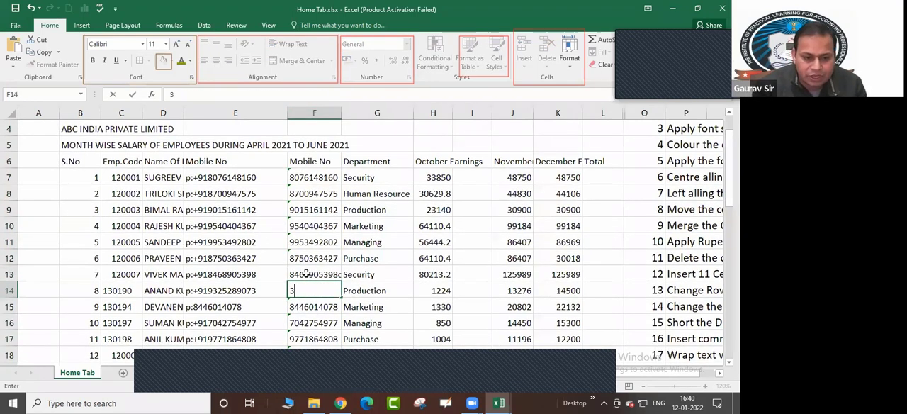
key("Escape")
left_click(306, 273)
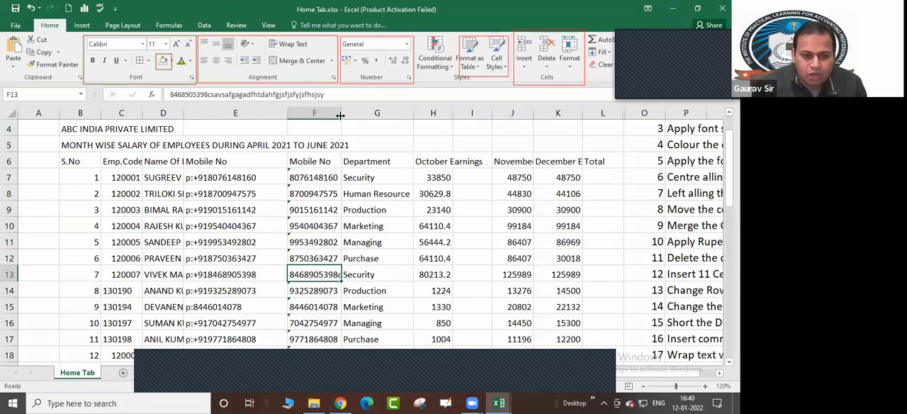
AutoFit column F to its longest entry, undo that widening and manually narrow the column slightly
double_click(341, 114)
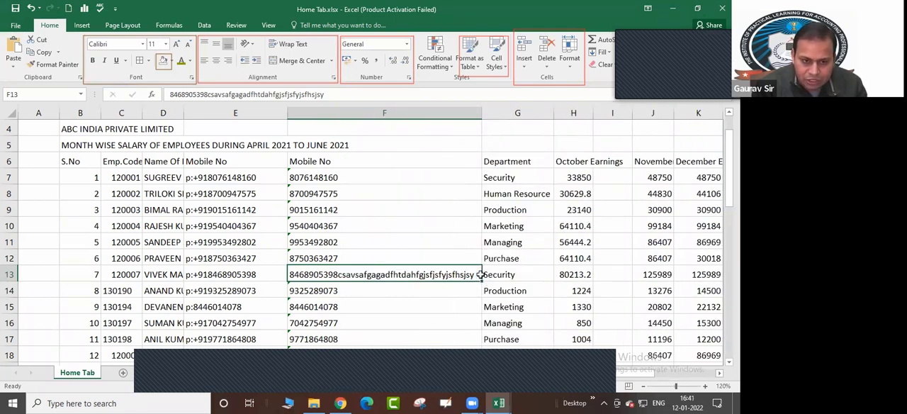
key("ctrl+z")
mouse_move(341, 111)
left_mouse_down()
mouse_move(413, 111)
mouse_move(337, 111)
left_mouse_up()
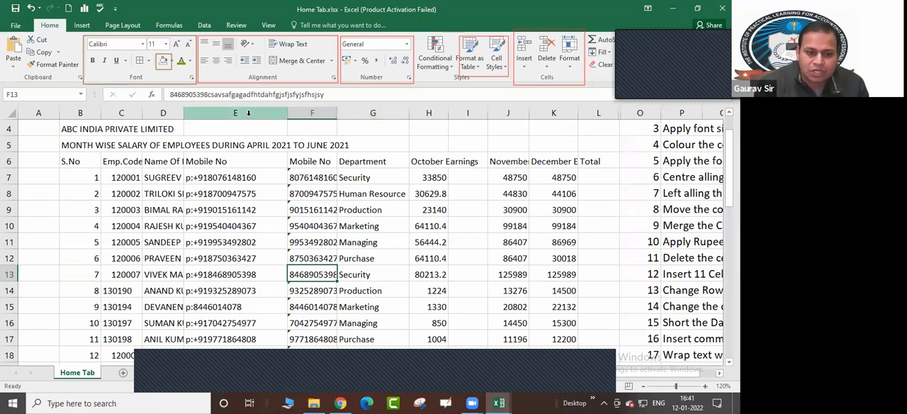
Set the column width of columns H through K, from October Earnings to December Earnings, to 16
left_click(429, 113)
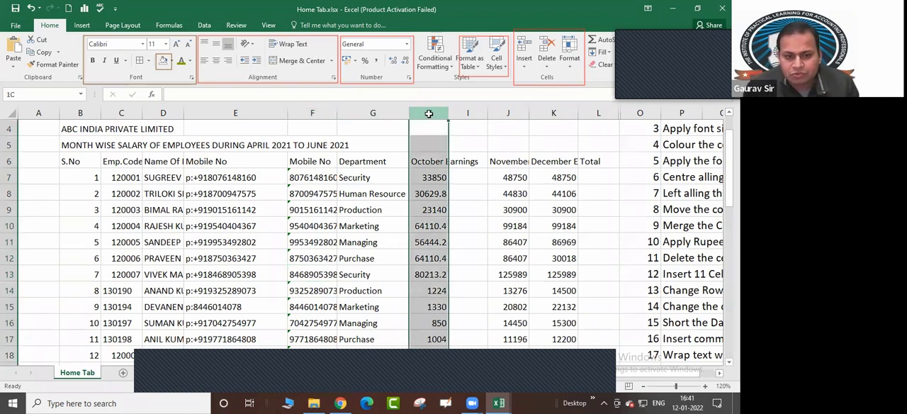
left_click_drag(429, 114, 545, 110)
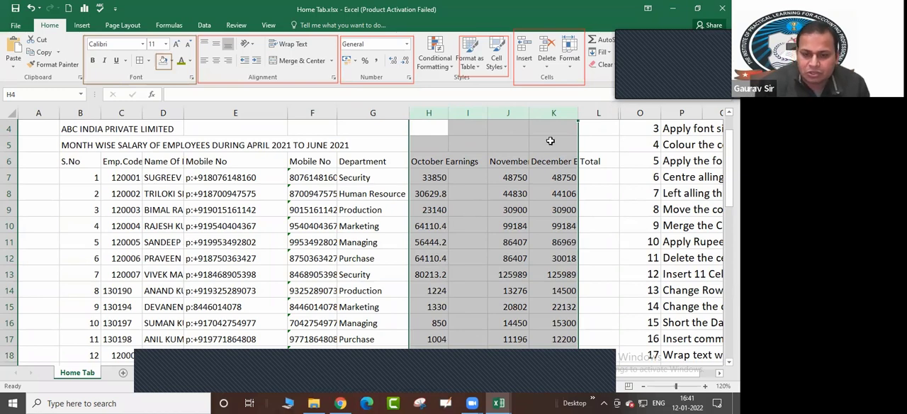
left_click(571, 69)
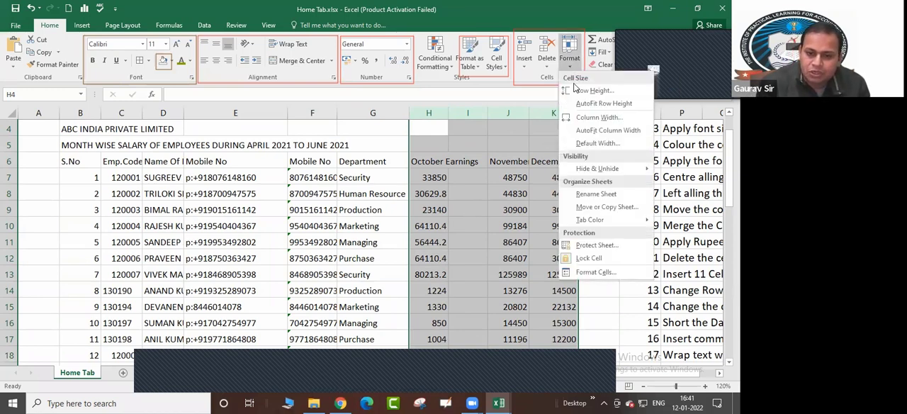
left_click(596, 119)
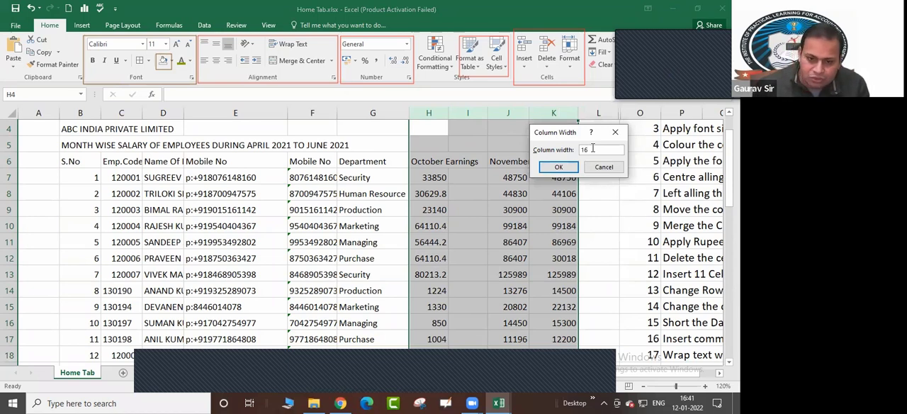
type("16")
key("Return")
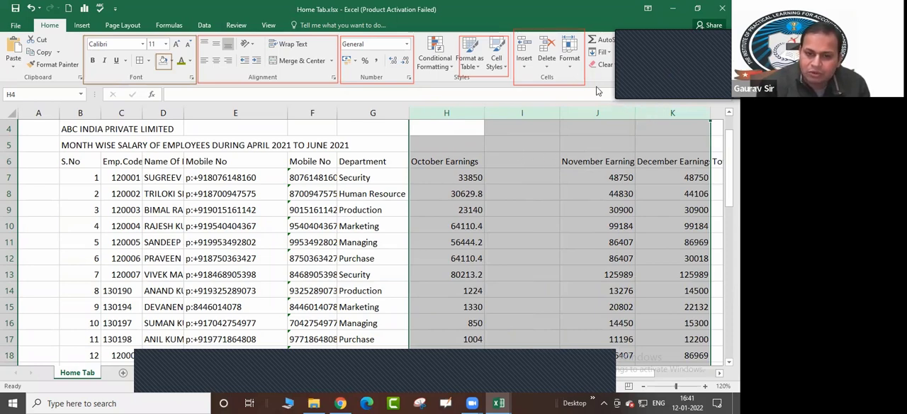
Change the column width of the earnings columns H through K to 13
left_click(571, 68)
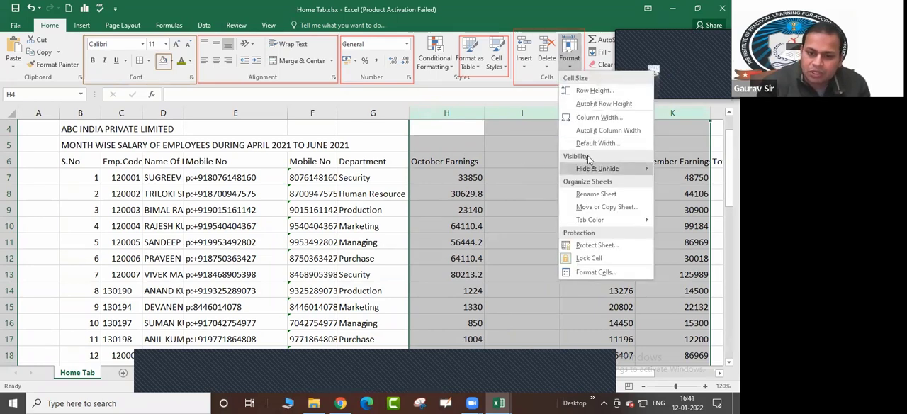
left_click(592, 118)
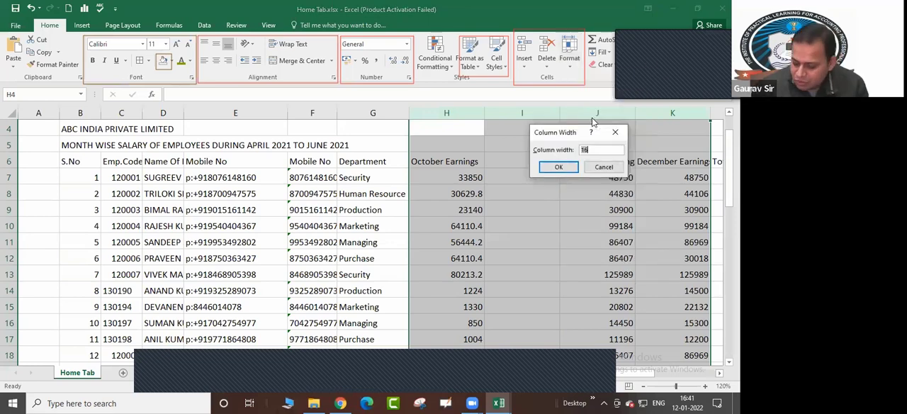
type("13")
key("Return")
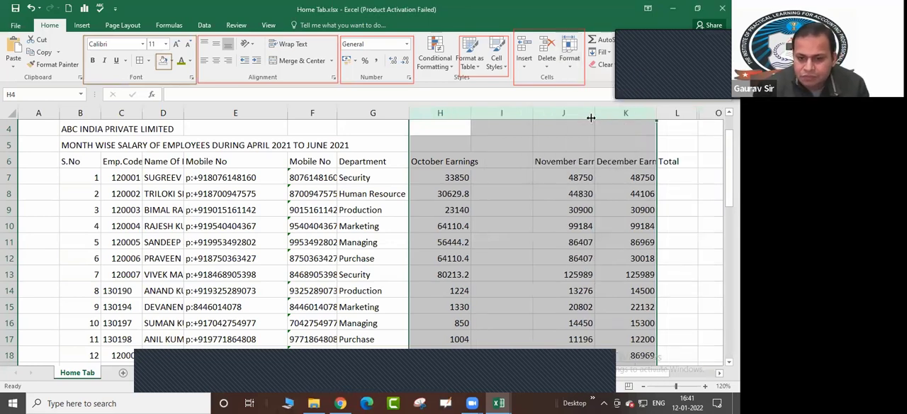
left_click(571, 62)
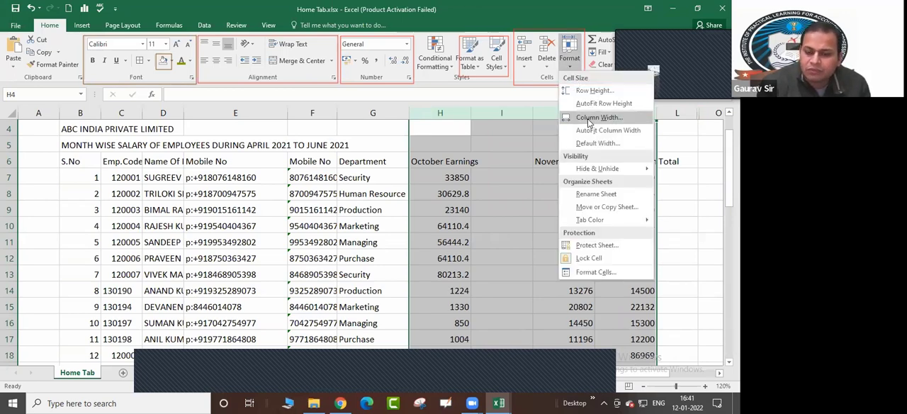
key("Escape")
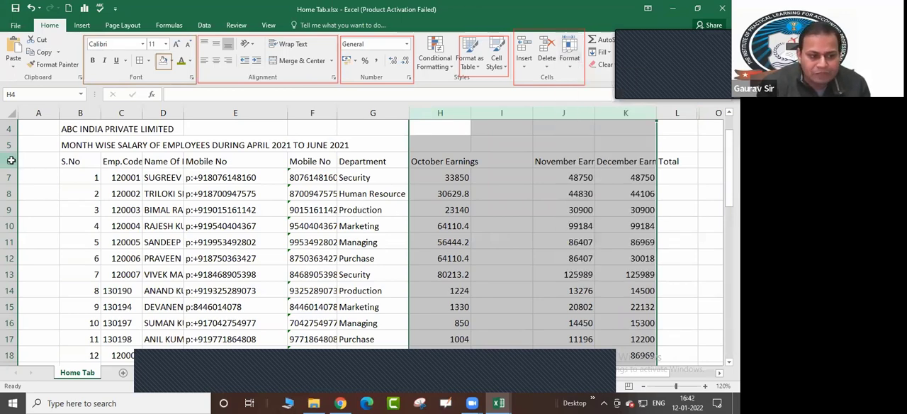
Set the row height of rows 6 through 16 to 20
left_click_drag(12, 160, 14, 327)
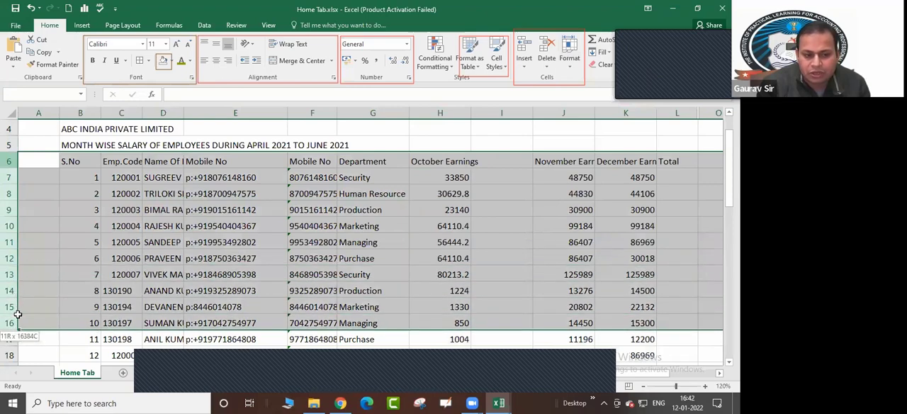
left_click(570, 67)
left_click(582, 91)
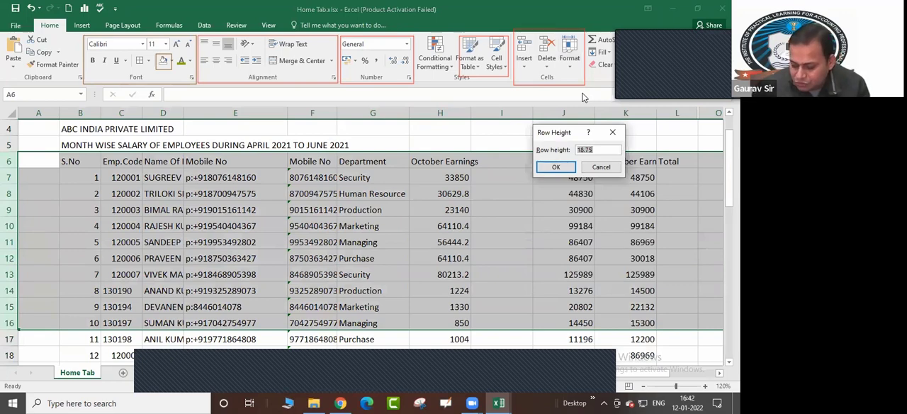
type("20")
key("Return")
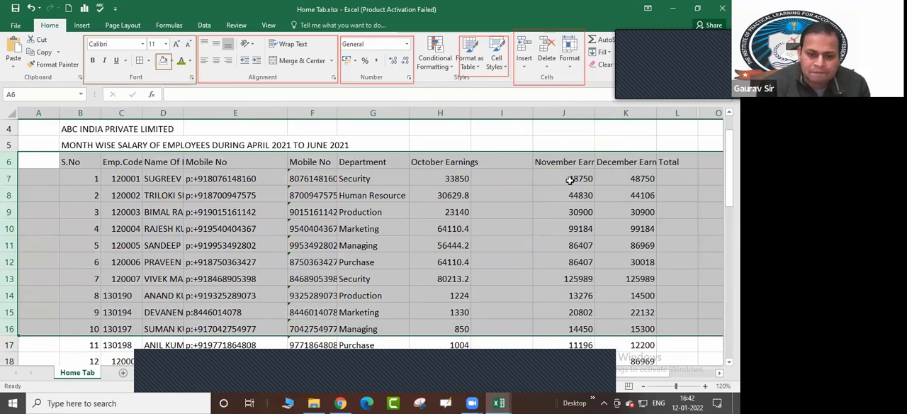
Hide the empty column I between October Earnings and November Earnings
left_click(500, 113)
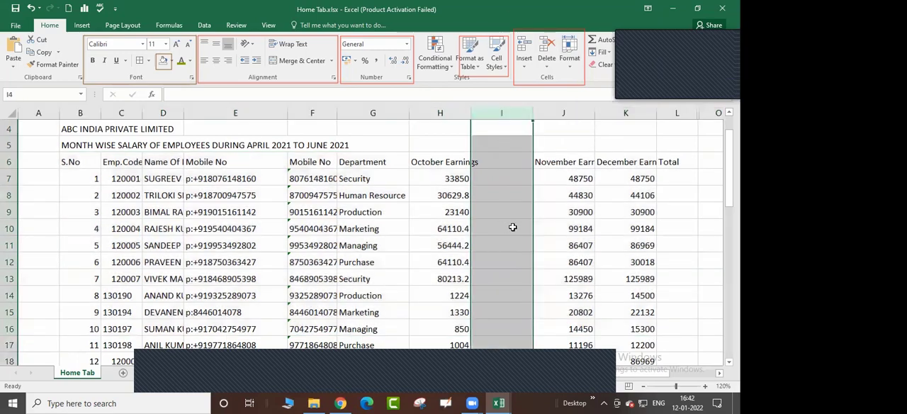
scroll(512, 227, "down", 3)
scroll(513, 226, "up", 3)
scroll(502, 121, "up", 1)
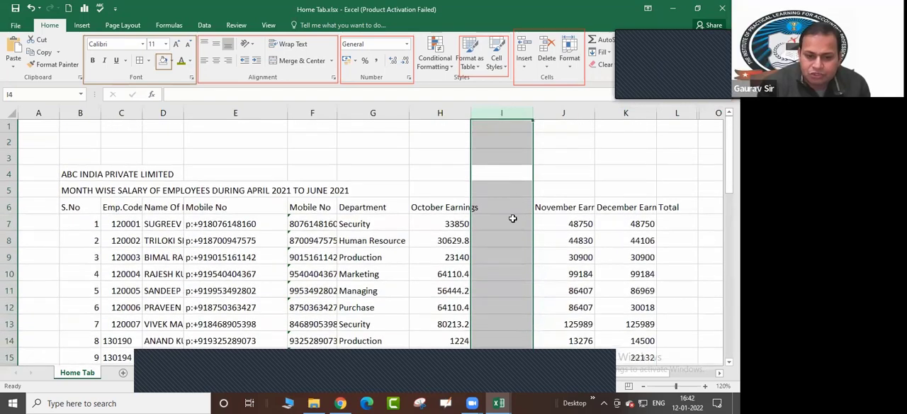
left_click(504, 113)
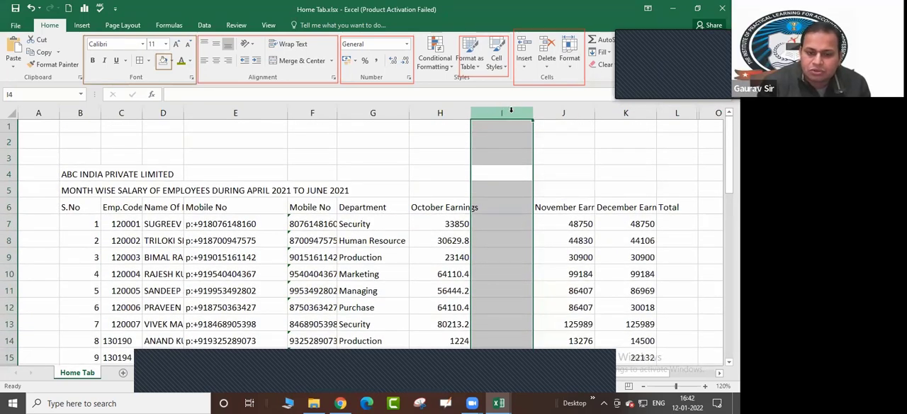
left_click(509, 111)
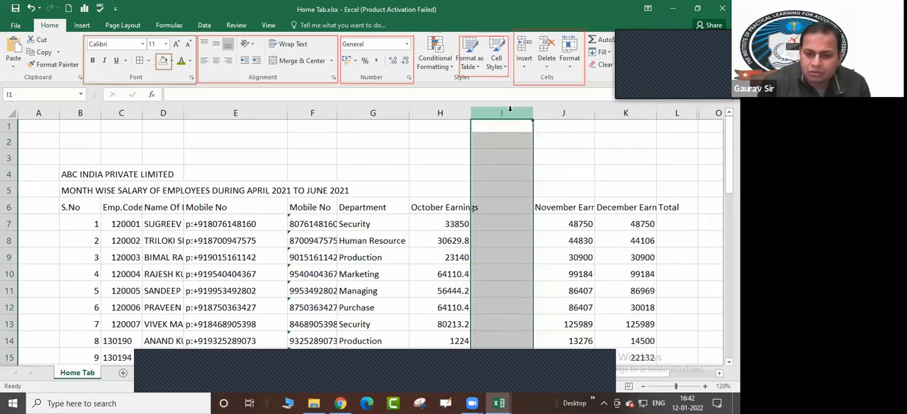
left_click(571, 66)
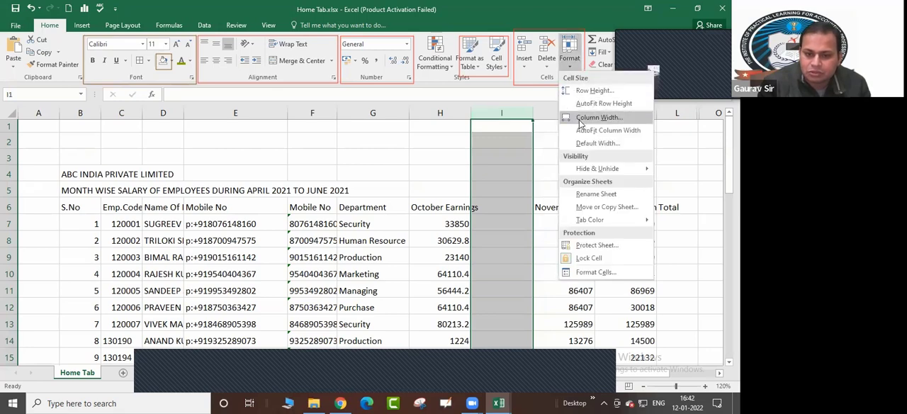
mouse_move(584, 172)
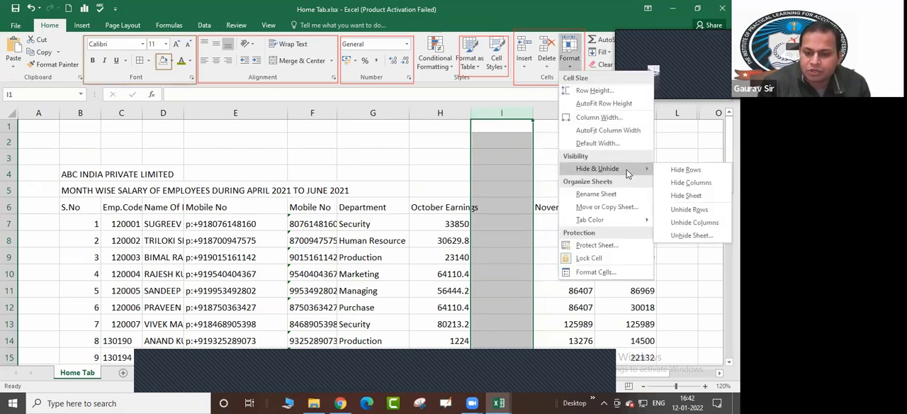
left_click(682, 184)
left_click(501, 221)
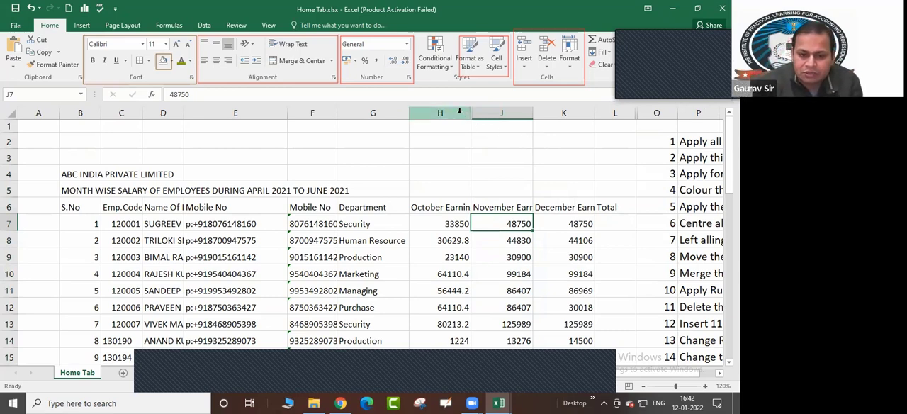
Unhide column I by unhiding across the neighbouring columns H and J
left_click_drag(460, 112, 486, 114)
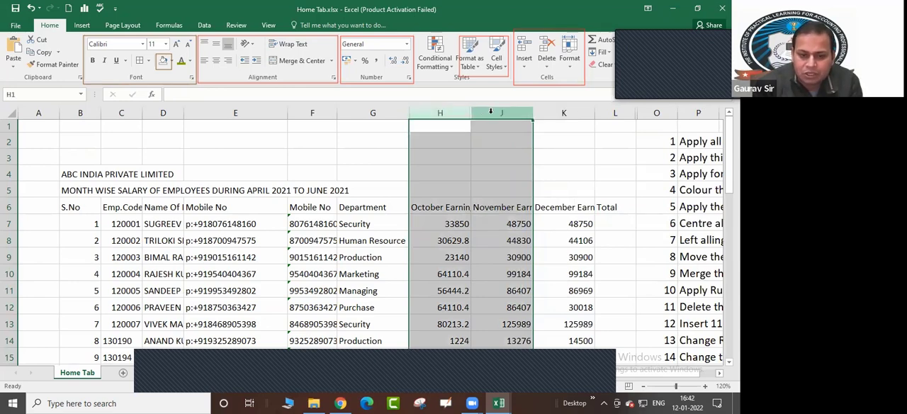
left_click(570, 61)
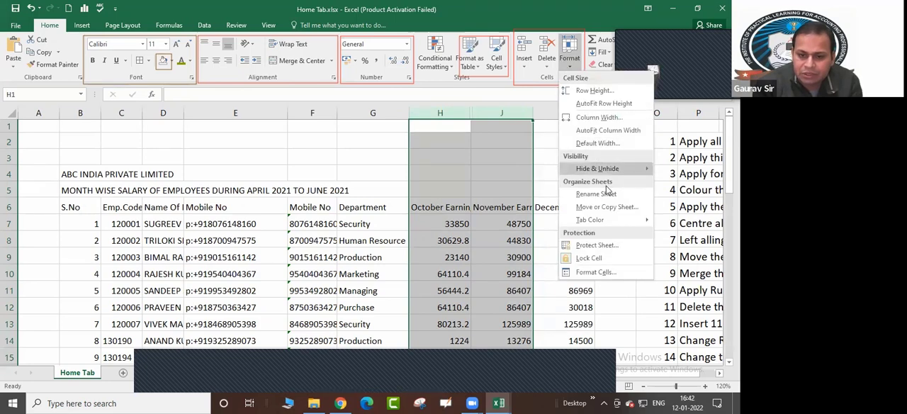
mouse_move(610, 170)
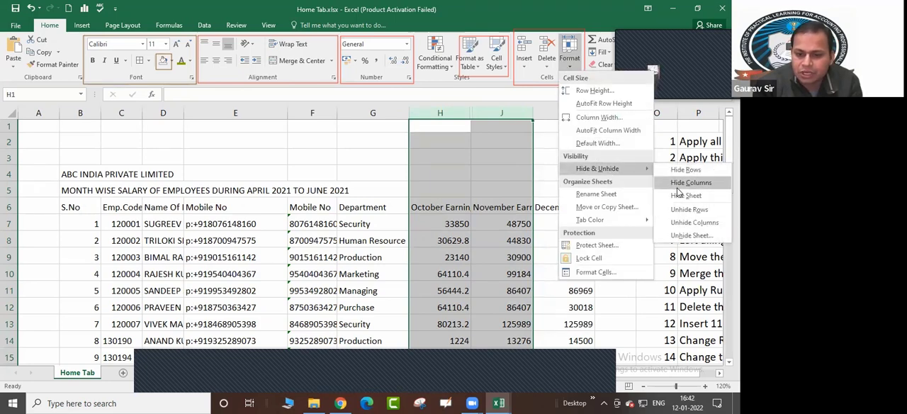
left_click(684, 224)
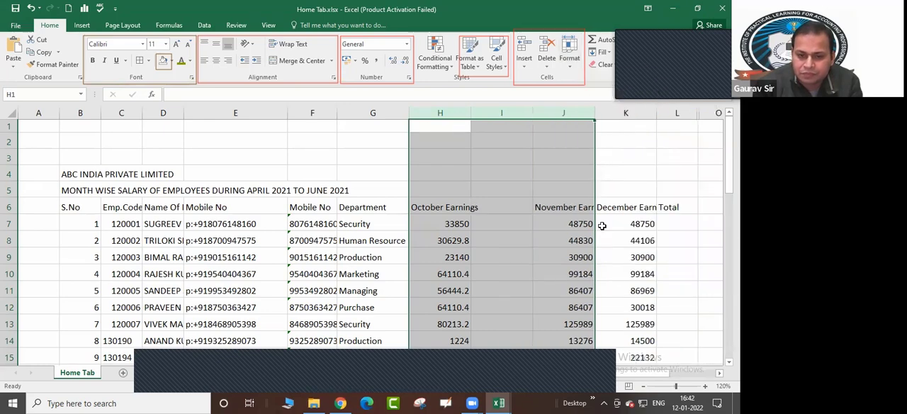
left_click(601, 225)
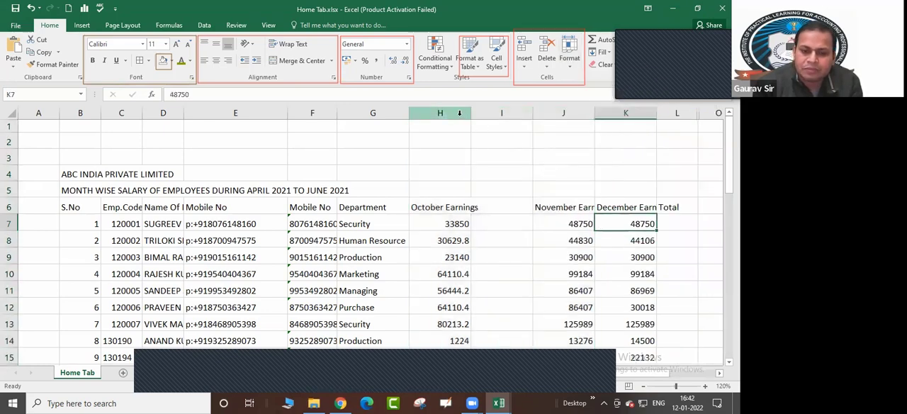
Hide the blank column I again, this time directly from its column header
left_click_drag(458, 111, 550, 112)
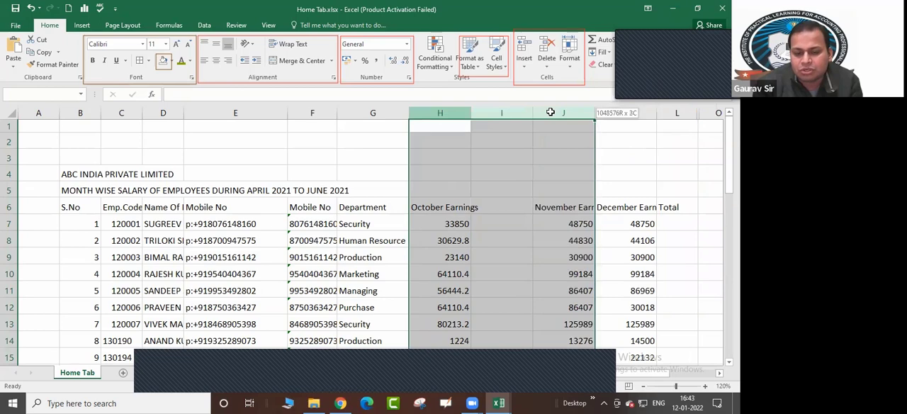
left_click(508, 110)
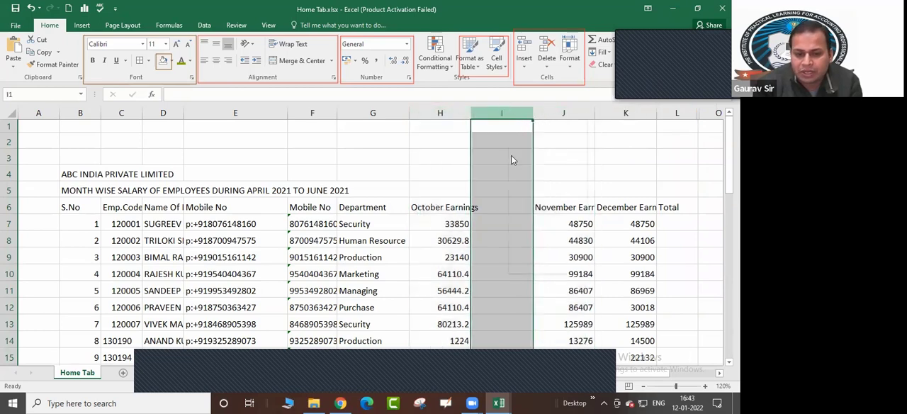
right_click(510, 113)
left_click(534, 253)
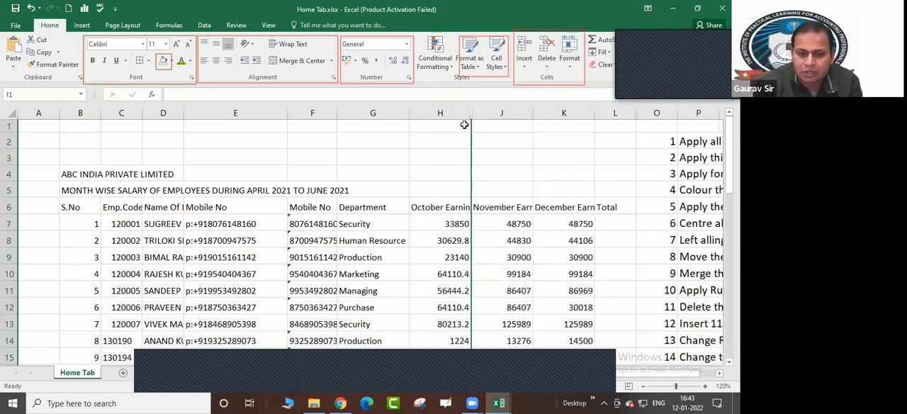
Bring hidden column I back by unhiding from the headers of columns H and J
left_click_drag(454, 110, 486, 108)
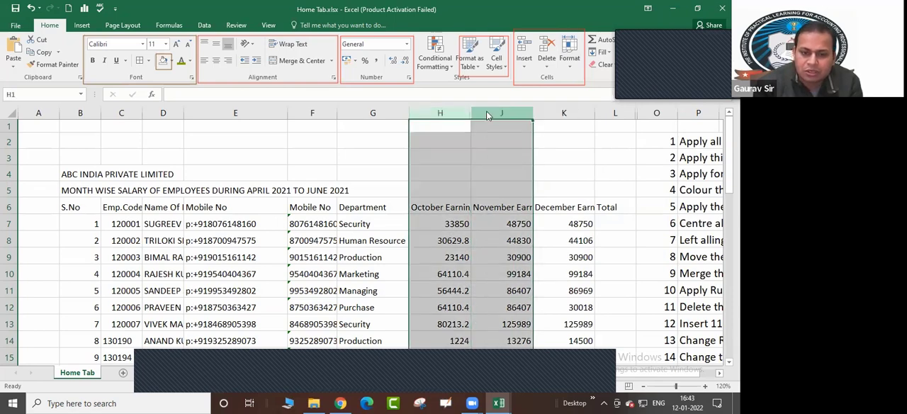
right_click(486, 111)
left_click(518, 266)
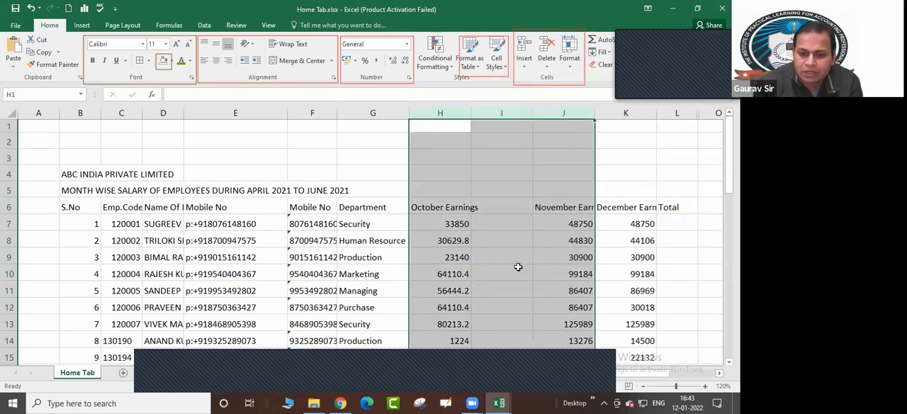
left_click(518, 267)
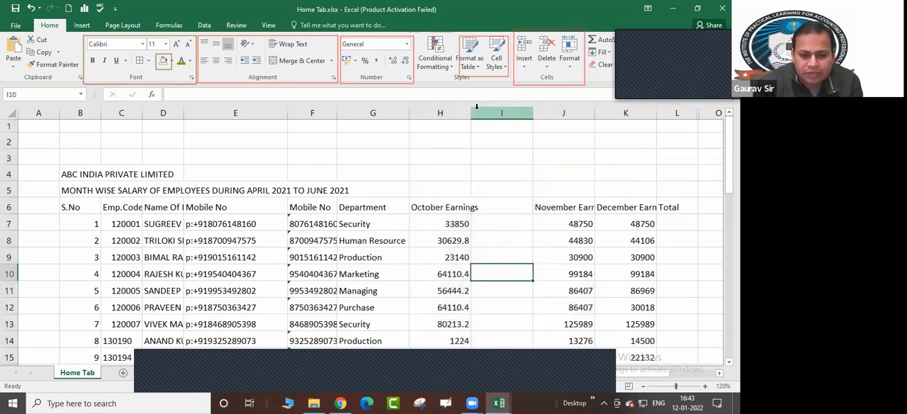
Hide rows 7 through 9, the first three employee records below the header row
left_click_drag(8, 224, 10, 258)
left_click(8, 224)
left_click(9, 240)
left_click(9, 257)
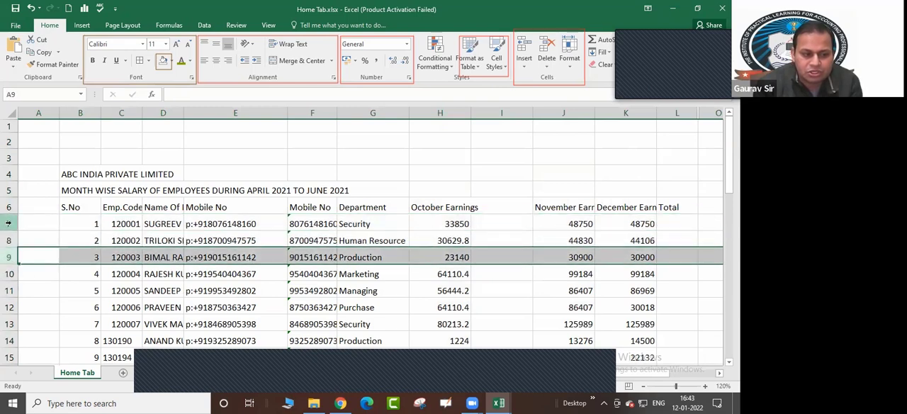
left_click_drag(8, 223, 9, 257)
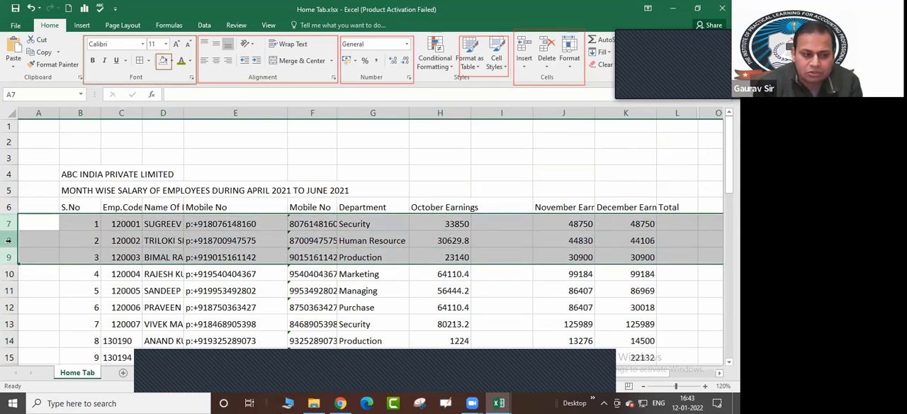
right_click(8, 240)
left_click(32, 224)
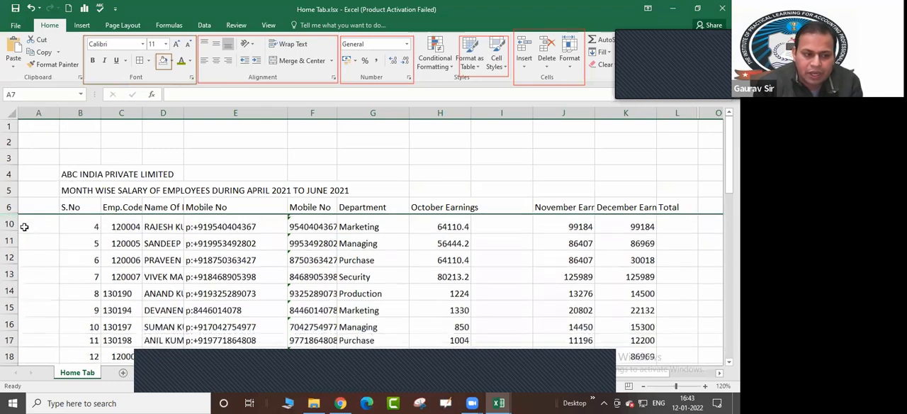
Unhide rows 7 through 9 by unhiding across the adjacent rows 6 and 10
left_click_drag(11, 207, 10, 224)
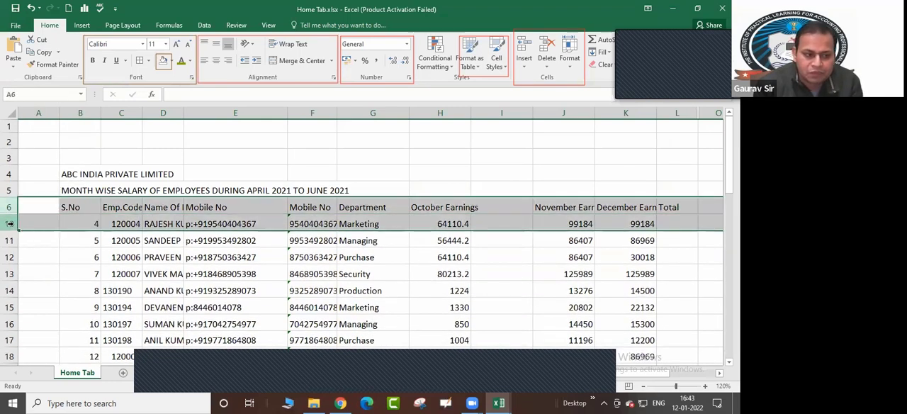
right_click(10, 223)
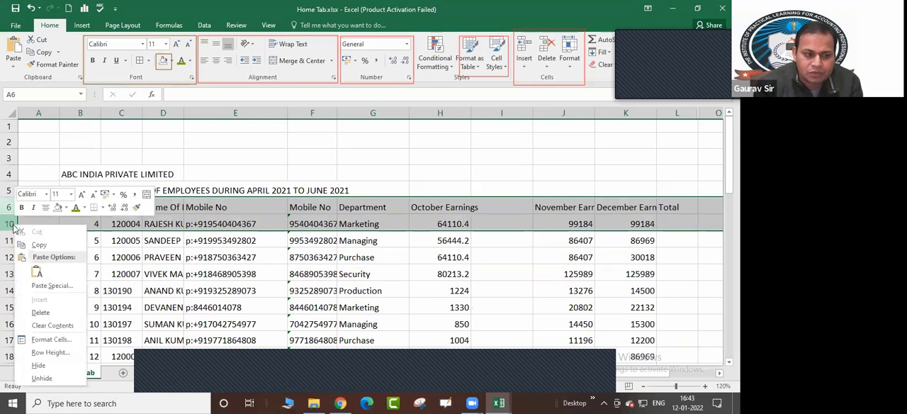
left_click(41, 378)
left_click(245, 323)
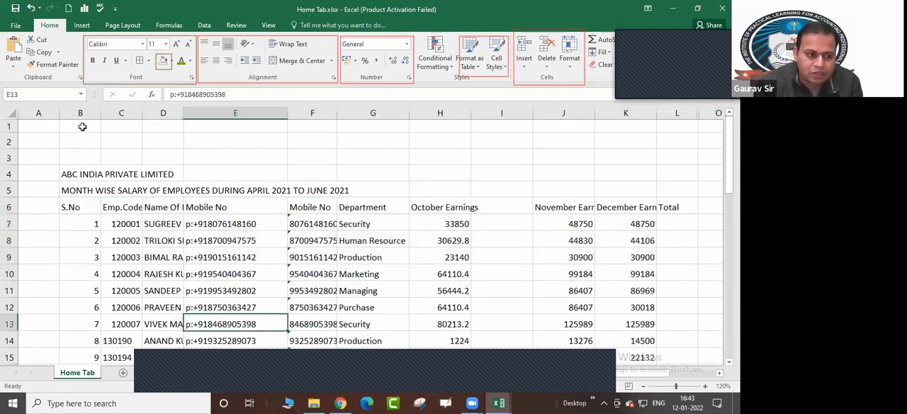
Hide the empty column A at the start of the sheet
left_click(29, 113)
right_click(30, 114)
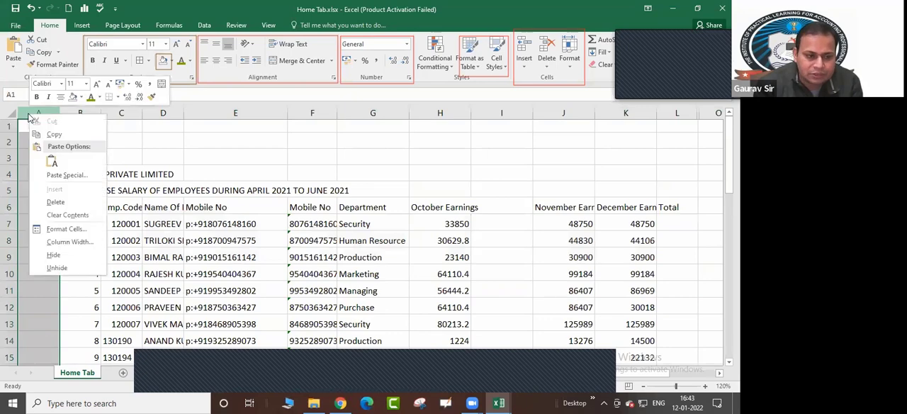
left_click(73, 256)
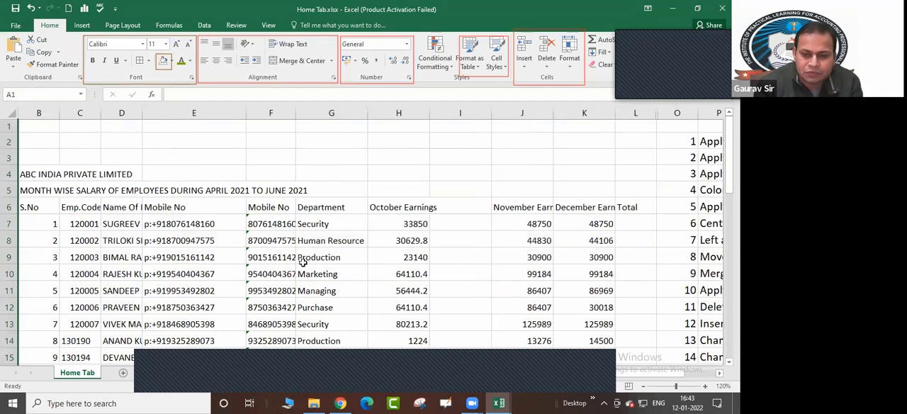
left_click(312, 274)
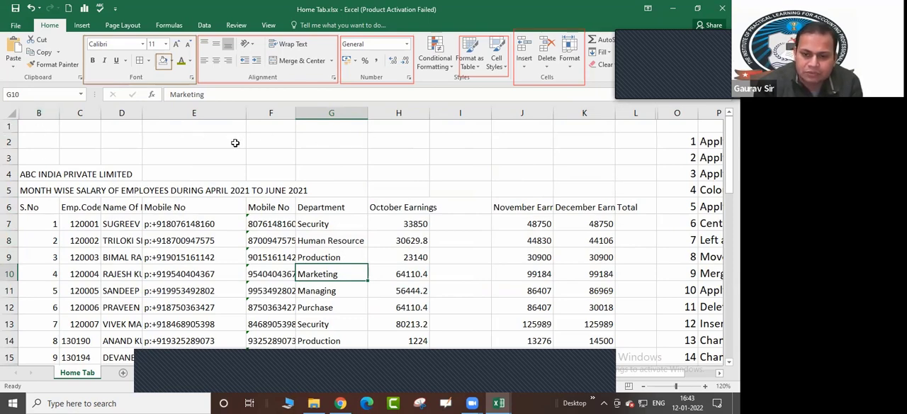
Try to unhide column A with only column B selected
left_click(37, 115)
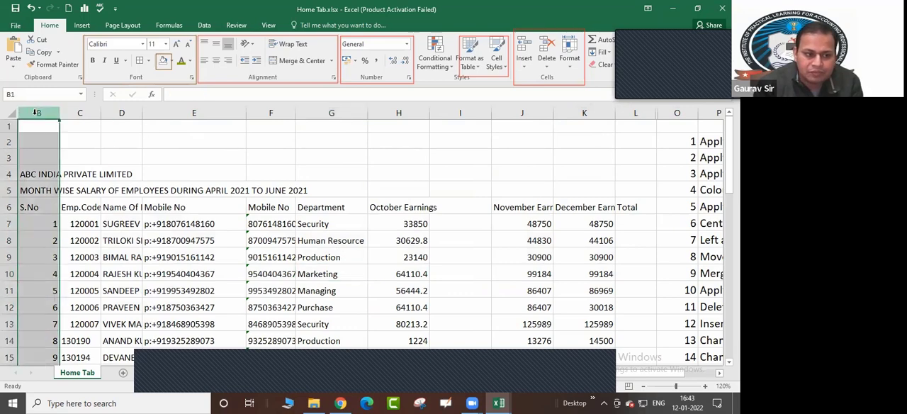
right_click(37, 119)
left_click(64, 268)
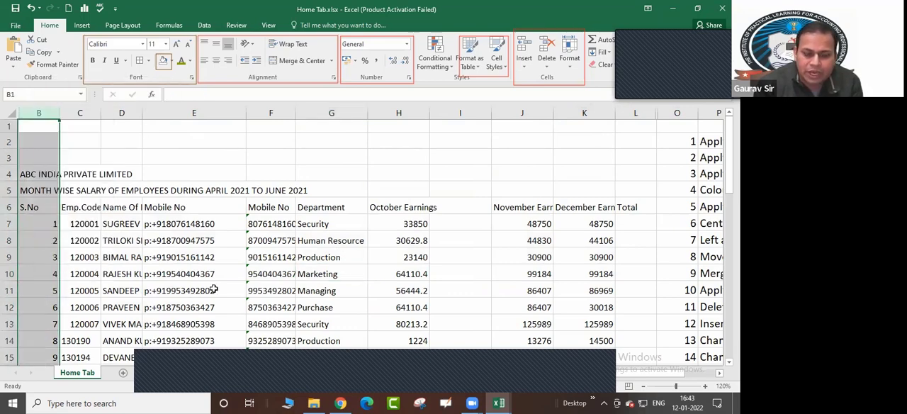
left_click(211, 290)
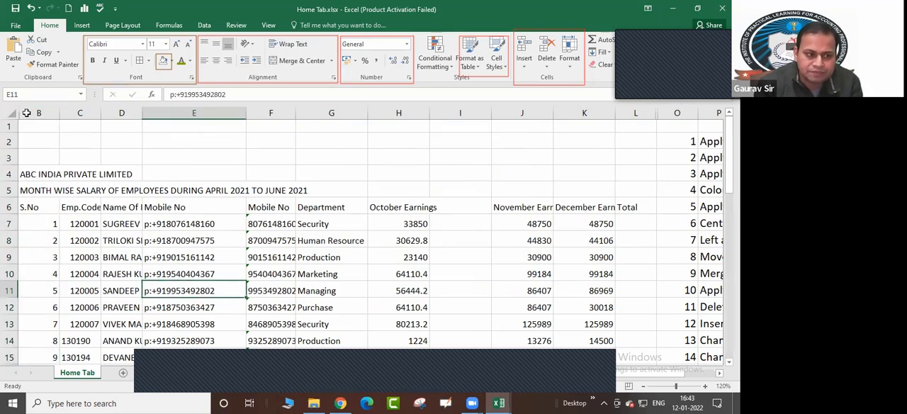
Unhide column A by extending the selection from column B past the sheet's edge
left_click_drag(26, 113, 10, 113)
right_click(26, 119)
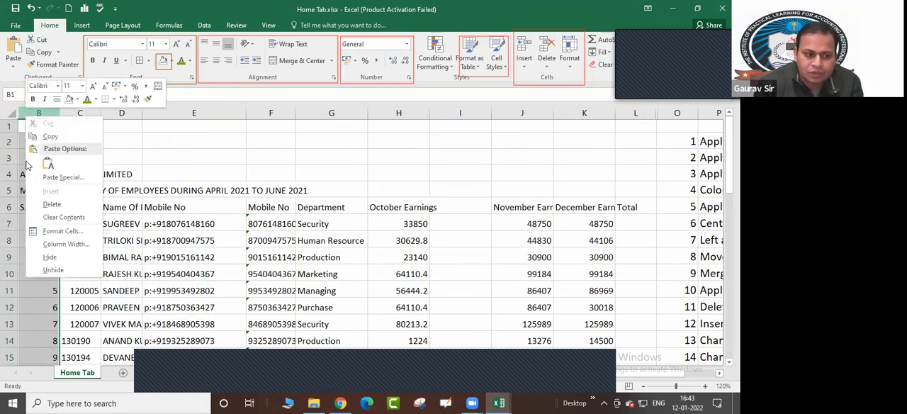
left_click(46, 273)
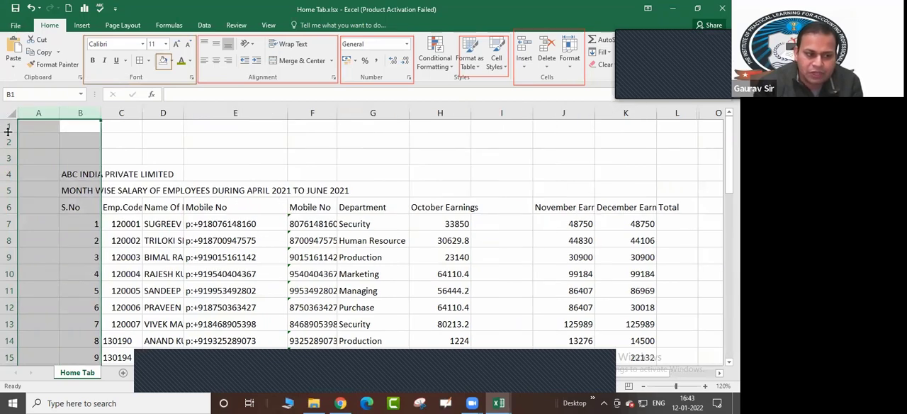
Undo the recent hide and unhide changes to column A, rows 7 through 9 and column I
left_click(36, 157)
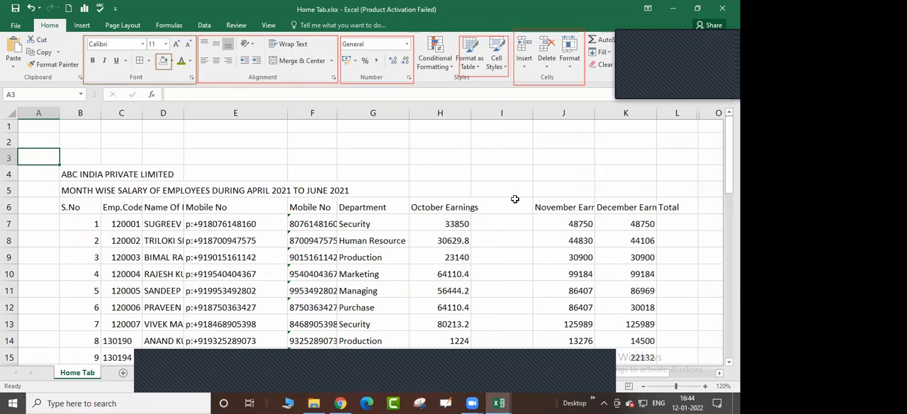
key("ctrl+z")
key("ctrl+z")
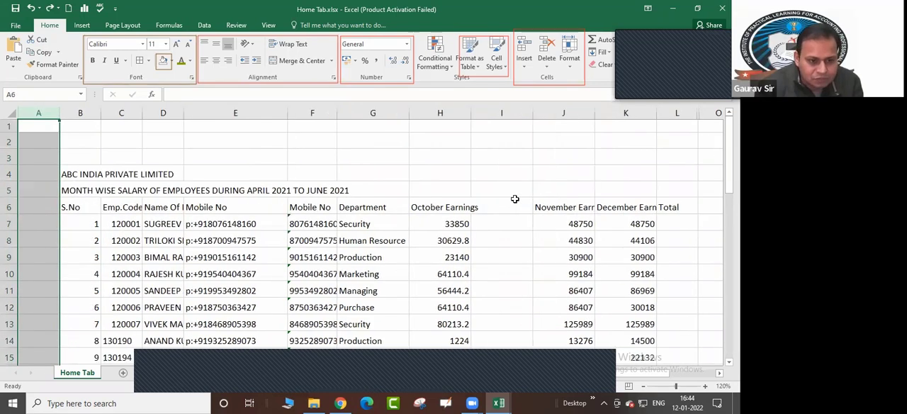
key("ctrl+z")
key("ctrl+z")
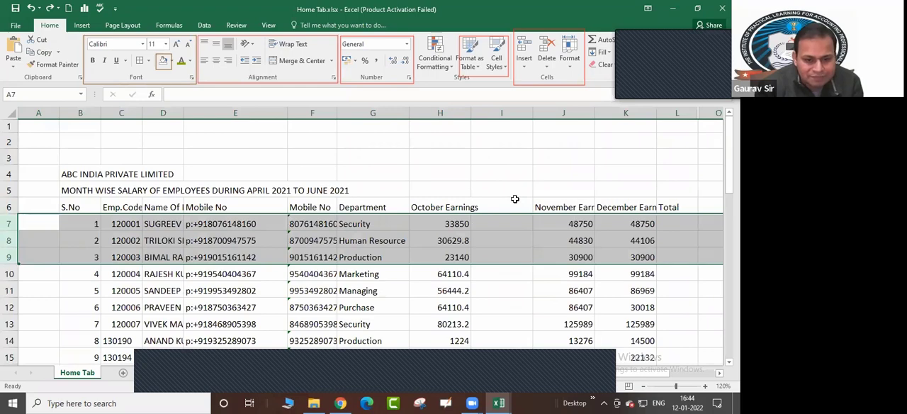
key("ctrl+z")
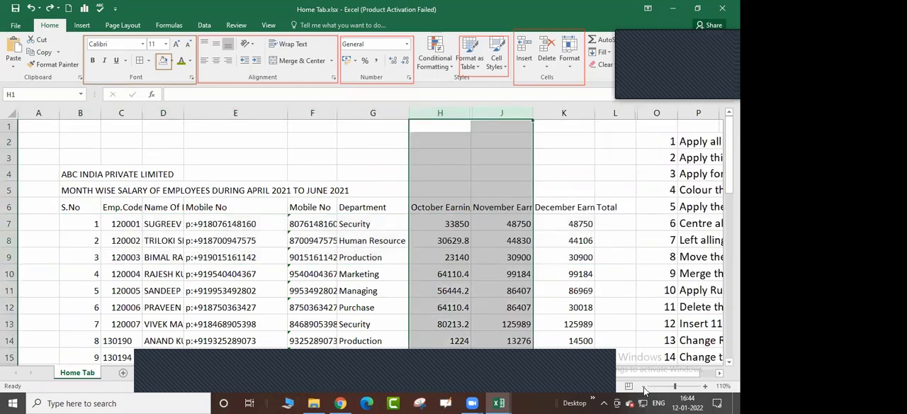
Zoom the sheet out to 80% and review the numbered practice tasks in columns O and P beside the salary table
left_click(643, 388)
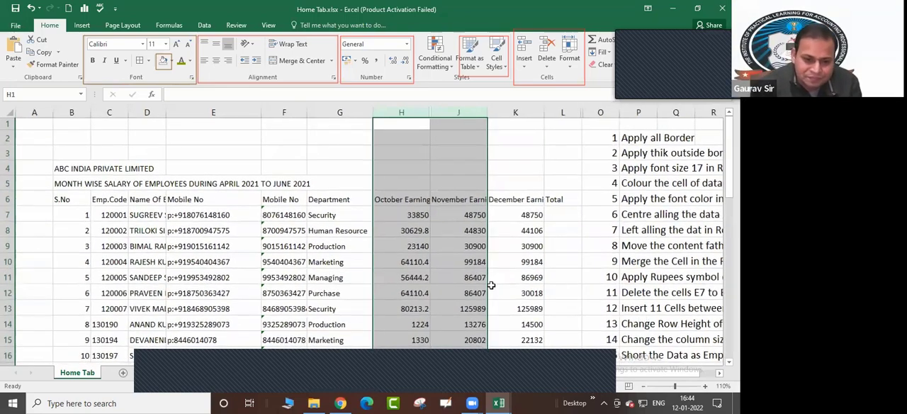
scroll(433, 274, "down", 1)
scroll(433, 275, "down", 2)
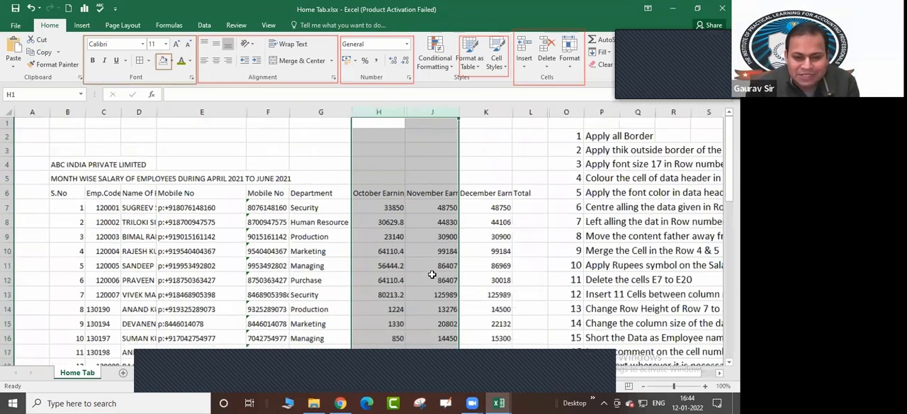
scroll(432, 275, "down", 2)
left_click(432, 275)
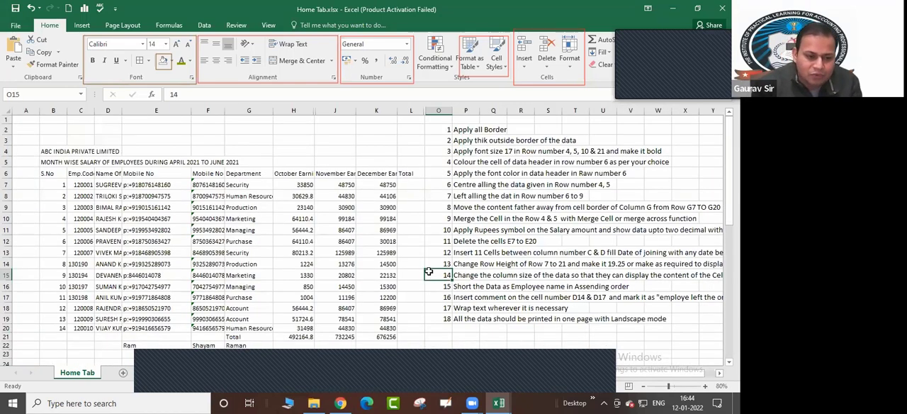
mouse_move(314, 402)
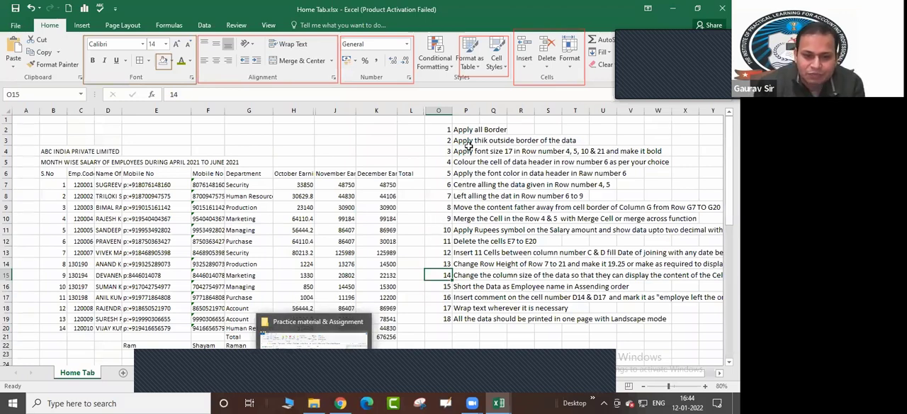
key("Up")
key("Up")
key("Up")
key("Up")
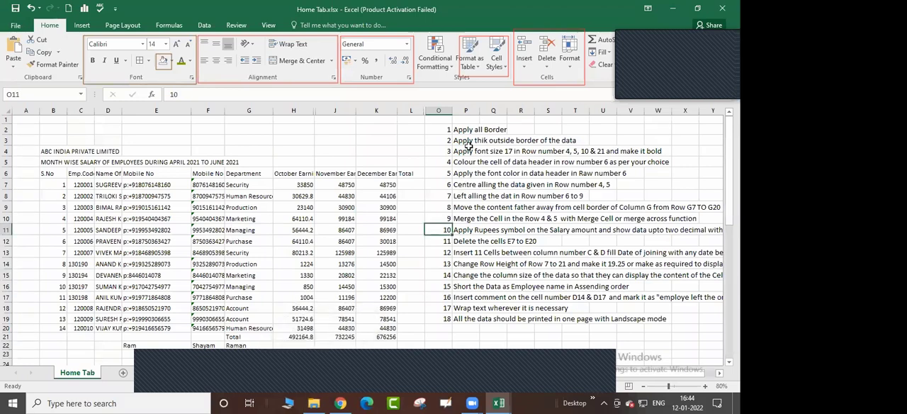
left_click(475, 151)
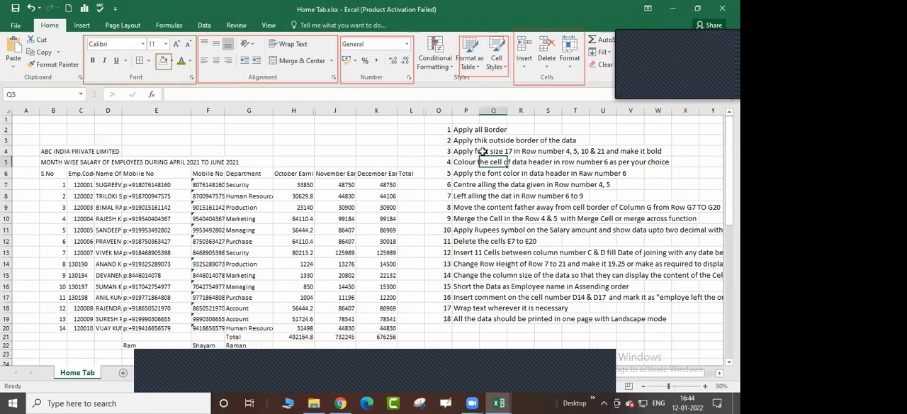
left_click(474, 140)
left_click(471, 130)
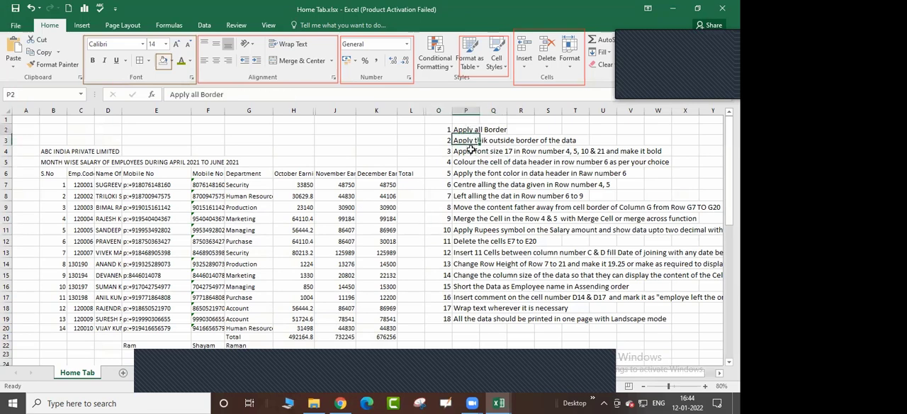
left_click(475, 184)
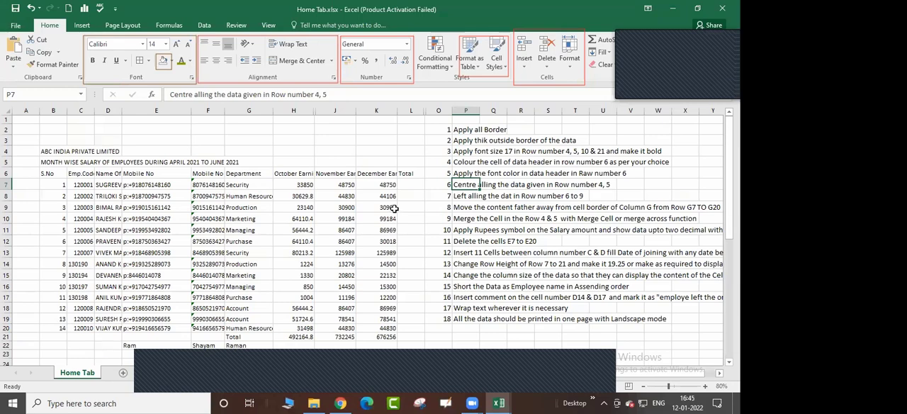
left_click(432, 187)
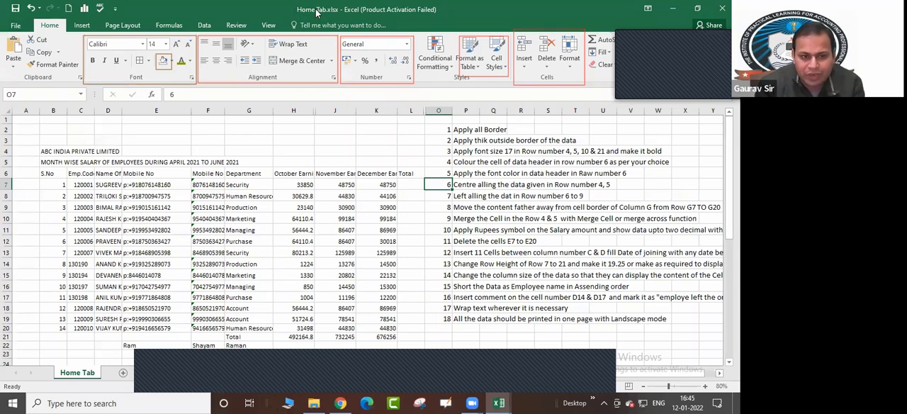
Highlight the whole list of practice task descriptions in P2:P19, then clear the selection
double_click(410, 15)
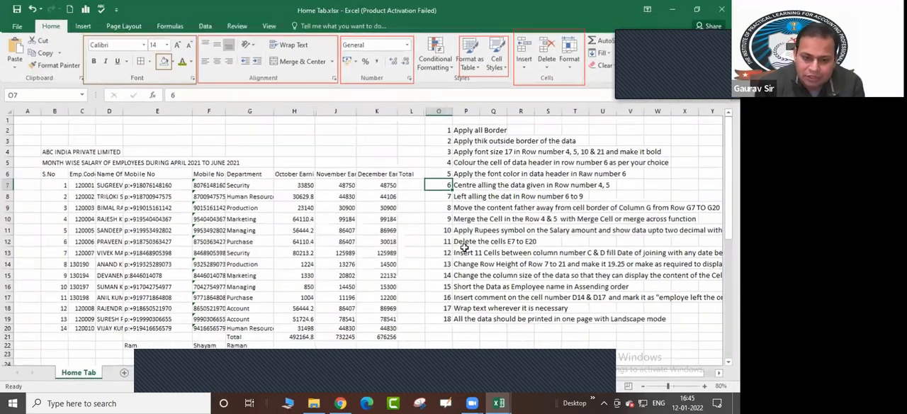
left_click_drag(465, 130, 466, 319)
left_click(487, 330)
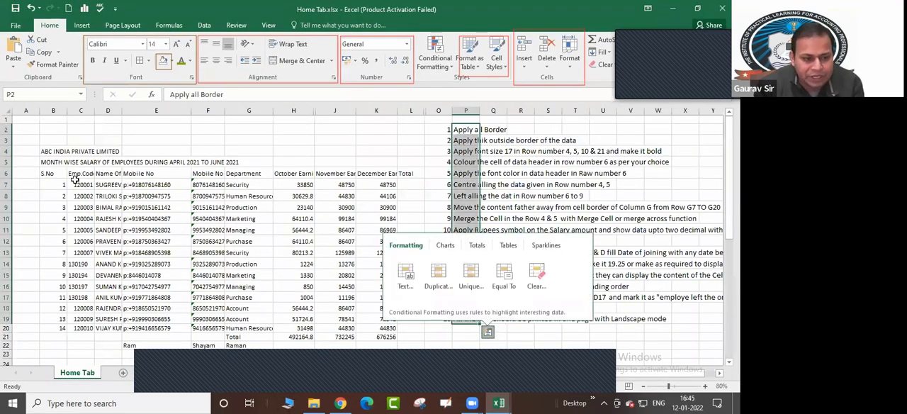
left_click(548, 129)
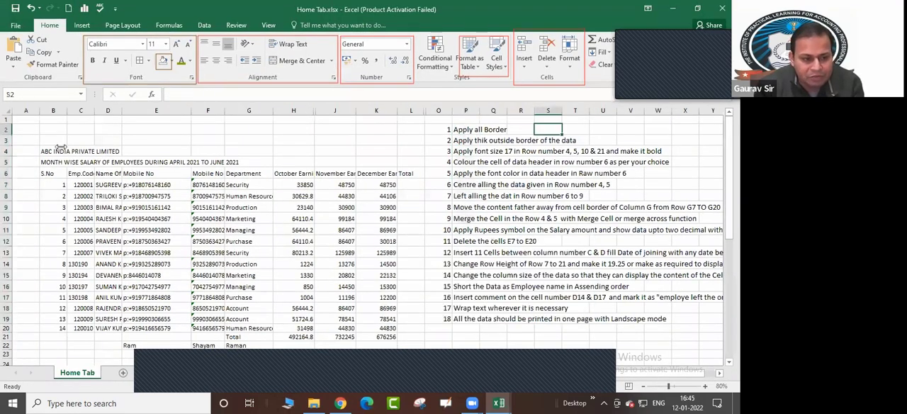
Try the All Borders option on the salary table, B4:K21
left_click(148, 62)
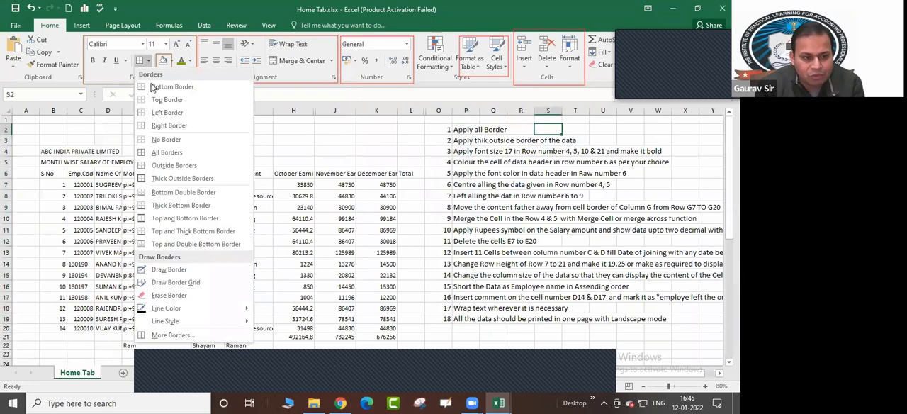
left_click(405, 236)
mouse_move(43, 150)
left_mouse_down()
mouse_move(95, 198)
mouse_move(247, 287)
mouse_move(392, 336)
left_mouse_up()
left_click(148, 61)
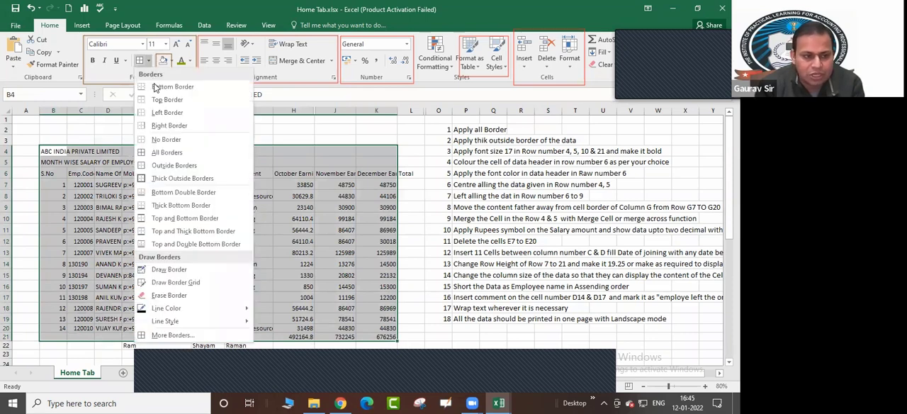
left_click(161, 155)
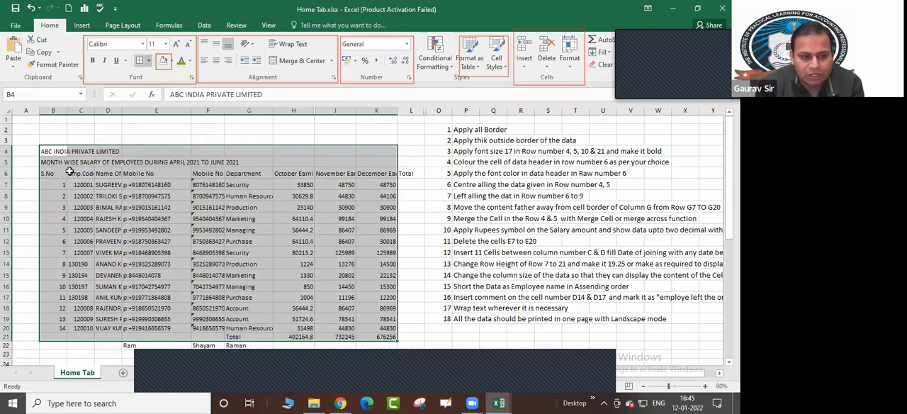
left_click(163, 63)
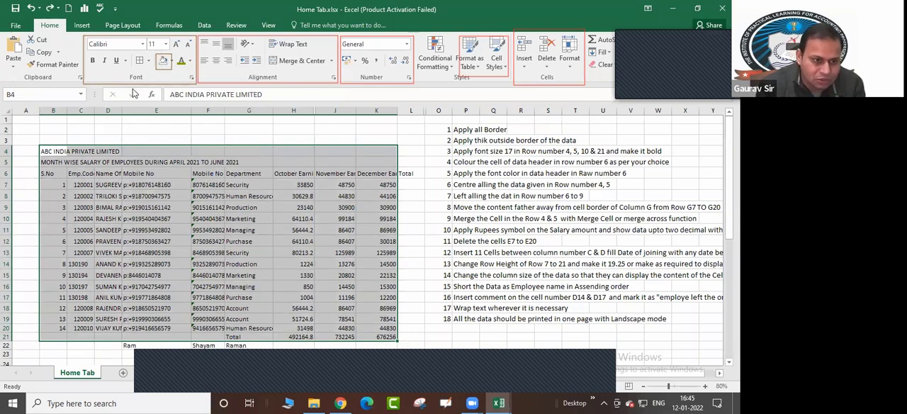
Add a bottom border to the empty cell E4 in the company name row
left_click(134, 162)
left_click(161, 149)
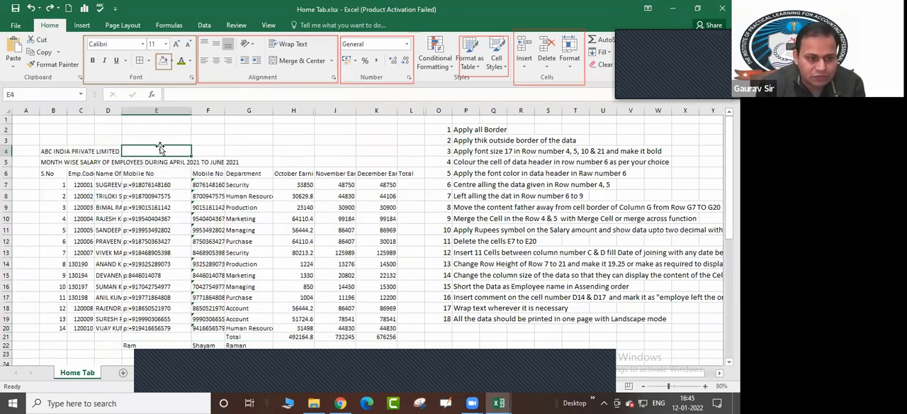
left_click(149, 61)
left_click(158, 88)
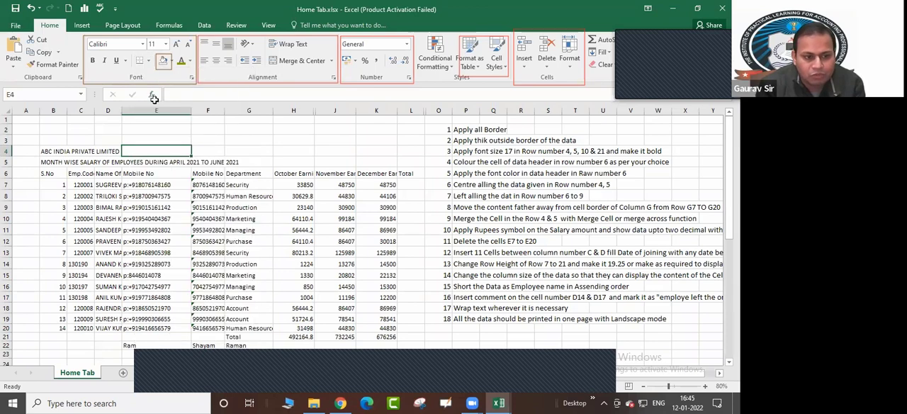
left_click(149, 182)
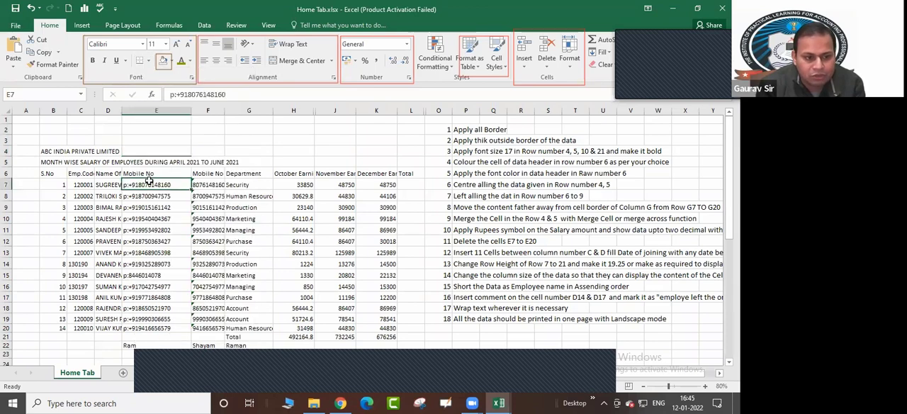
Add a top border to cell F4 and a left border to cell G4
left_click(204, 153)
left_click(149, 61)
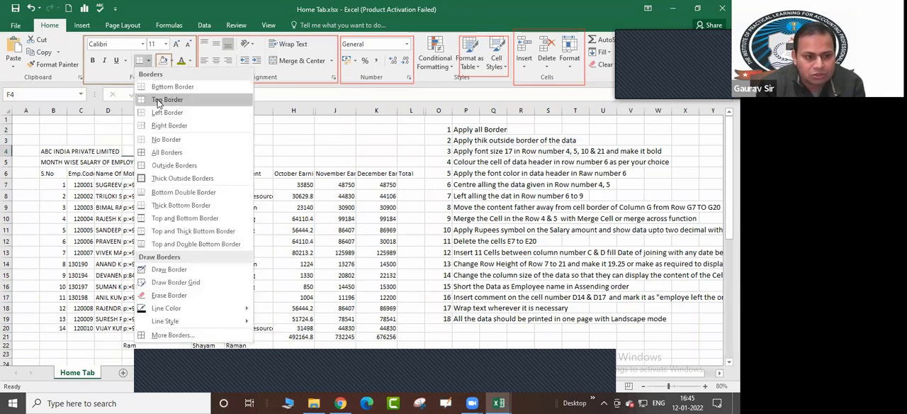
left_click(163, 86)
left_click(285, 173)
left_click(241, 151)
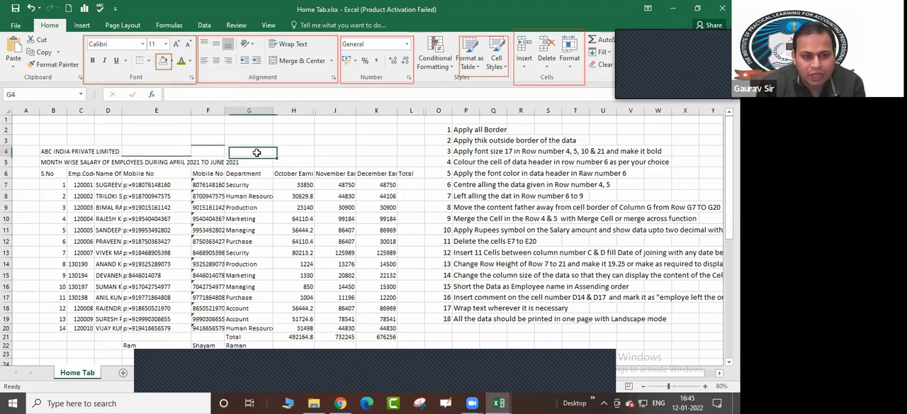
left_click(148, 61)
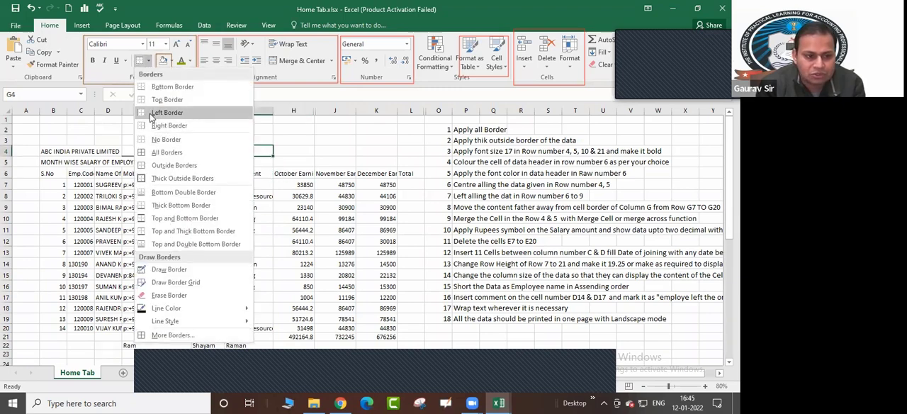
left_click(163, 112)
Add a right border to cell H4 in the company name row
left_click(286, 148)
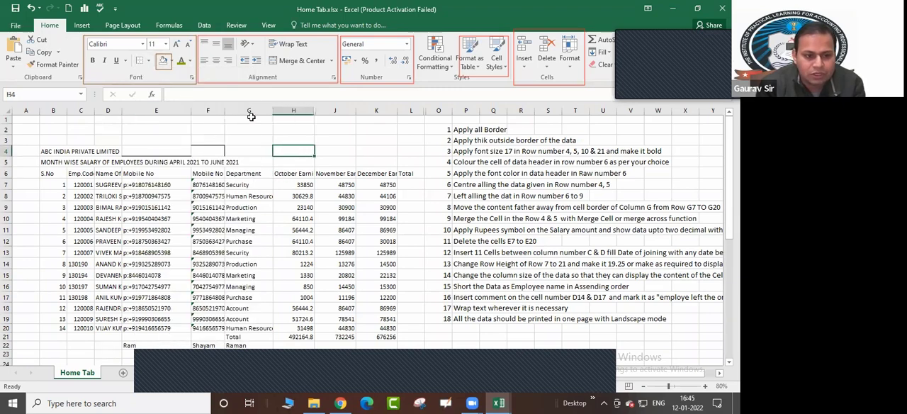
left_click(148, 61)
left_click(165, 127)
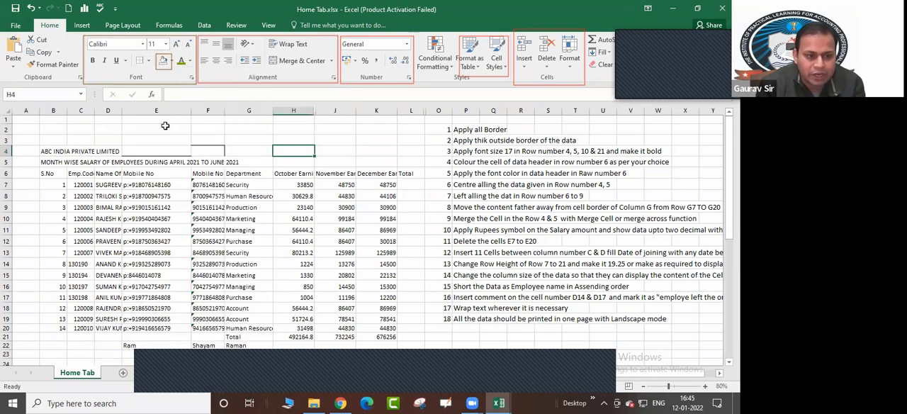
left_click(331, 148)
left_click(151, 184)
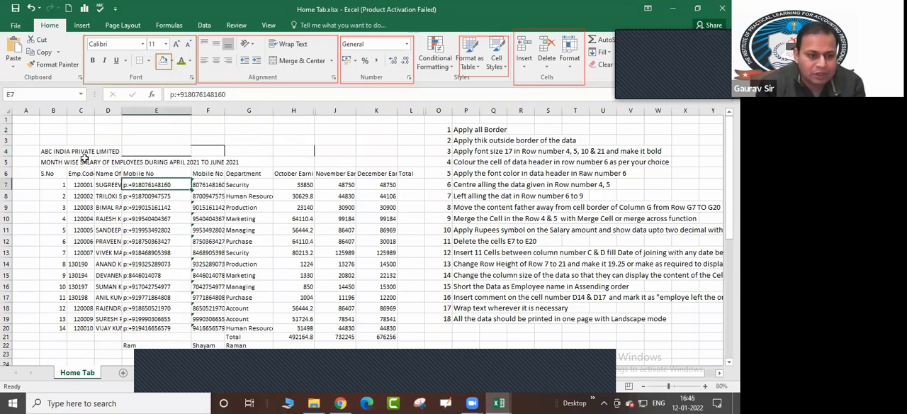
Apply All Borders to the upper part of the salary table, B4:E11
left_click_drag(48, 151, 157, 231)
left_click(148, 61)
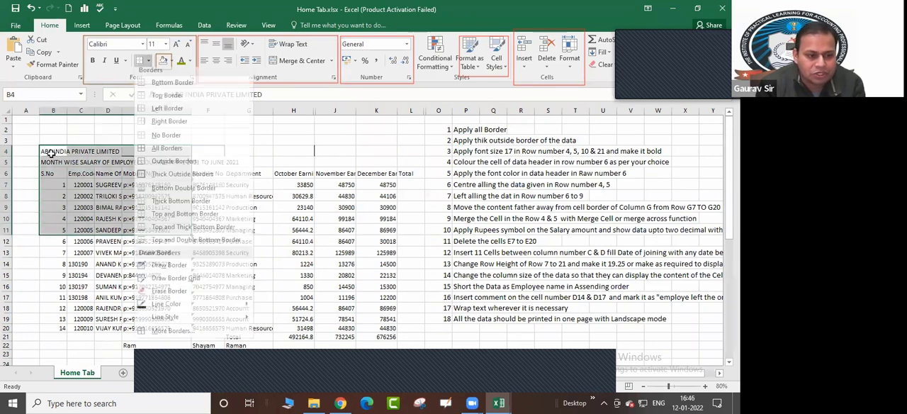
left_click(178, 149)
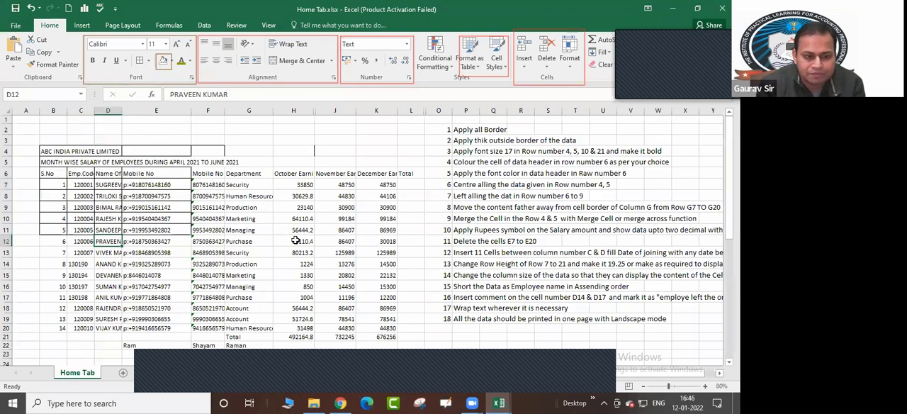
Remove all borders from the range B4:F12 of the salary table
left_click_drag(53, 151, 208, 241)
left_click(149, 61)
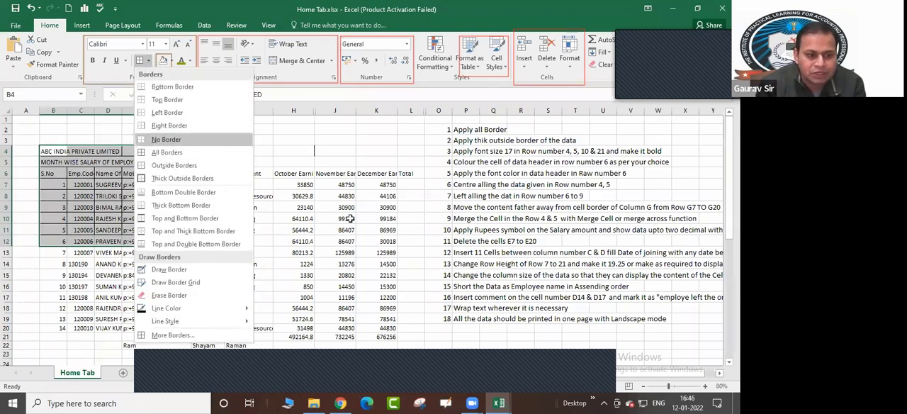
left_click(170, 140)
left_click(377, 241)
Apply Thick Outside Borders around the salary table, B4:K21
left_click_drag(53, 151, 380, 330)
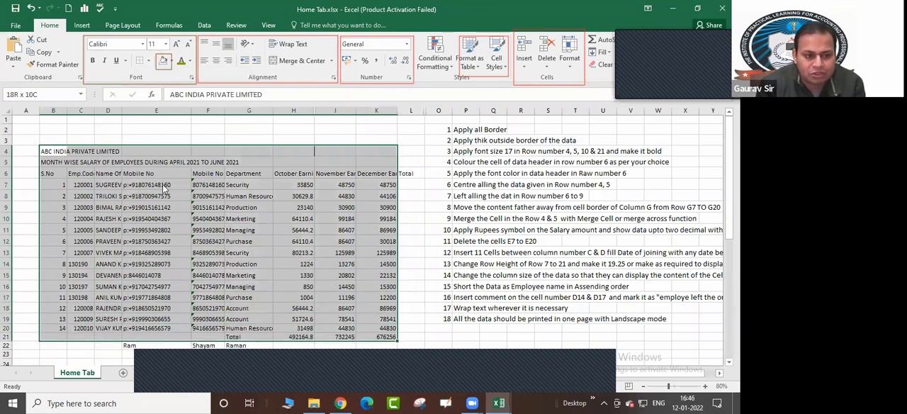
left_click(148, 61)
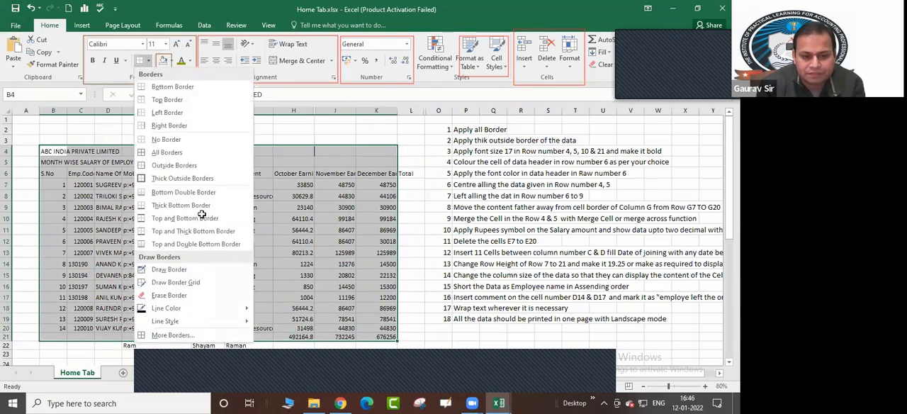
left_click(170, 156)
left_click(208, 220)
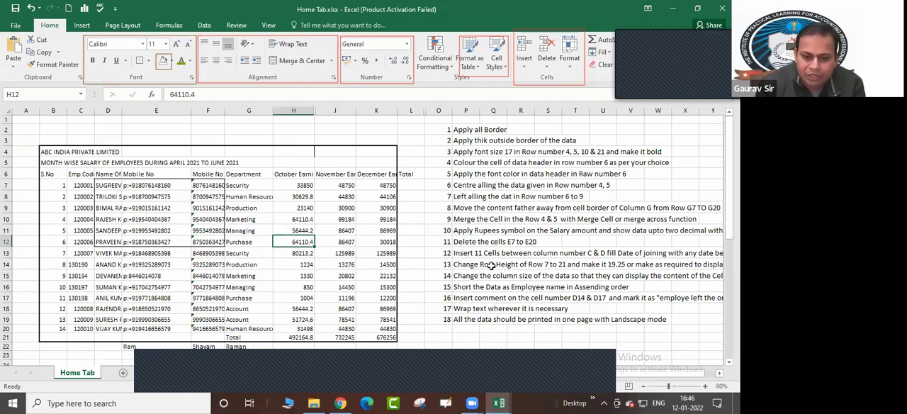
Review practice tasks 1 to 12 in the assignment list alongside the header row and October earnings cells of the salary table
left_click(462, 130)
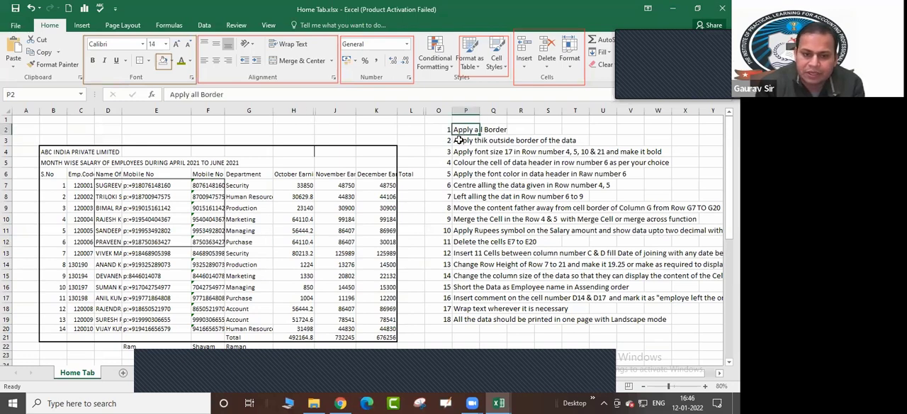
key("Down")
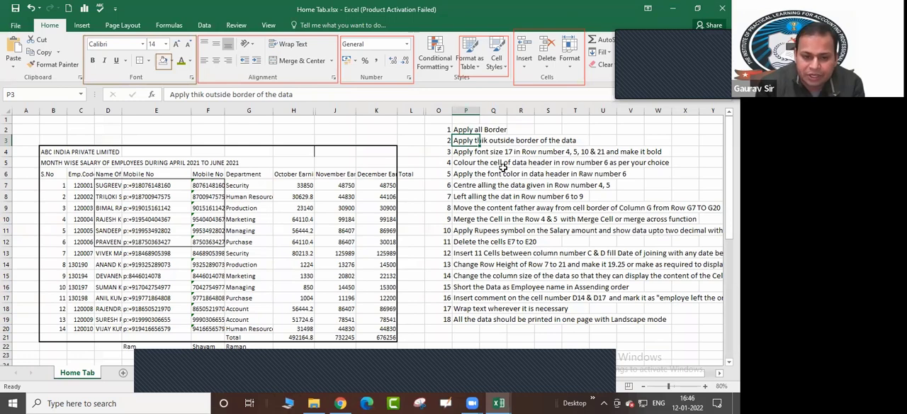
left_click(489, 173)
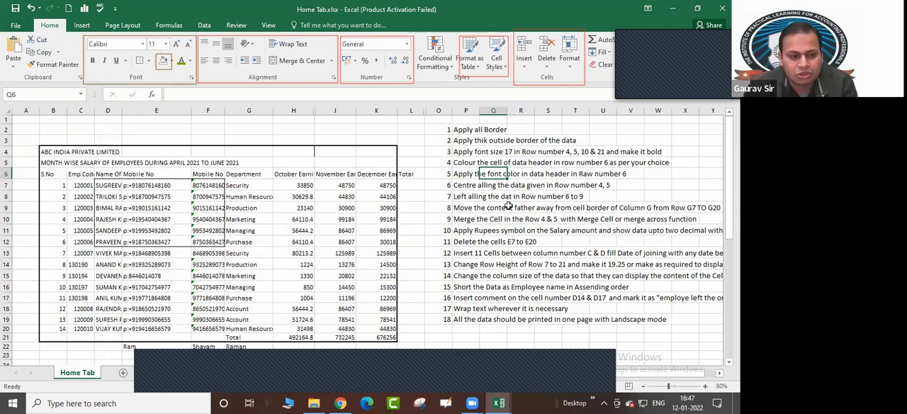
left_click_drag(48, 173, 292, 185)
left_click(293, 251)
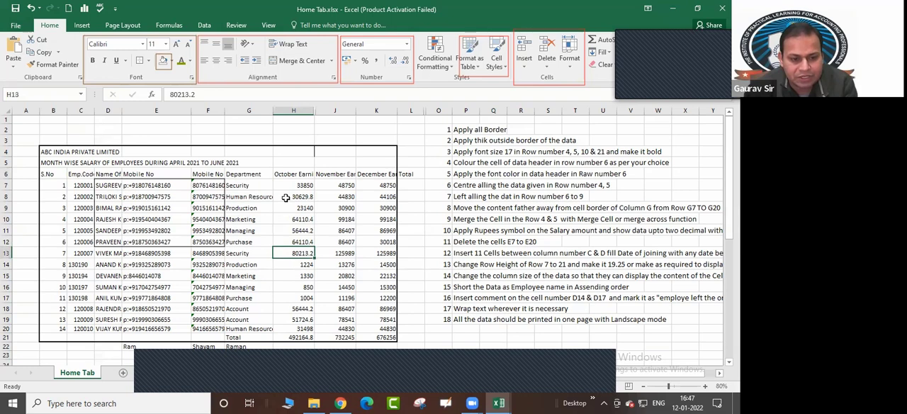
left_click(285, 199)
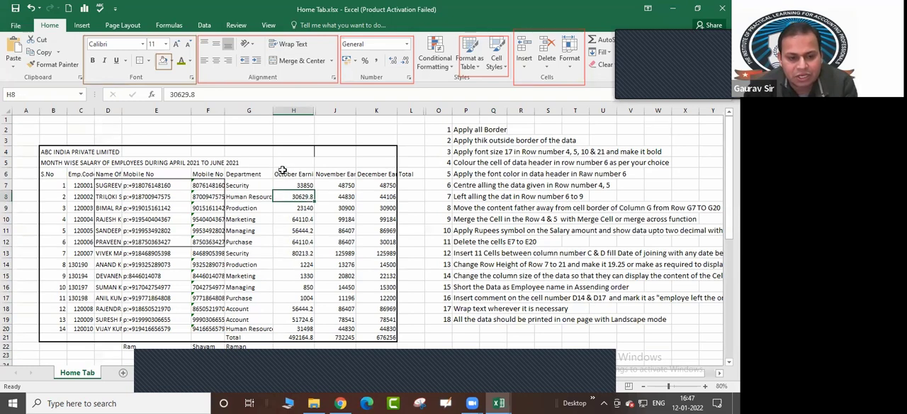
left_click(283, 172)
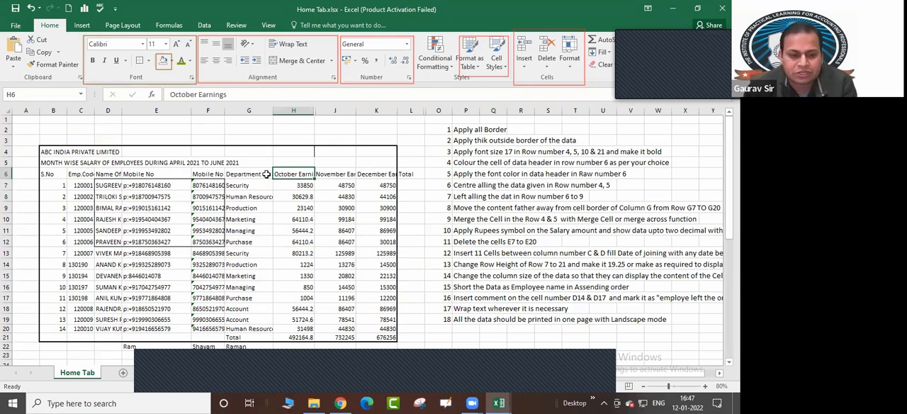
left_click(458, 177)
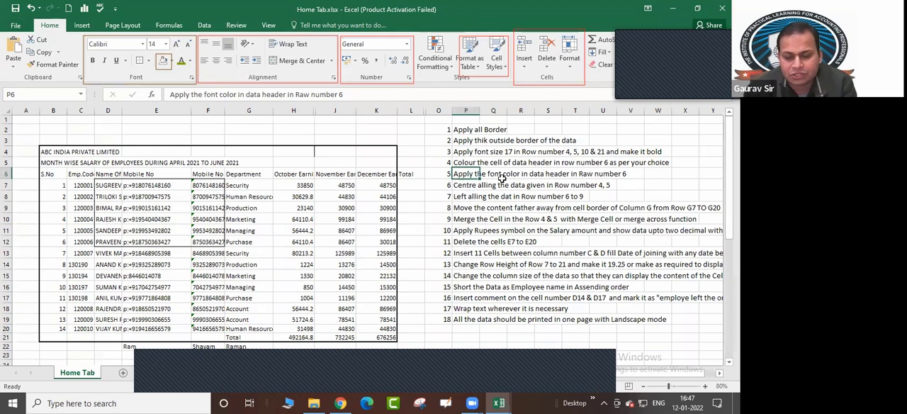
left_click(462, 186)
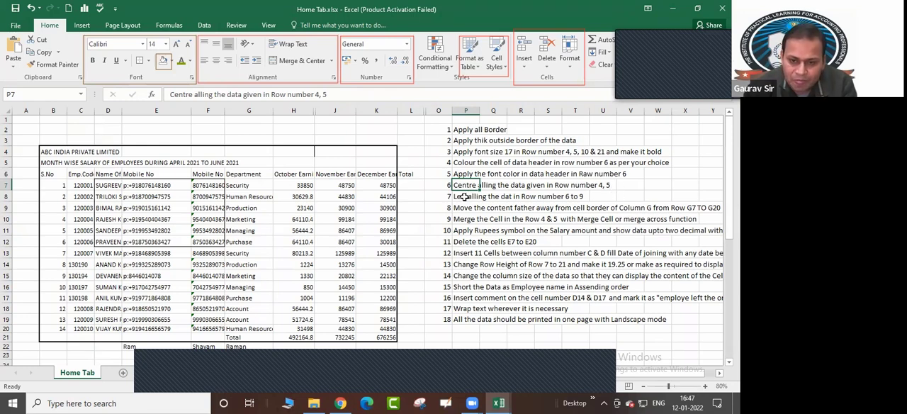
left_click(468, 196)
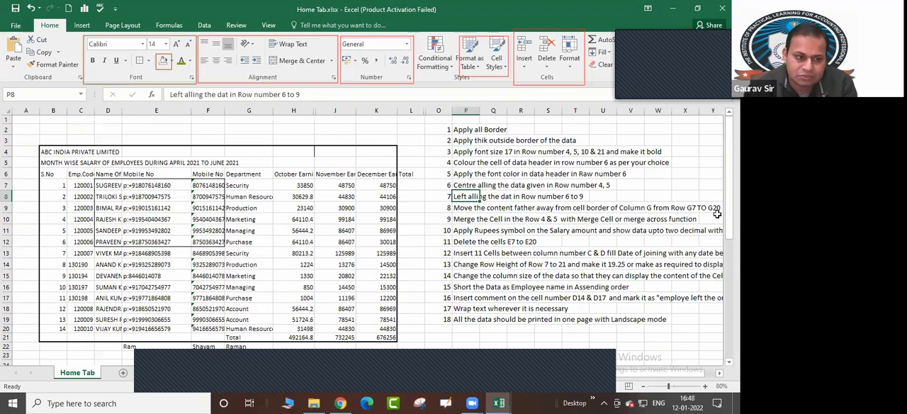
left_click(458, 231)
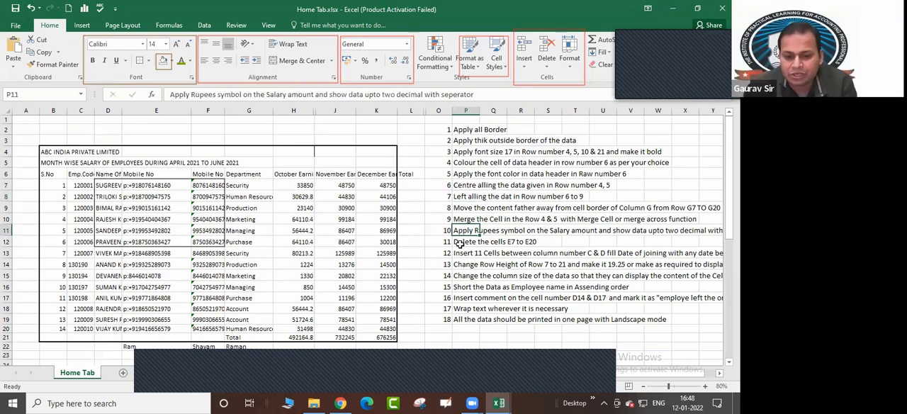
left_click(461, 242)
left_click(461, 255)
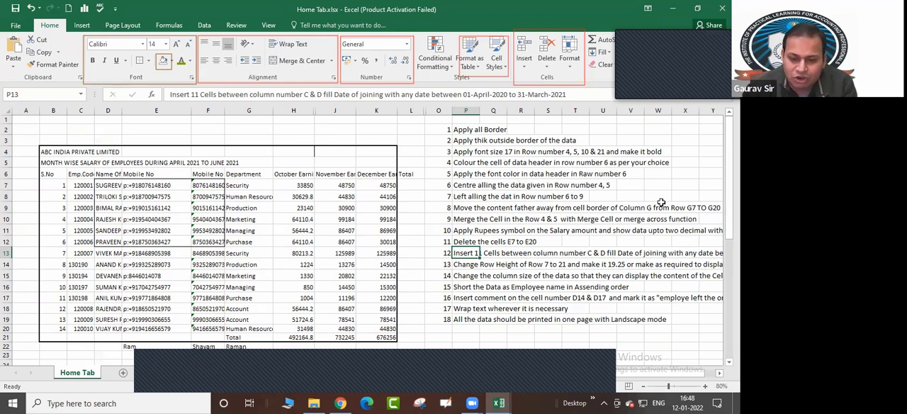
Enter the contact phone number in cell R21 below the assignment list
left_click(530, 337)
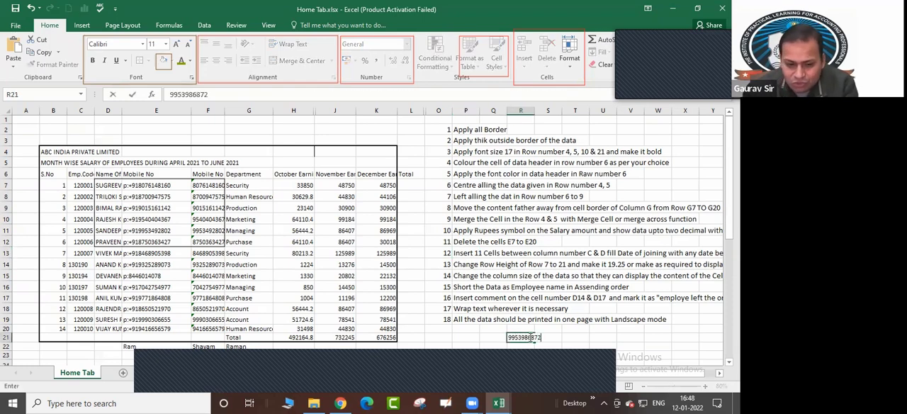
key("Return")
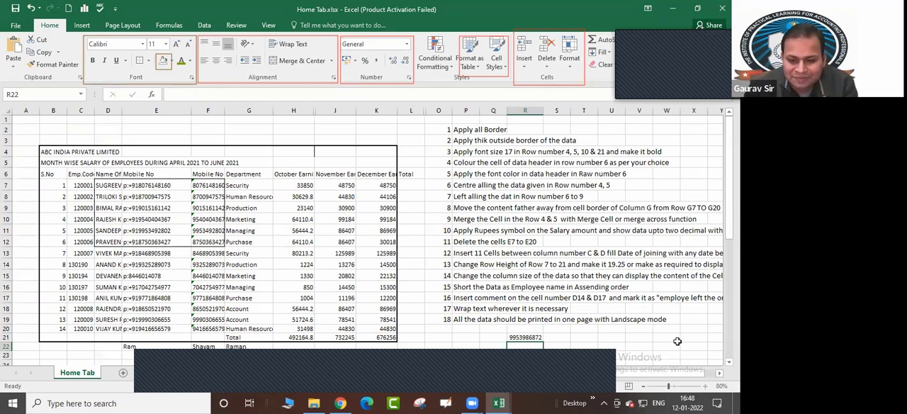
Enlarge the phone number in cell R21 to font size 36
left_click(706, 387)
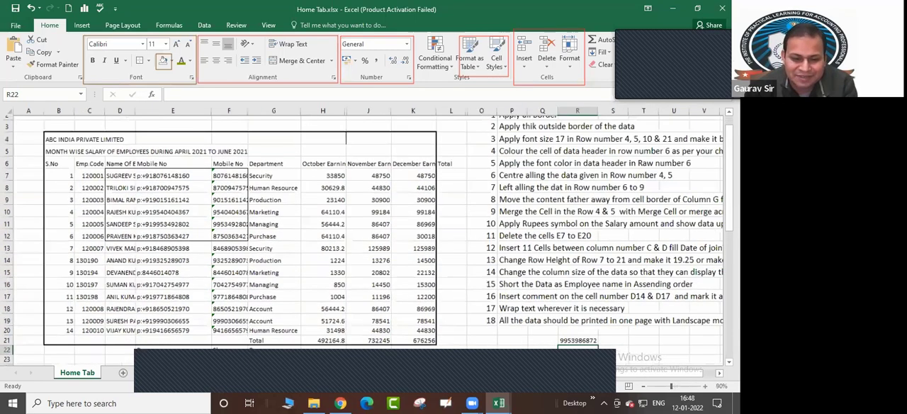
left_click(663, 287)
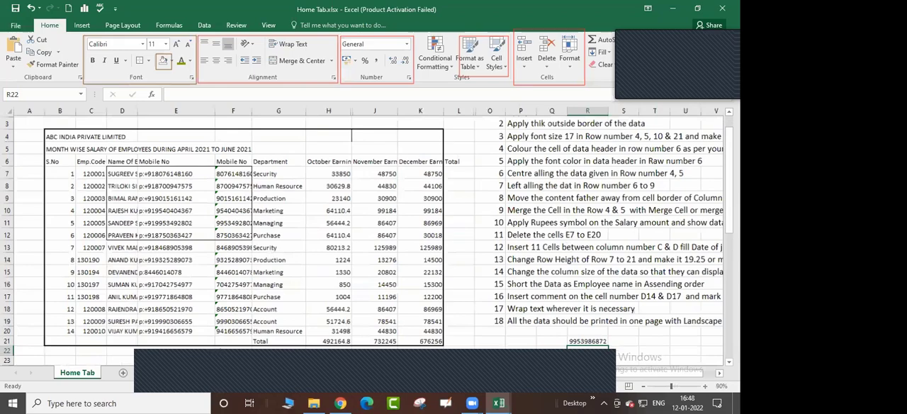
left_click(705, 386)
left_click(706, 387)
left_click(569, 229)
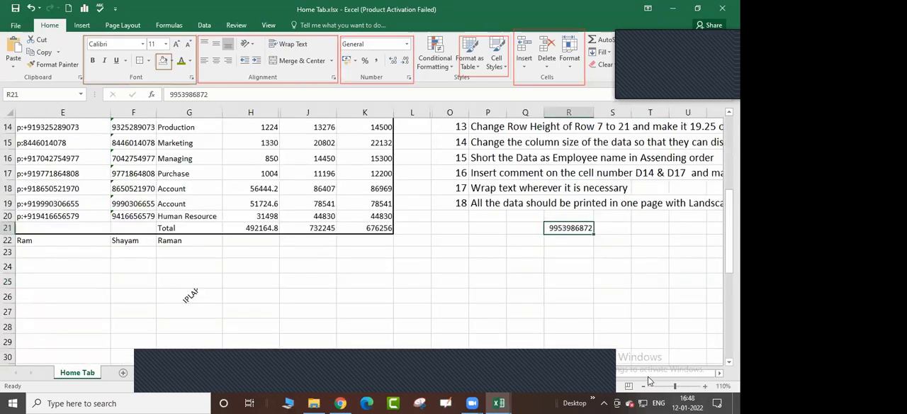
left_click(705, 387)
left_click(706, 386)
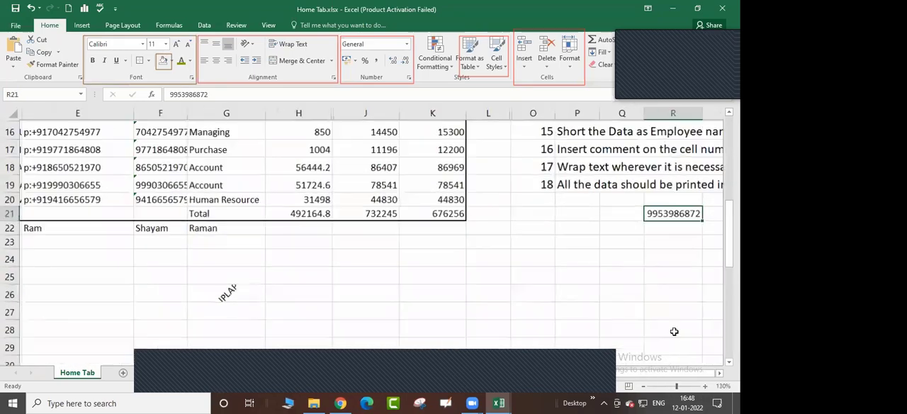
scroll(511, 212, "right", 2)
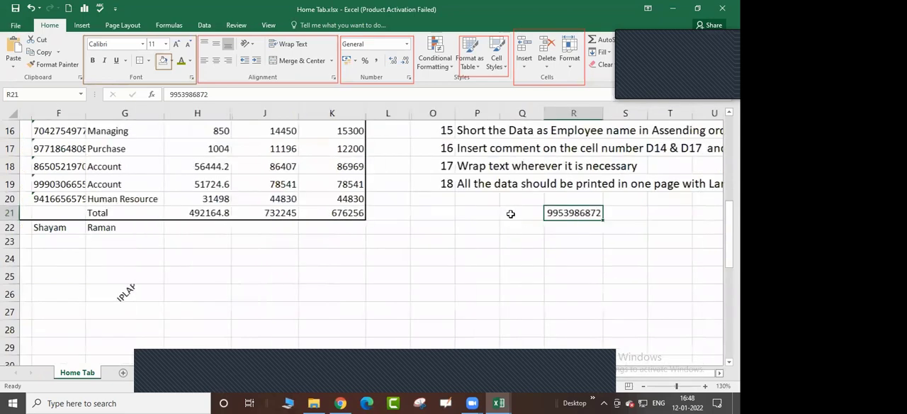
left_click(604, 275)
key("Up")
key("Up")
key("Up")
key("Up")
key("Left")
key("Left")
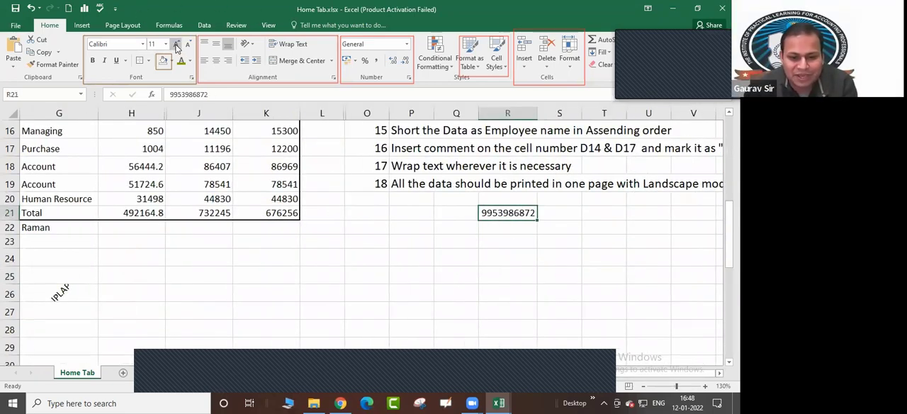
left_click(177, 44)
left_click(177, 44)
left_click(177, 44)
left_click(177, 44)
left_click(176, 44)
left_click(177, 44)
left_click(176, 44)
left_click(177, 44)
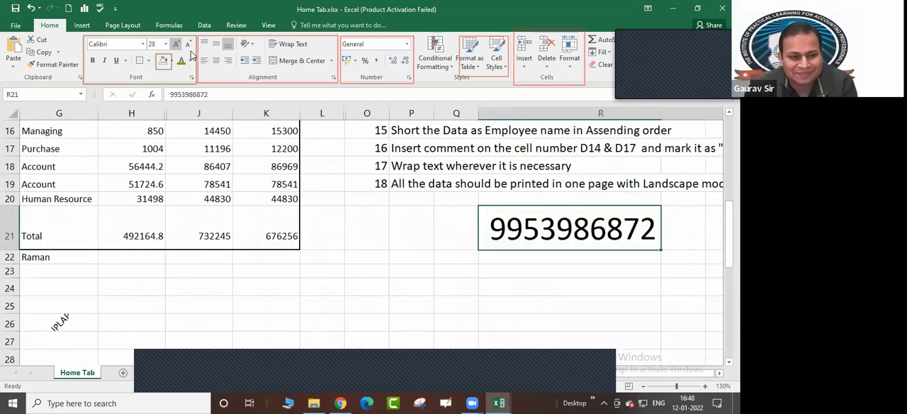
left_click(177, 43)
left_click(177, 44)
left_click(410, 298)
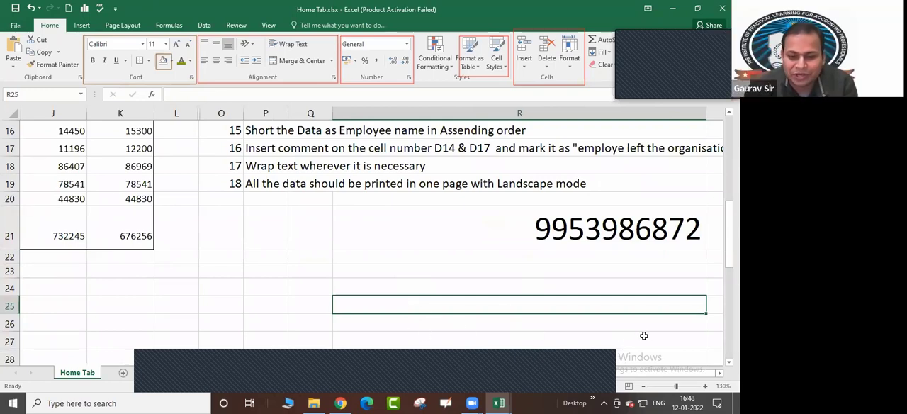
left_click(607, 234)
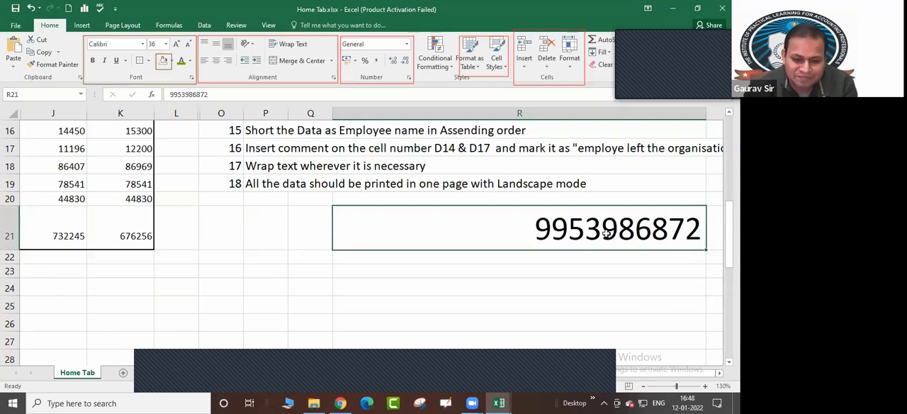
left_click(590, 282)
left_click(569, 242)
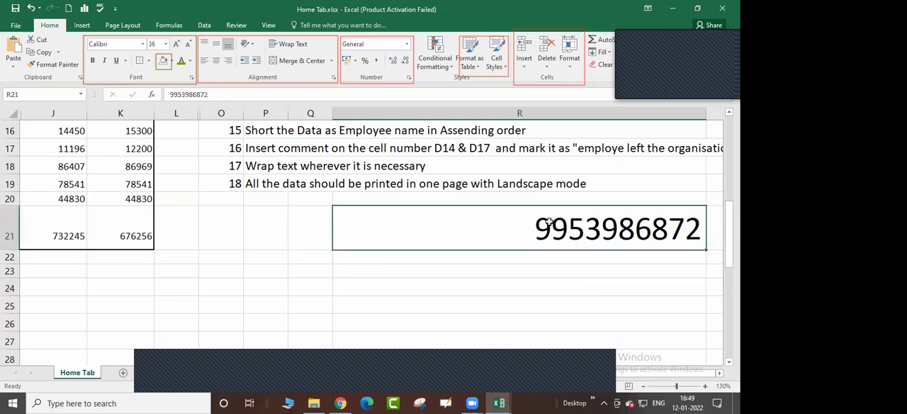
left_click(644, 389)
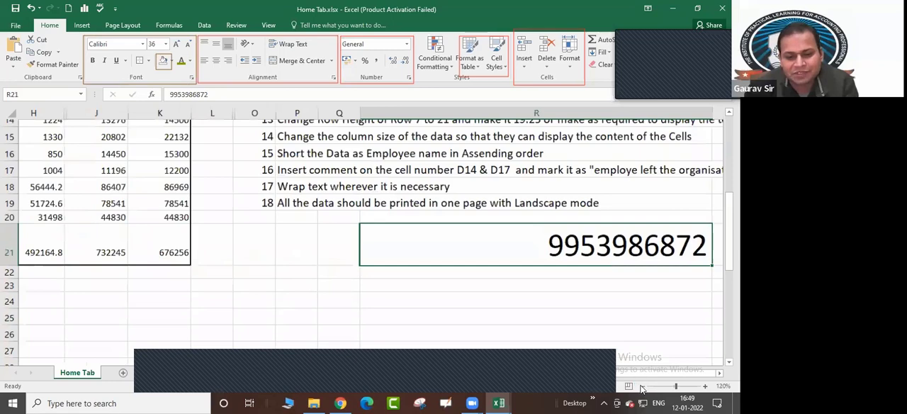
left_click(643, 388)
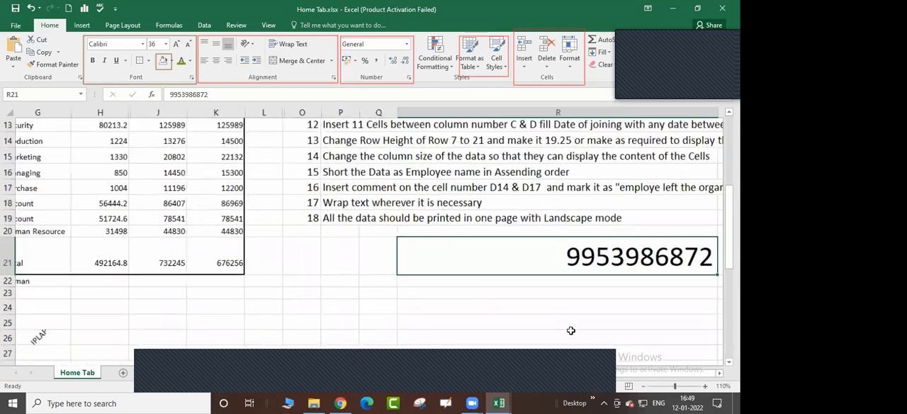
left_click_drag(637, 373, 486, 372)
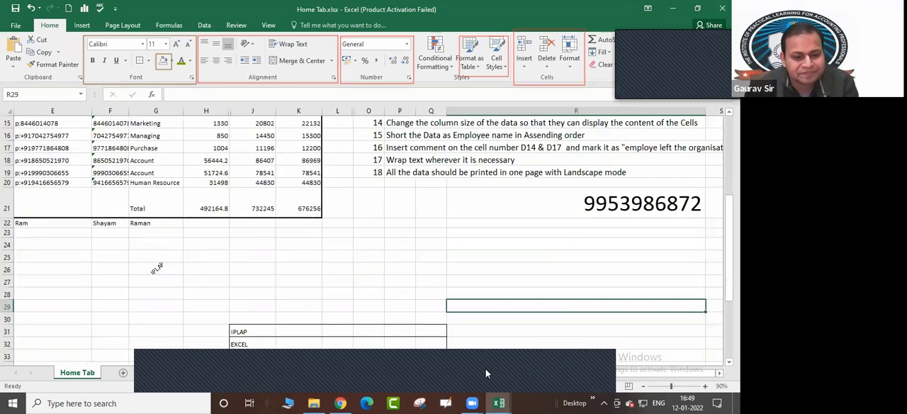
left_click(381, 291)
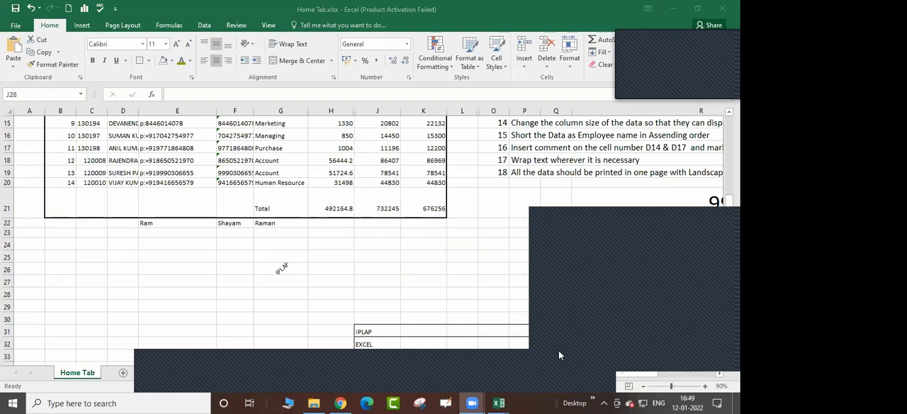
left_click(377, 174)
left_click(596, 384)
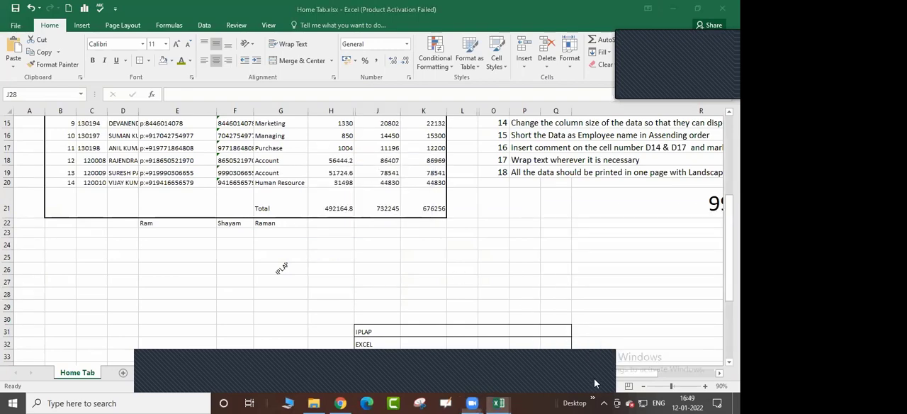